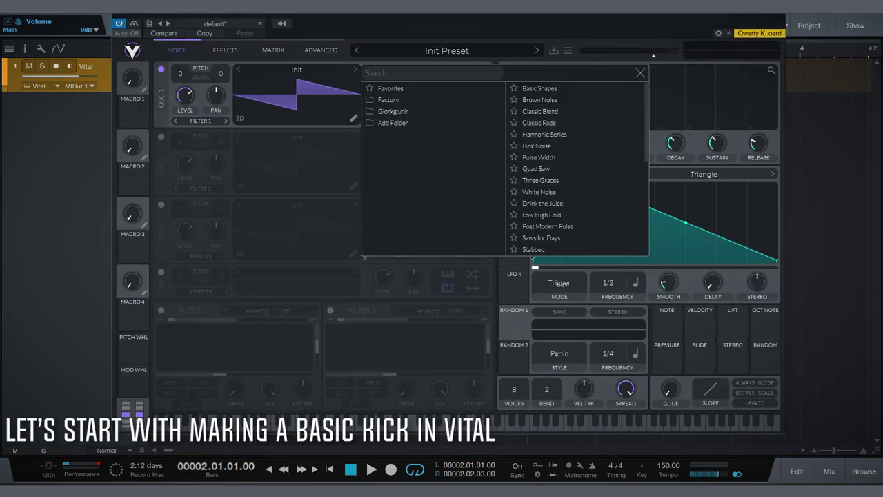
Load the Basic Shapes wavetable into oscillator 1 and close the wavetable browser
left_click(540, 88)
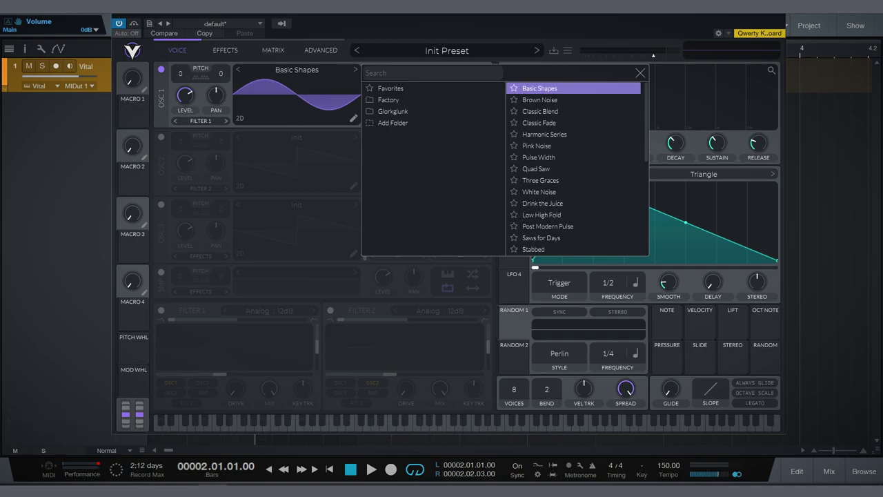
scroll(573, 193, "down", 10)
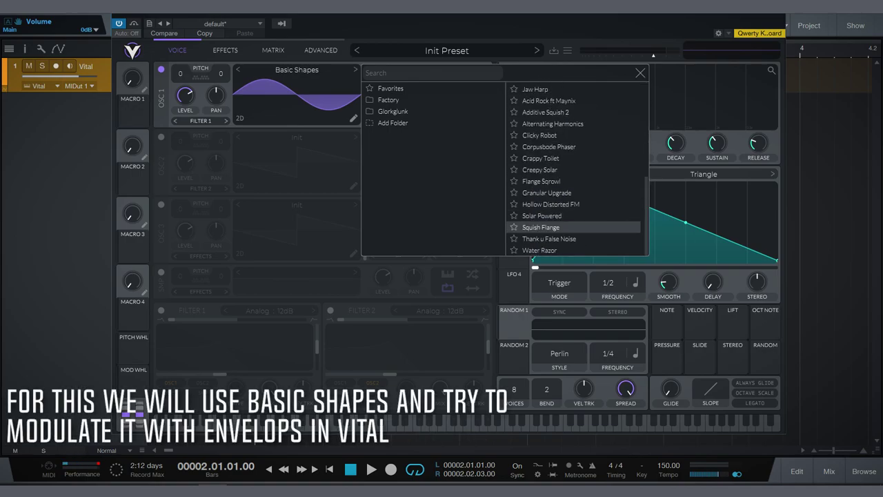
key("Escape")
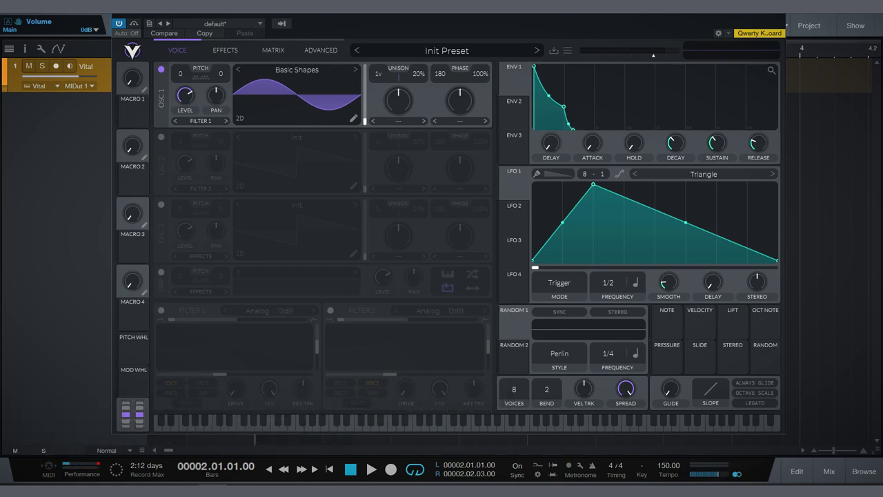
In the modulation matrix, route Env 2 to Osc 1 Transpose with a modulation amount of about 0.35
left_click(273, 49)
left_click(197, 85)
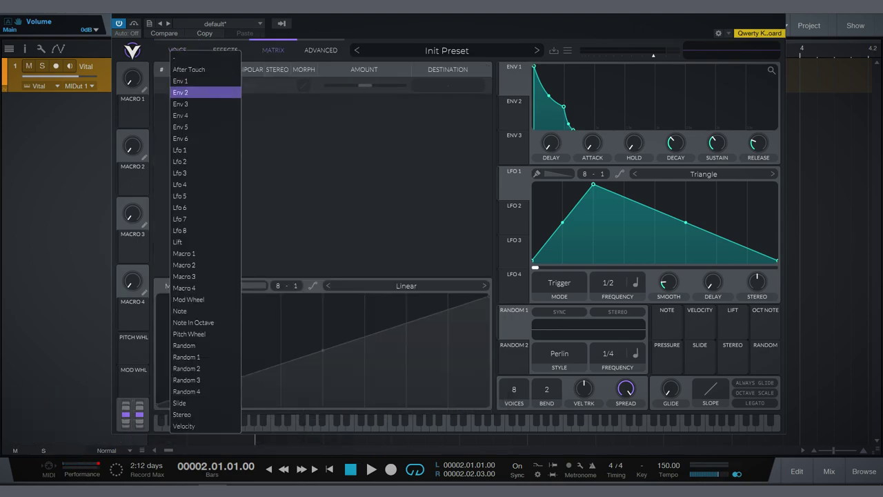
left_click(180, 92)
left_click(447, 85)
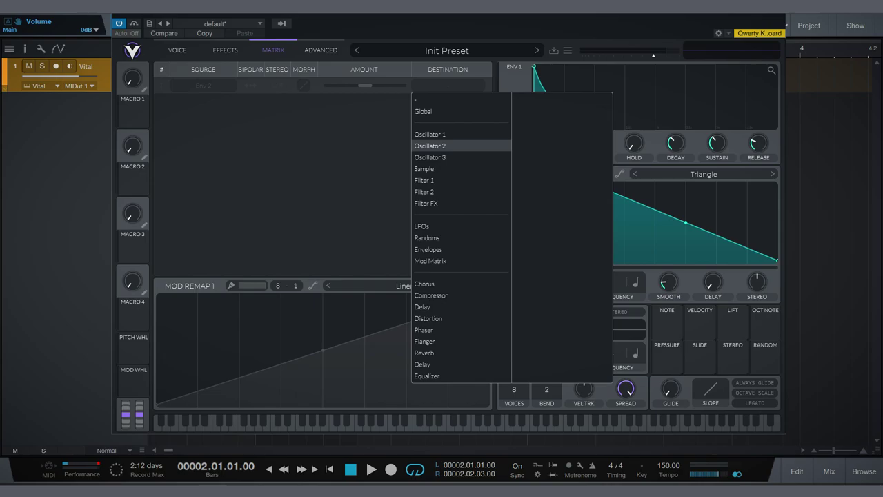
left_click(429, 134)
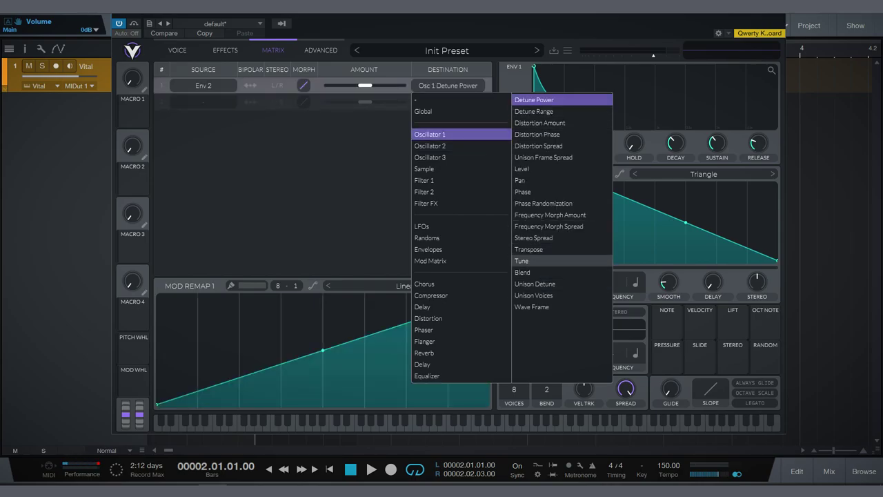
left_click(528, 249)
left_click_drag(365, 85, 380, 86)
Shape Envelope 2 into a very short decay with zero sustain and 0 s delay while playing the loop
left_click(514, 114)
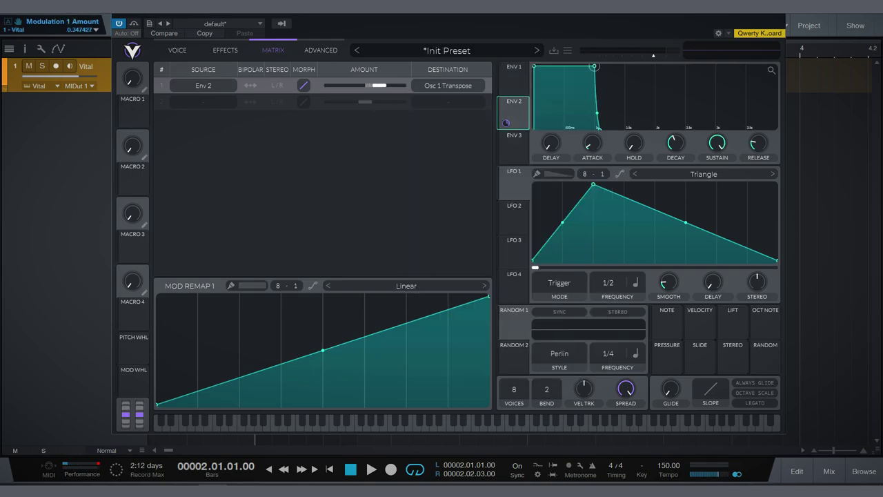
left_click_drag(594, 66, 550, 129)
key("space")
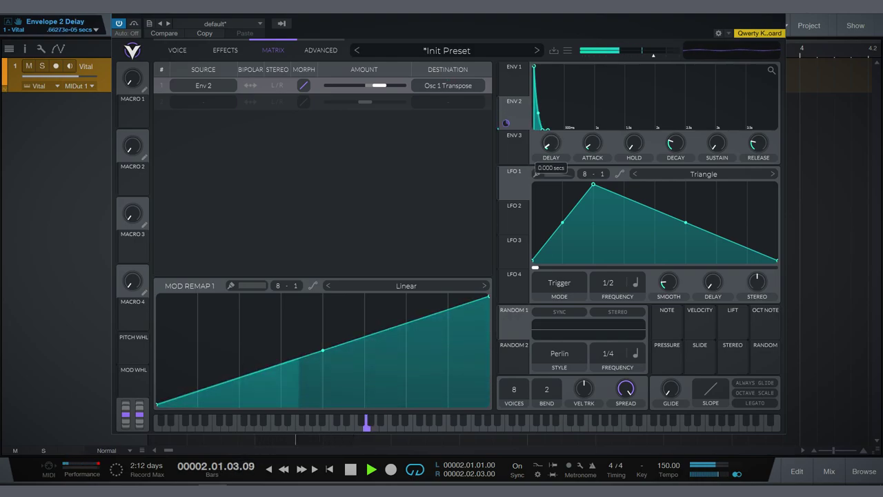
mouse_move(551, 143)
left_mouse_down()
mouse_move(550, 135)
mouse_move(551, 149)
left_mouse_up()
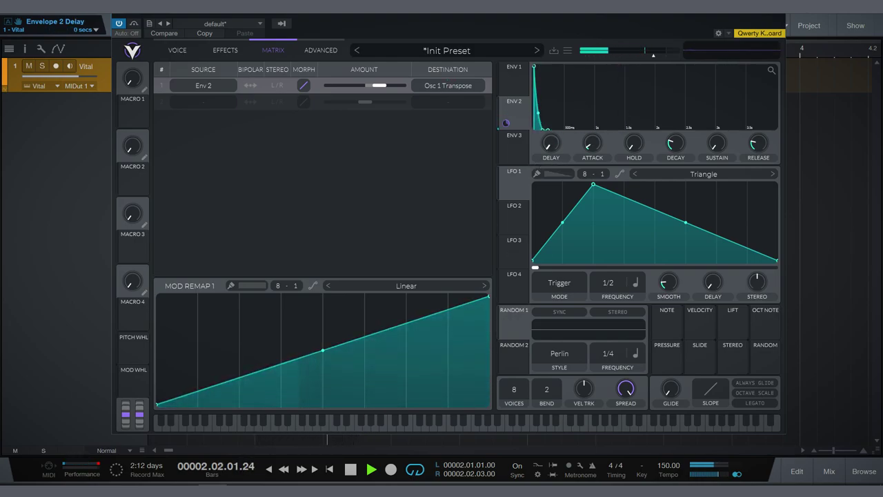
Set oscillator 1's phase randomization to 0% and try out its wave morph amount
left_click(177, 49)
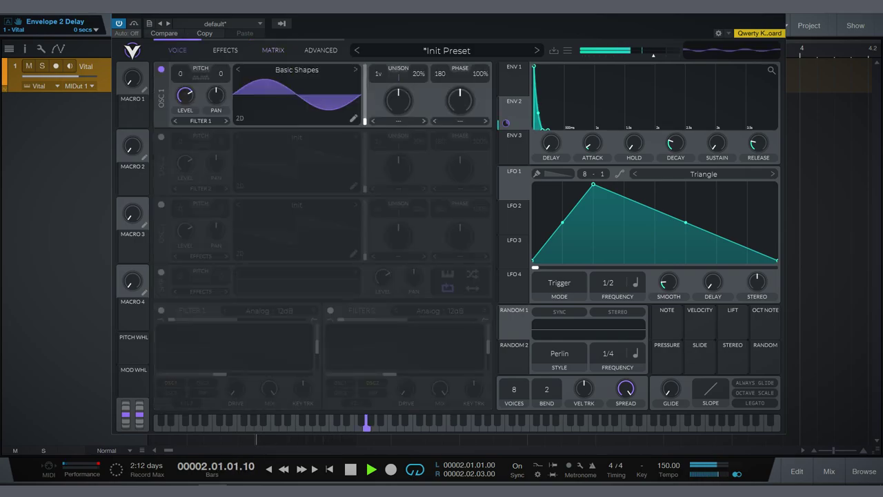
left_click_drag(460, 101, 460, 110)
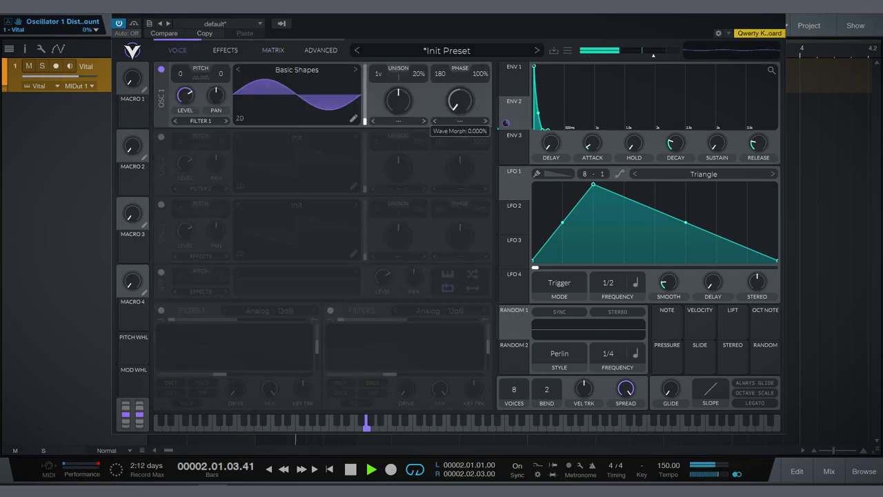
left_click_drag(481, 73, 460, 103)
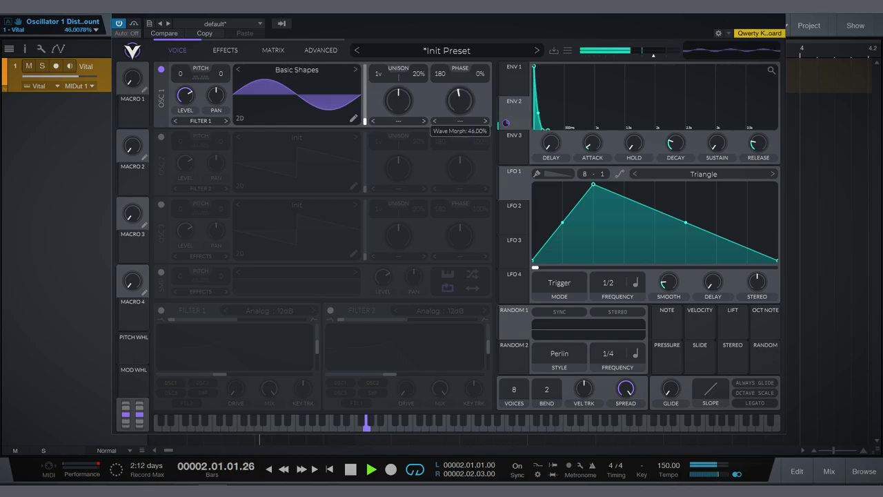
left_click(460, 120)
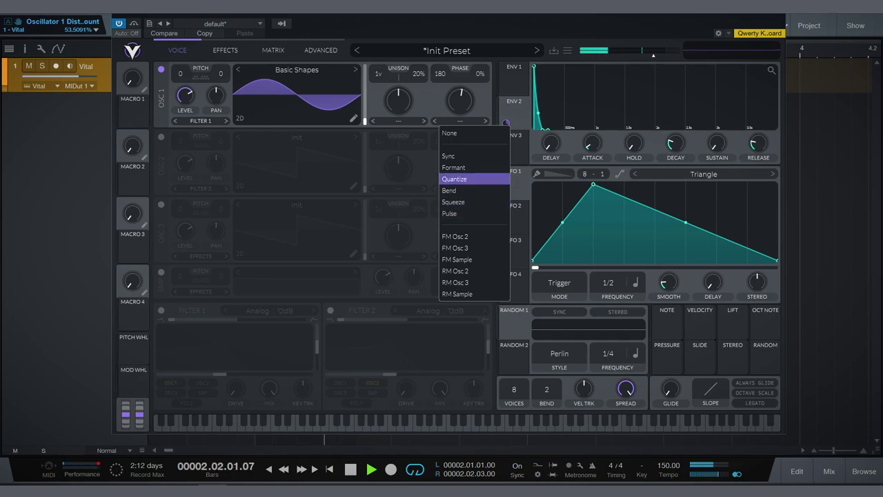
key("Escape")
Set oscillator 1's unison detune to 0%, its phase to 241 and its transpose to -12, with wave morph at maximum
left_click_drag(419, 73, 398, 114)
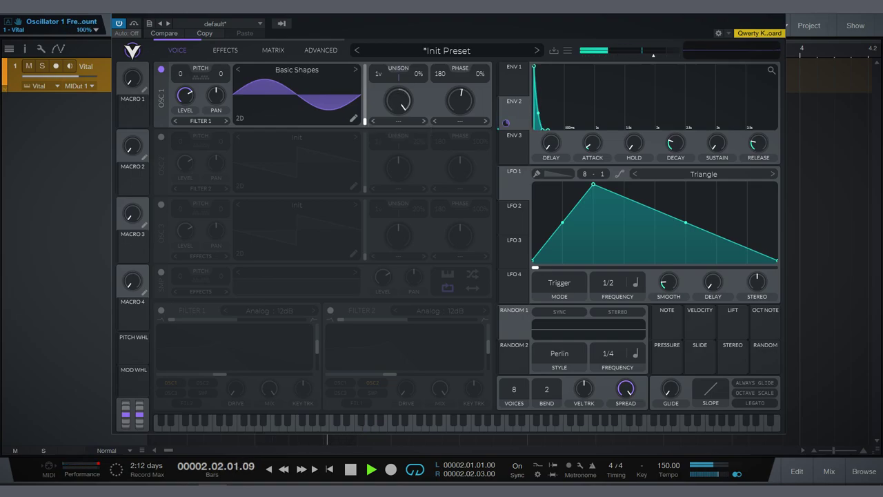
left_click_drag(461, 100, 460, 128)
left_click_drag(440, 73, 439, 89)
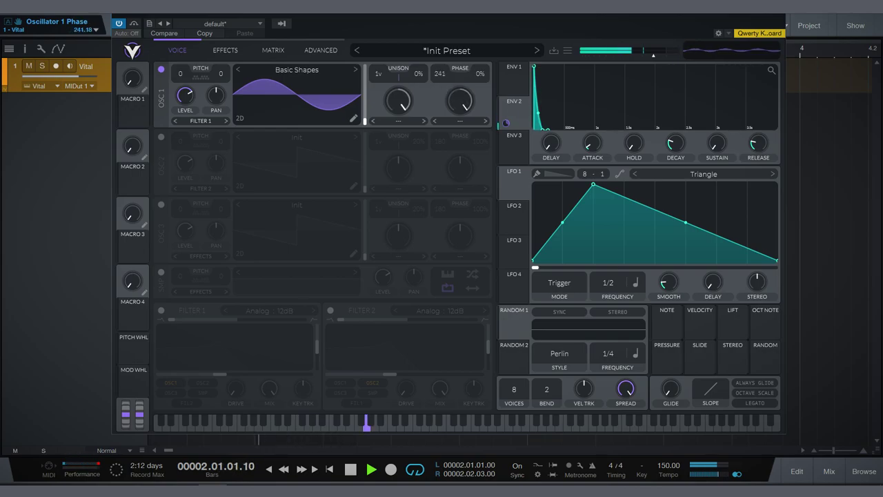
left_click(398, 120)
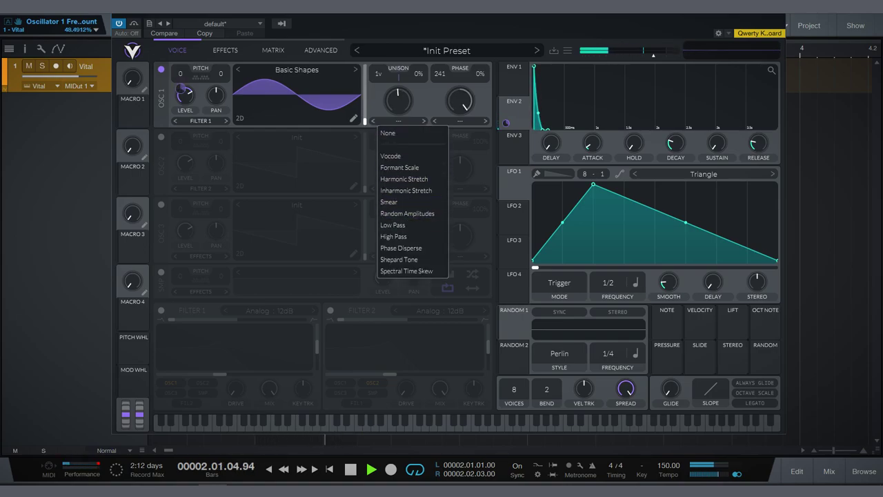
left_click_drag(180, 73, 180, 90)
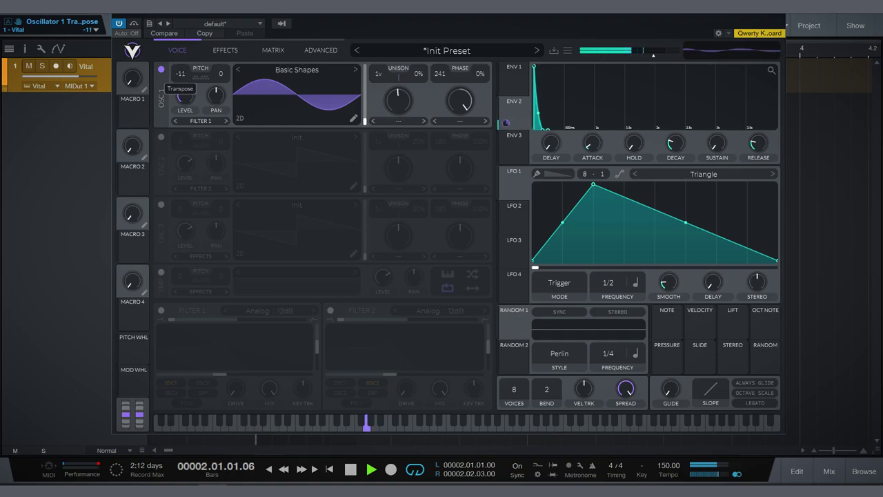
Fine-tune Env 2's modulation amount on Osc 1 Transpose and set Envelope 2's decay to about 0.135 s
left_click(273, 49)
left_click_drag(363, 86, 381, 86)
left_click_drag(545, 129, 547, 129)
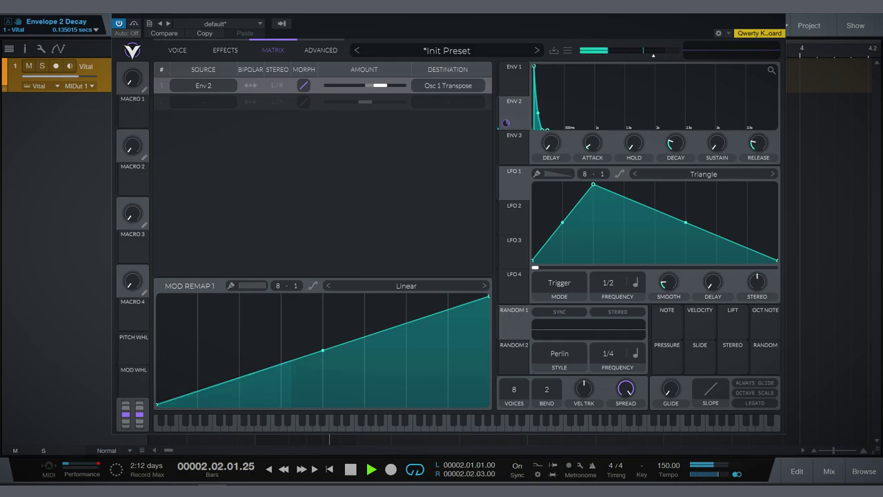
key("space")
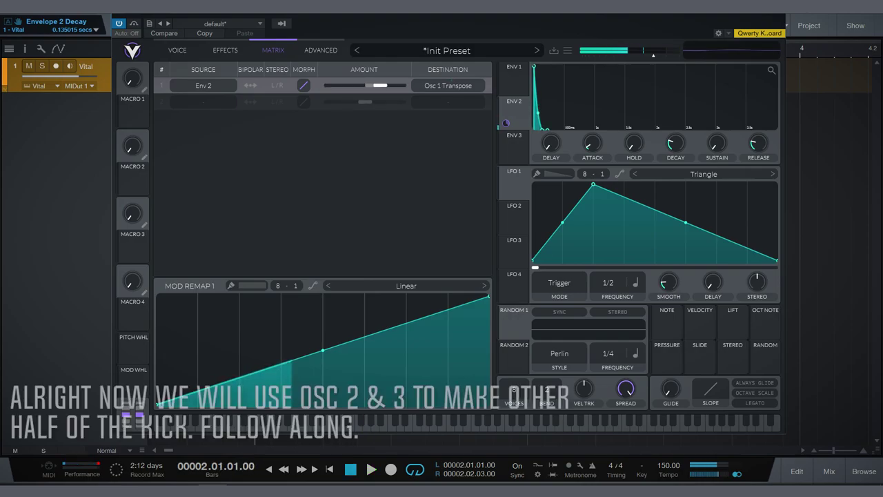
Enable oscillator 2 and set its level to 0
left_click(178, 50)
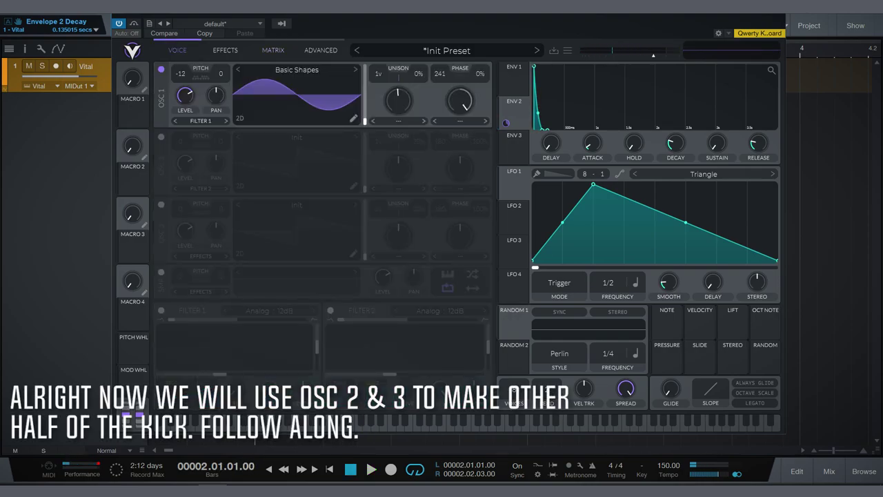
left_click(161, 137)
left_click_drag(185, 162, 185, 200)
Give Envelope 3 a curved attack with a power of about -4.5 and assign it to oscillator 2's level
left_click(514, 135)
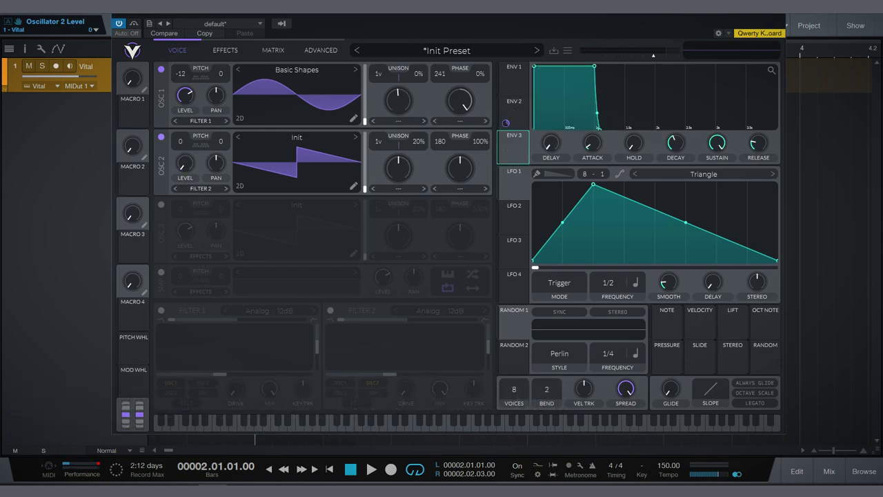
left_click_drag(592, 143, 592, 111)
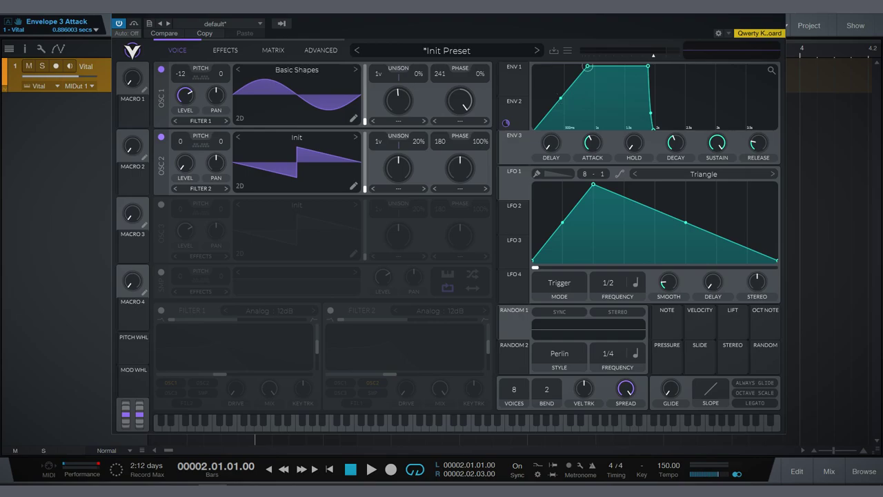
left_click_drag(587, 67, 563, 67)
left_click_drag(549, 98, 185, 188)
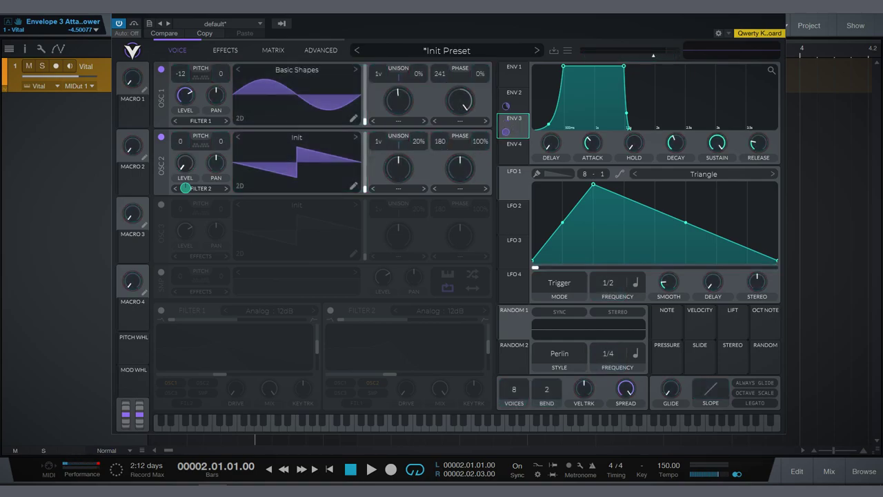
key("space")
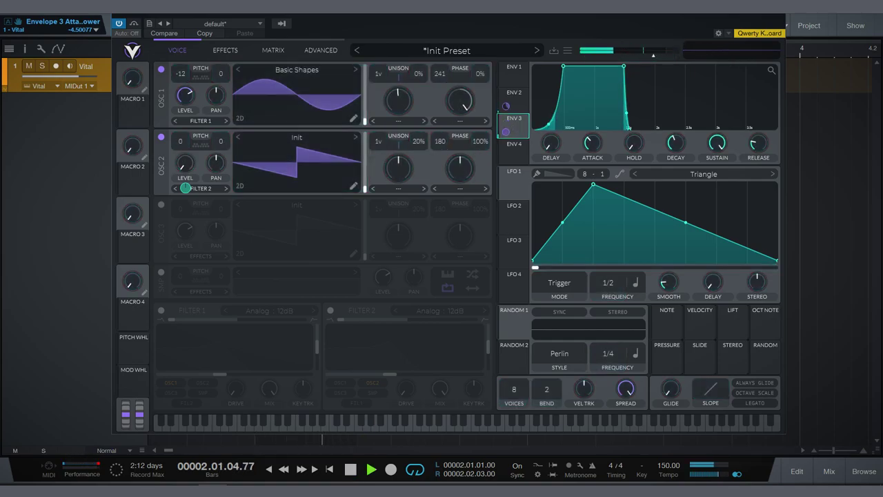
Set Envelope 3's modulation of oscillator 2's level to about 0.79, with an attack of about 0.11 s and attack power of about -2.3
mouse_move(185, 187)
left_mouse_down()
mouse_move(185, 166)
mouse_move(185, 189)
left_mouse_up()
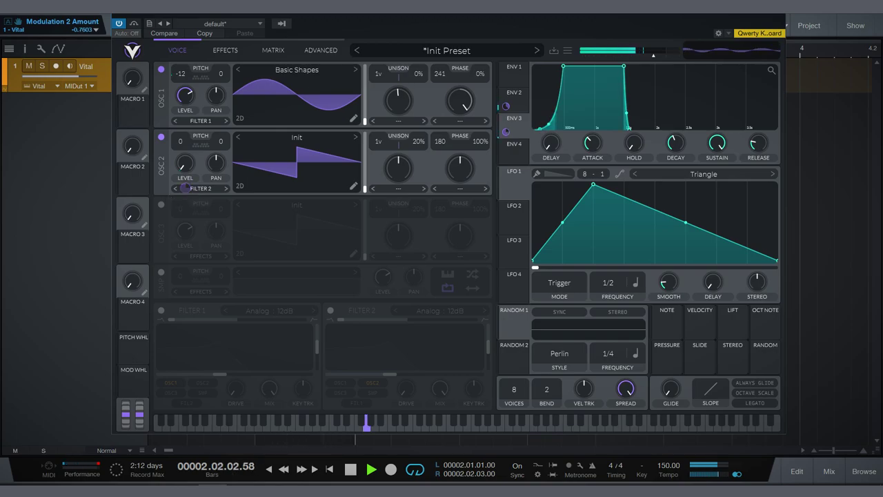
left_click_drag(563, 67, 543, 66)
key("space")
left_click_drag(185, 188, 185, 187)
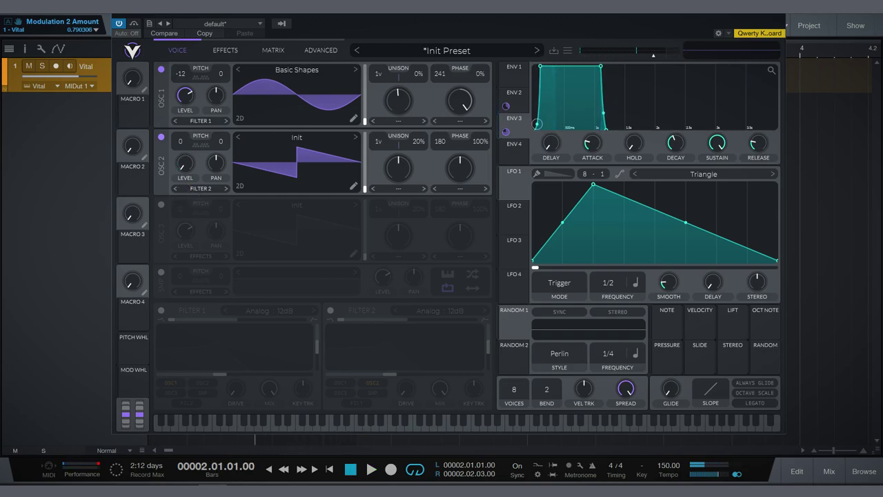
left_click_drag(537, 123, 537, 128)
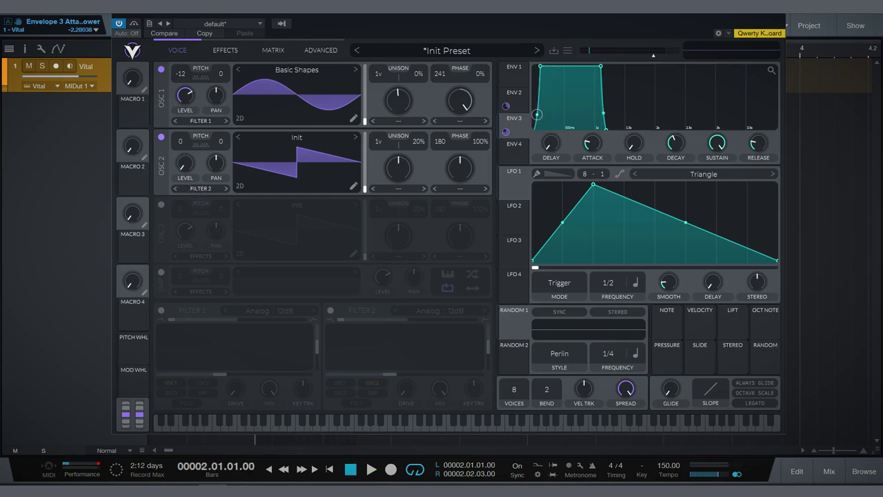
Play the kick and try Envelope 3's sustain at about 0.32, restoring it to 1
key("space")
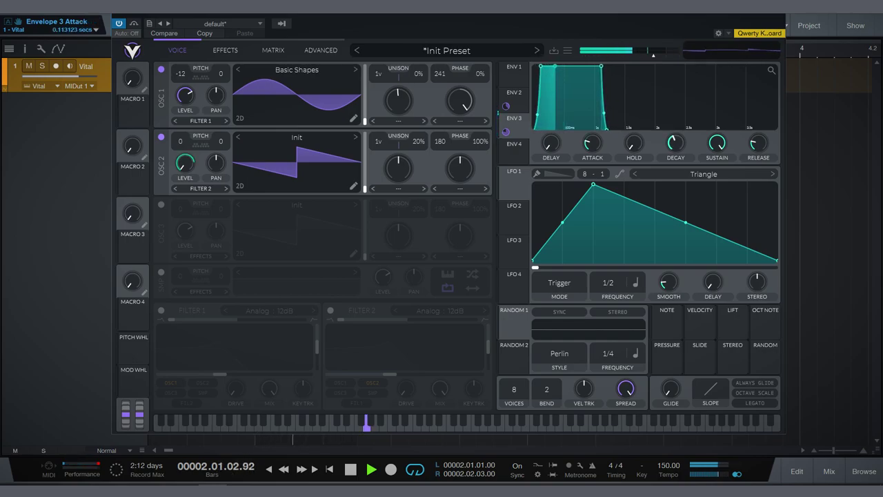
left_click_drag(717, 143, 717, 169)
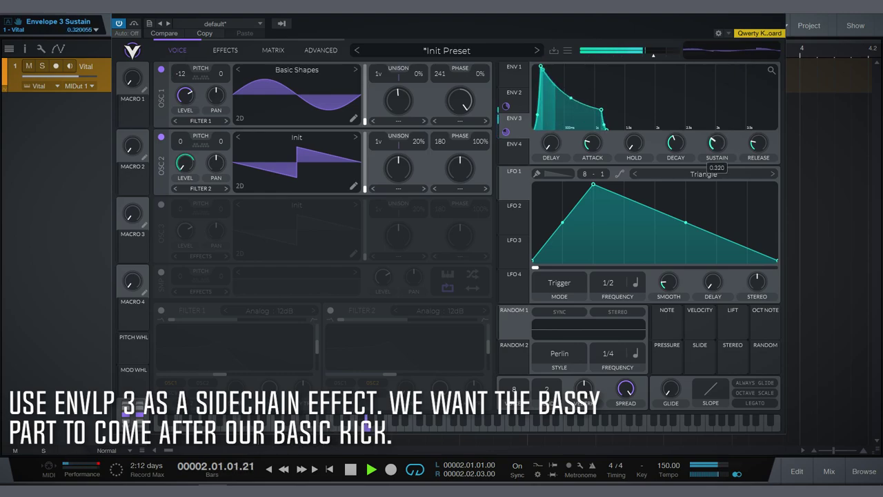
left_click_drag(717, 167, 717, 138)
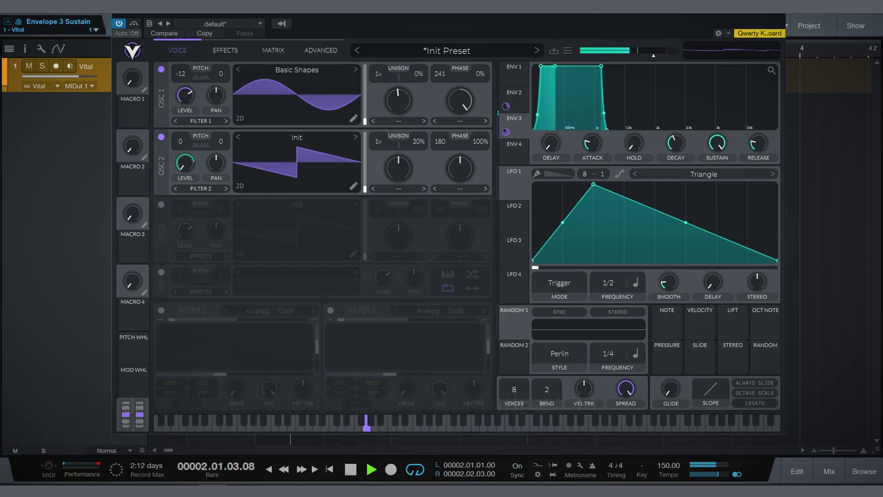
Load the Basic Shapes wavetable into oscillator 2 and set its transpose to -12
left_click(447, 50)
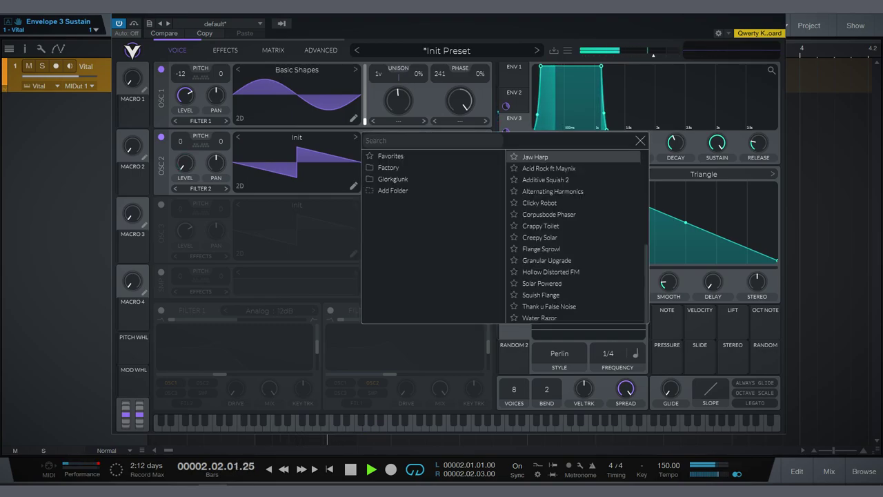
key("Escape")
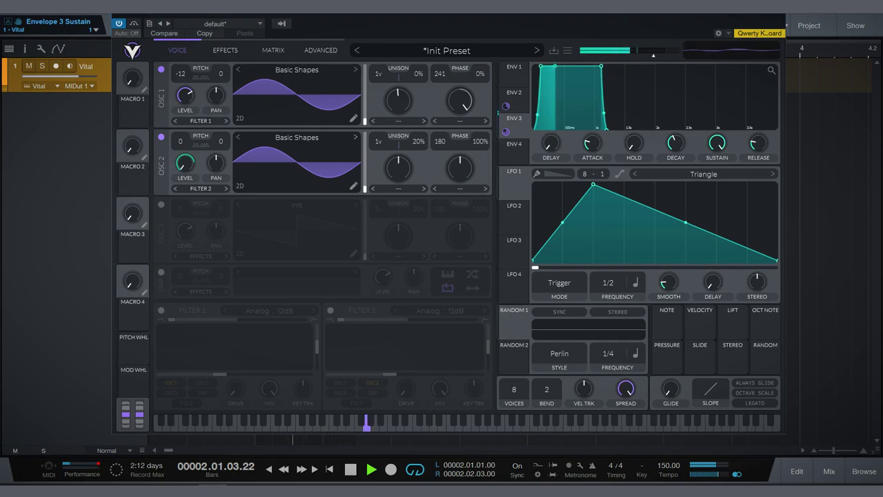
left_click_drag(180, 141, 180, 158)
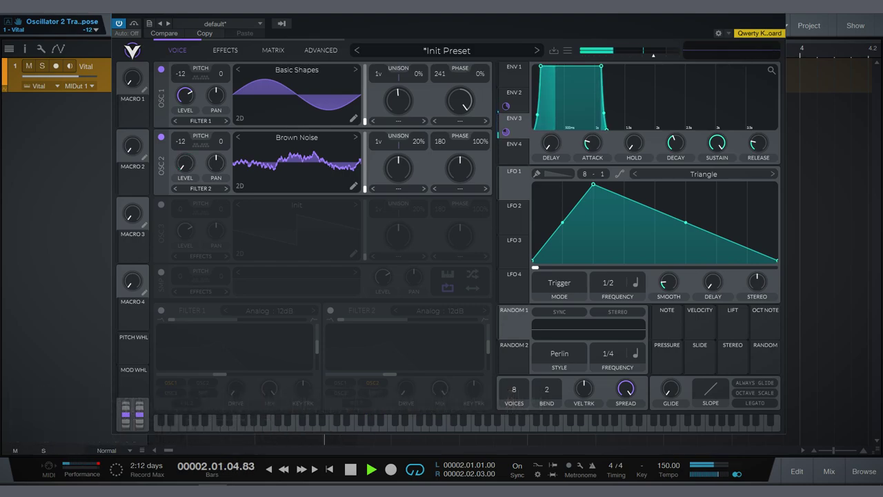
Audition wavetables from Clicky Robot to Squish Flange in oscillator 2 and load Thank u False Noise
left_click(539, 203)
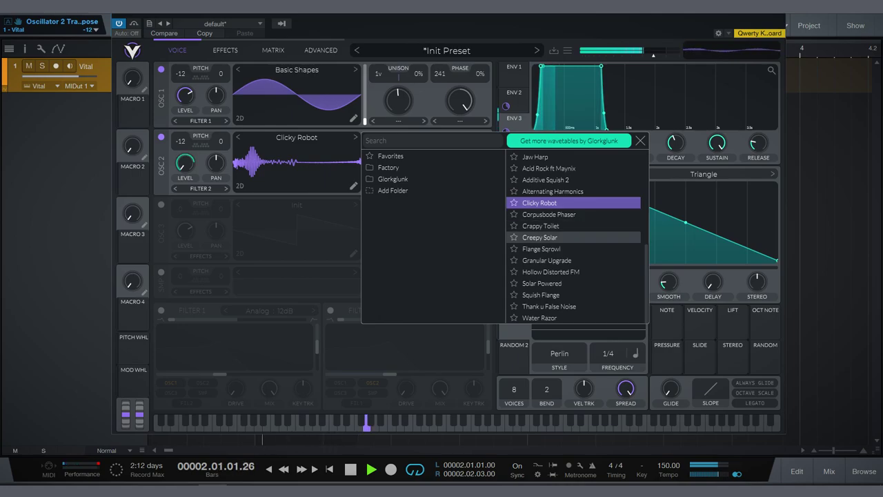
left_click(541, 225)
left_click(548, 214)
left_click(541, 249)
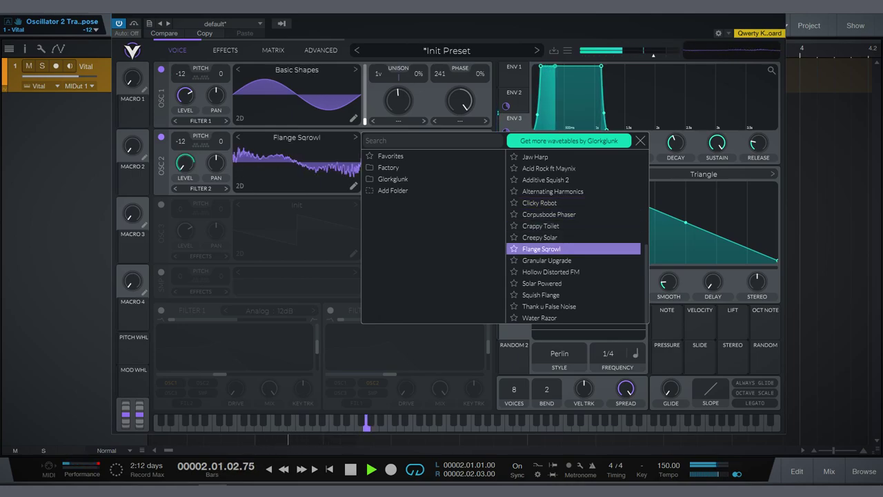
left_click(546, 260)
left_click(542, 283)
left_click(541, 295)
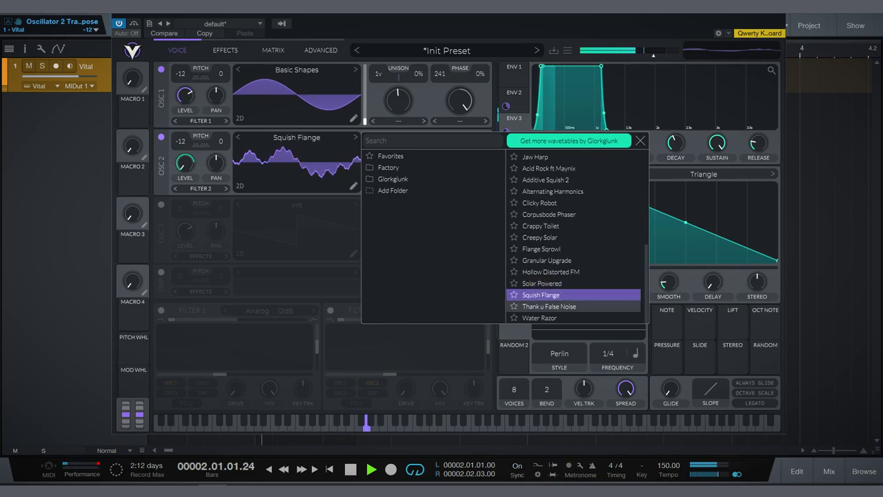
left_click(549, 307)
key("Escape")
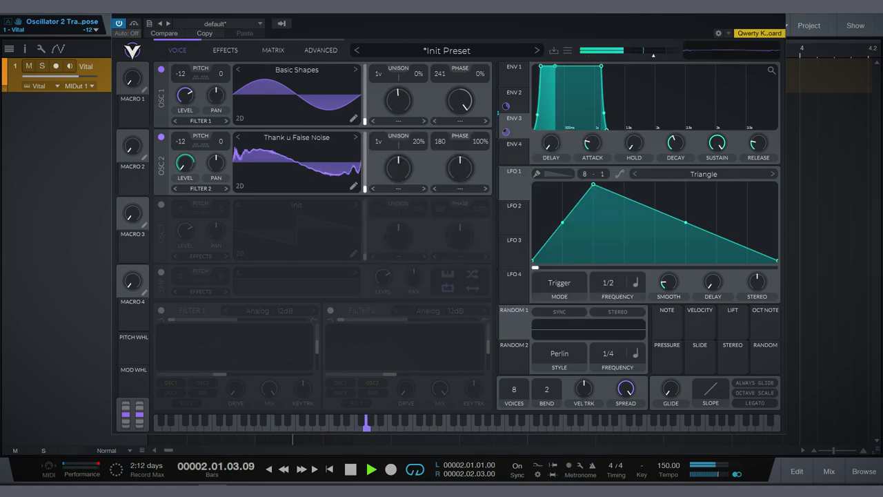
Try Harmonic Stretch as oscillator 2's spectral morph with an amount of about 26.5%
left_click(398, 188)
left_click(391, 224)
left_click(398, 188)
left_click(404, 247)
left_click_drag(398, 168, 398, 155)
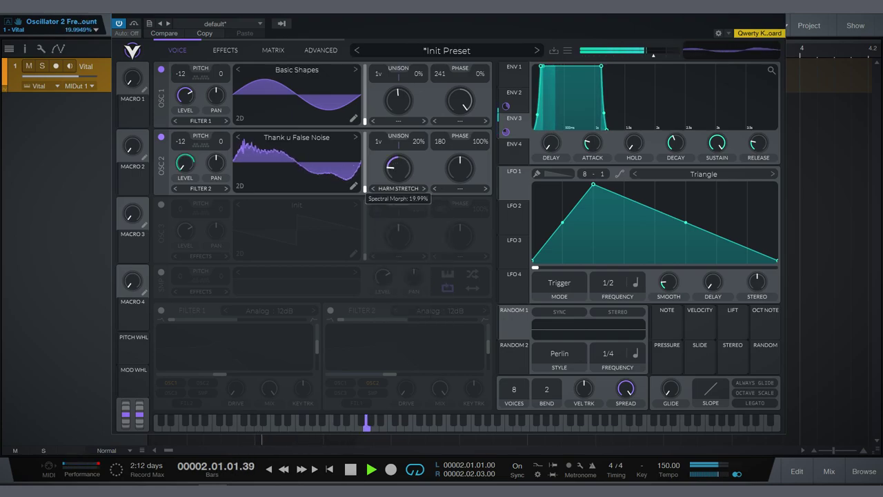
Try Inharmonic Stretch, Smear, Random Amplitudes, High Pass and Shepard Tone on oscillator 2's spectral morph, settling on Spectral Time Skew
left_click(398, 188)
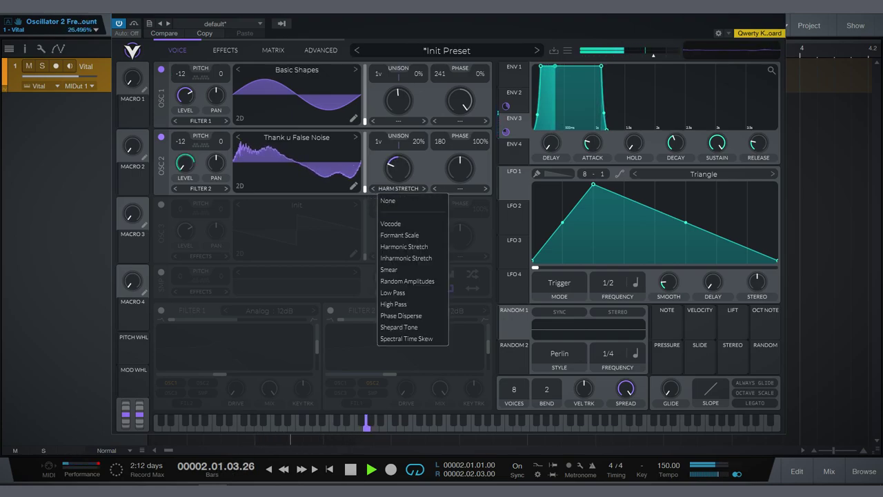
left_click(406, 258)
left_click(398, 188)
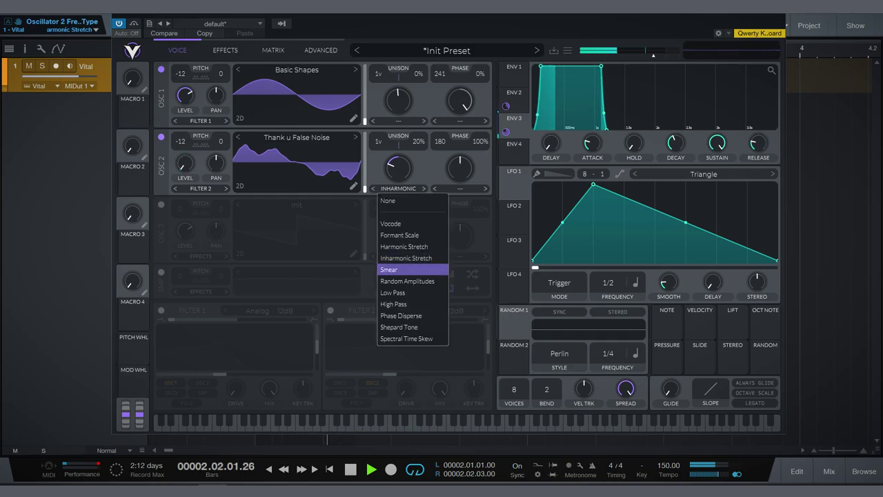
left_click(389, 269)
left_click(398, 189)
left_click(408, 281)
left_click(398, 189)
left_click(393, 304)
left_click(398, 188)
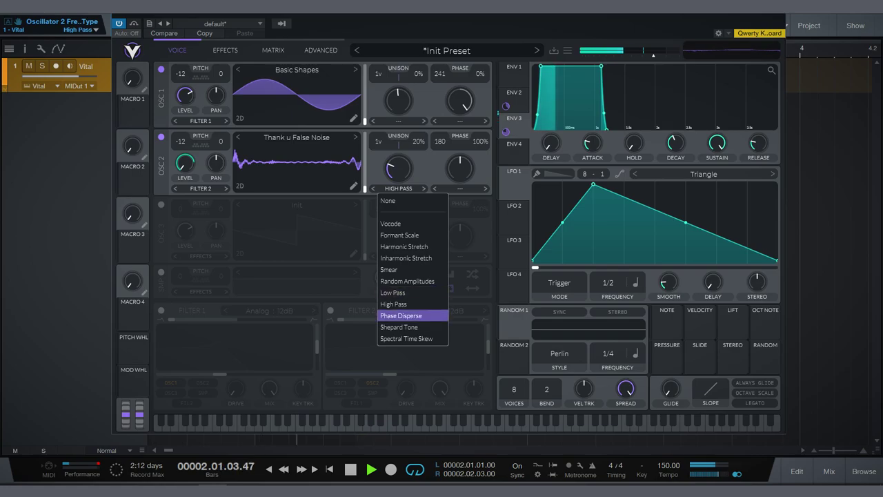
left_click(398, 327)
left_click(398, 188)
left_click(400, 339)
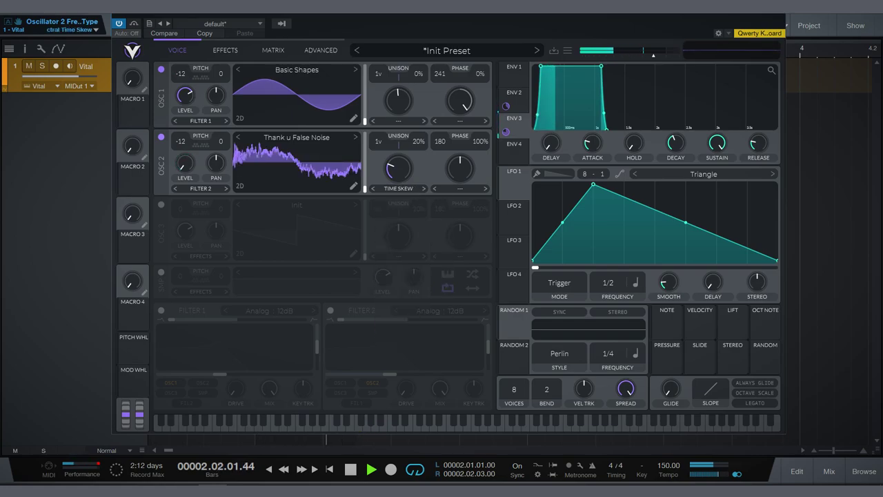
Set oscillator 2's wave morph to Sync at about 27% with its phase at maximum, and lower the Time Skew amount
left_click(459, 189)
left_click(469, 229)
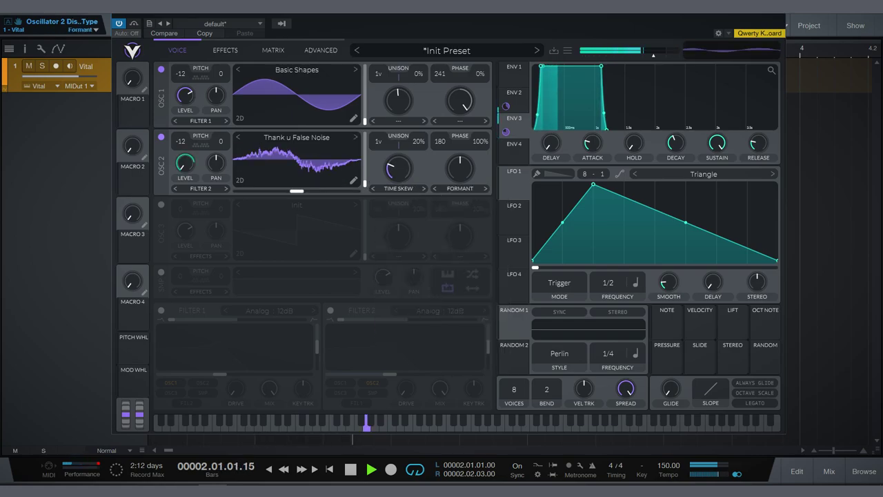
left_click(435, 188)
mouse_move(459, 167)
left_mouse_down()
mouse_move(460, 176)
mouse_move(459, 168)
left_mouse_up()
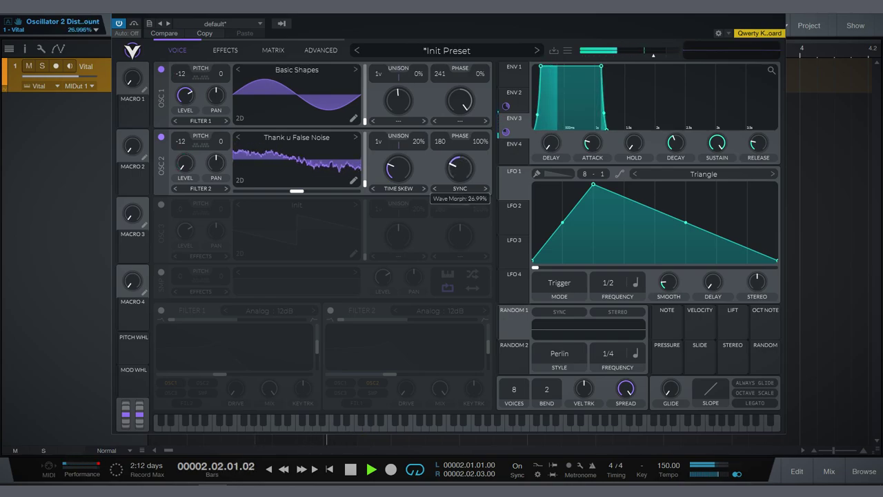
left_click_drag(297, 191, 357, 191)
left_click_drag(398, 168, 398, 185)
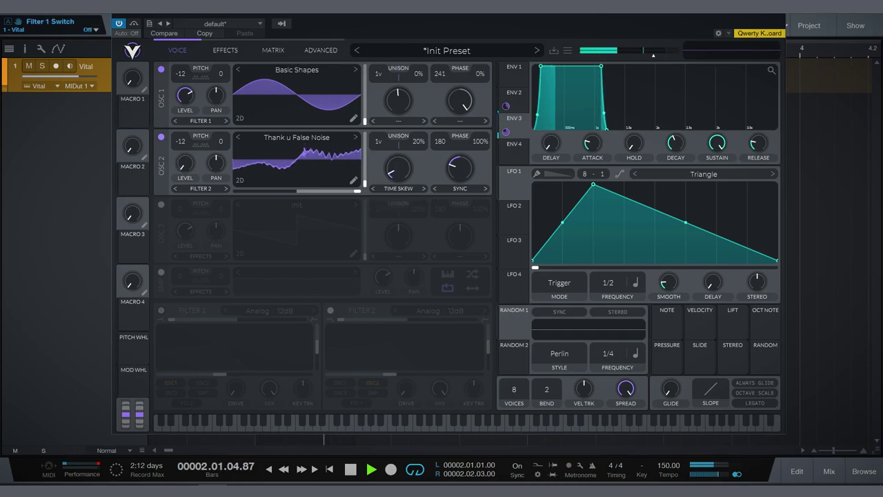
Enable Filter 1 with the Phaser Negative model and route oscillator 1 to Direct Out
left_click(161, 310)
left_click(269, 310)
left_click(421, 336)
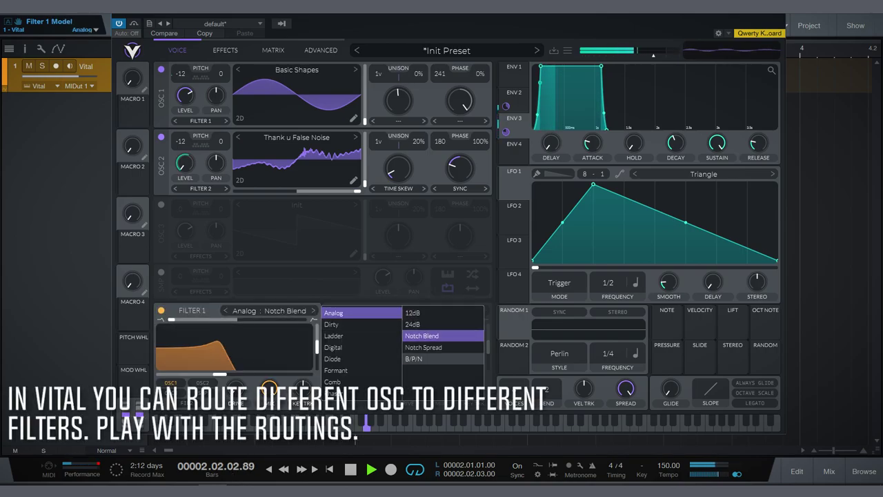
left_click(334, 392)
left_click(416, 324)
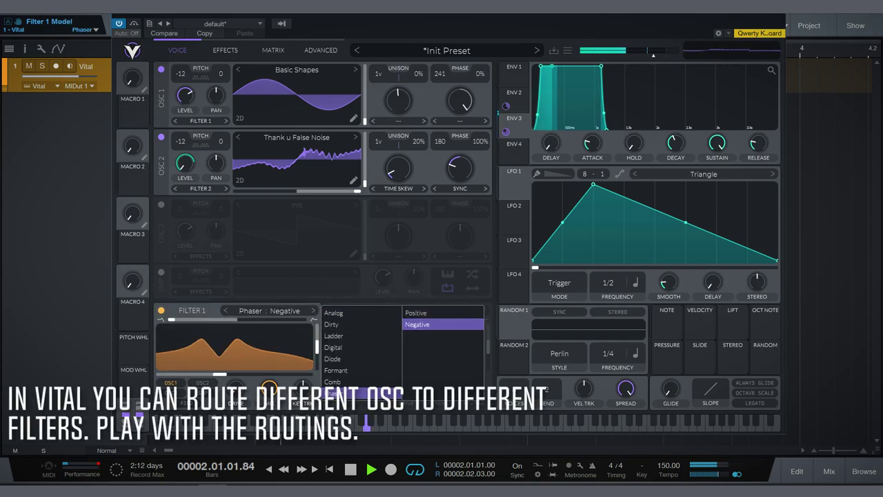
left_click(200, 121)
left_click(189, 174)
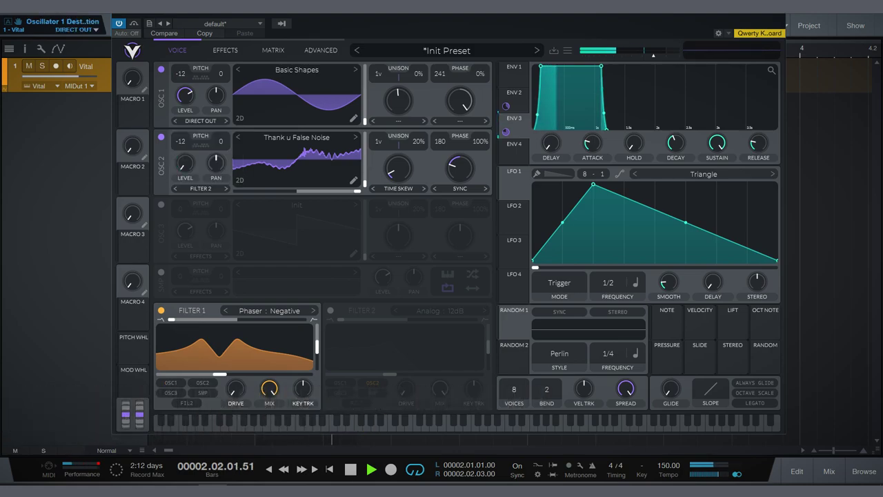
Enable the multiband compressor and set its low band's upper threshold to about -22.6 dB
left_click(160, 109)
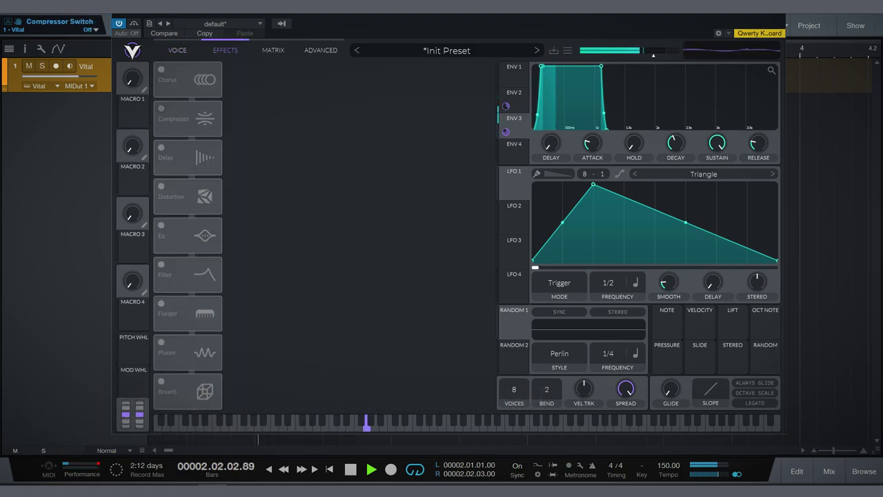
mouse_move(387, 88)
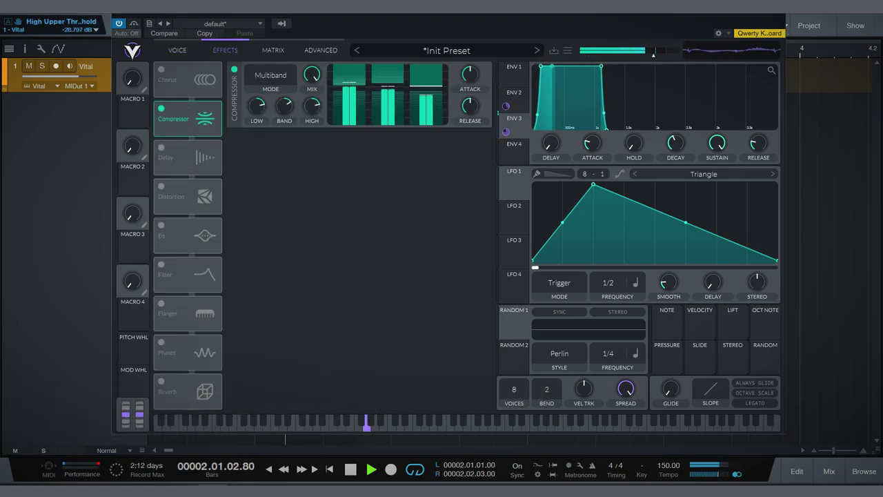
left_click_drag(349, 81, 349, 76)
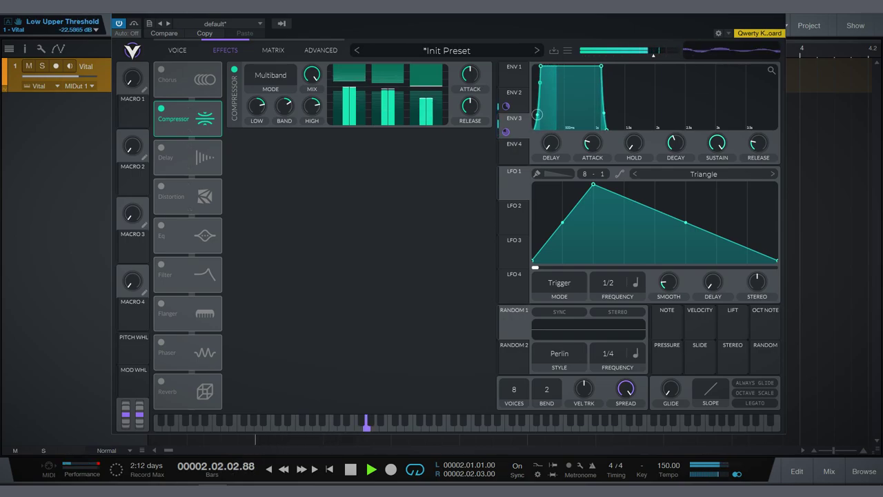
Set Envelope 3's attack to about 0.21 s with an attack power of about -4
left_click_drag(541, 66, 547, 67)
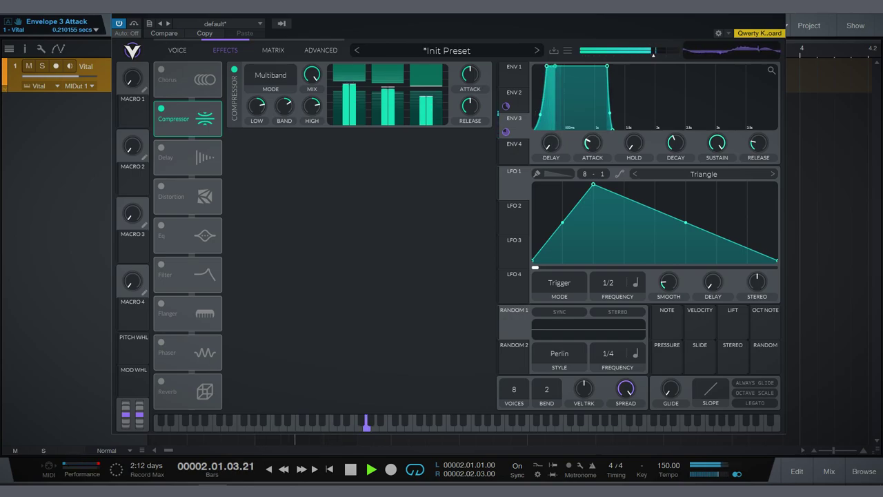
left_click_drag(541, 114, 539, 125)
left_click_drag(547, 67, 570, 66)
left_click_drag(556, 97, 541, 80)
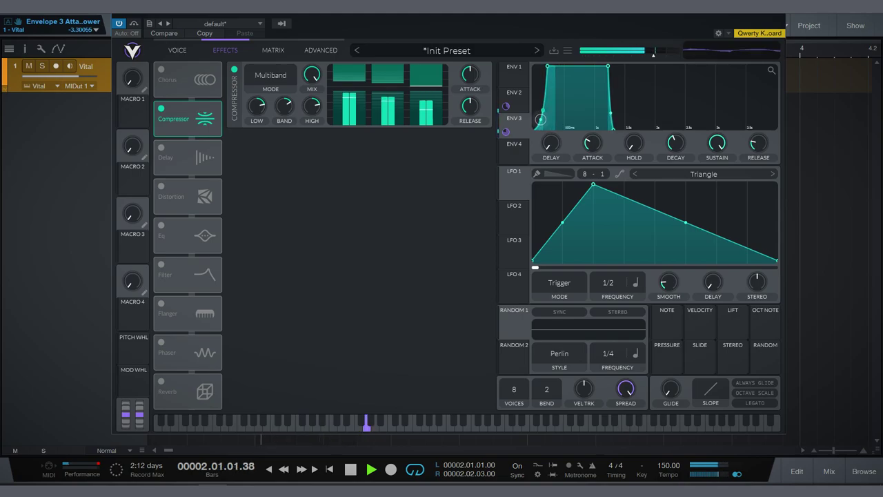
Route oscillator 1 to Effects
left_click(177, 50)
left_click(201, 121)
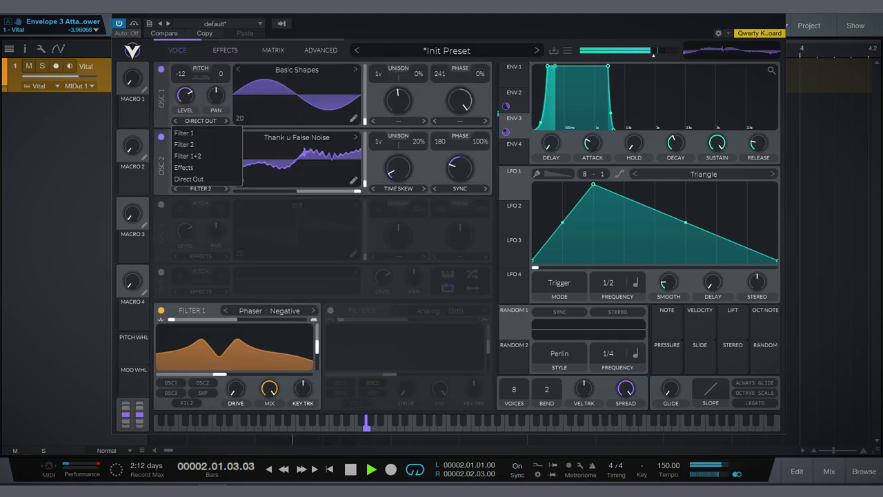
left_click(200, 171)
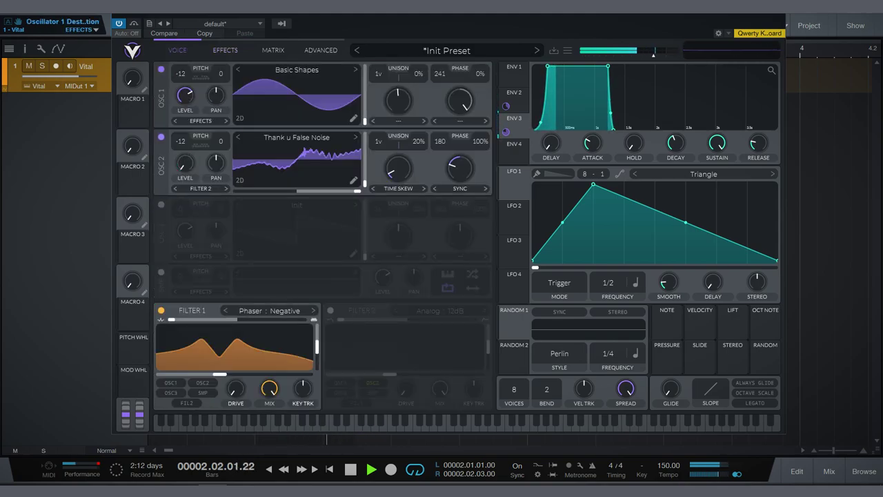
Enable a heavily driven Soft Clip distortion and move the compressor after it in the effects chain
left_click(225, 50)
left_click(161, 186)
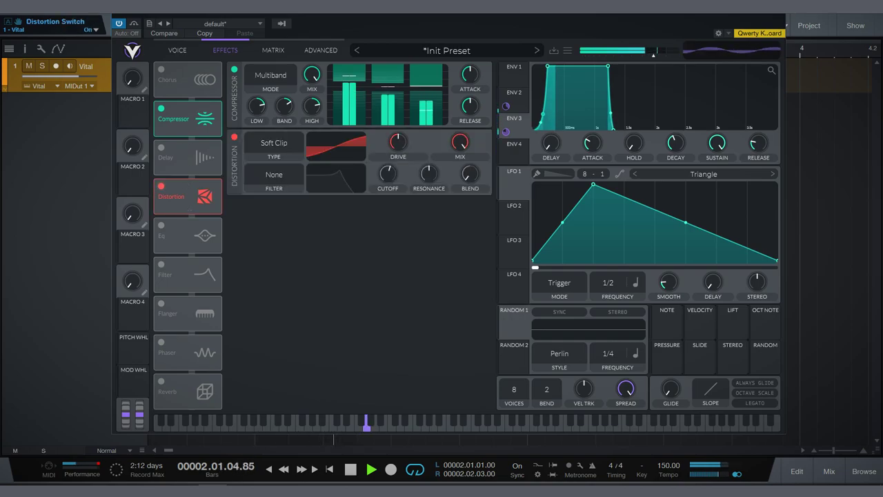
left_click_drag(398, 141, 398, 132)
left_click_drag(188, 118, 187, 197)
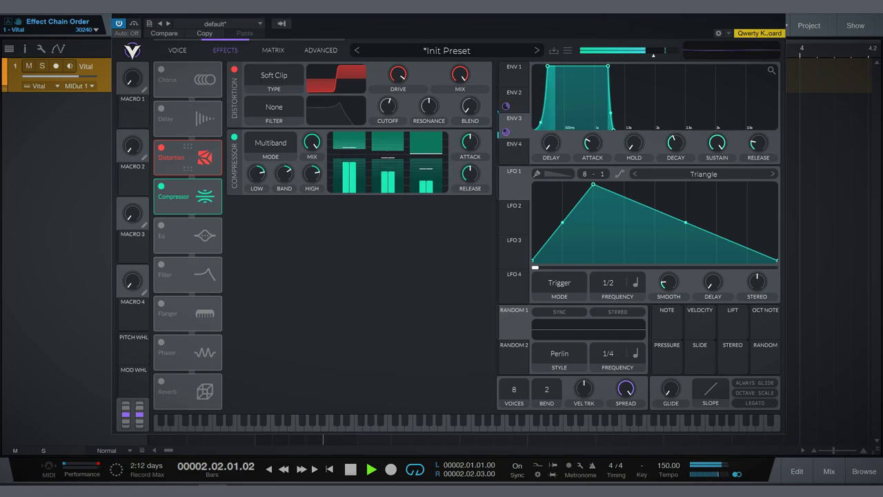
Set oscillator 2's phase randomization to 0%, its unison to 3 voices with about 7% detune, and its Time Skew to 0%
left_click(177, 49)
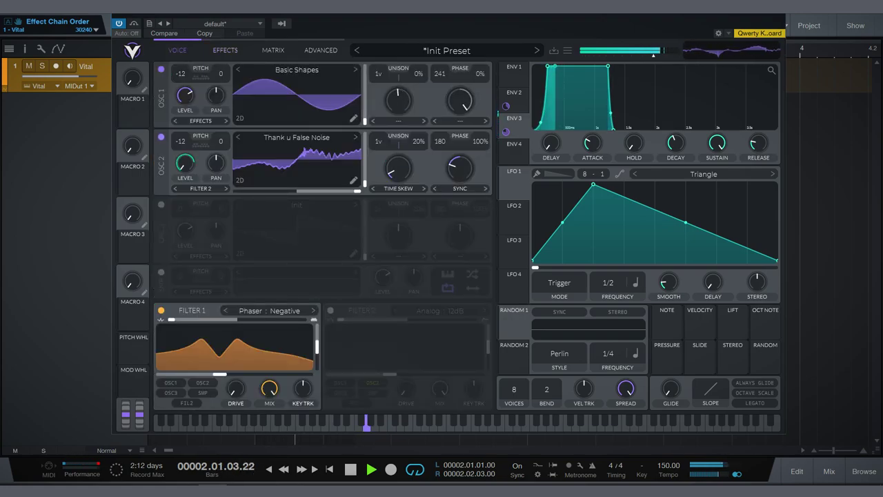
left_click_drag(459, 167, 459, 156)
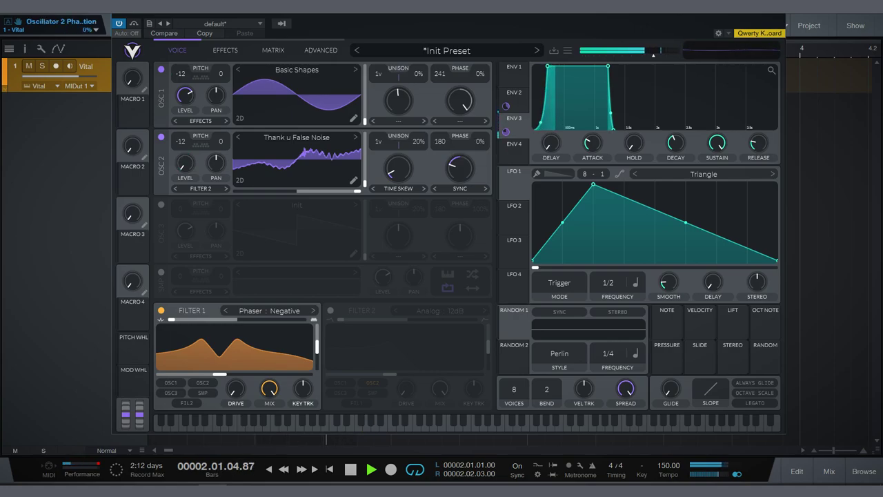
left_click_drag(379, 141, 398, 178)
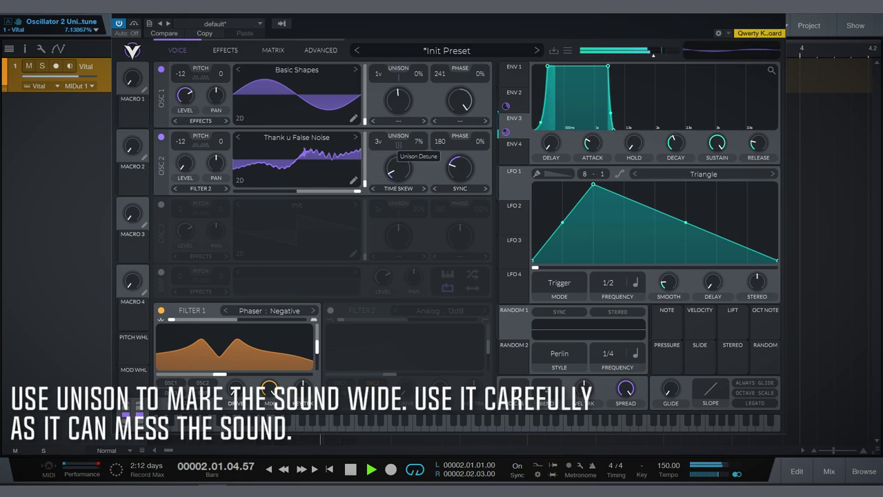
left_click(356, 191)
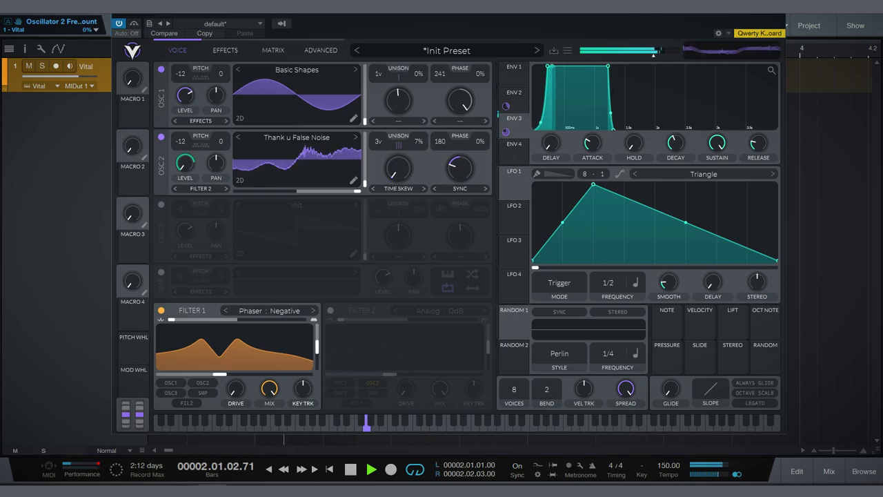
Enable the EQ with its low band at the lowest cutoff and -15 dB gain, and raise the distortion drive to 30 dB
left_click(225, 49)
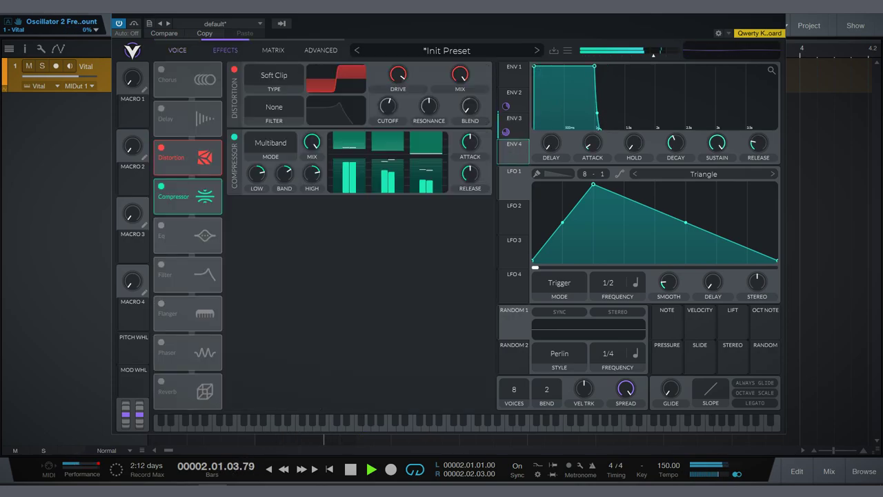
left_click_drag(398, 74, 398, 64)
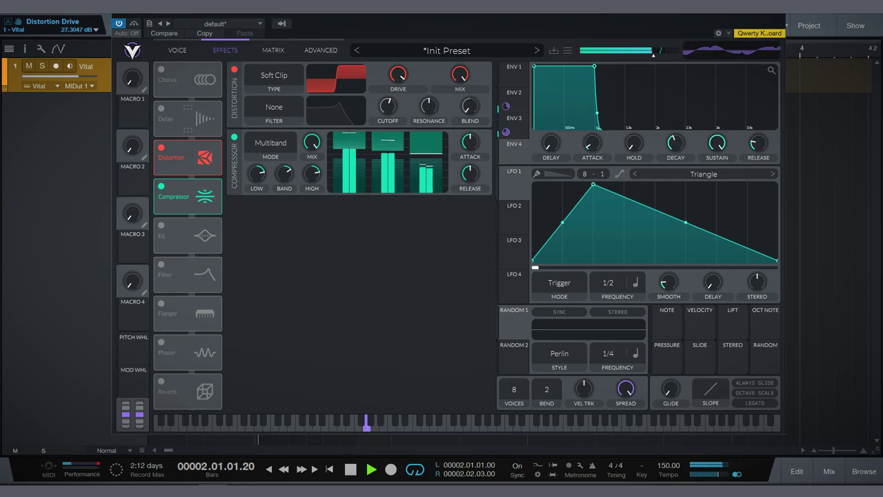
left_click(161, 225)
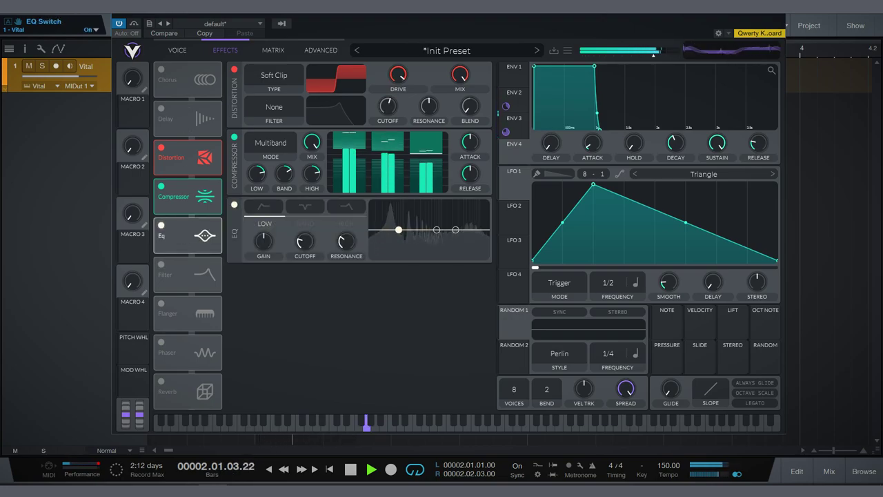
left_click_drag(427, 230, 369, 252)
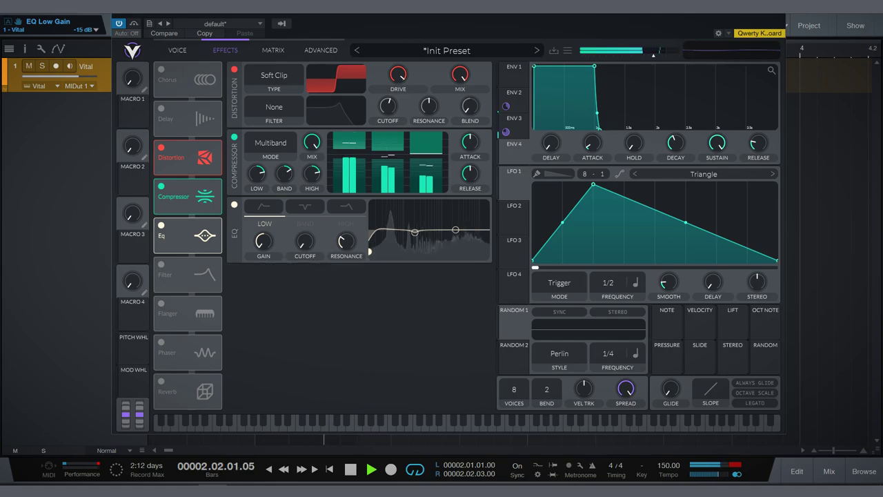
left_click_drag(398, 74, 398, 58)
Route oscillator 1 to Direct Out so it bypasses the effects
left_click(178, 49)
left_click(200, 120)
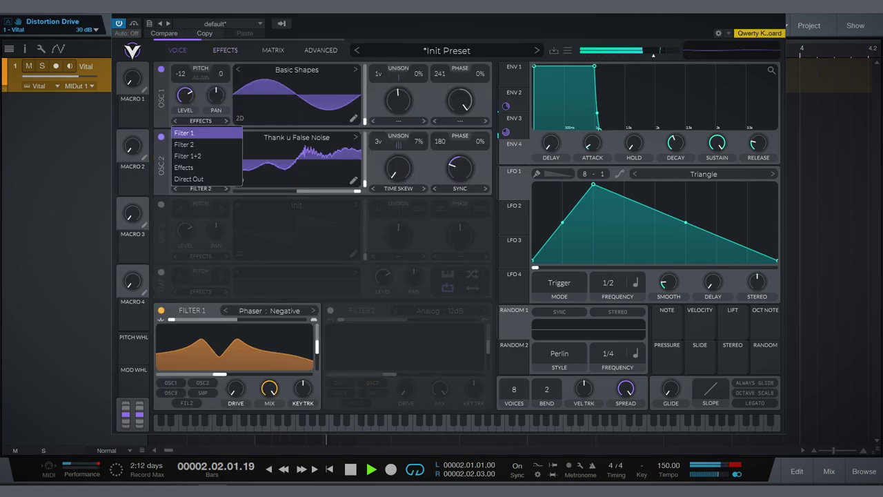
left_click(197, 173)
Set oscillator 1's wave distortion to Bend and reset its amount to the neutral centre
left_click(398, 121)
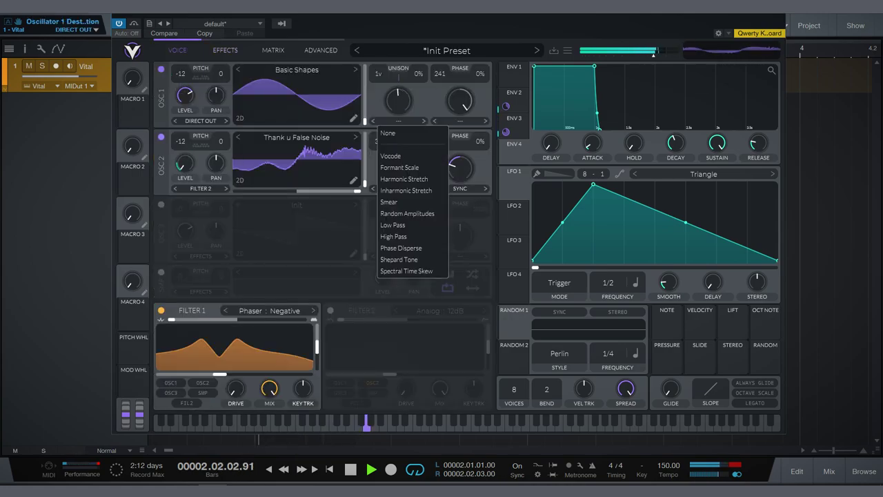
left_click(460, 121)
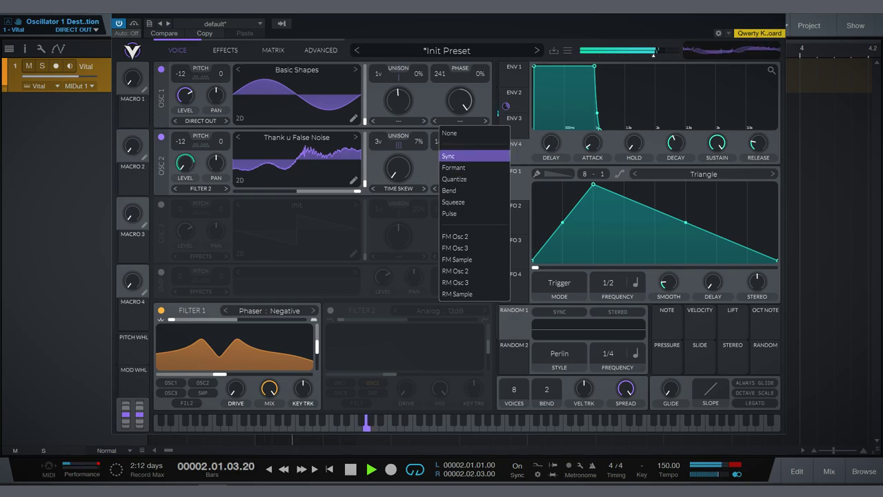
left_click(448, 190)
double_click(460, 101)
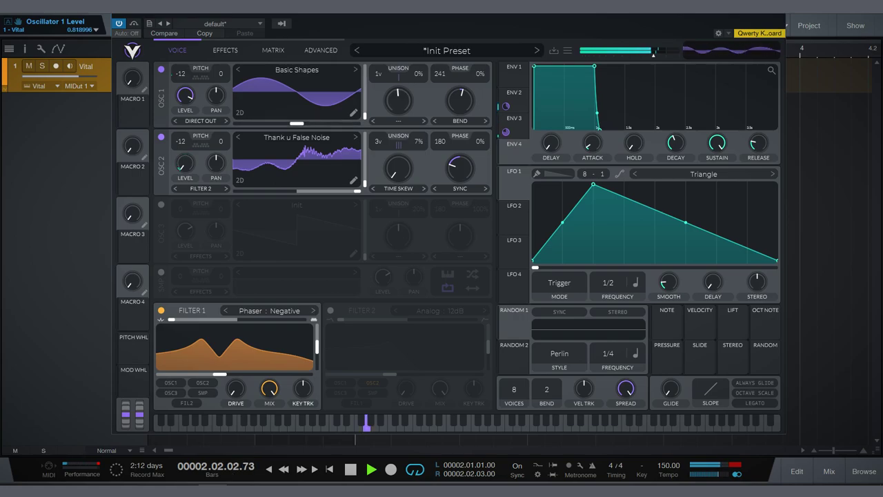
Try the Inharmonic Stretch, Random Amplitudes and Vocode spectral morphs on oscillator 1 with the amount at about 80%
left_click(398, 120)
left_click(405, 191)
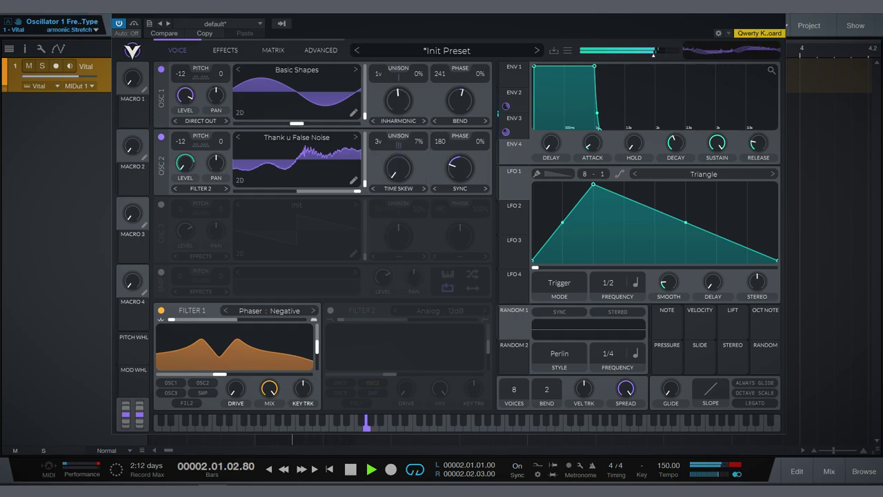
left_click_drag(297, 123, 252, 123)
left_click_drag(398, 100, 398, 82)
left_click(398, 120)
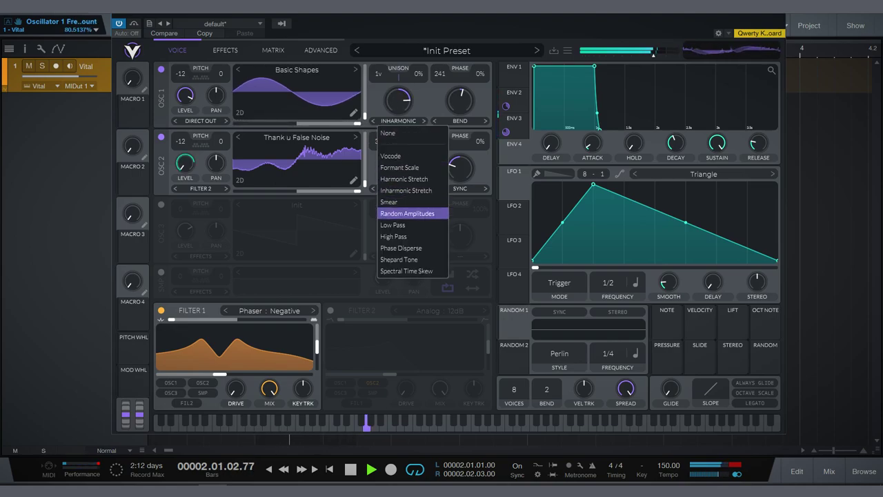
left_click(407, 213)
left_click(398, 121)
left_click(390, 156)
Set oscillator 1's spectral morph to Spectral Time Skew at 0% and shift its wavetable frame to a rounded square shape
left_click(398, 121)
left_click(407, 271)
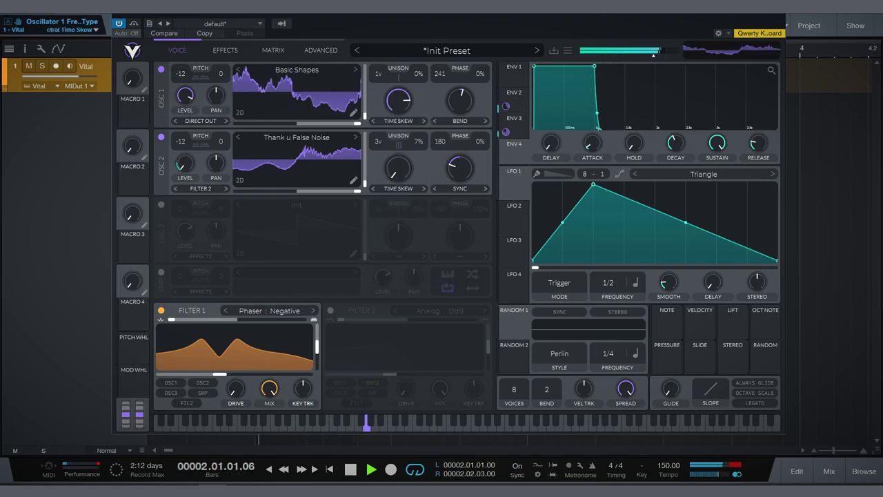
left_click_drag(398, 100, 398, 135)
left_click_drag(357, 123, 234, 123)
left_click_drag(365, 85, 365, 108)
double_click(398, 100)
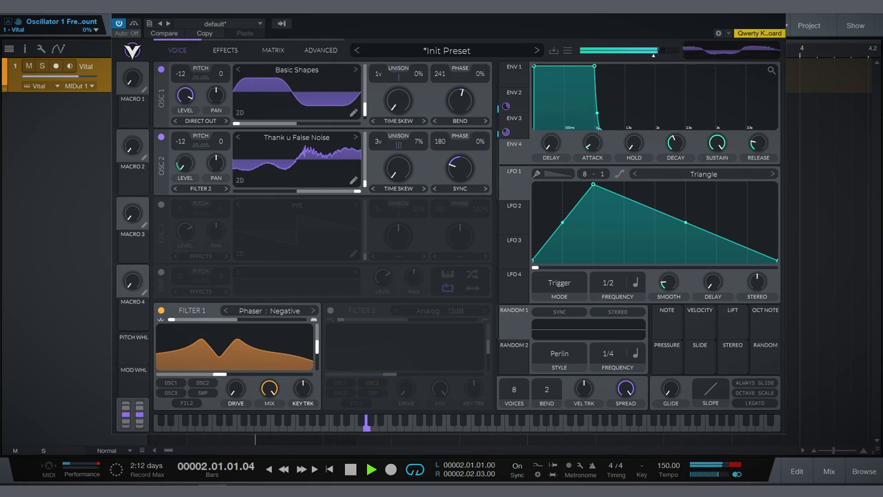
Set oscillator 1's phase to 230 and the phase of its Bend distortion to about 184
left_click_drag(440, 73, 439, 77)
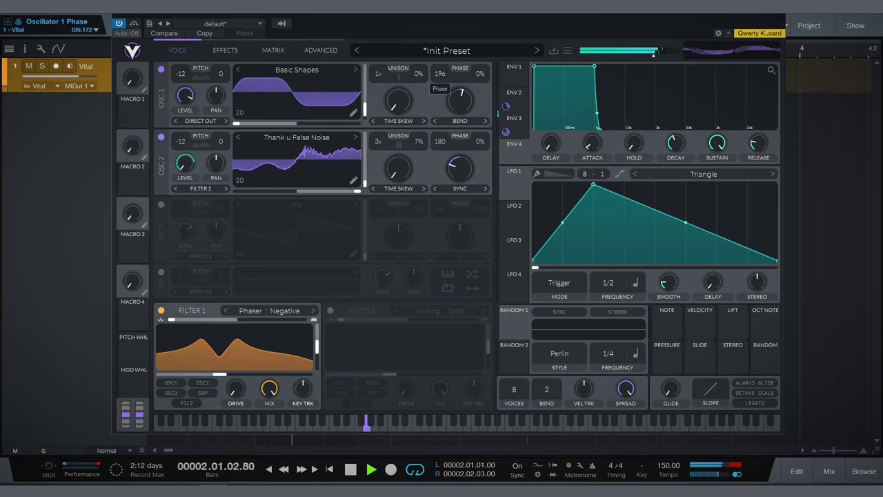
left_click_drag(237, 122, 298, 123)
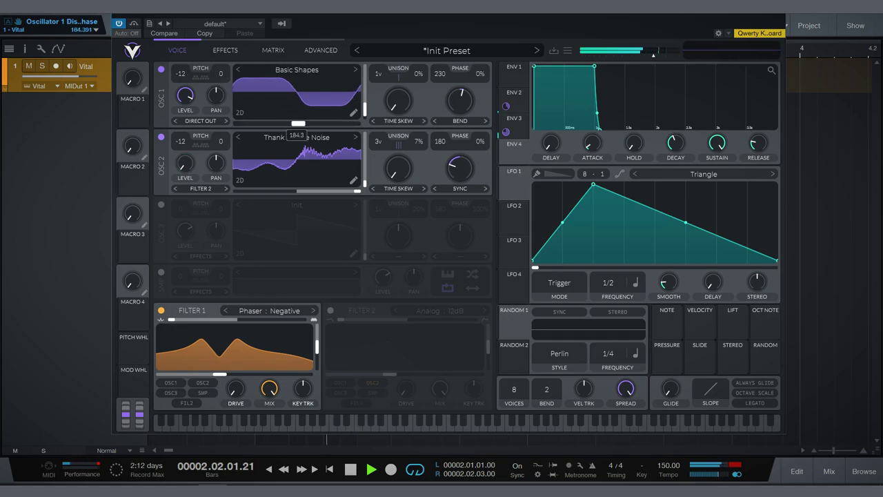
Raise oscillator 2's Time Skew to about 25% and modulate it with LFO 1 by about 0.27
mouse_move(398, 167)
left_mouse_down()
mouse_move(398, 147)
mouse_move(398, 172)
left_mouse_up()
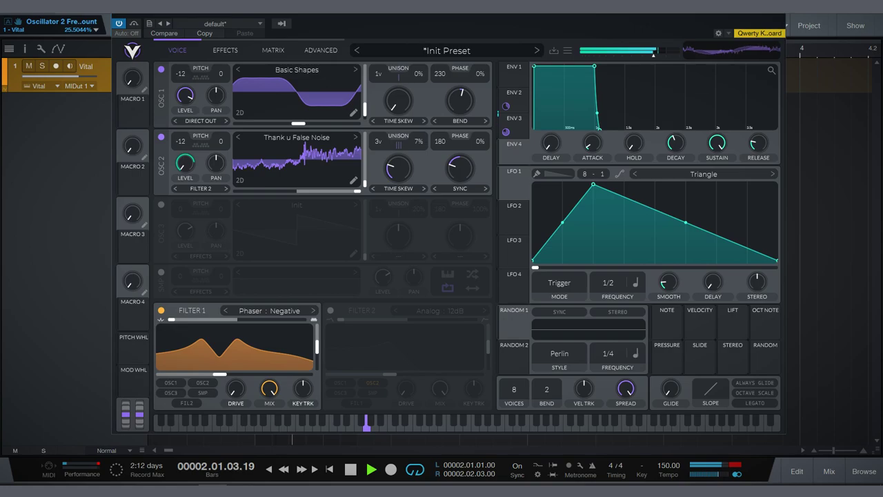
left_click_drag(506, 193, 398, 169)
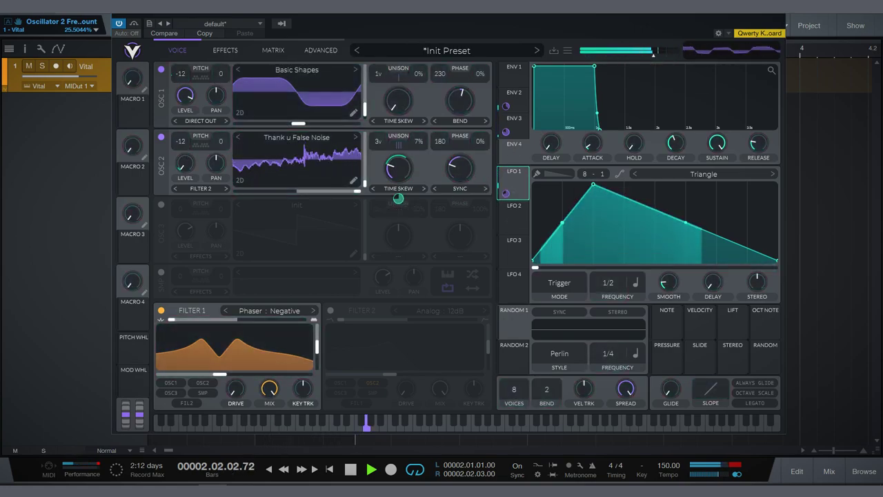
mouse_move(398, 199)
left_click_drag(399, 199, 399, 235)
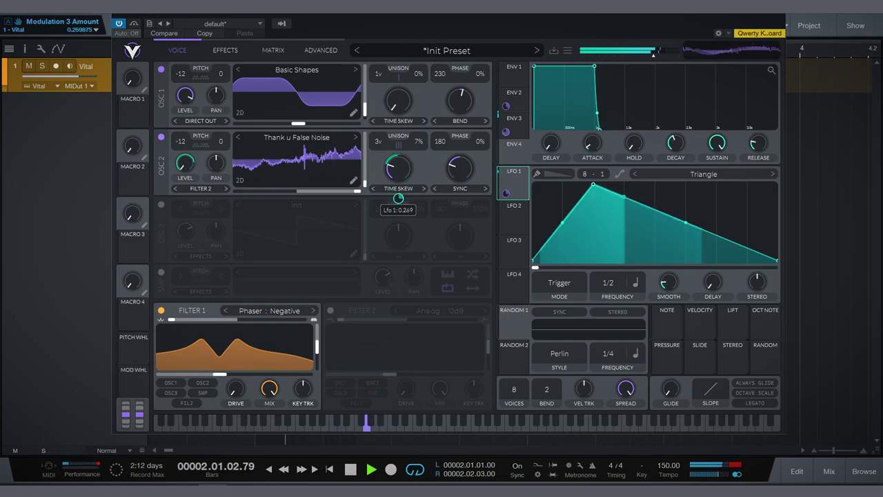
Lower oscillator 2's Time Skew to about 13.5% with less LFO 1 modulation, and move LFO 1's peak earlier with its phase at about 0.024
left_click_drag(398, 199, 398, 224)
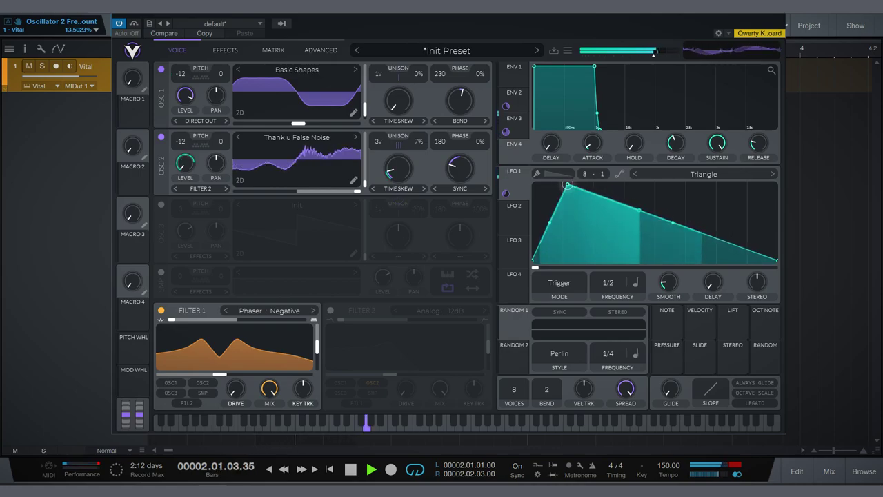
mouse_move(535, 267)
left_mouse_down()
mouse_move(768, 267)
mouse_move(537, 267)
left_mouse_up()
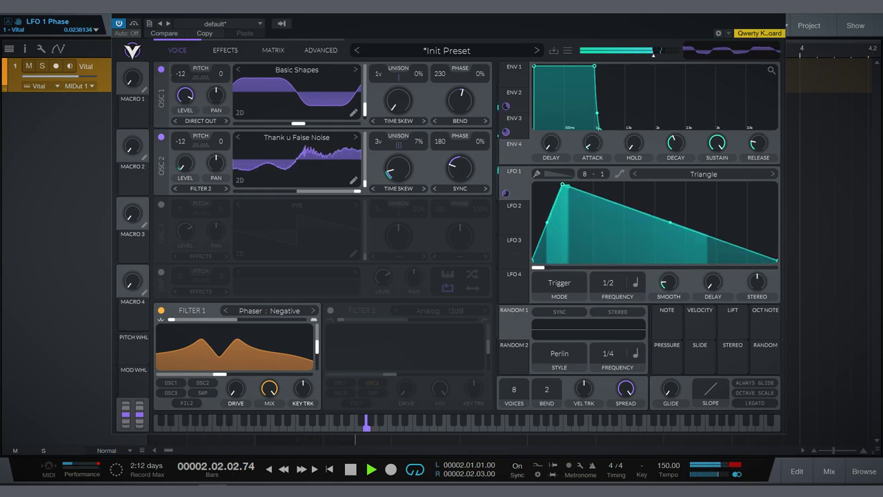
Change Filter 1 to the Comb model with the Band Spread Flange+ style
left_click(265, 311)
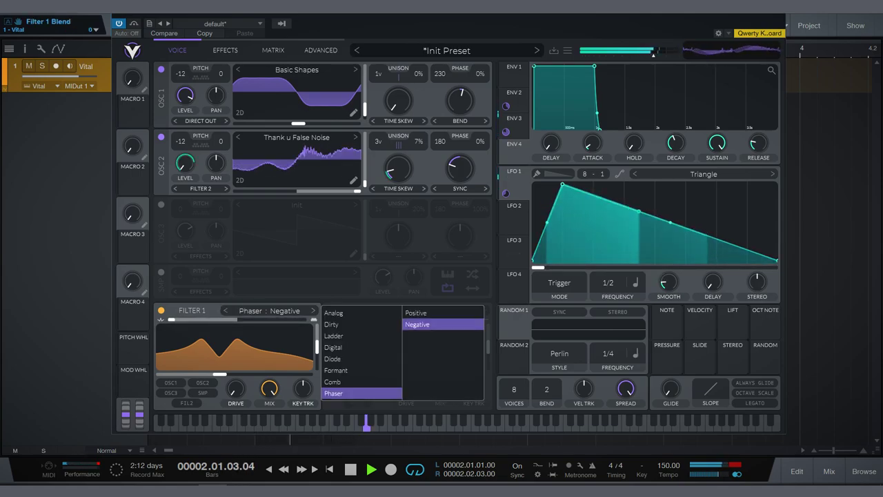
left_click(359, 382)
left_click(429, 336)
left_click(433, 359)
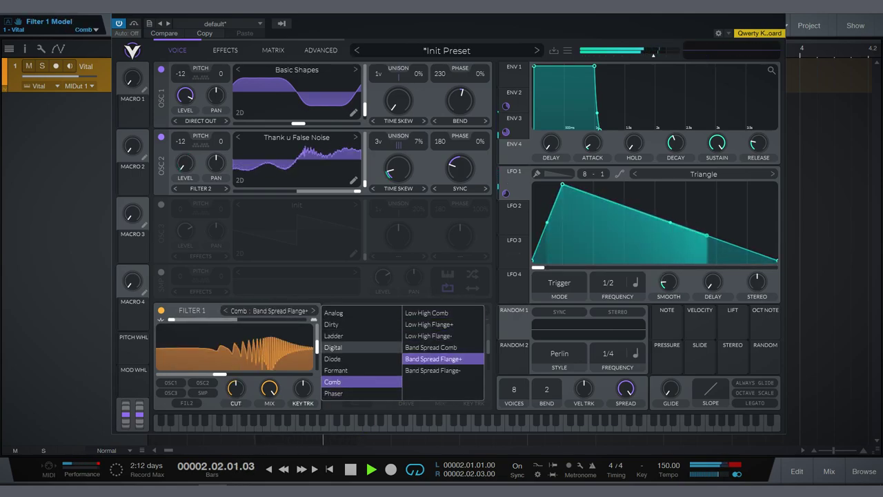
Route oscillator 2 and the sampler to Filter 1 and lower the filter's cutoff slightly
left_click(185, 188)
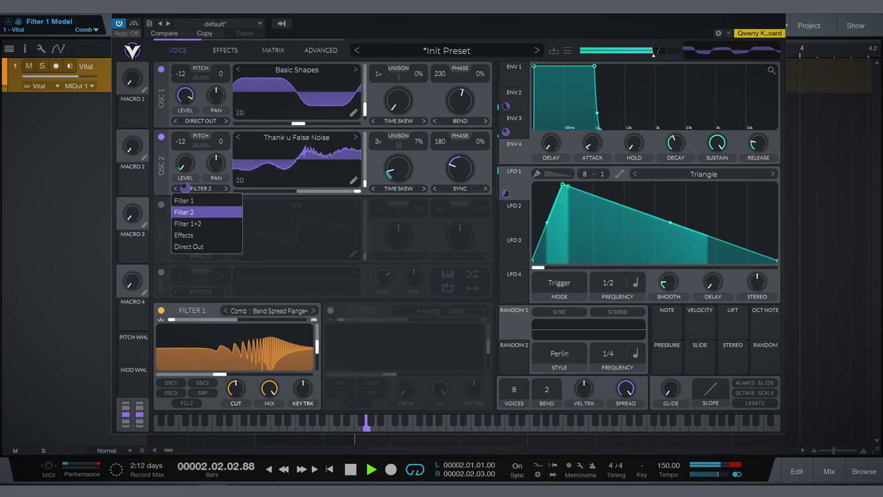
left_click(190, 199)
mouse_move(235, 388)
left_mouse_down()
mouse_move(236, 372)
mouse_move(235, 404)
mouse_move(235, 388)
left_mouse_up()
left_click(203, 392)
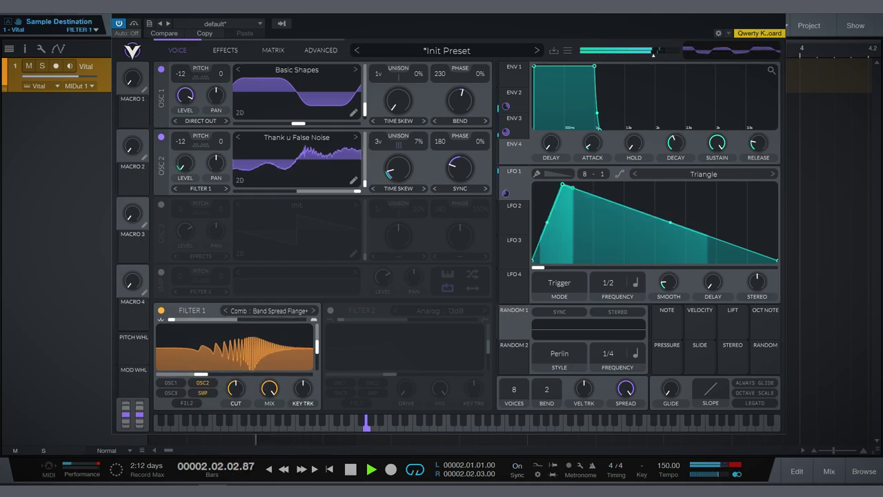
Try routing oscillator 1 through Filter 1
left_click(398, 121)
left_click(200, 121)
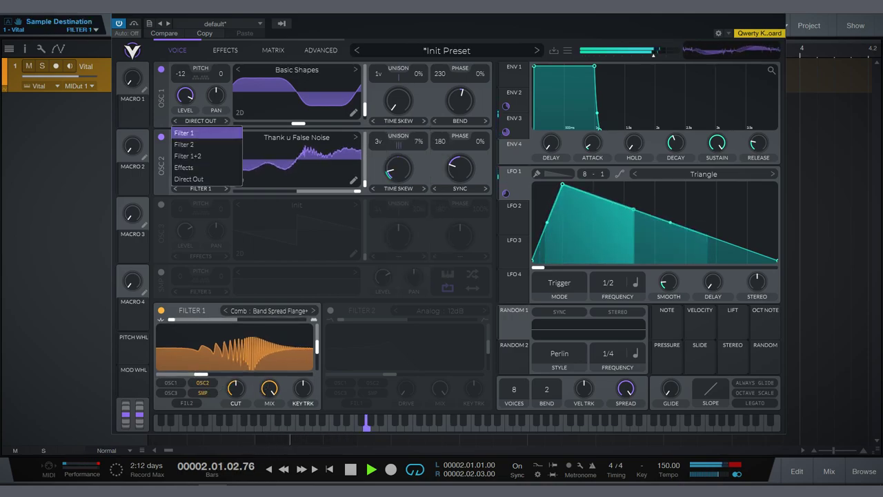
left_click(184, 132)
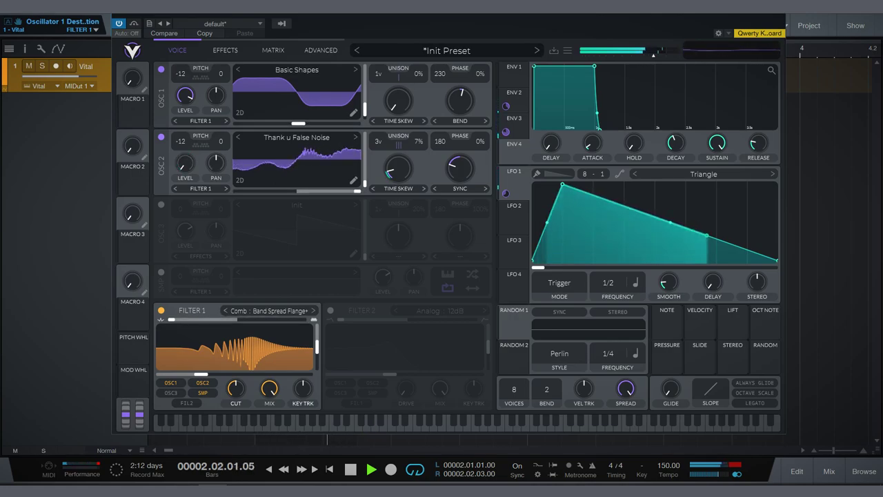
Sweep a 15 dB boost with the EQ's middle band and try the compressor ahead of the distortion
left_click(225, 50)
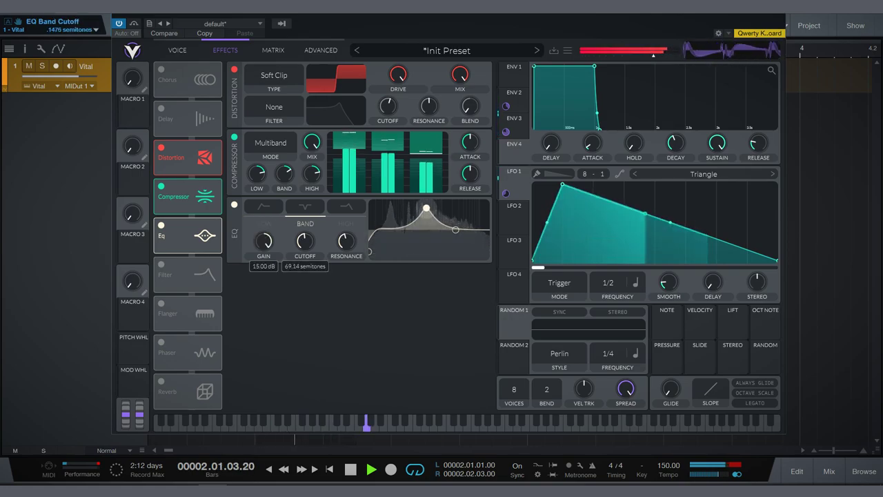
left_click_drag(188, 196, 188, 157)
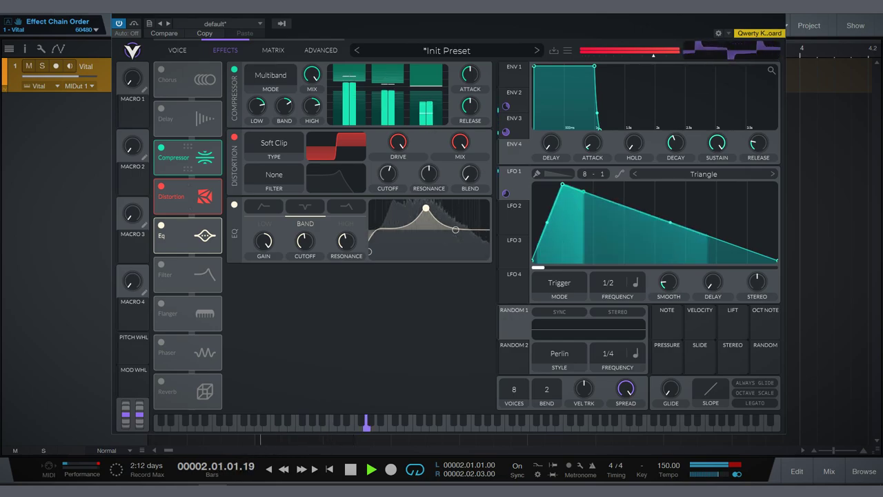
left_click_drag(426, 208, 436, 208)
scroll(436, 208, "up", 2)
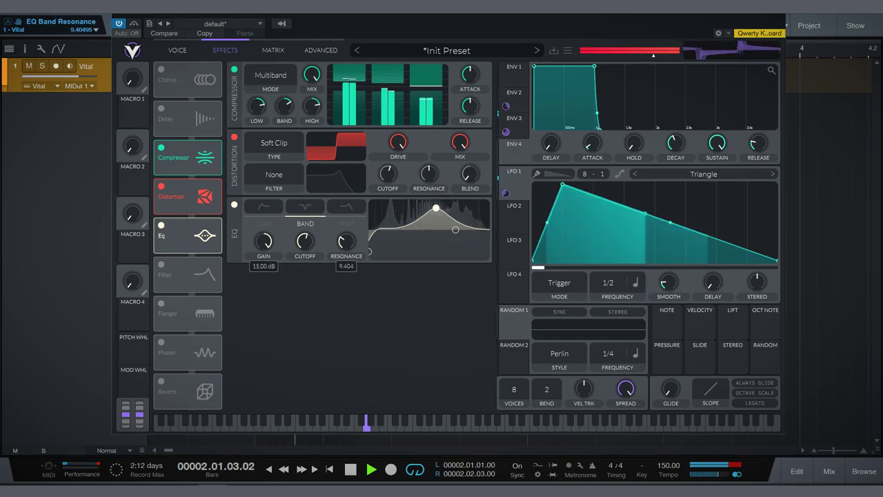
Set the EQ's middle band to about 4 dB at 30 semitones with higher resonance, and move the distortion back ahead of the compressor
left_click_drag(436, 208, 389, 224)
scroll(404, 216, "up", 2)
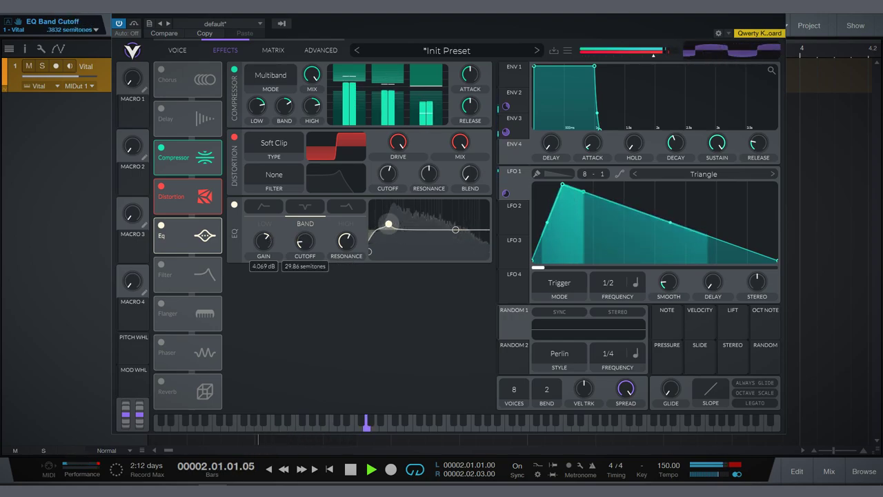
left_click_drag(188, 193, 187, 153)
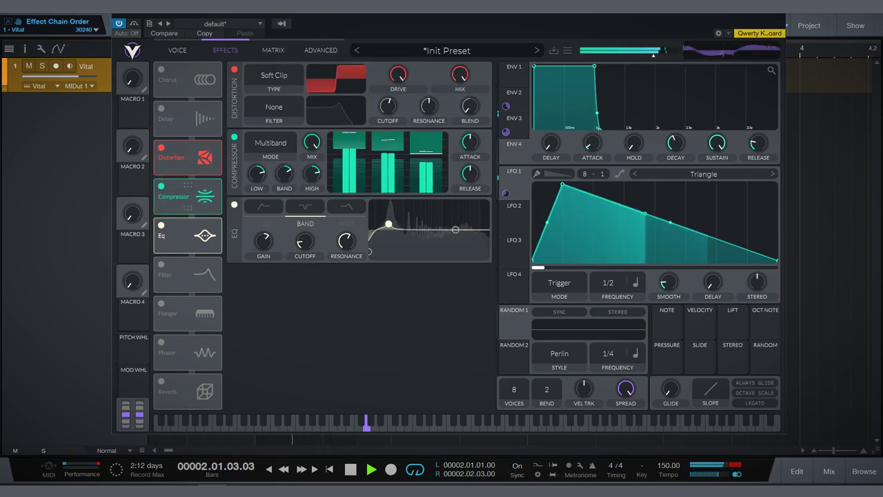
Switch the distortion type to Hard Clip with the drive at 30 dB
mouse_move(398, 74)
left_mouse_down()
mouse_move(398, 82)
mouse_move(398, 59)
left_mouse_up()
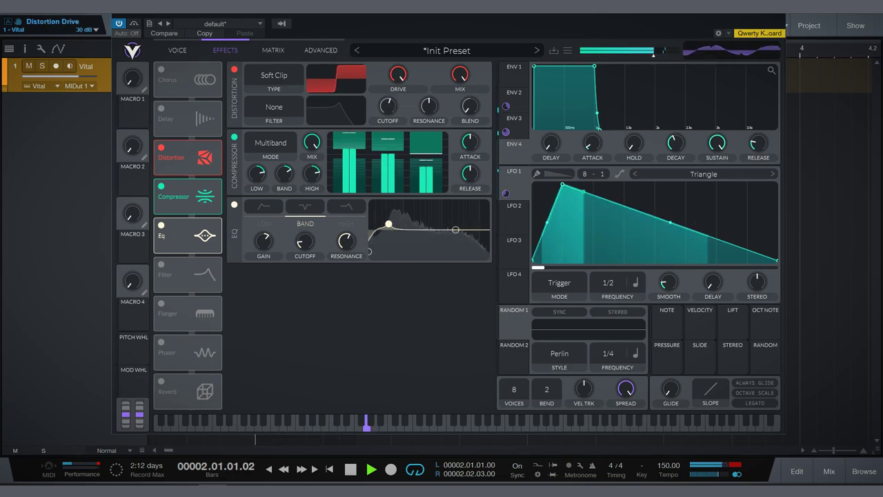
left_click(274, 75)
left_click(273, 107)
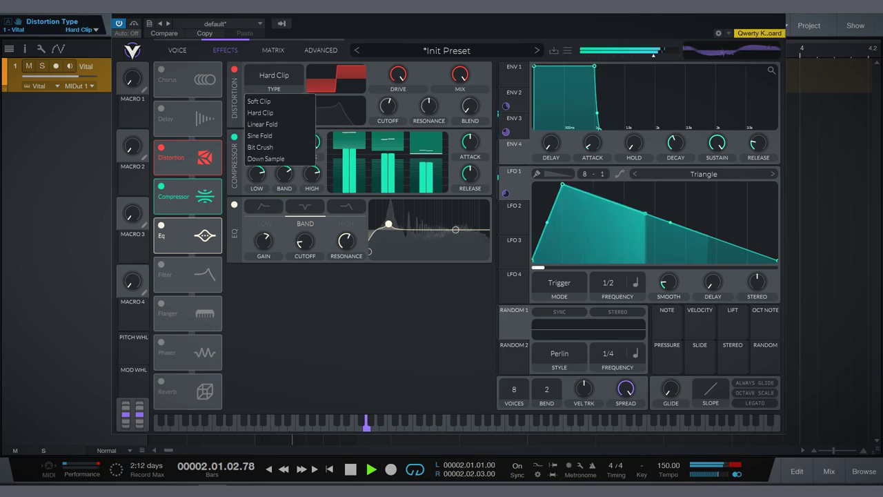
left_click(266, 120)
Route oscillator 1 to Filter 2 and enable that filter
left_click(177, 50)
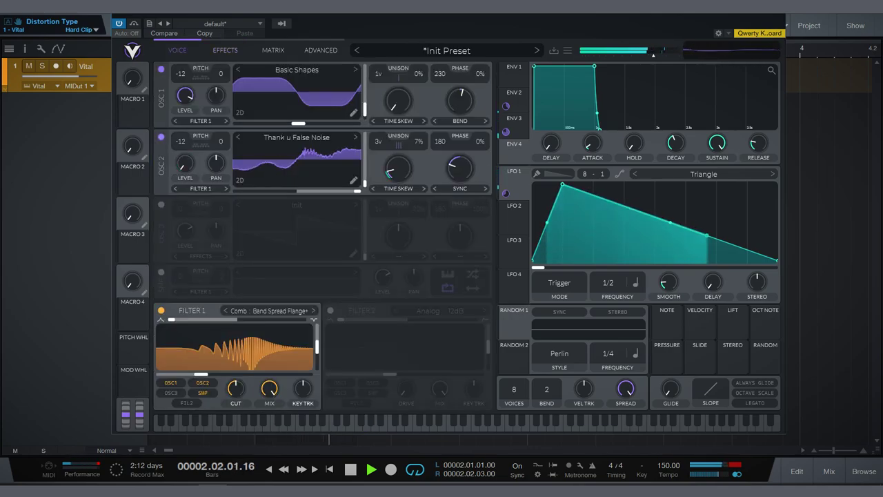
left_click(201, 120)
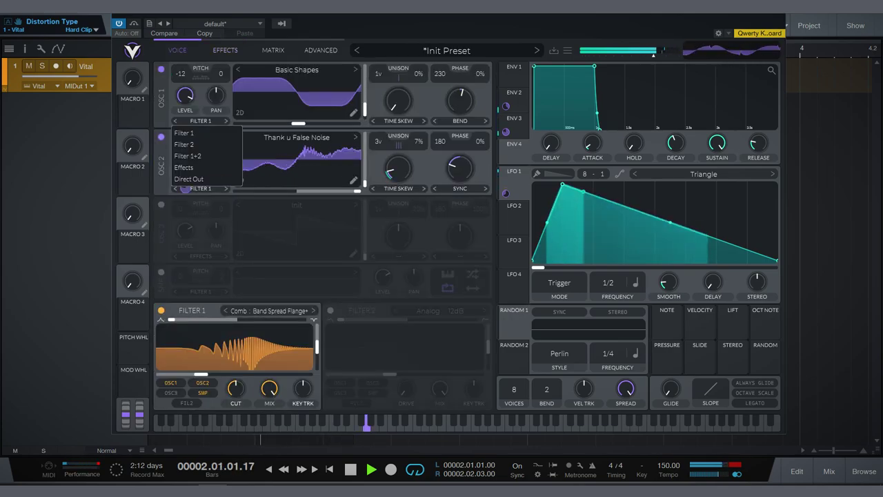
left_click(183, 133)
left_click(200, 120)
left_click(184, 144)
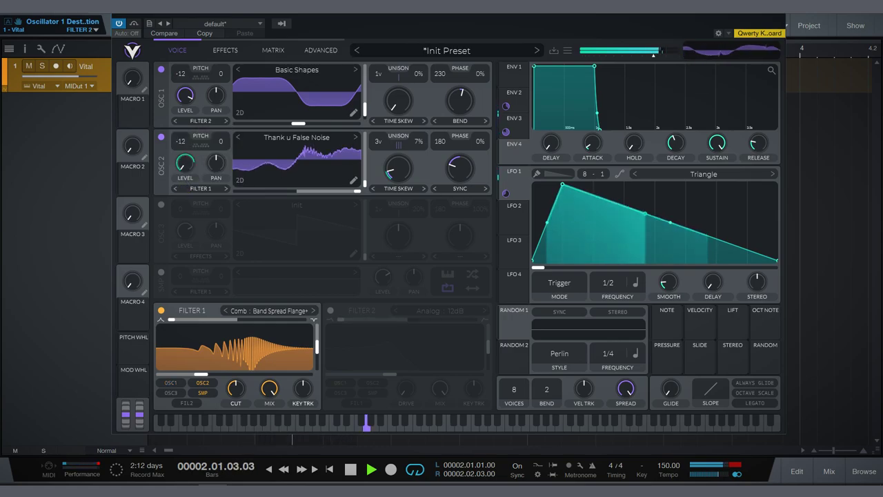
left_click(331, 310)
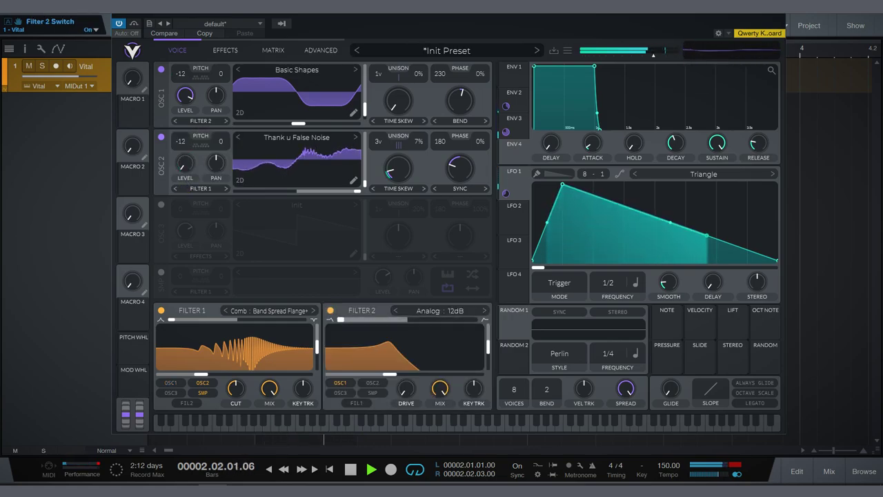
Try Filter 2 with its cutoff raised to 76 semitones and its mix reduced to about 59%
mouse_move(439, 389)
left_mouse_down()
mouse_move(440, 400)
mouse_move(440, 388)
left_mouse_up()
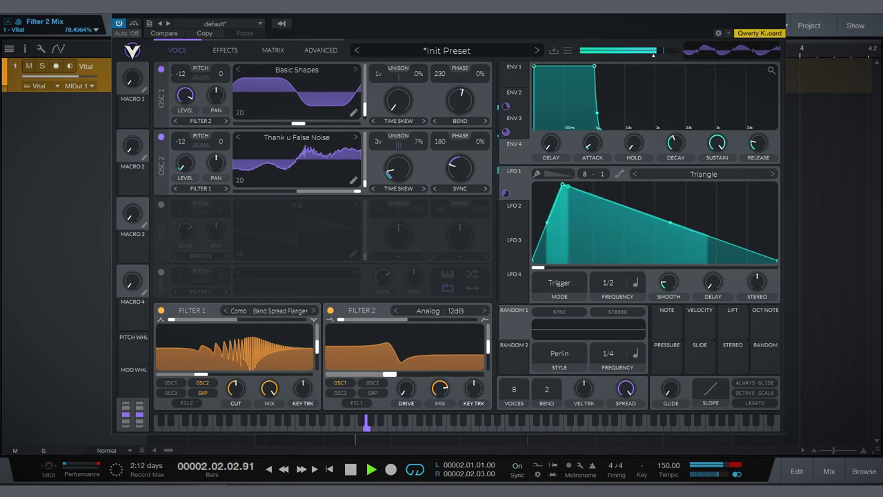
left_click_drag(397, 345, 441, 345)
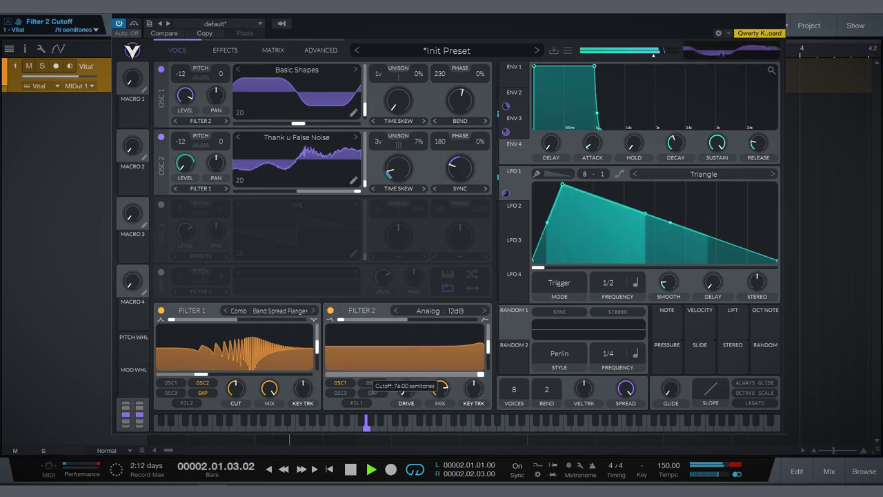
left_click_drag(439, 389, 439, 403)
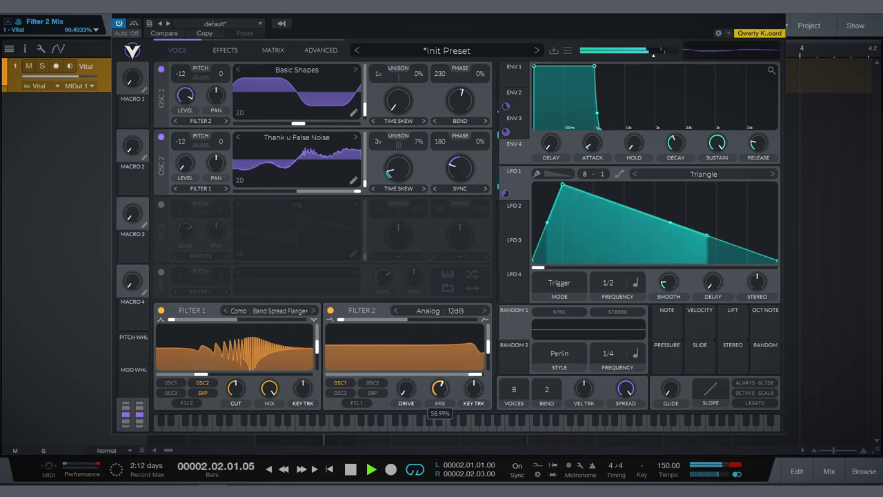
Set Filter 2's cutoff slightly above the middle at full mix, add a little drive, and route the sampler to Filter 1+2
left_click_drag(442, 345, 414, 345)
left_click_drag(405, 394, 406, 388)
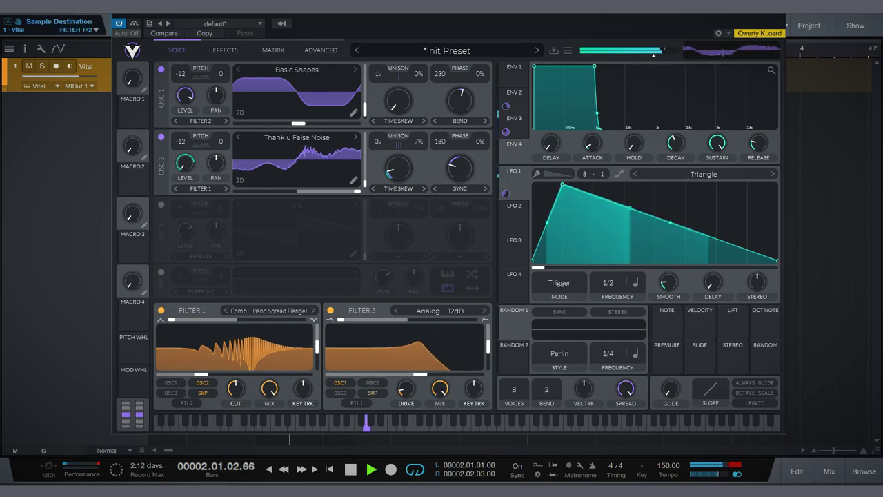
Try feeding Filter 2's output into Filter 1
left_click(373, 382)
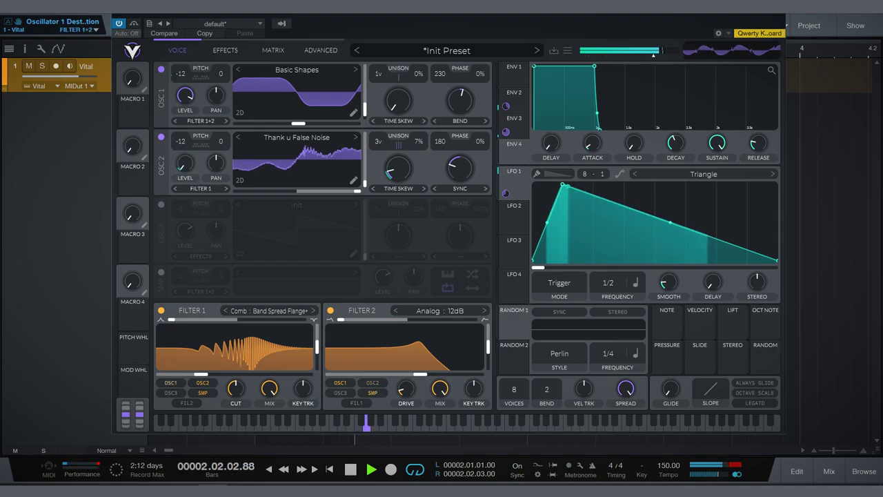
left_click(186, 403)
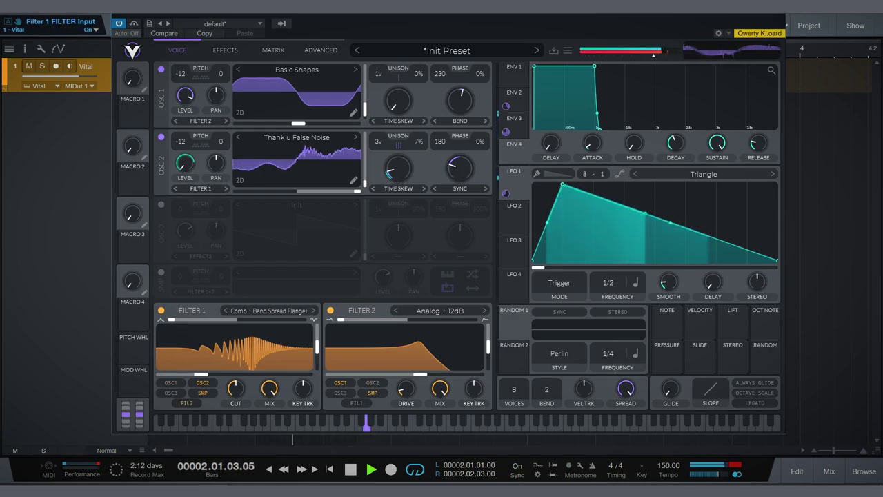
left_click(186, 403)
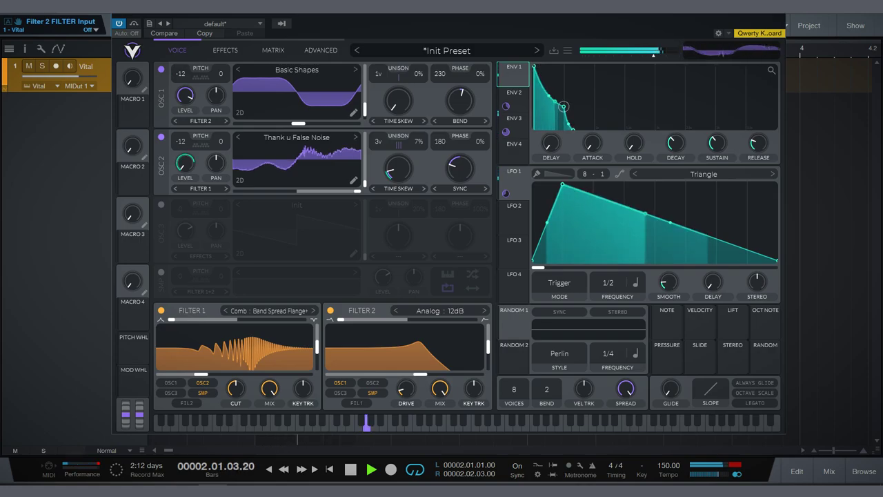
Reshape envelope 1 with its sustain at about 0.465 and its decay at about 0.47 seconds
left_click_drag(563, 107, 567, 87)
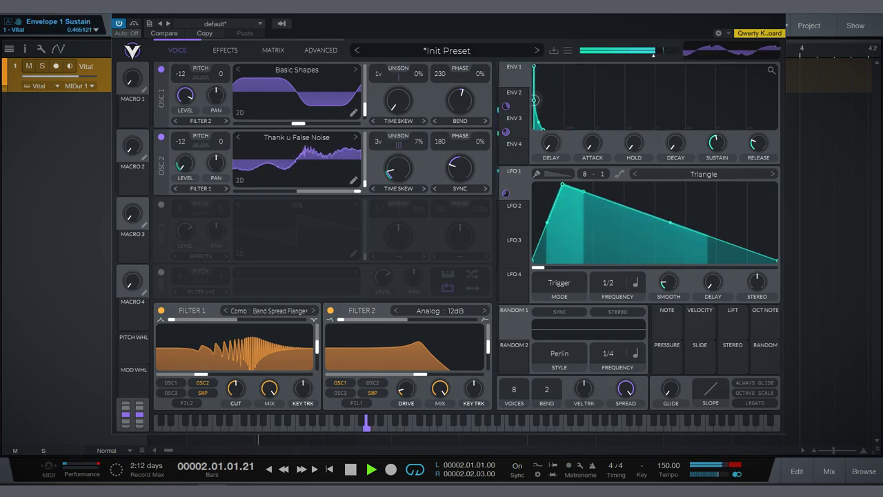
left_click_drag(533, 100, 560, 100)
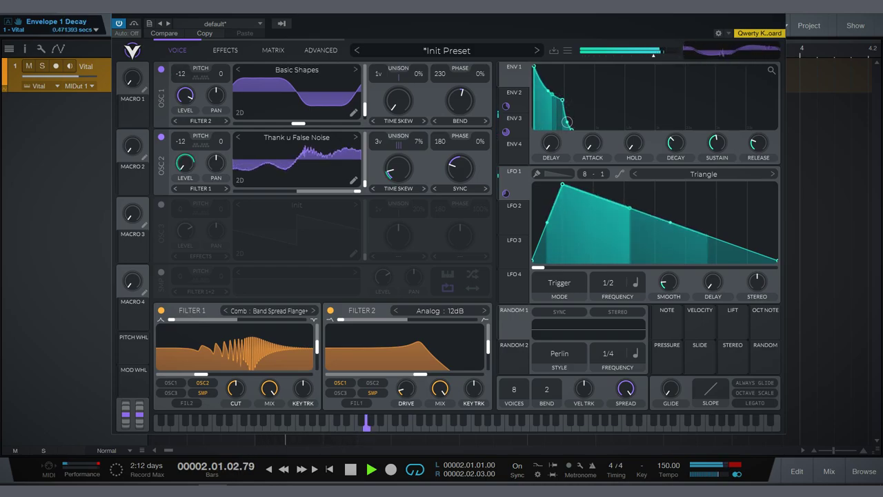
Enable oscillator 3, turn its level down to 0 and assign envelope 3 to modulate that level
left_click(160, 204)
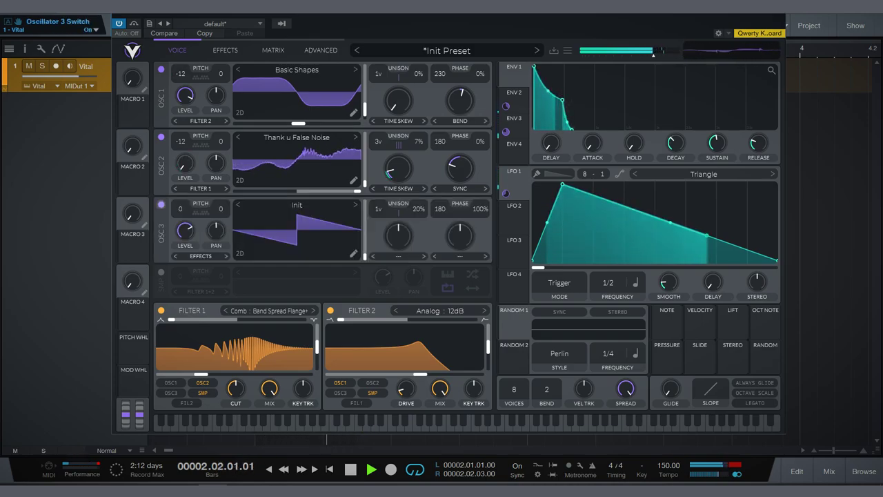
left_click_drag(185, 231, 185, 269)
left_click_drag(506, 131, 185, 187)
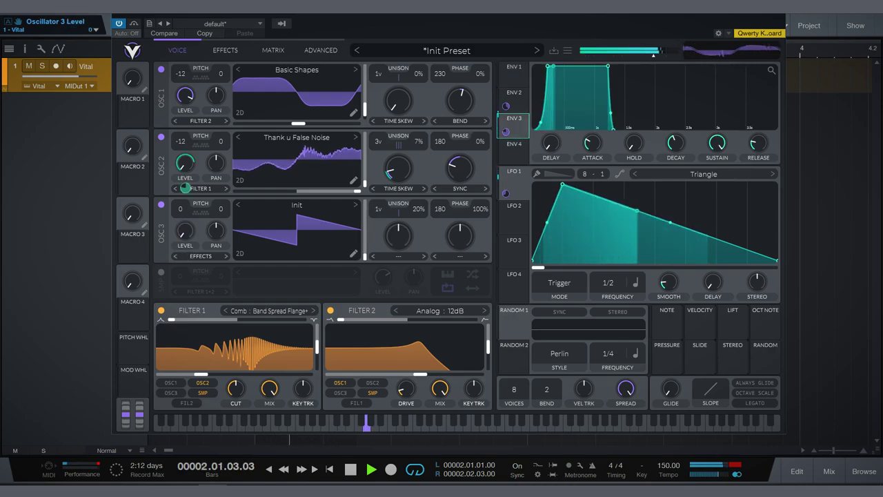
left_click_drag(505, 131, 185, 232)
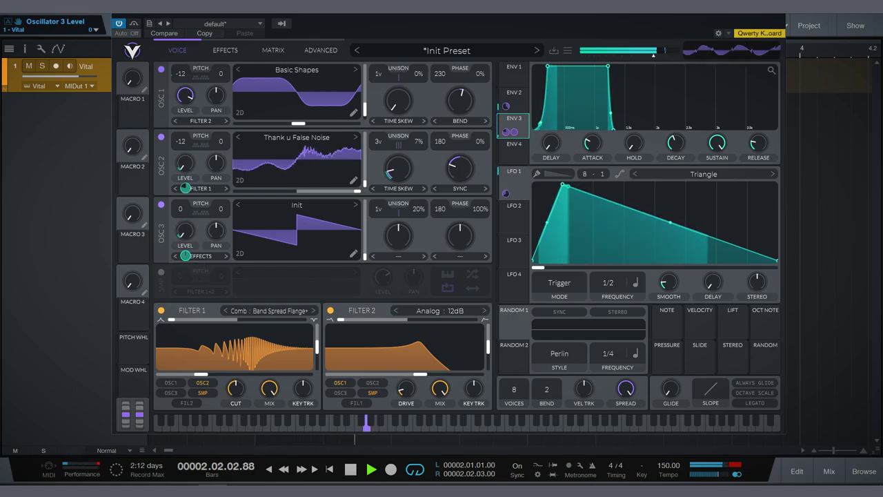
Set oscillator 3 to 5 unison voices at 10% detune and 0% phase randomization, and switch its wavetable to Classic Blend
left_click_drag(460, 236, 460, 241)
mouse_move(398, 236)
left_mouse_down()
mouse_move(398, 199)
mouse_move(398, 230)
left_mouse_up()
left_click(355, 205)
left_click(356, 205)
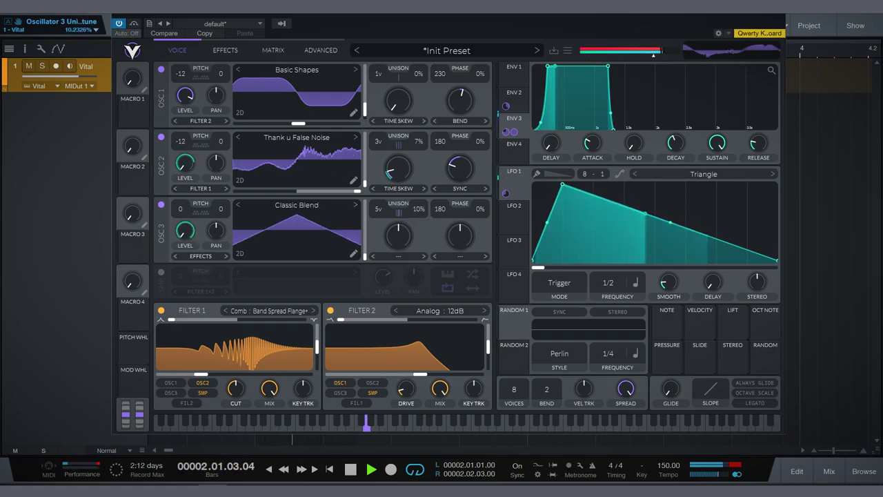
Audition Corpusbode Phaser, Squish Flange, Water Razor, Granular Upgrade, Solar Powered and Thank u False Noise as oscillator 3's wavetable
left_click(297, 205)
left_click(549, 282)
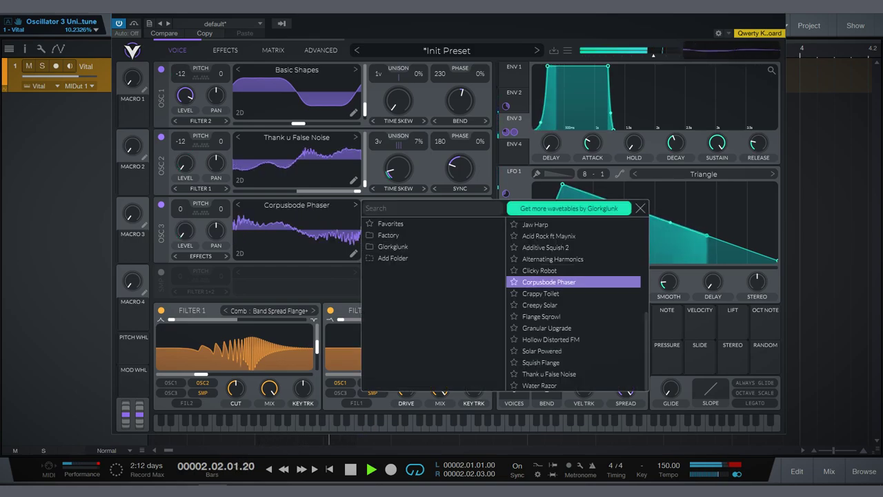
left_click(541, 362)
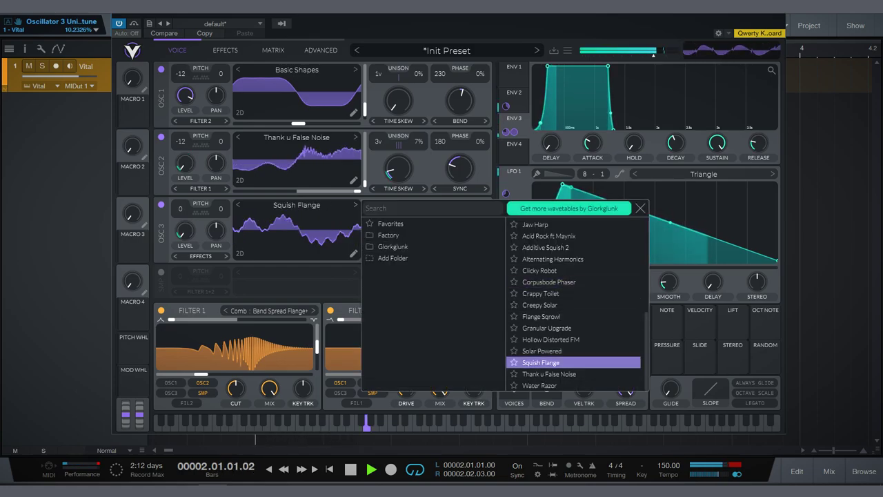
left_click(539, 385)
left_click(547, 328)
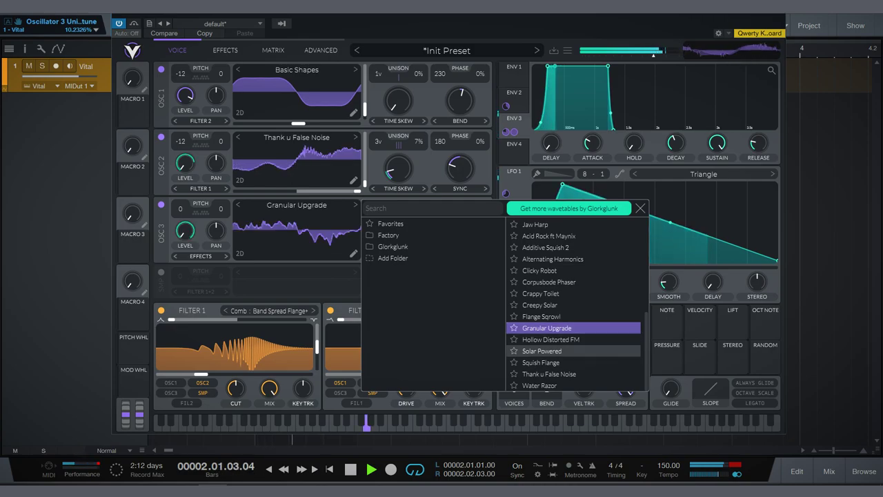
left_click(542, 350)
left_click(549, 374)
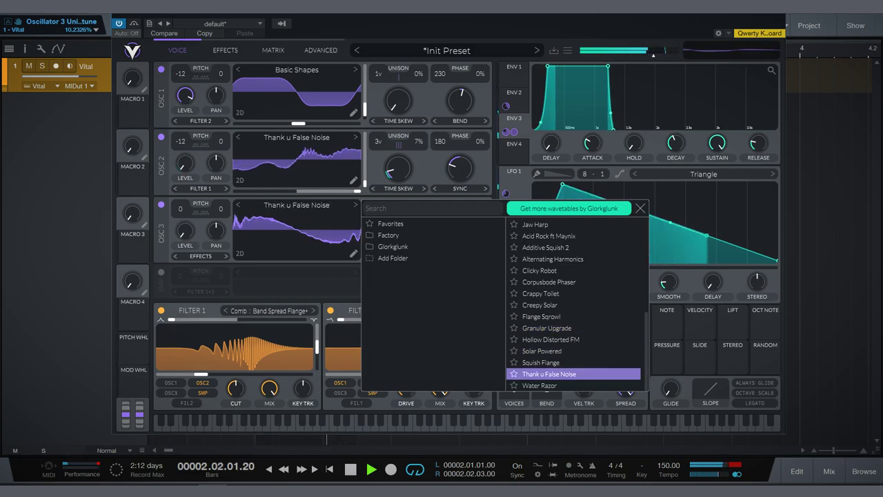
Compare Squish Flange, Hollow Distorted FM, Creepy Solar, Crappy Toilet and other wavetables on oscillator 3, and load Granular Upgrade
left_click(541, 362)
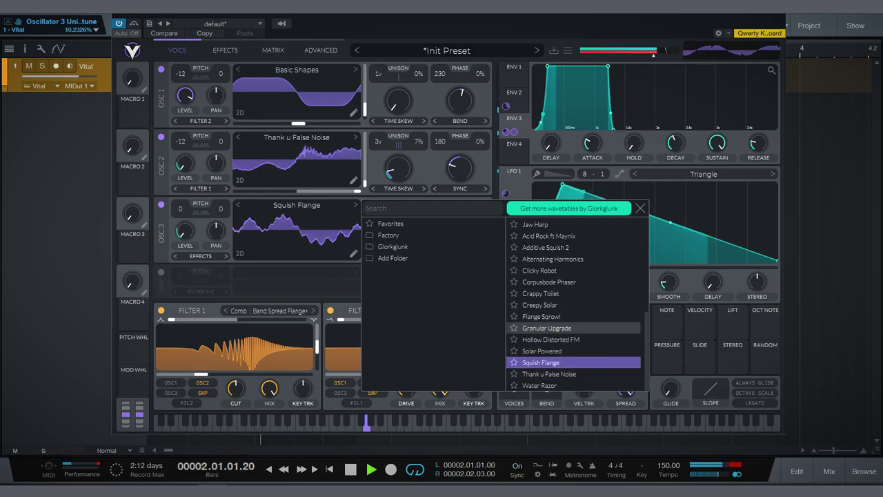
left_click(550, 338)
left_click(546, 328)
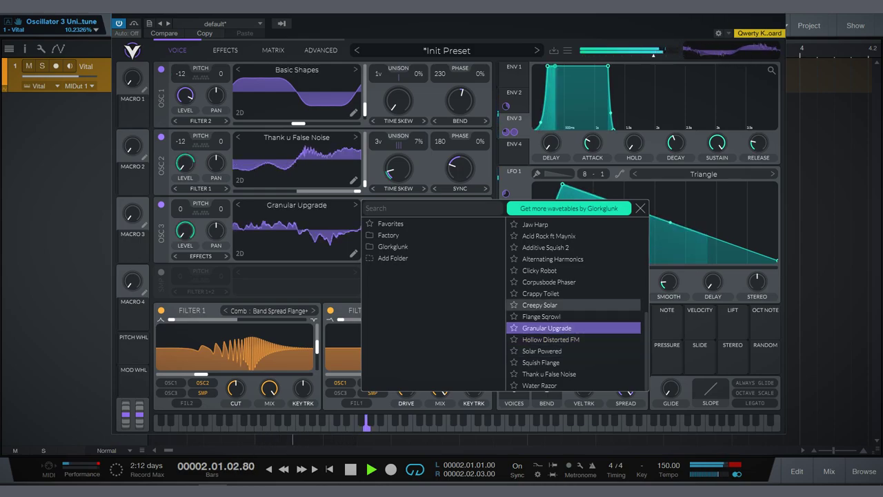
left_click(541, 316)
left_click(539, 305)
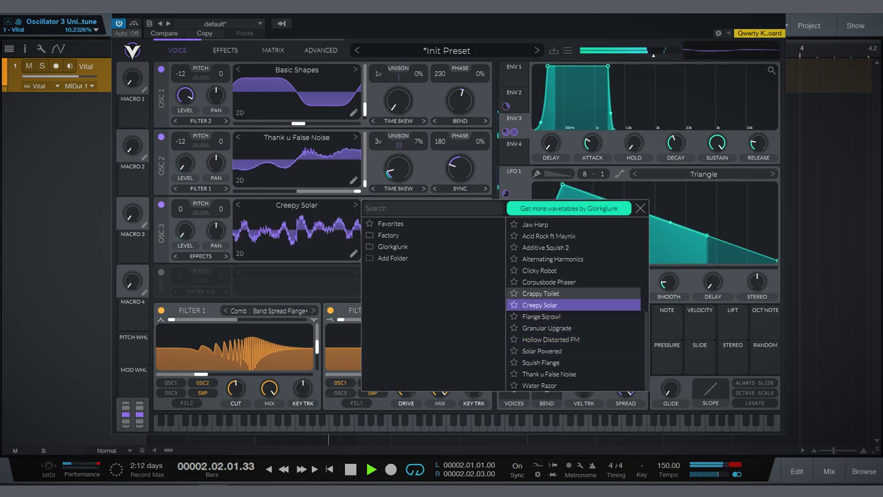
left_click(541, 293)
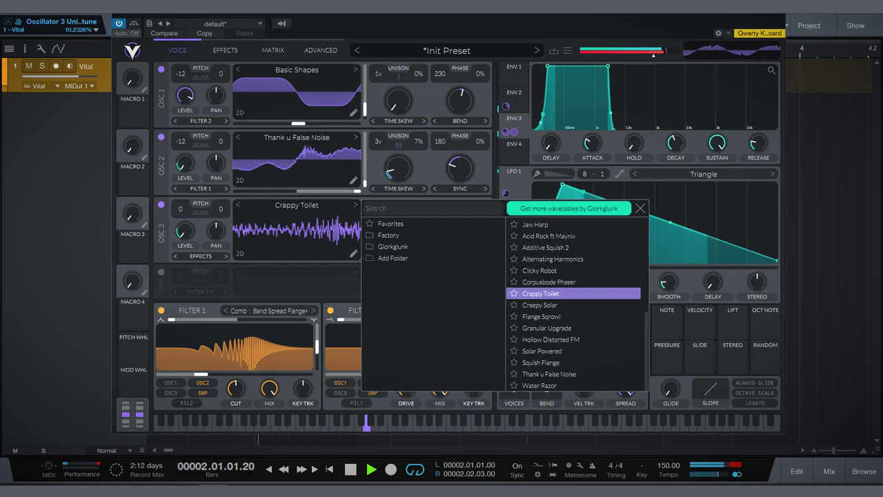
left_click(548, 281)
left_click(547, 328)
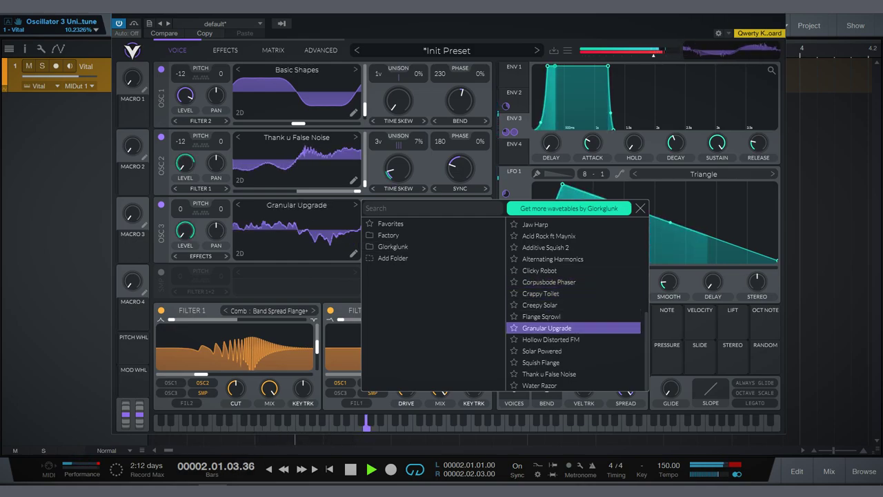
key("Escape")
Try Direct Out, Filter 2 and Filter 1 as oscillator 1's output destination
left_click(200, 121)
left_click(197, 181)
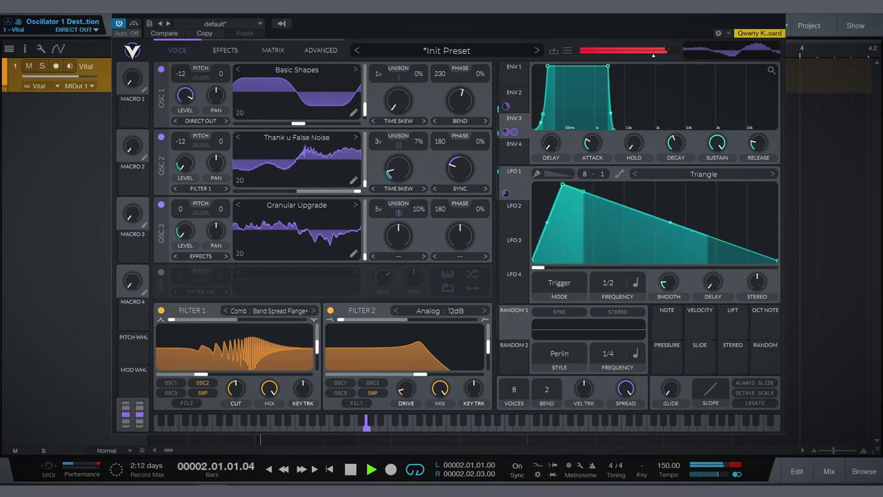
left_click(200, 188)
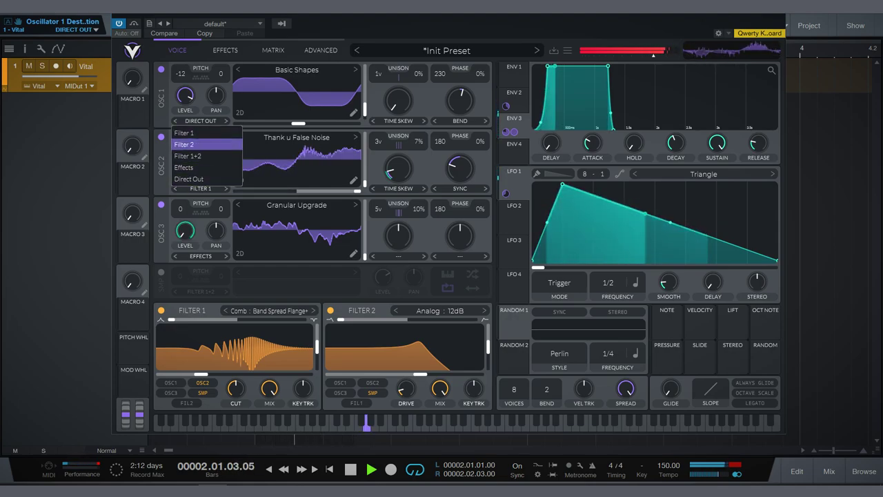
left_click(207, 144)
left_click(200, 120)
left_click(183, 133)
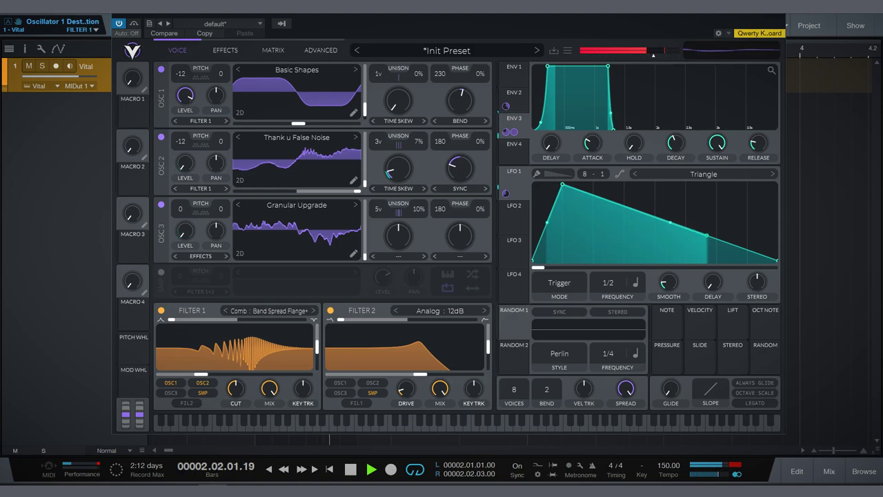
left_click(200, 121)
left_click(207, 144)
Route oscillator 1 to Filter 1+2
left_click(200, 120)
left_click(207, 156)
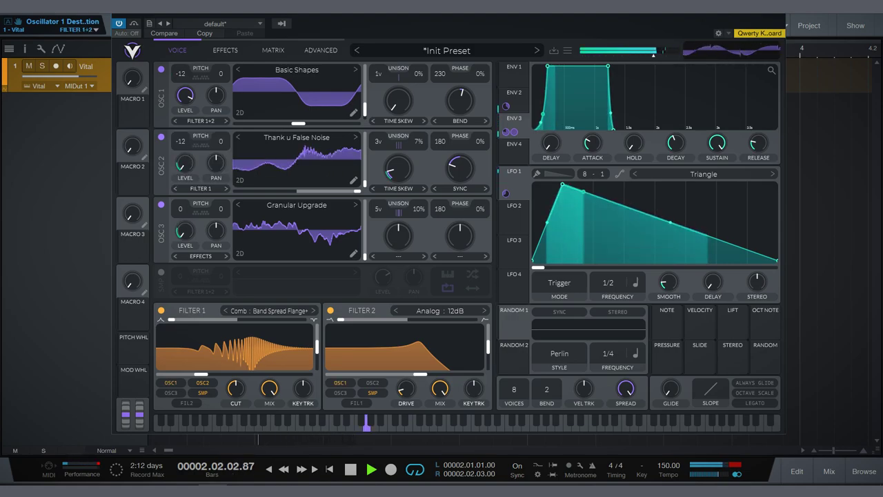
left_click(200, 121)
left_click(207, 156)
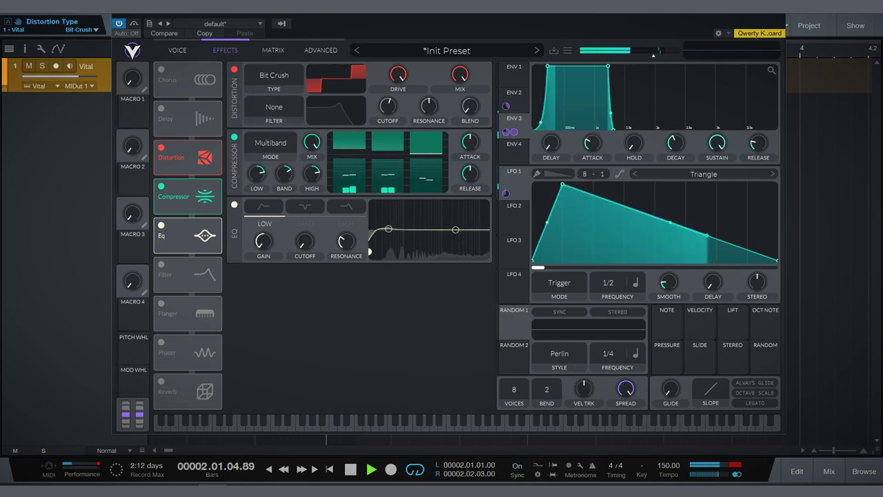
Stop playback, bounce the Vital part to a new audio track and move the bounced clip to bar 4
key("ctrl+w")
key("w")
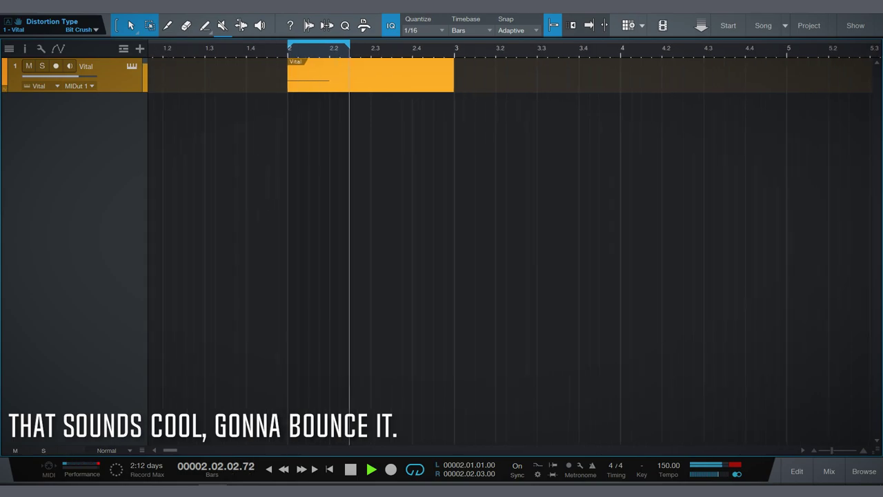
key("space")
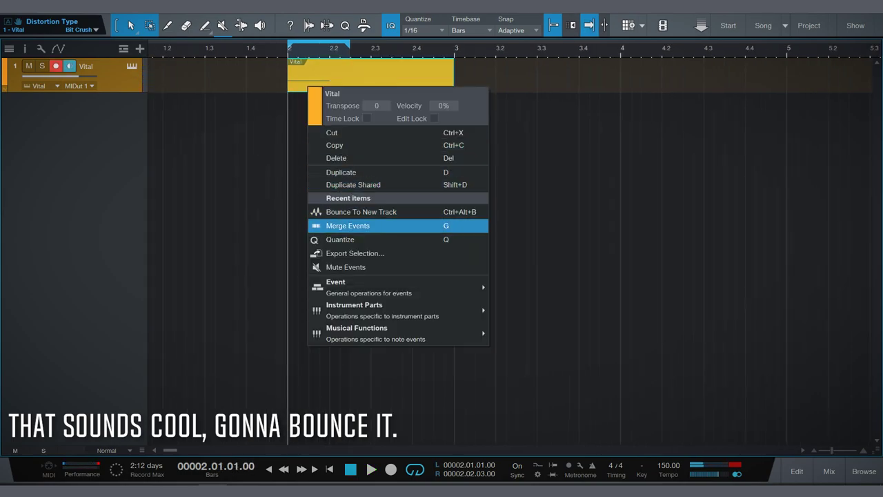
left_click(345, 208)
left_click_drag(364, 119, 697, 119)
key("space")
Unmute the original Vital instrument part on track 1
right_click(306, 83)
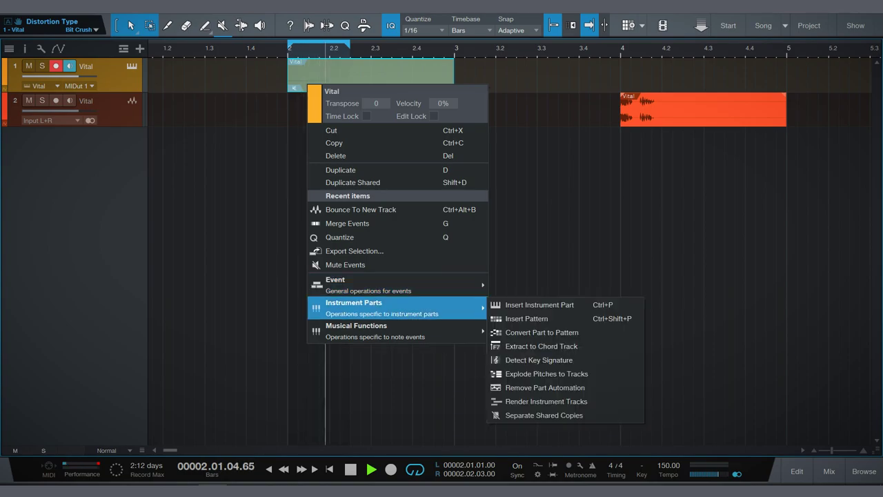
mouse_move(386, 285)
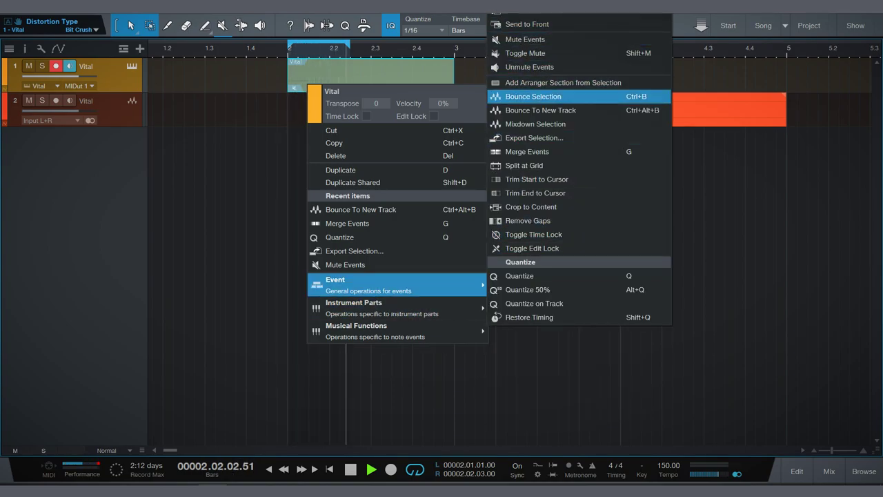
left_click(524, 53)
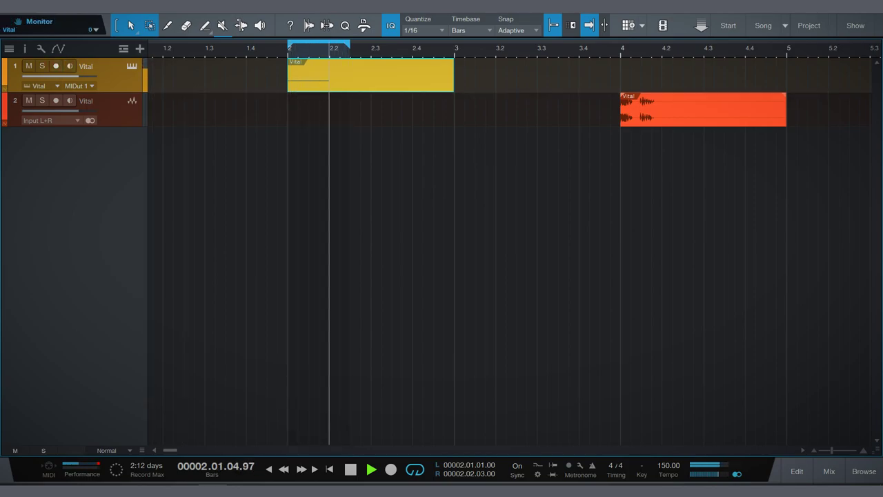
Reopen Vital's effects and lower the Bit Crush distortion drive to about -19.5 dB
left_click(131, 66)
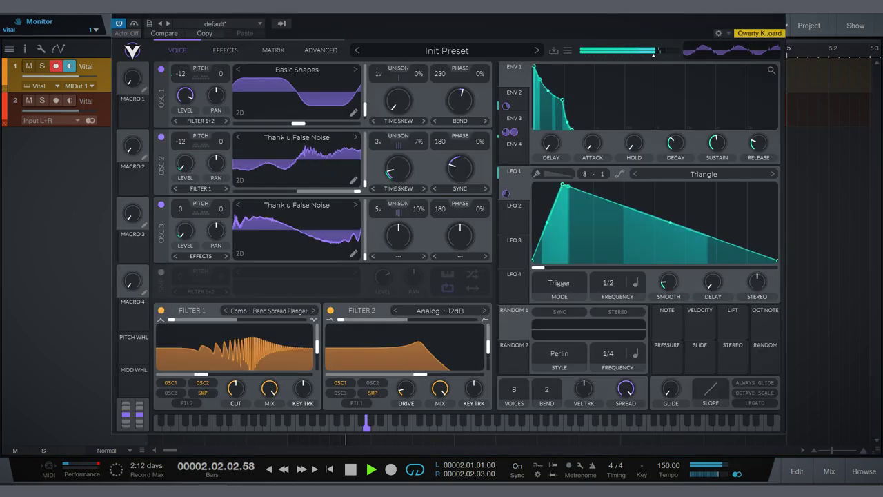
left_click(225, 49)
left_click_drag(398, 73, 398, 87)
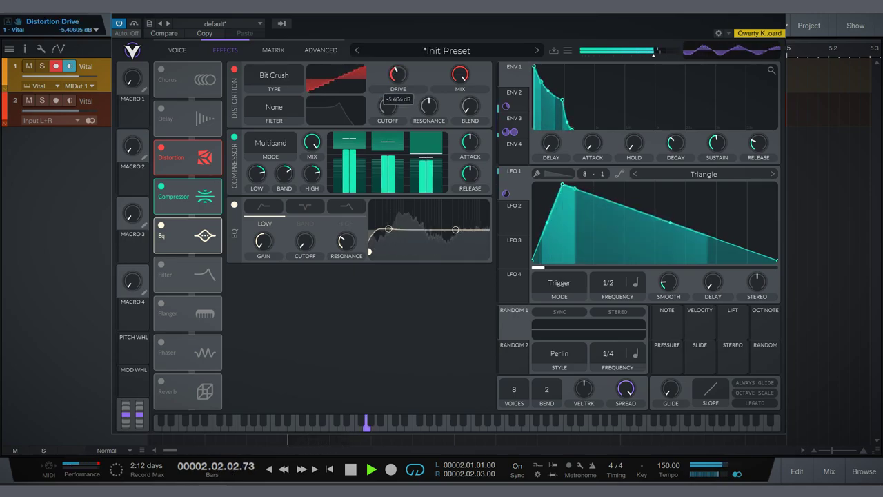
mouse_move(398, 73)
left_mouse_down()
mouse_move(398, 82)
mouse_move(398, 59)
mouse_move(398, 79)
left_mouse_up()
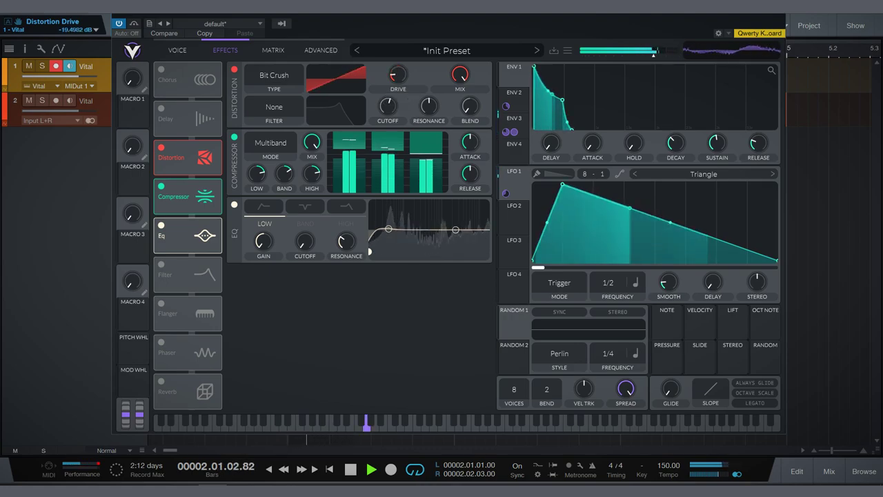
Try the Down Sample, Bit Crush and Sine Fold distortion types while adjusting the drive
left_click(274, 74)
left_click(266, 158)
mouse_move(398, 74)
left_mouse_down()
mouse_move(398, 55)
mouse_move(398, 85)
left_mouse_up()
left_click(274, 75)
left_click(266, 148)
left_click(274, 74)
left_click(265, 136)
Try Linear Fold distortion with the drive at about 6.9 dB
left_click(274, 75)
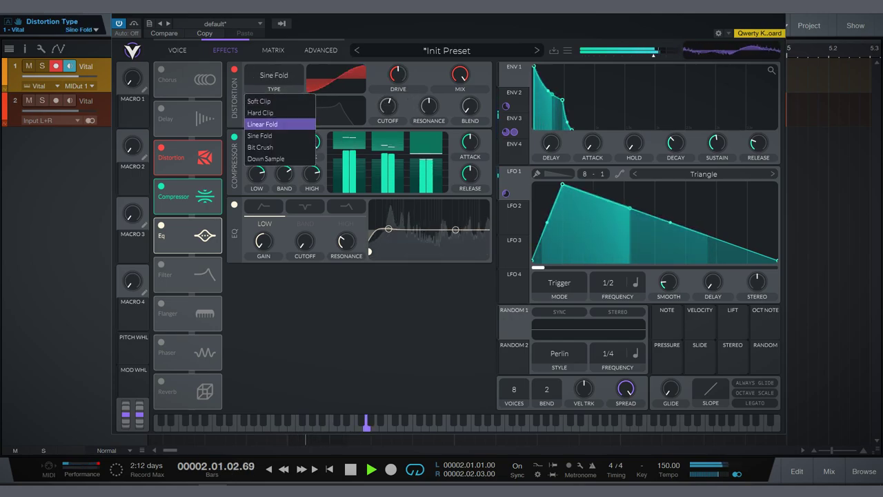
left_click(266, 125)
left_click(274, 74)
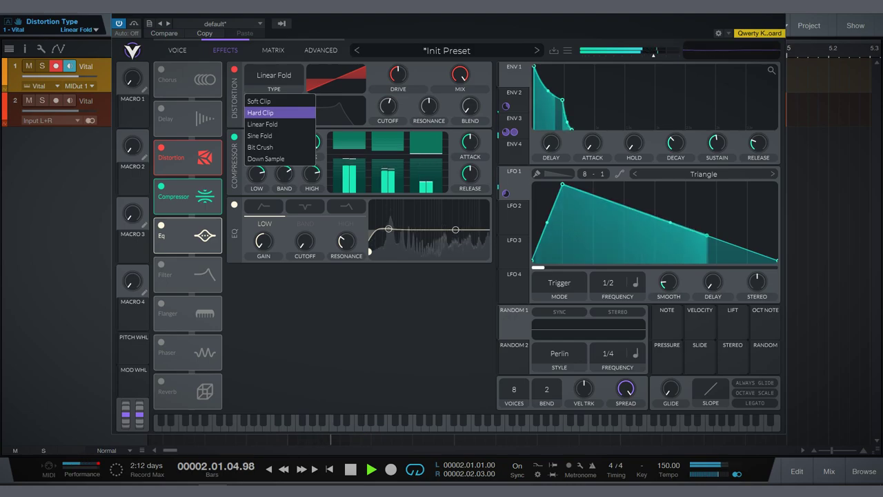
mouse_move(398, 84)
left_mouse_down()
mouse_move(398, 69)
mouse_move(399, 87)
left_mouse_up()
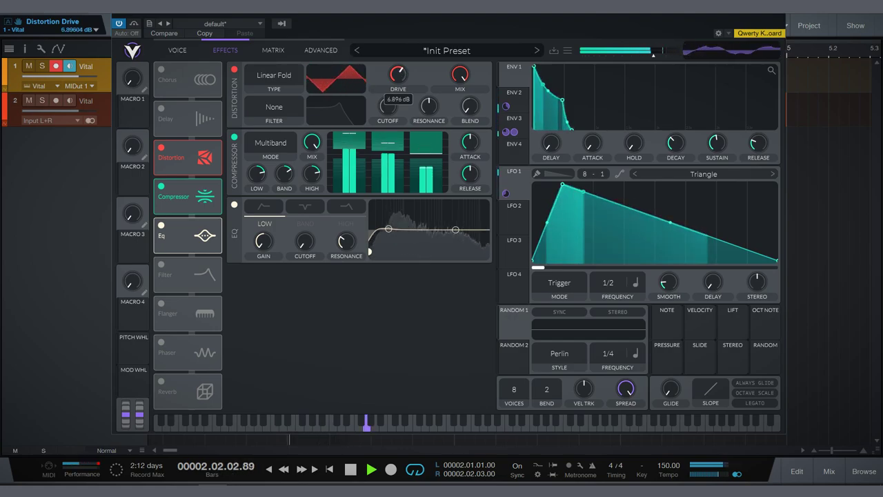
Try the Hard Clip and Soft Clip distortion types
left_click(274, 74)
left_click(270, 111)
left_click(274, 75)
left_click(269, 98)
Raise the distortion drive strongly and switch the distortion type to Sine Fold
mouse_move(398, 76)
left_mouse_down()
mouse_move(398, 56)
mouse_move(399, 87)
left_mouse_up()
left_click(274, 75)
left_click(269, 136)
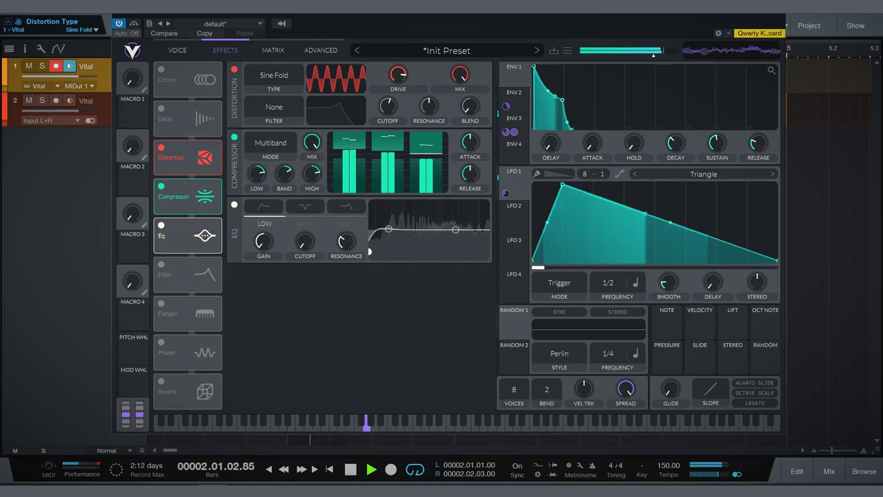
Try Bit Crush distortion with the drive at about 22.5 dB and audition the kick in the loop
left_click_drag(399, 74, 398, 86)
left_click(274, 74)
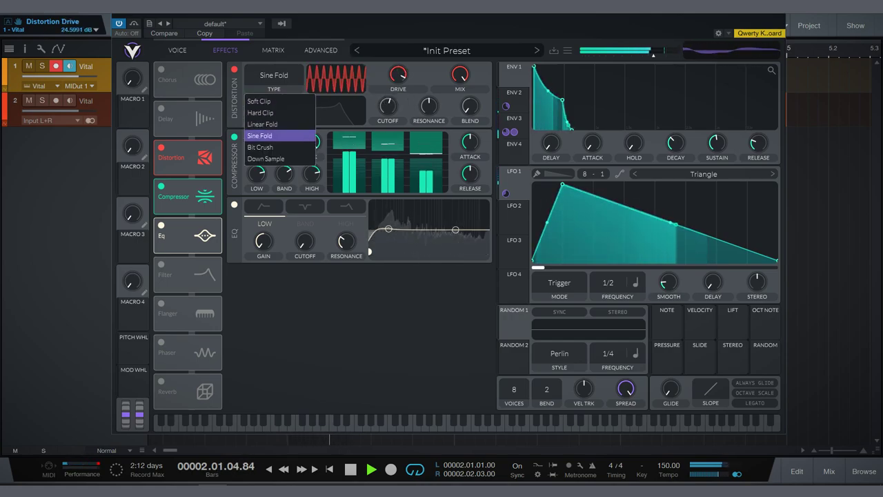
left_click(269, 146)
mouse_move(398, 74)
left_mouse_down()
mouse_move(398, 55)
mouse_move(398, 78)
left_mouse_up()
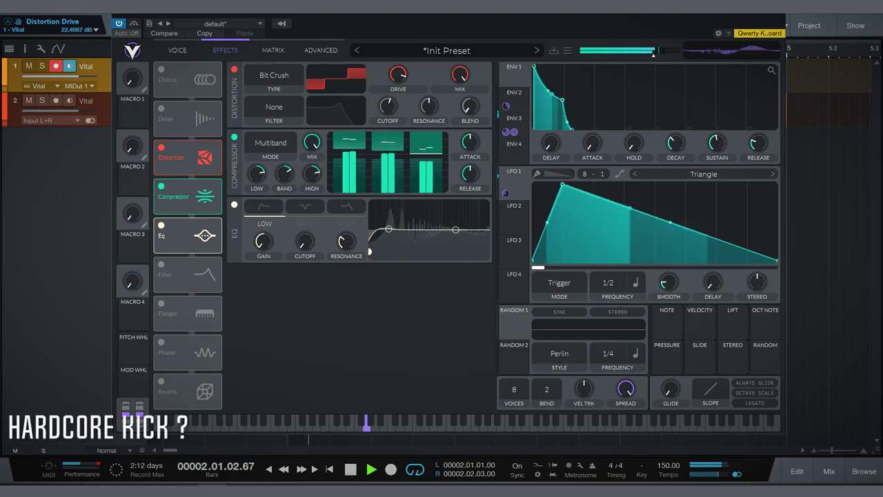
key("space")
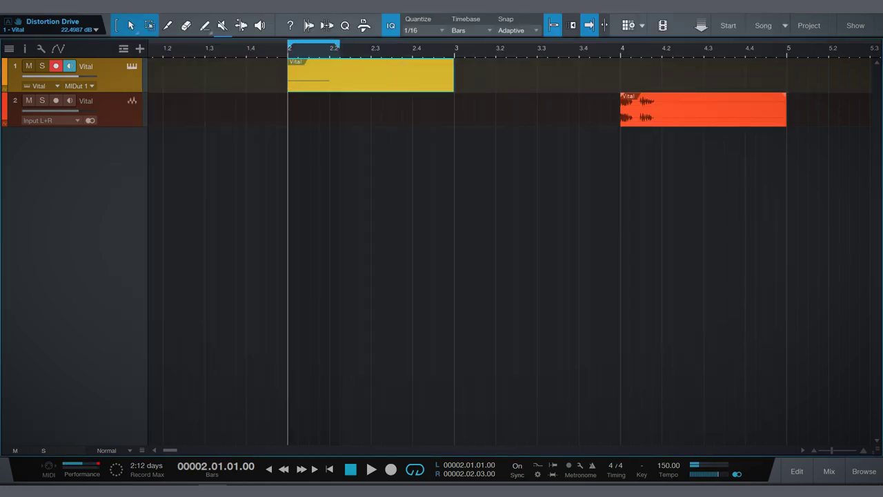
key("space")
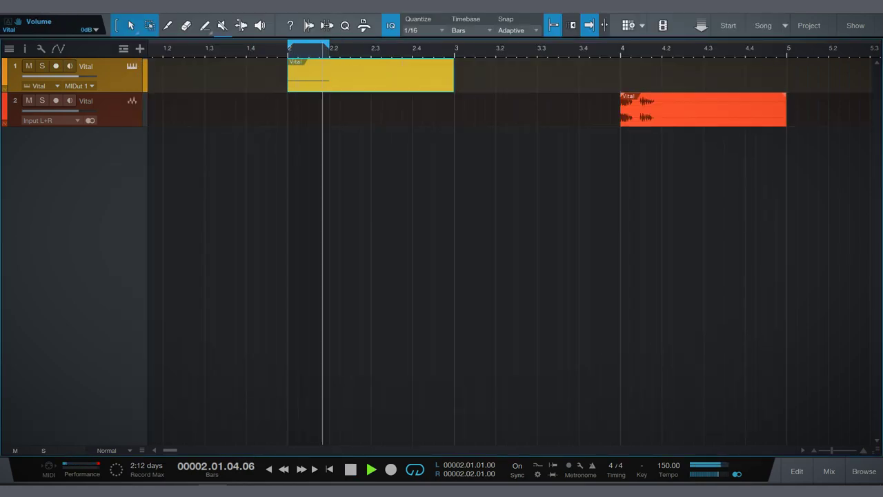
key("F11")
key("space")
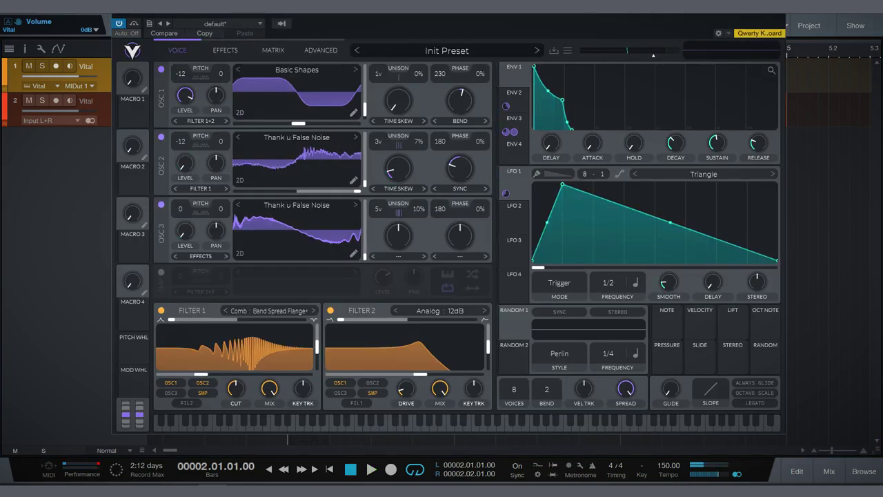
Lower the distortion drive to about -6 dB and modulate it with LFO 1 at an amount of about 0.86
left_click(225, 49)
mouse_move(398, 73)
left_mouse_down()
mouse_move(398, 81)
mouse_move(398, 62)
left_mouse_up()
key("space")
left_click(274, 75)
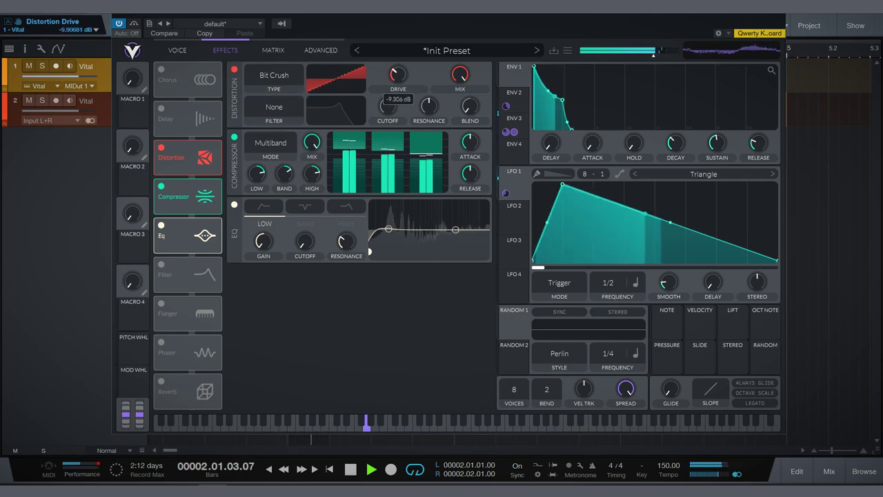
left_click_drag(505, 193, 399, 100)
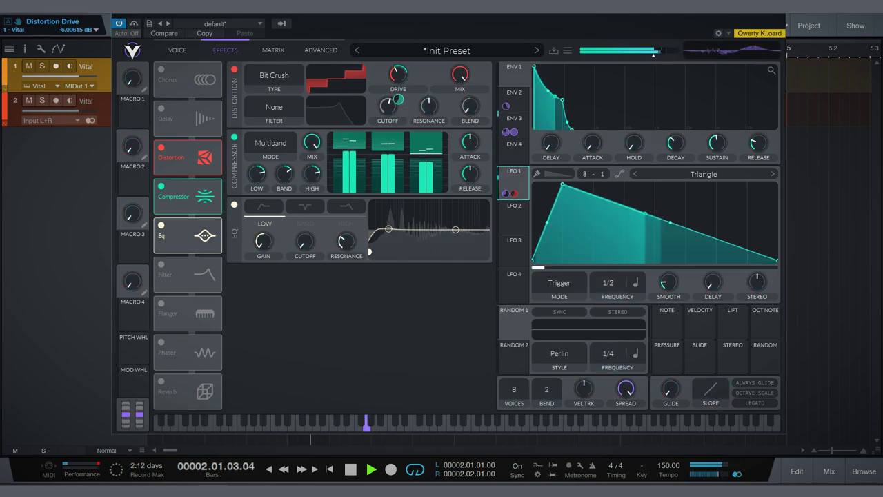
left_click_drag(398, 100, 398, 89)
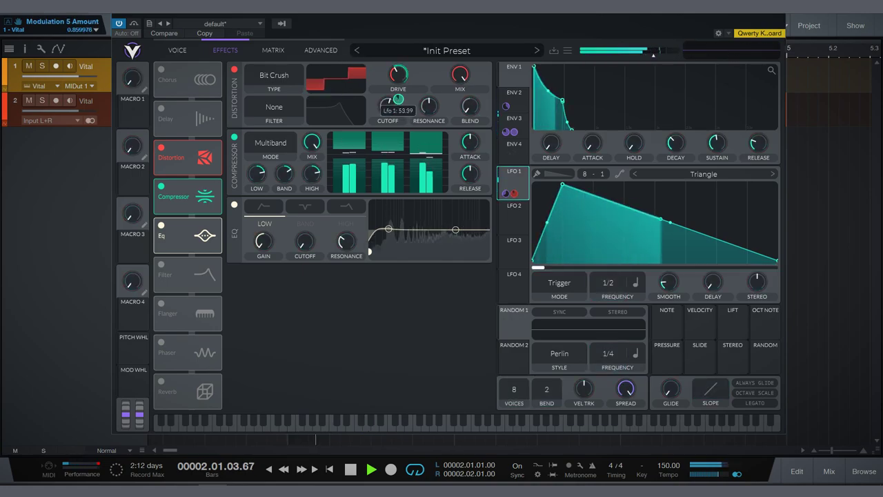
Raise the distortion drive to about 24.3 dB and invert its LFO 1 modulation to about -0.64
left_click_drag(398, 73, 398, 80)
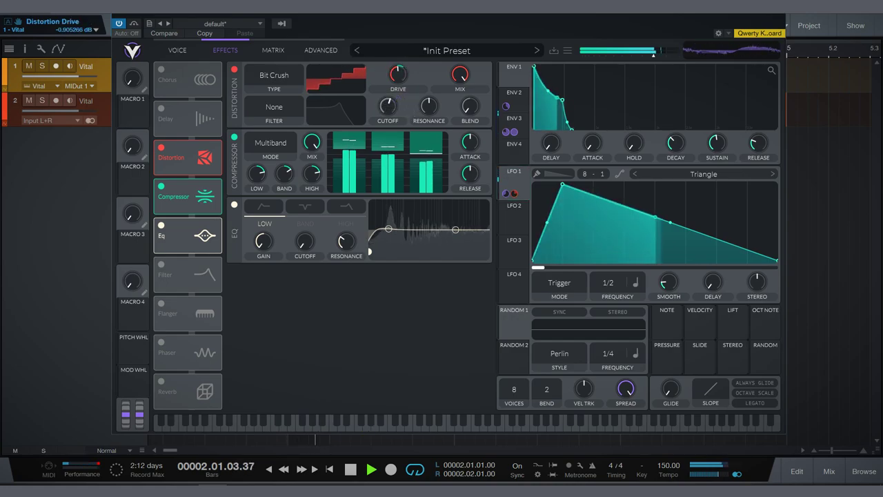
left_click_drag(398, 99, 398, 103)
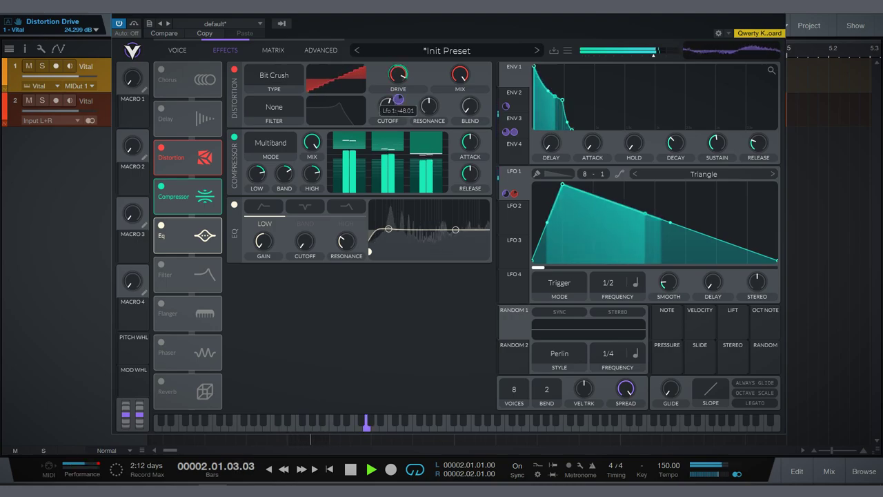
left_click_drag(398, 99, 398, 99)
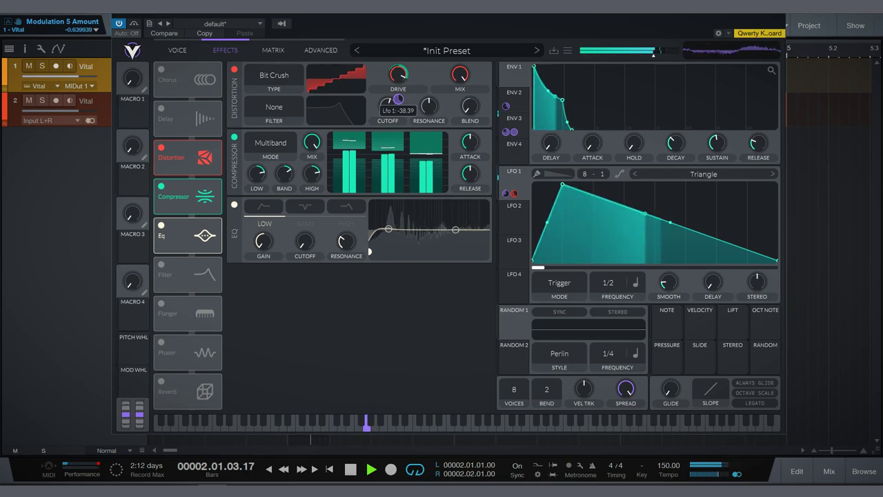
Try Soft Clip, choose Hard Clip distortion and set the LFO 1 modulation of the drive to about 0.71
left_click(274, 74)
left_click(259, 101)
left_click(273, 75)
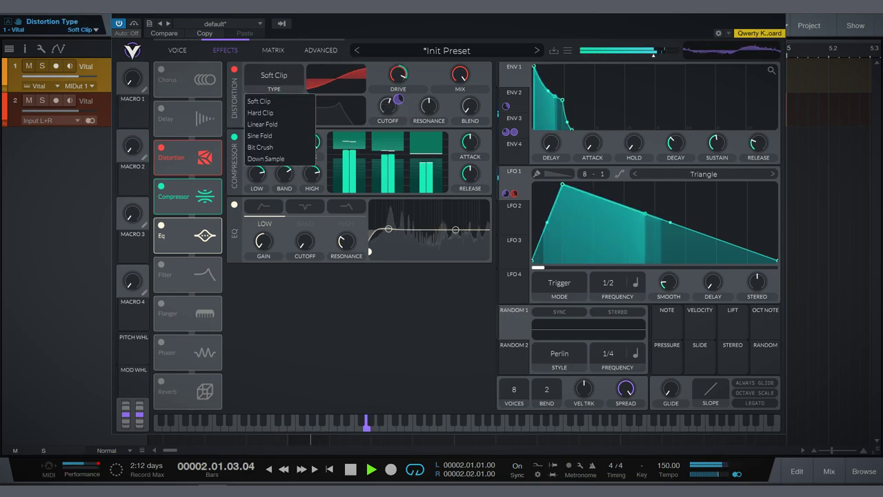
left_click(260, 112)
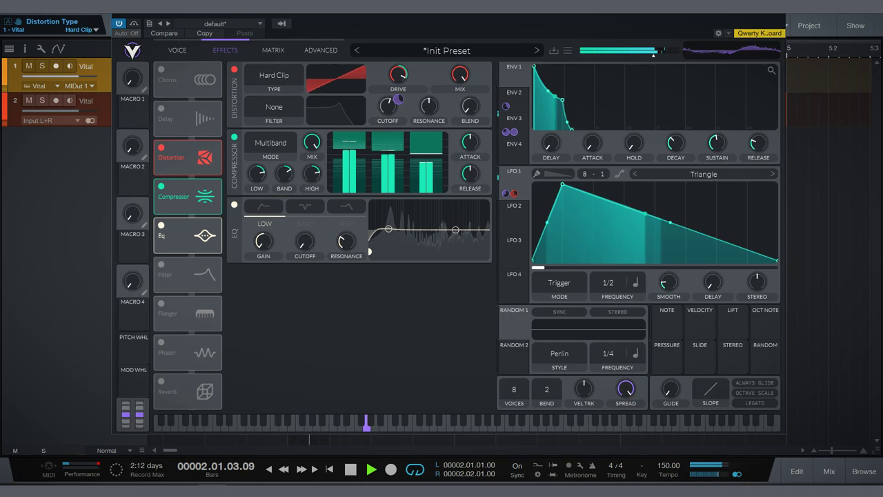
left_click_drag(398, 99, 398, 94)
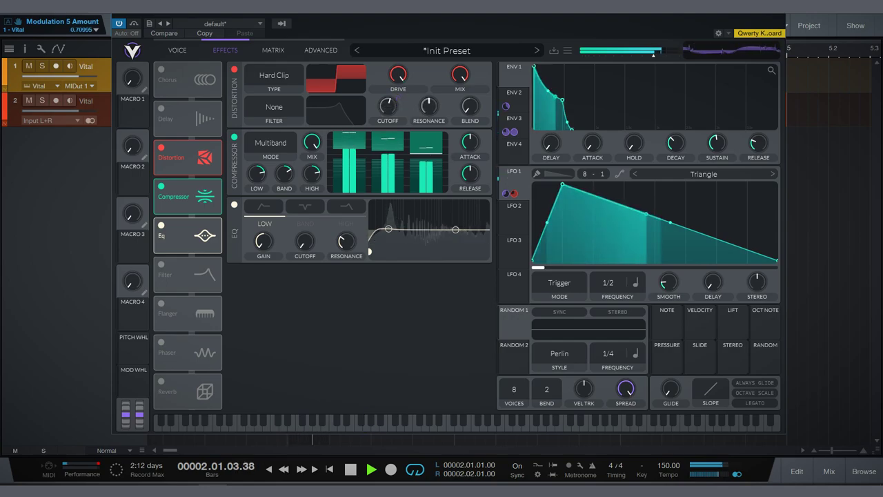
left_click(178, 49)
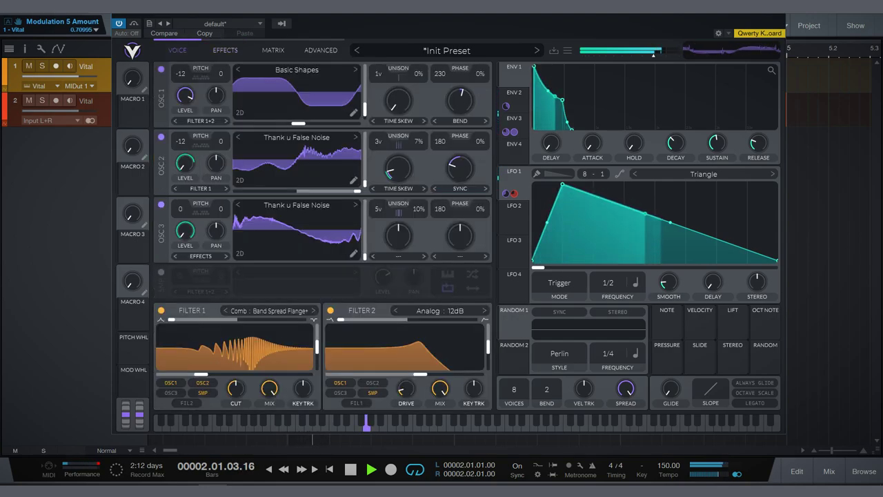
left_click(273, 50)
left_click(321, 50)
left_click(272, 50)
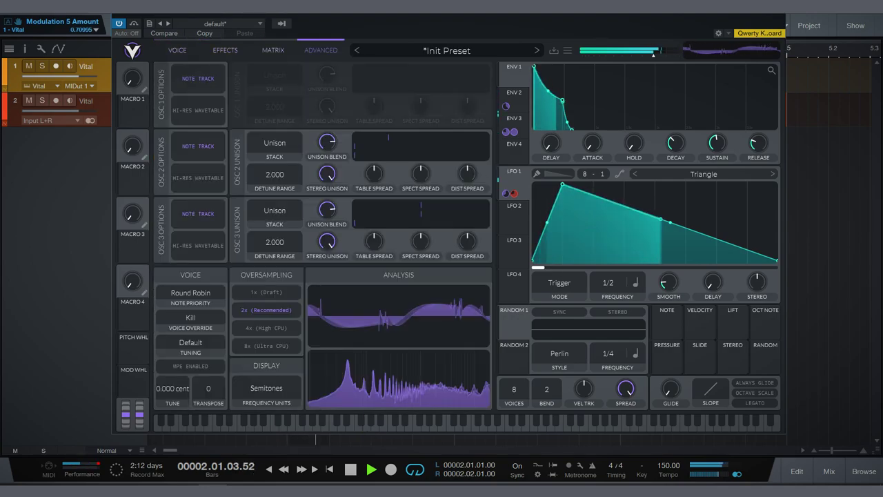
left_click(178, 50)
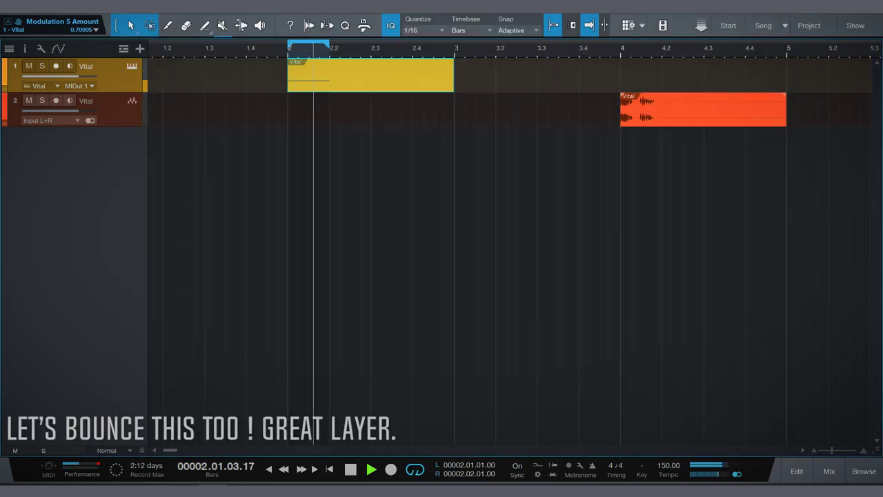
Stop playback and extend the end of the loop range to 2.02.03
key("space")
right_click(320, 84)
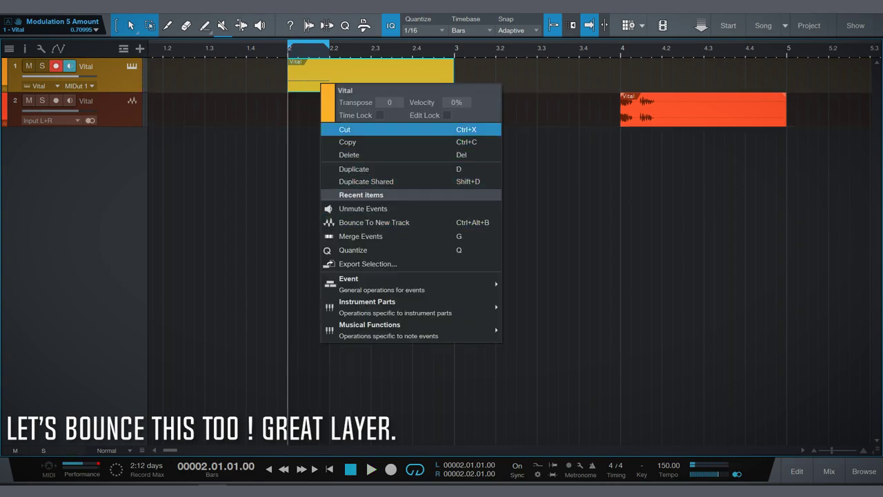
key("Escape")
left_click_drag(308, 44, 329, 44)
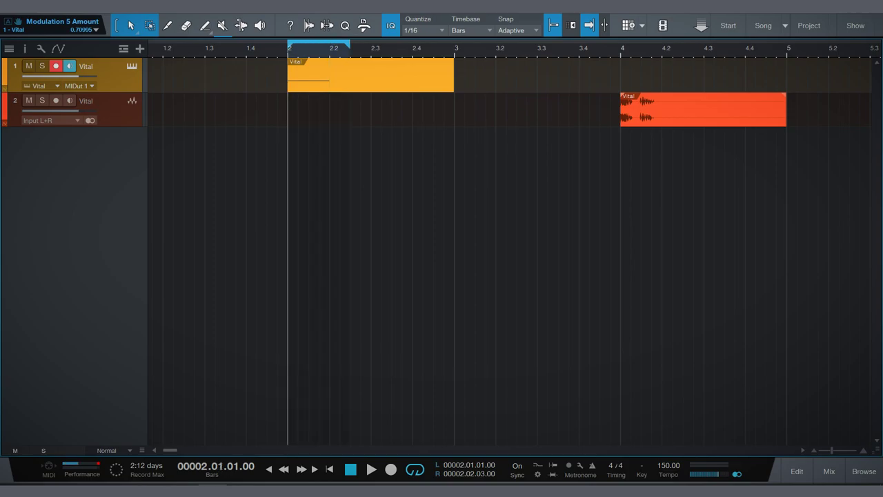
Bounce the Vital part to a new audio track and move the bounced clip to bar 4
right_click(314, 89)
left_click(367, 229)
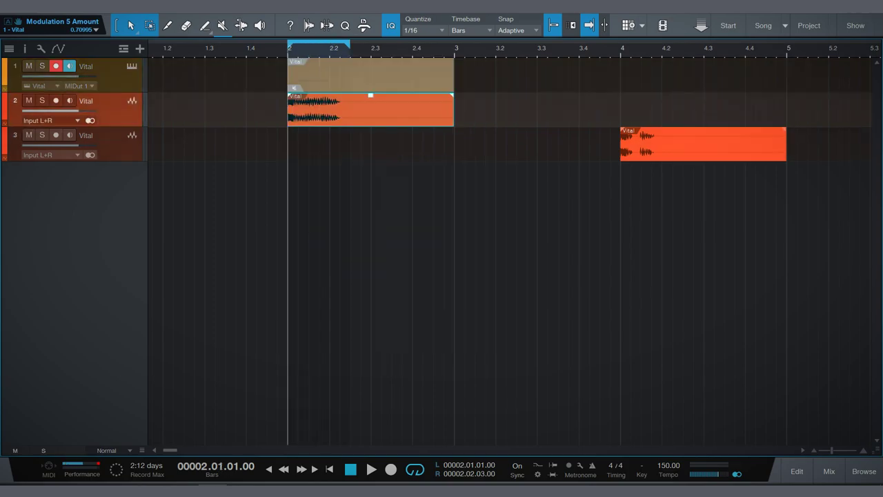
left_click_drag(345, 110, 635, 114)
Unmute the original Vital part on the instrument track and reopen the synth's editor
key("space")
right_click(320, 89)
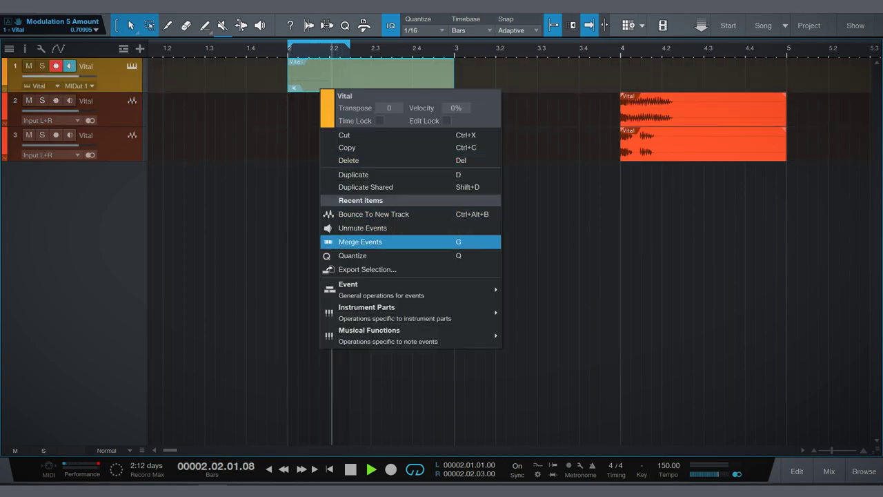
left_click(363, 227)
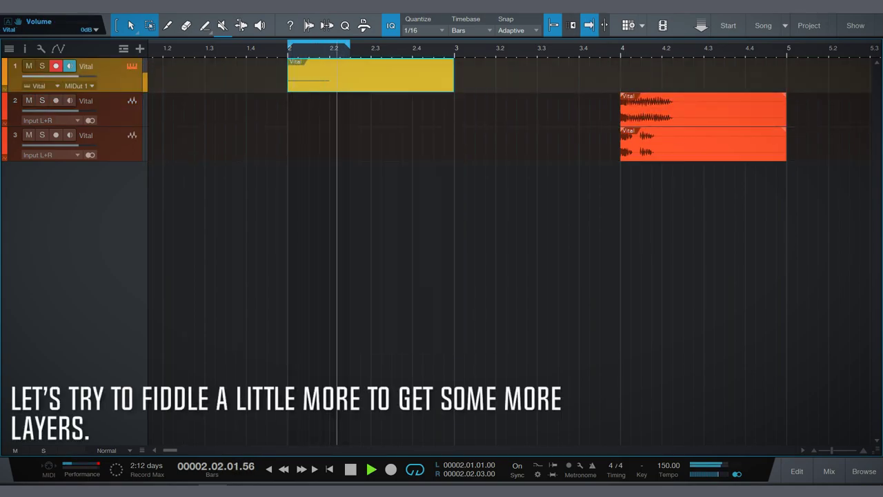
left_click(131, 67)
key("space")
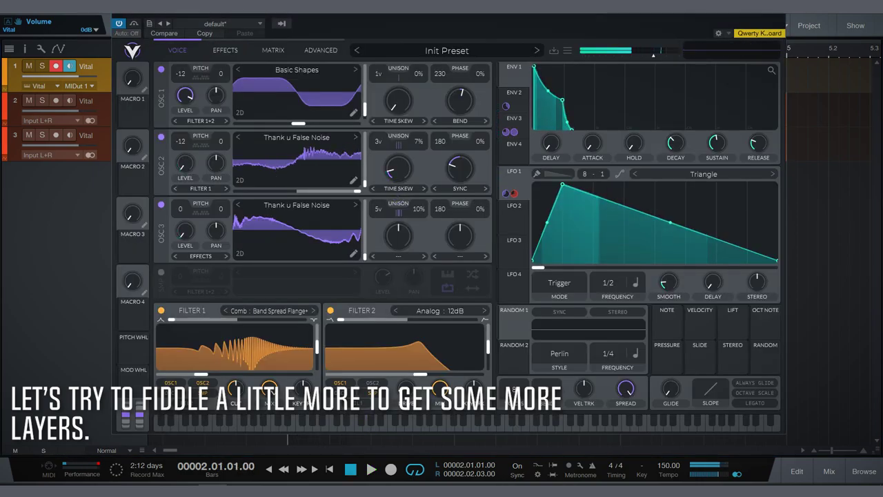
Try routing oscillator 1 to Direct Out and Filter 1, then route it to Filter 2
left_click(200, 188)
left_click(188, 179)
key("space")
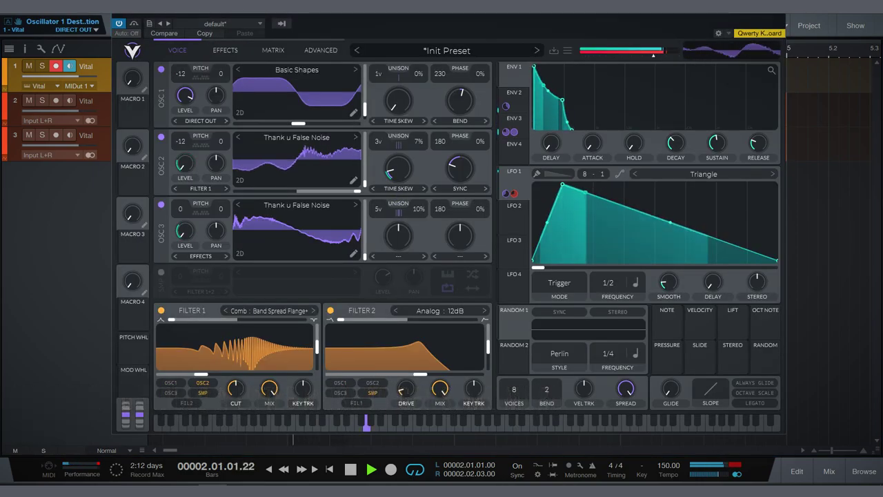
left_click(200, 120)
left_click(183, 133)
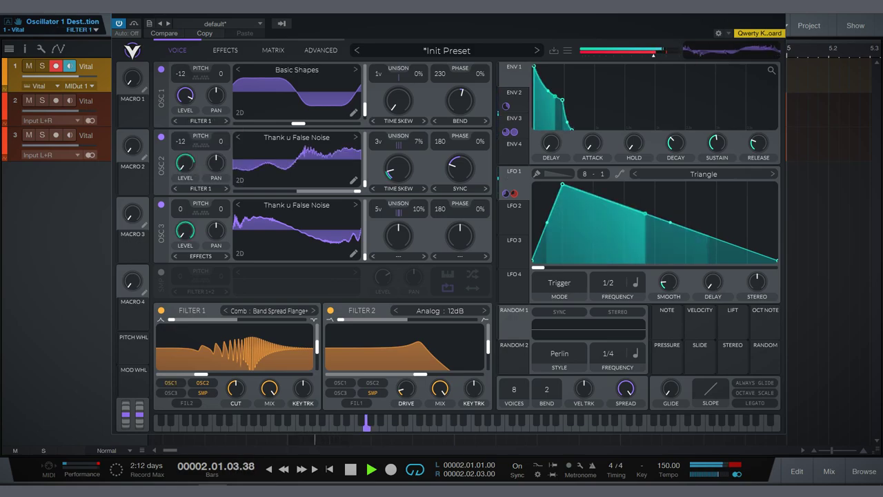
left_click(200, 120)
left_click(184, 145)
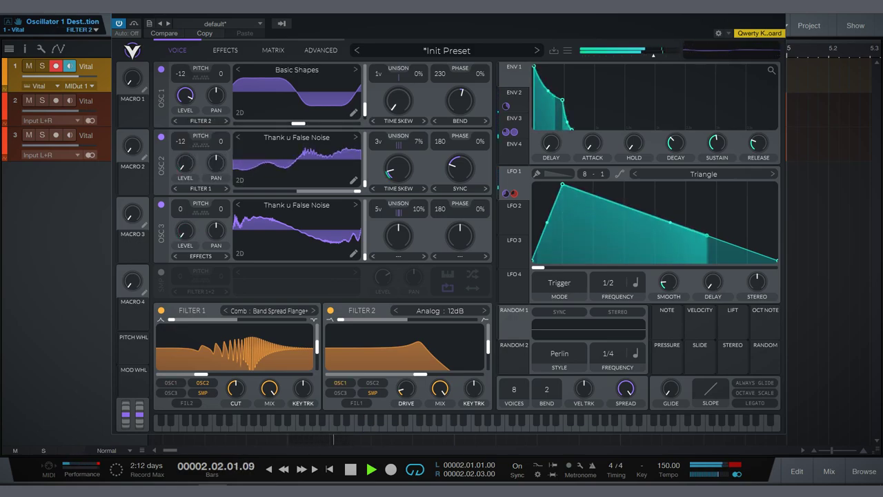
Set the Env 2 modulation amount on Osc 1 Transpose to -1 in the modulation matrix
left_click(321, 49)
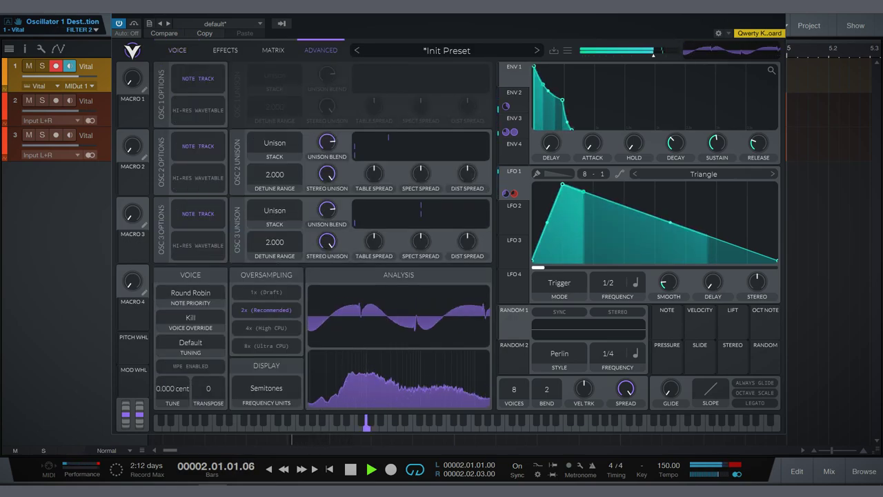
left_click(273, 50)
left_click_drag(379, 85, 327, 85)
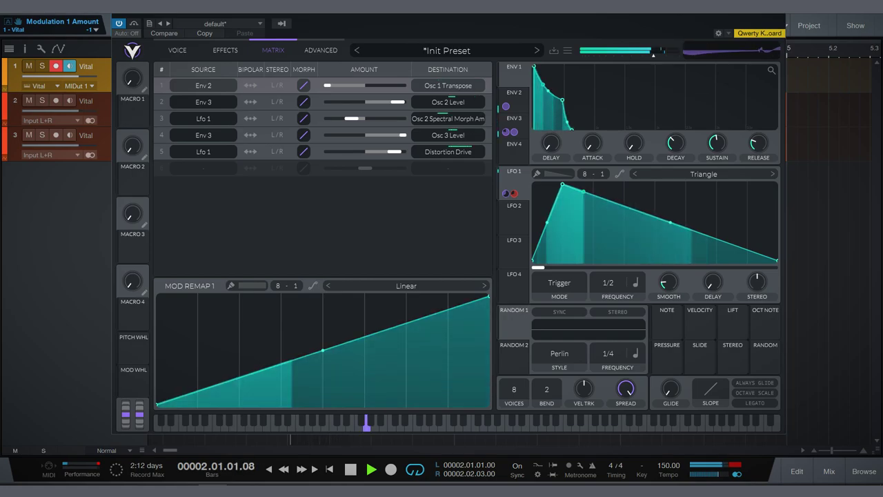
Bounce the inverted-pitch variation to another audio track and align its clip at bar 4 with the earlier bounces
key("ctrl+w")
key("space")
right_click(319, 88)
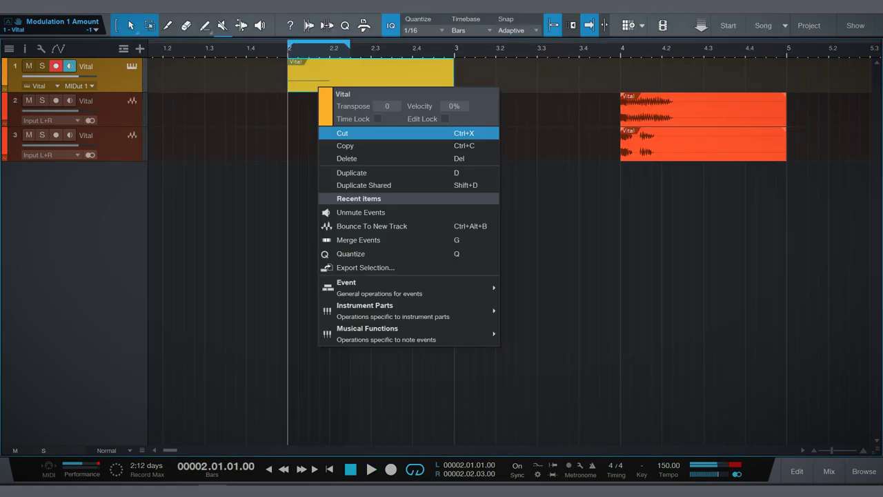
left_click(372, 226)
left_click_drag(625, 169, 625, 135)
Unmute the source Vital part again and restart loop playback
right_click(312, 83)
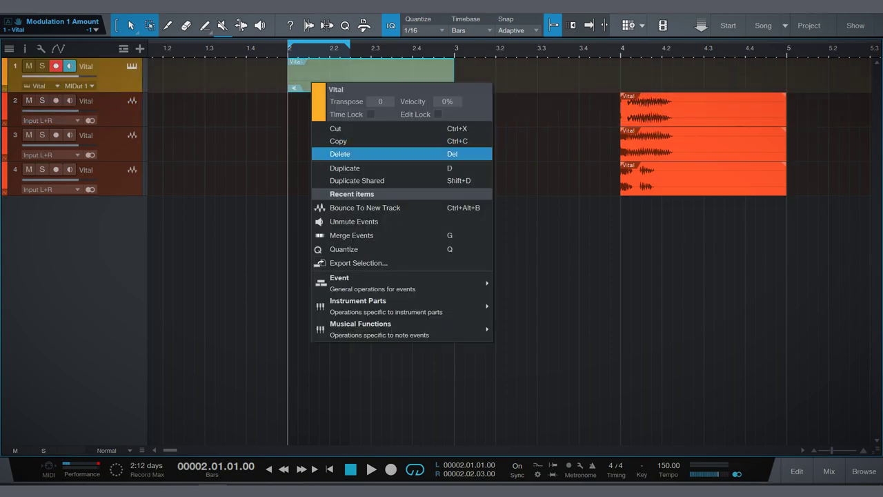
key("Escape")
key("f")
key("space")
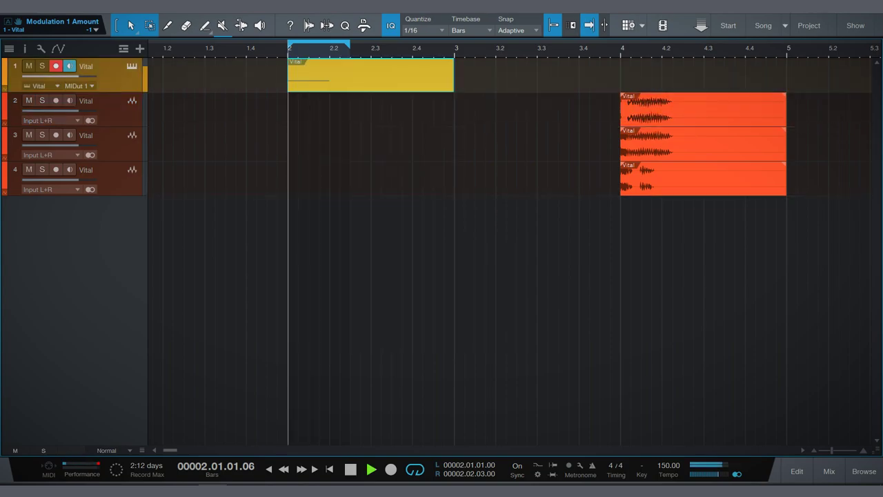
Set the Env 2 amount on Osc 1 Transpose to about 0.305 and Env 2's decay power to about -4.64
left_click(131, 66)
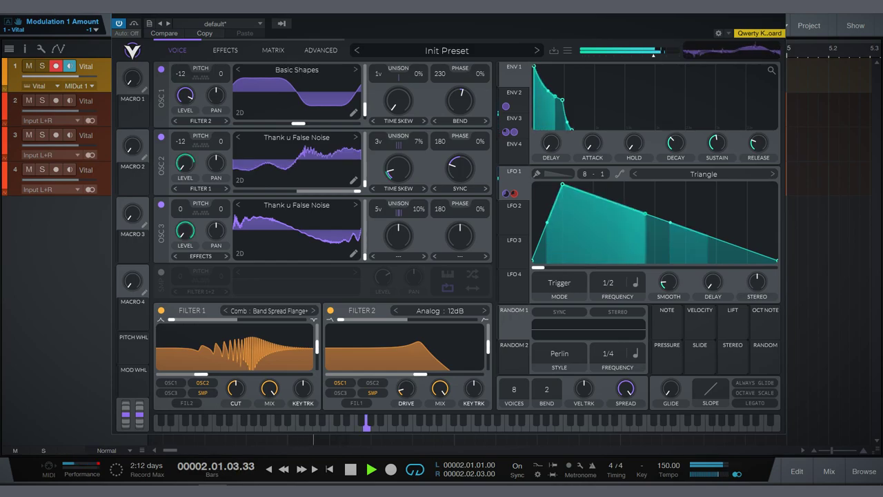
left_click(273, 50)
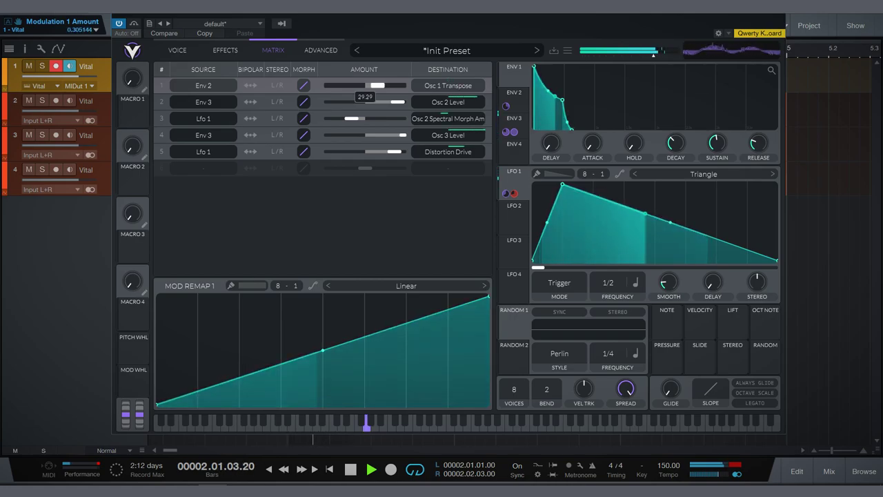
left_click_drag(538, 112, 538, 124)
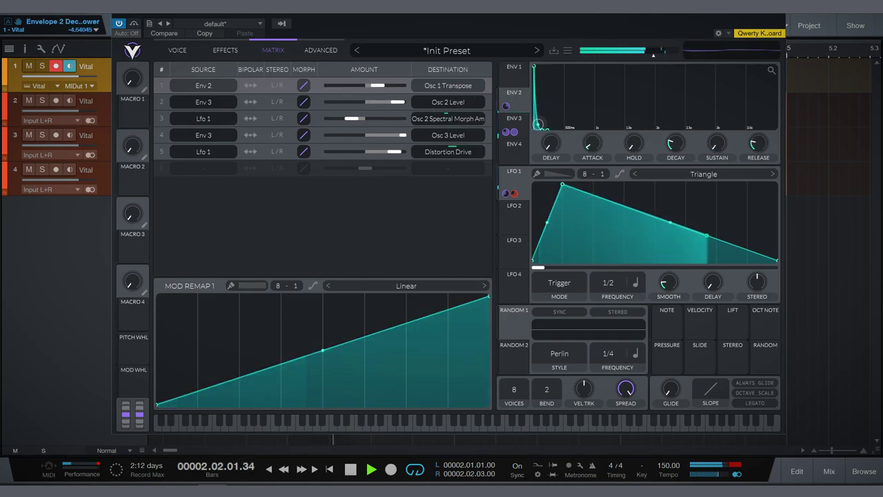
left_click(177, 50)
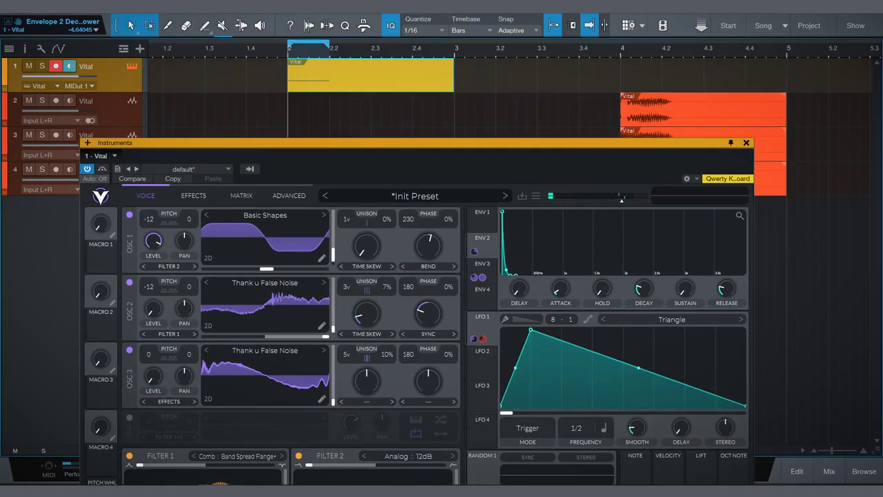
Lower the Distortion effect's Drive to about -19.5 dB
left_click_drag(345, 142, 409, 26)
left_click(258, 79)
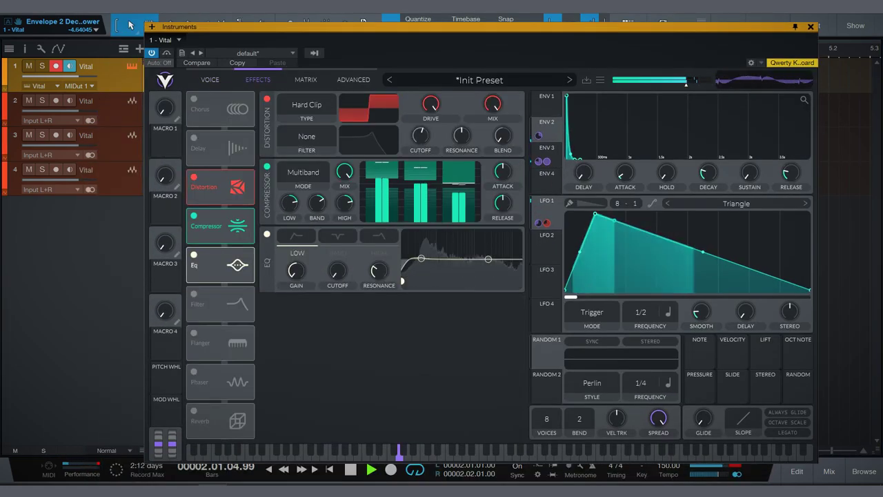
left_click_drag(431, 104, 431, 145)
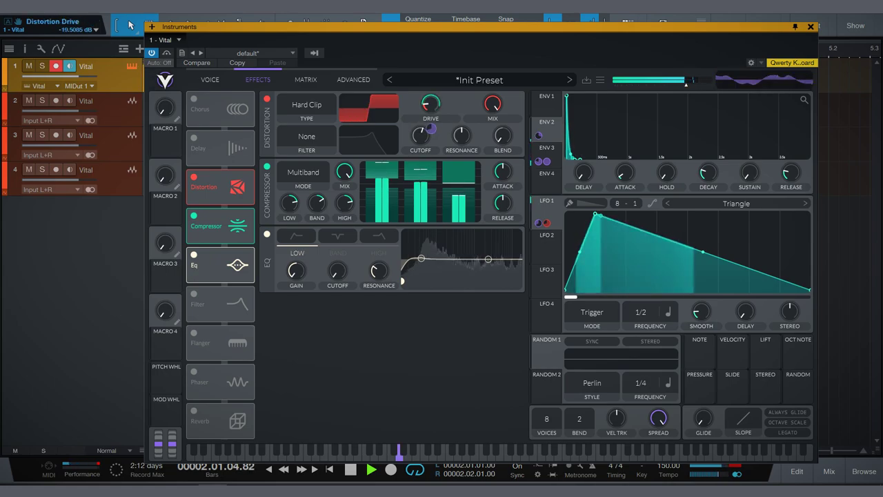
Load the Classic Blend wavetable into Osc 3, try Inharmonic Stretch, and set its spectral morph to Random Amplitudes at about 98%
left_click(210, 79)
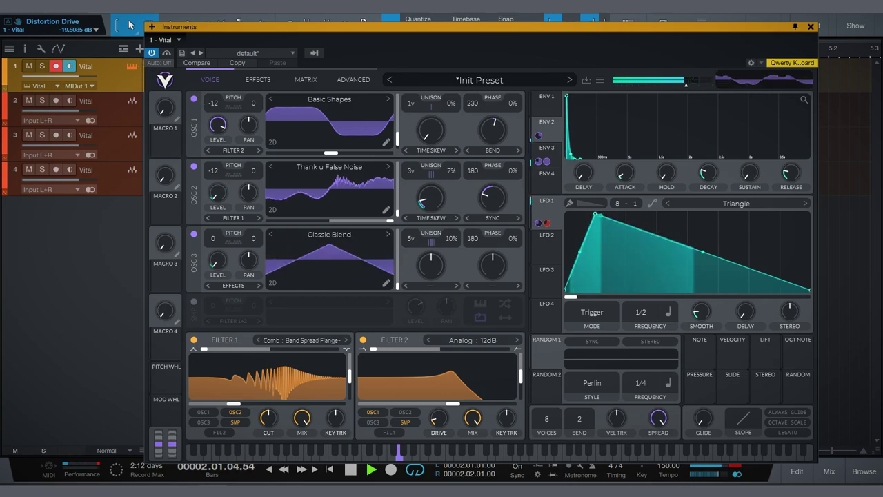
left_click(431, 285)
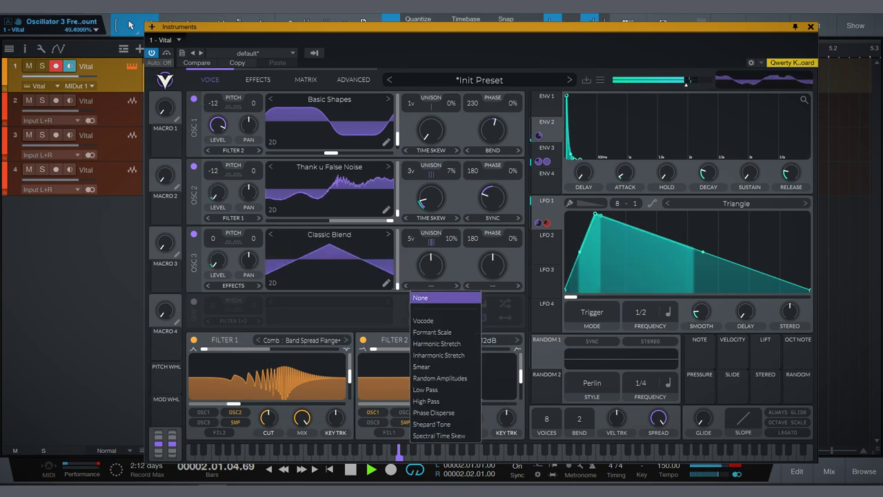
left_click(442, 332)
left_click_drag(430, 264, 430, 273)
scroll(431, 285, "down", 4)
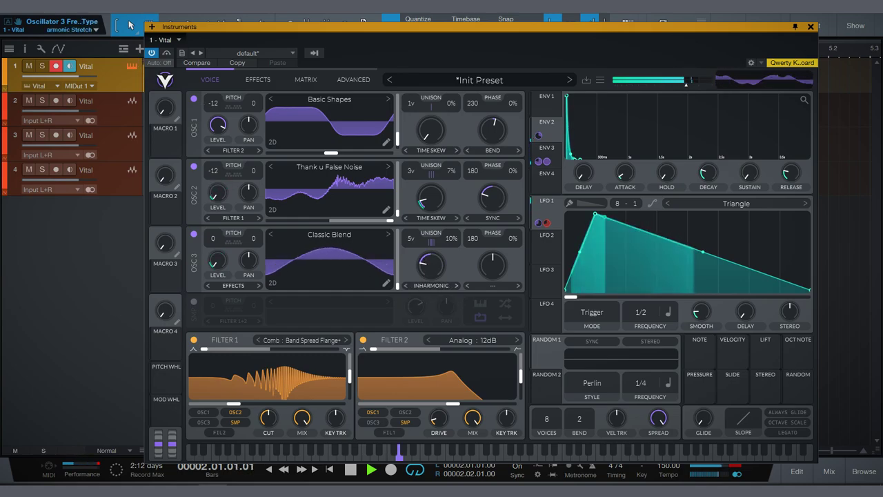
scroll(431, 285, "up", 1)
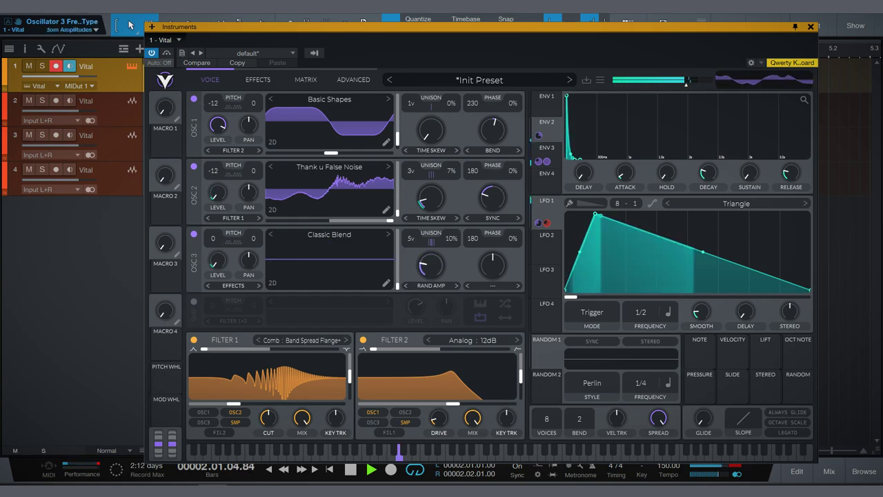
scroll(430, 264, "up", 1)
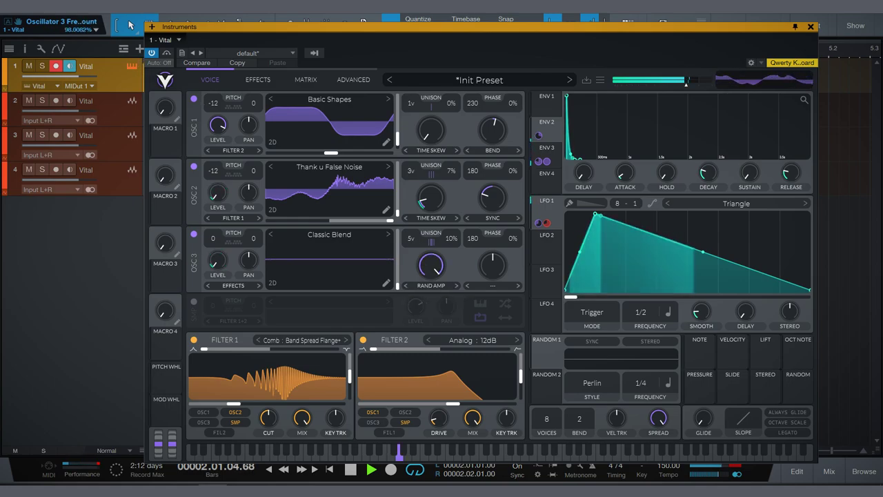
Set Osc 3's distortion type to Quantize with an amount of about 21.5%
left_click(493, 285)
left_click(507, 330)
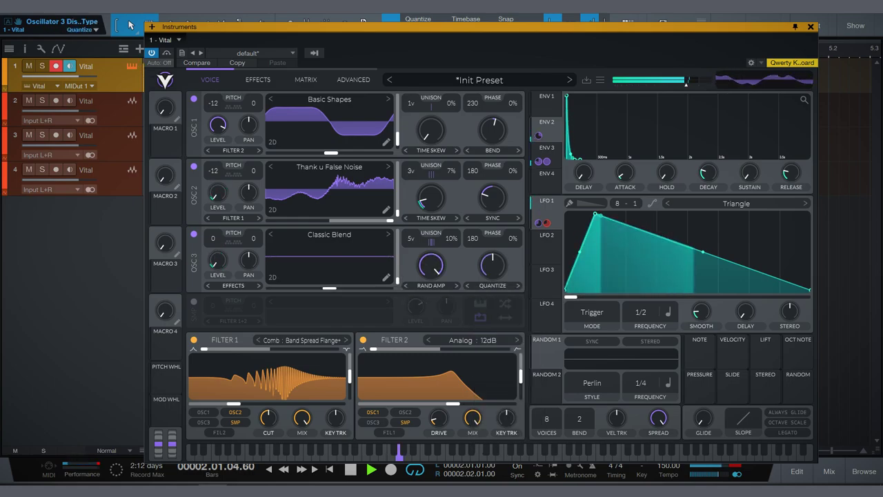
scroll(493, 265, "down", 2)
Audition Low Pass, Vocode and Inharmonic Stretch as Osc 3's spectral morph type
left_click(431, 285)
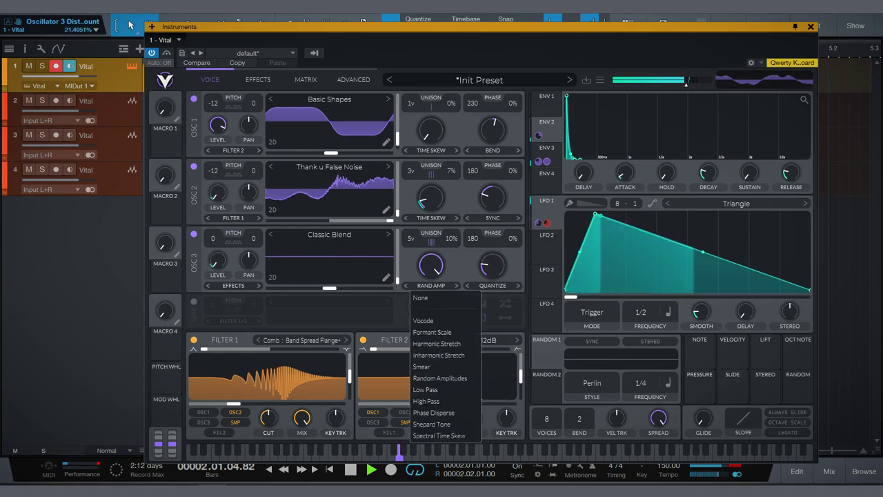
left_click(442, 390)
left_click(432, 285)
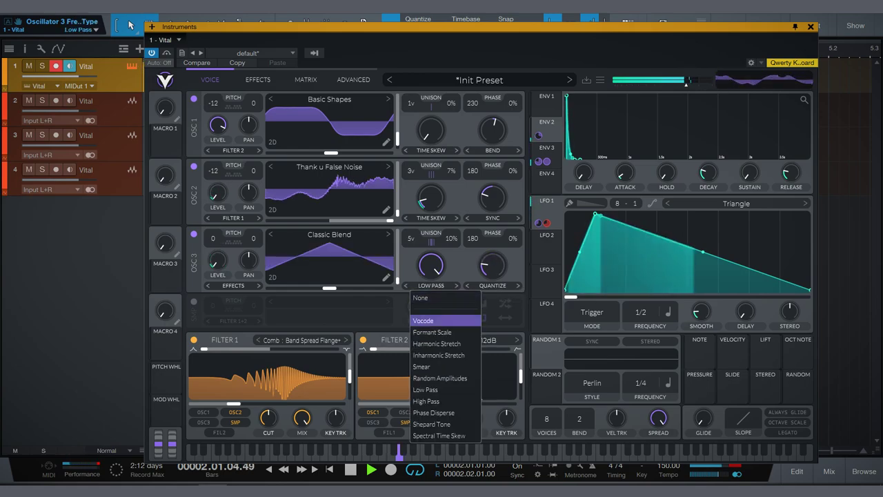
left_click(423, 320)
left_click(432, 285)
left_click(438, 355)
Set Osc 3's spectral morph to None and transpose the oscillator to -12 with its Quantize amount at maximum
left_click(431, 285)
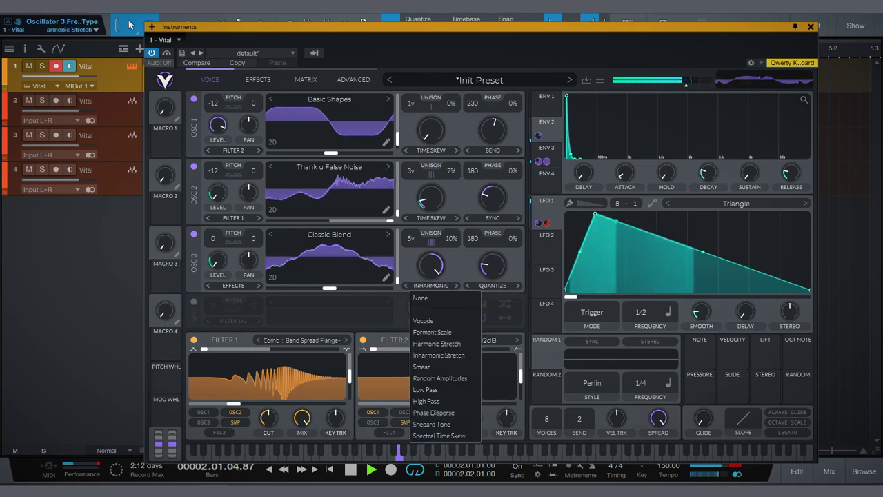
left_click(420, 297)
scroll(493, 264, "up", 5)
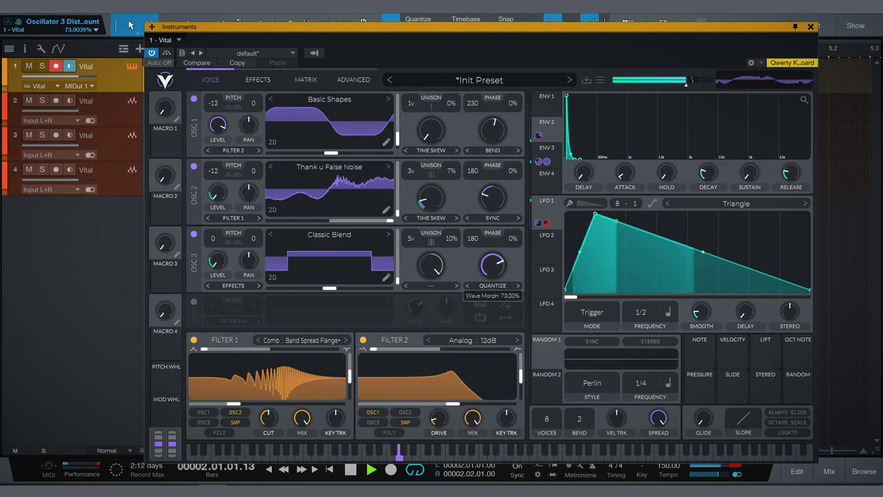
scroll(493, 264, "up", 4)
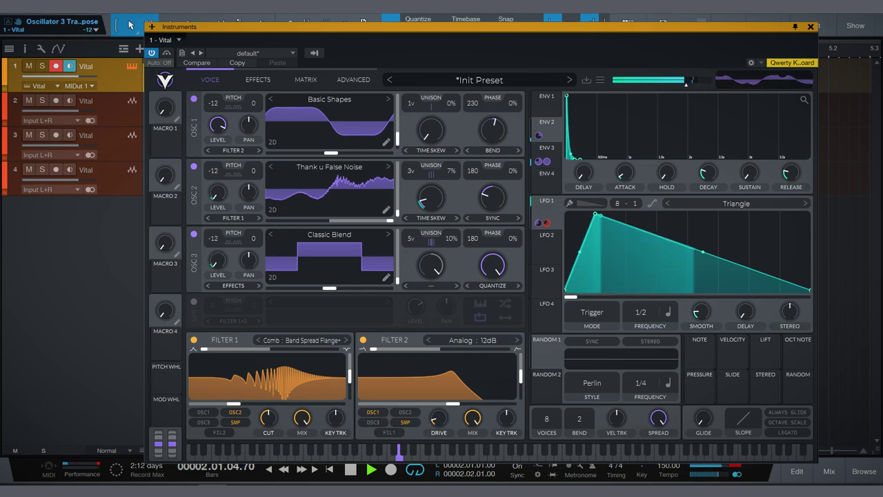
Try FM Osc 1 distortion at about 44.5% on Osc 3 and switch the type back to Quantize
left_click(492, 285)
left_click(507, 398)
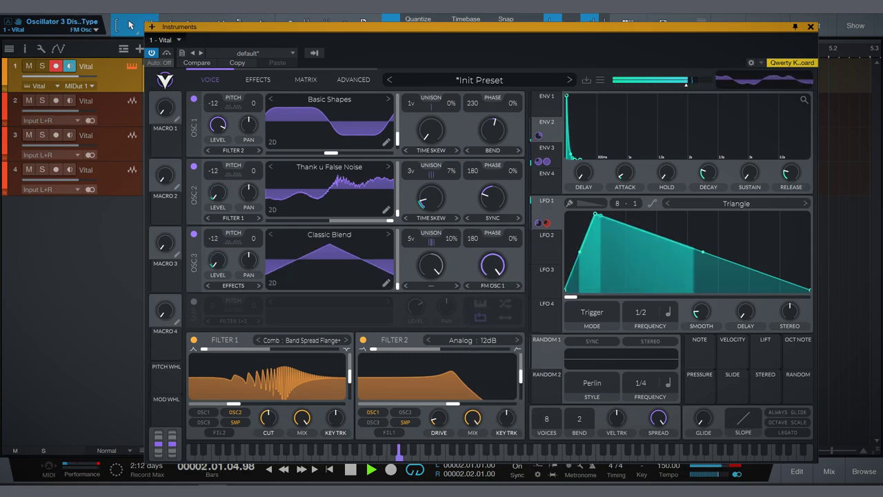
scroll(493, 265, "down", 5)
left_click(493, 285)
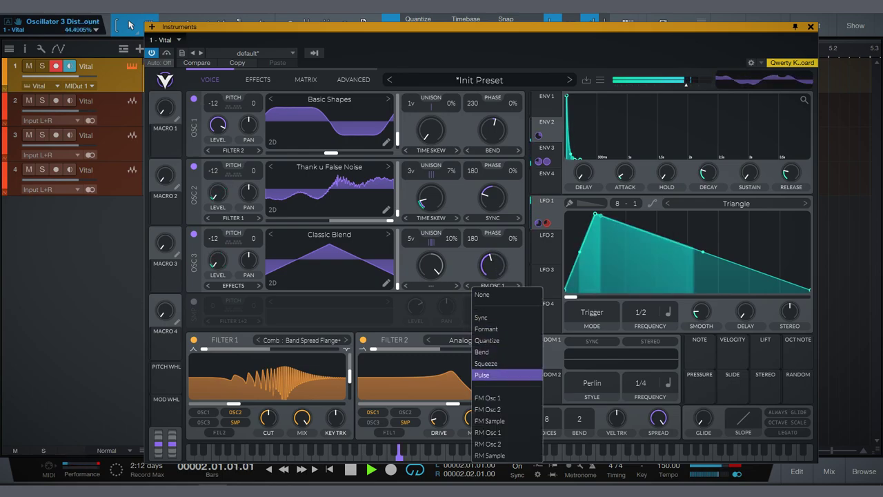
left_click(508, 340)
Audition Formant, Squeeze, Pulse, RM Sample and RM Osc 2 as Osc 3's distortion type, raising the amount for the ring modulation
left_click(493, 285)
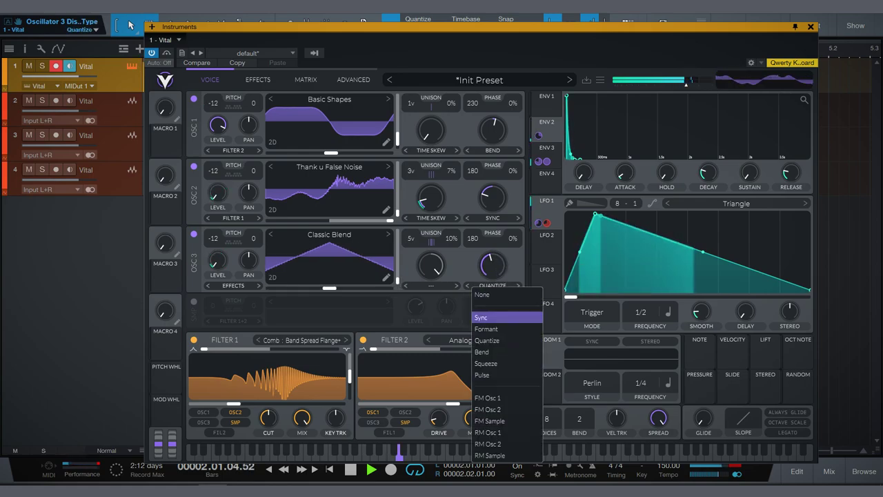
left_click(507, 329)
left_click(492, 285)
left_click(486, 363)
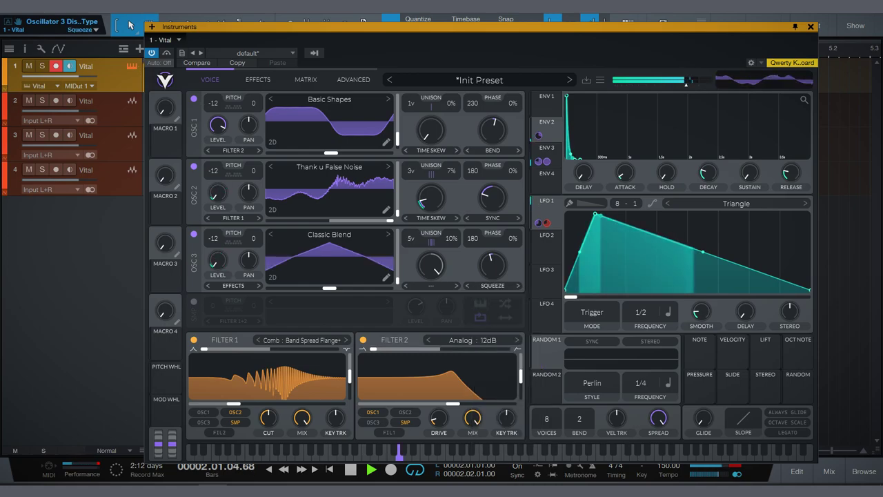
left_click(492, 284)
left_click(486, 375)
left_click(492, 285)
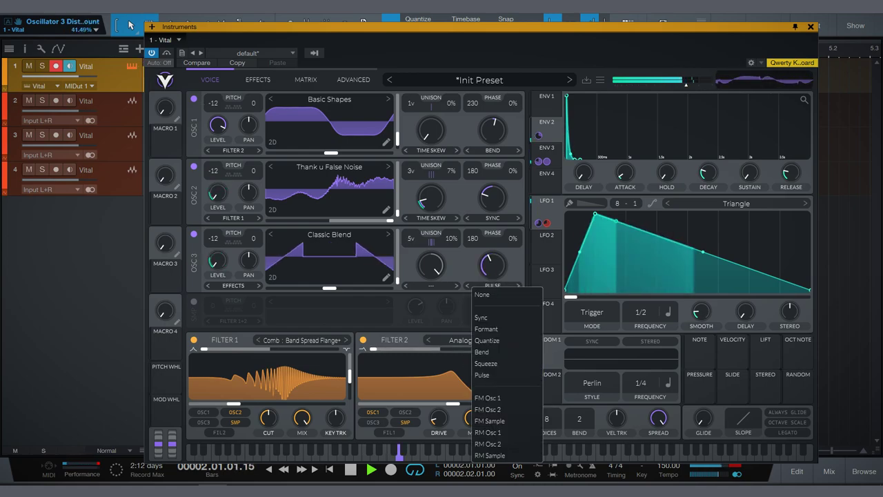
left_click(490, 455)
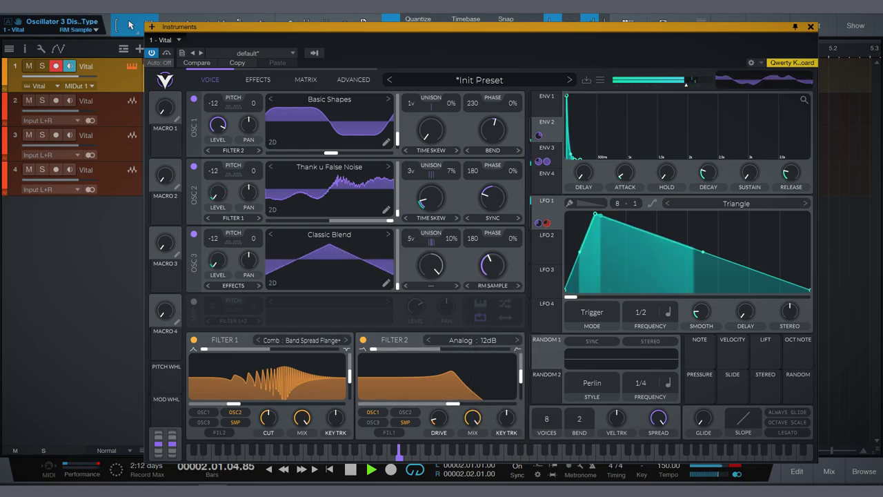
left_click_drag(493, 264, 493, 245)
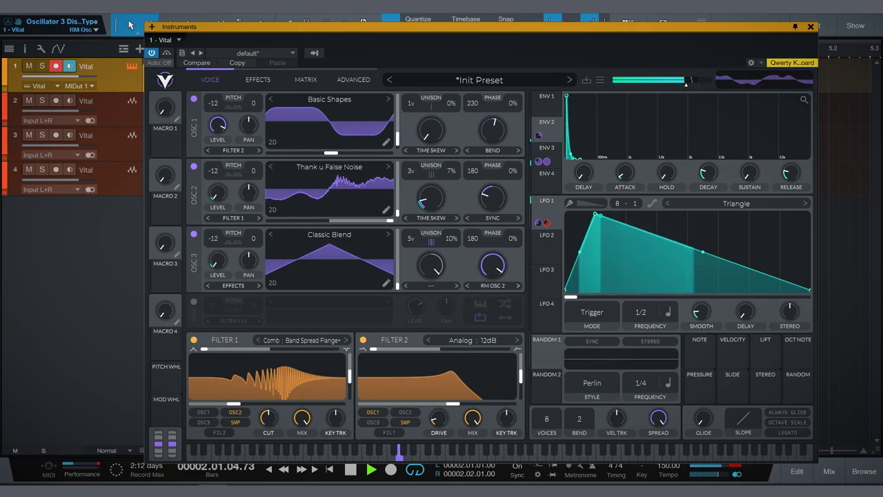
Audition other distortion types on Osc 2, including FM Osc 1, FM Osc 3, Pulse and Bend
left_click(493, 218)
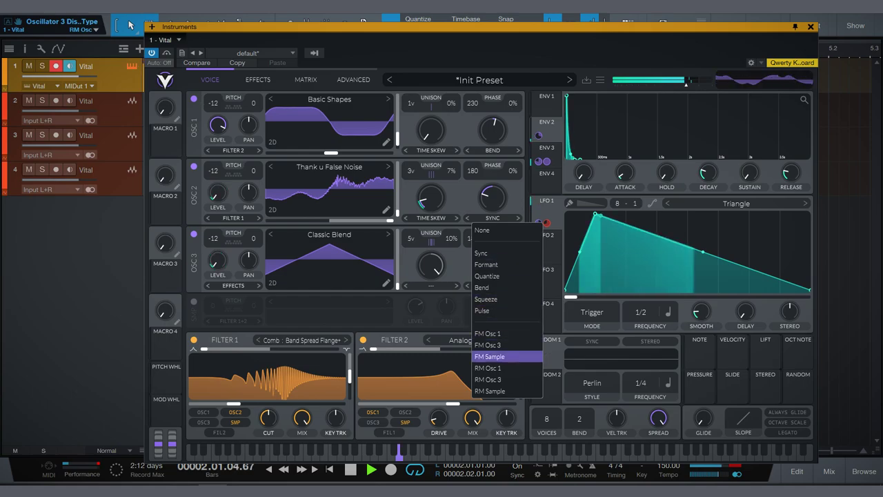
left_click(507, 357)
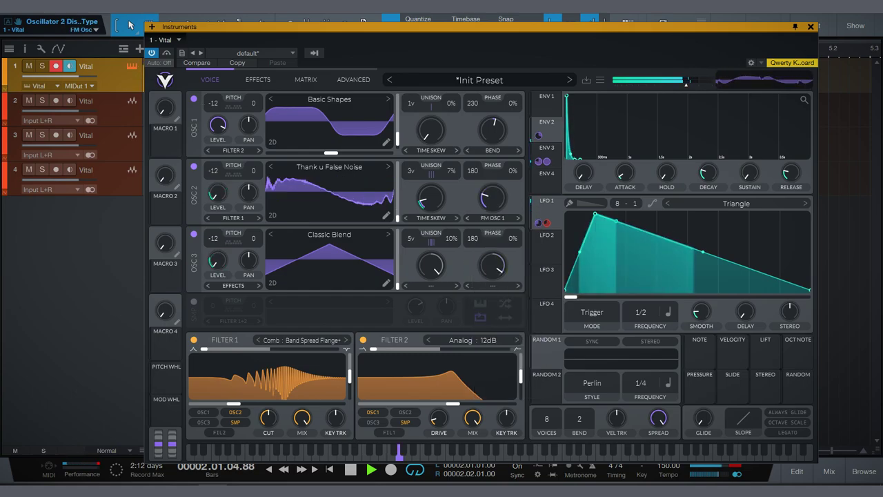
scroll(492, 217, "up", 1)
left_click(492, 217)
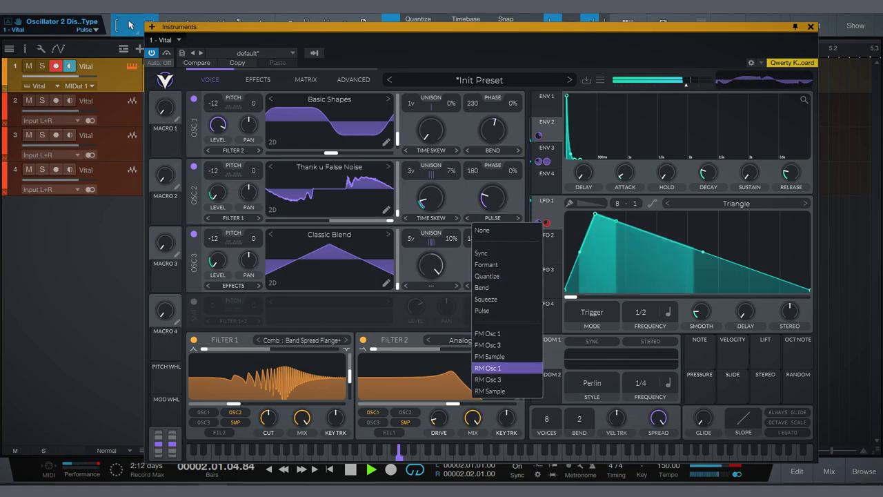
left_click(490, 390)
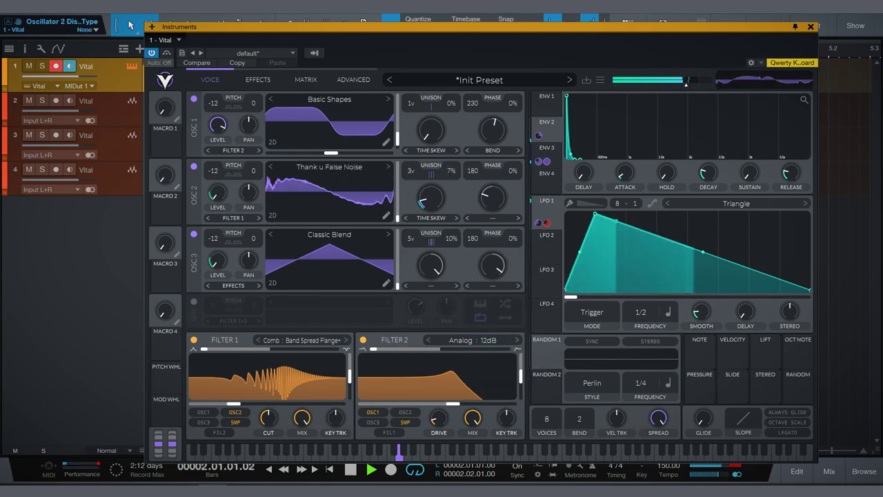
scroll(493, 217, "up", 1)
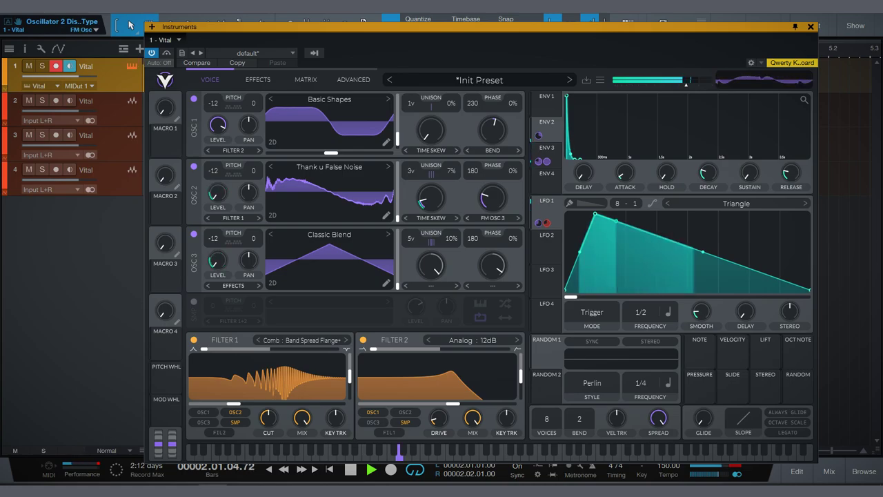
left_click(492, 218)
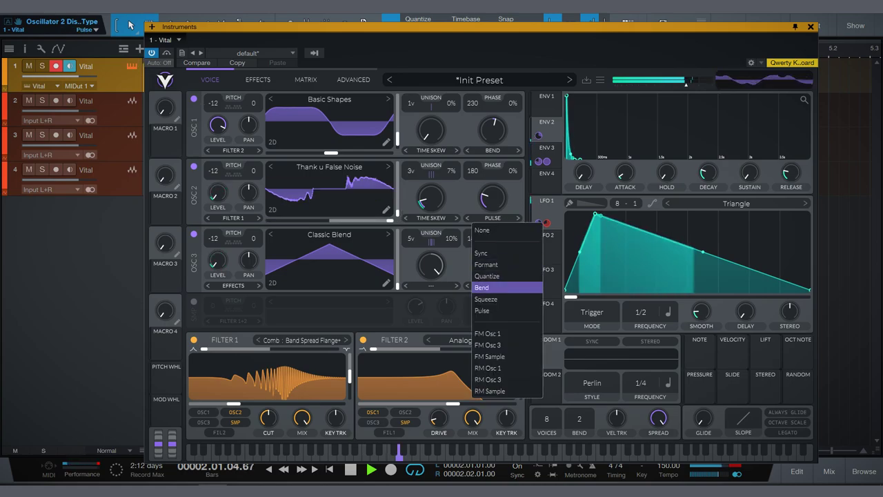
left_click(507, 288)
Set Osc 2's Time Skew amount to about 13.5% and change its distortion type to Squeeze with a slightly higher amount
scroll(423, 199, "up", 1)
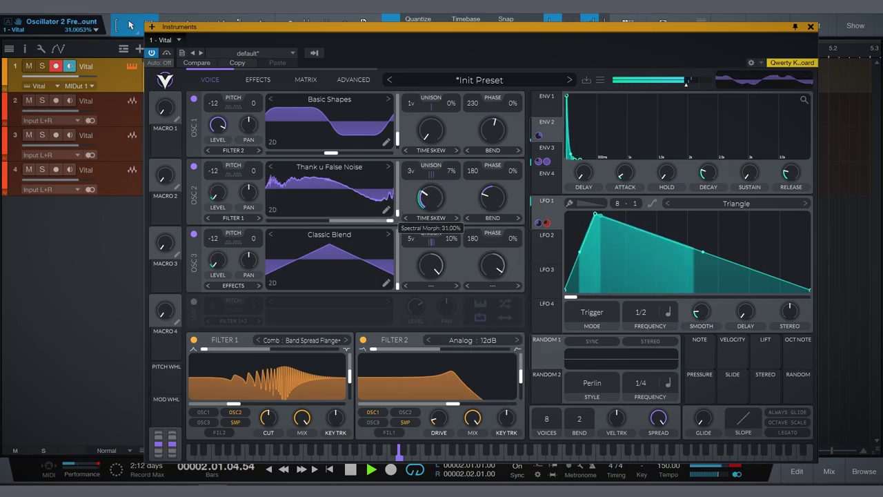
scroll(431, 198, "up", 7)
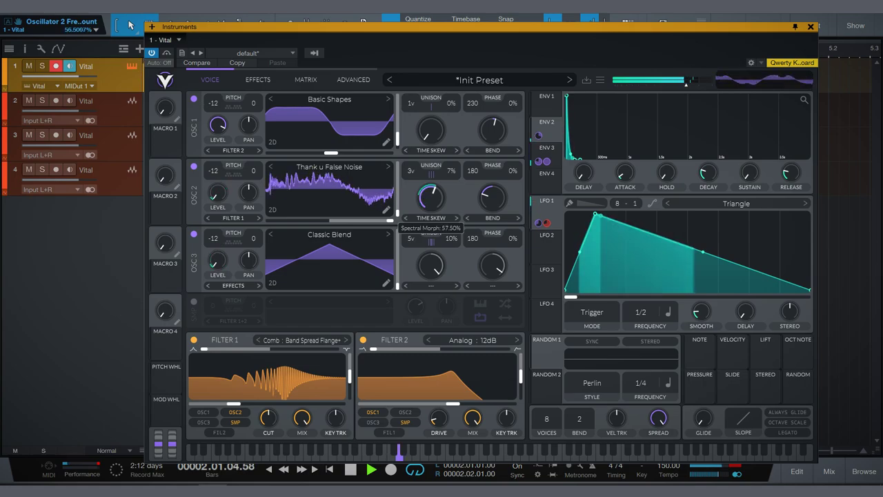
left_click_drag(432, 198, 430, 227)
left_click(490, 218)
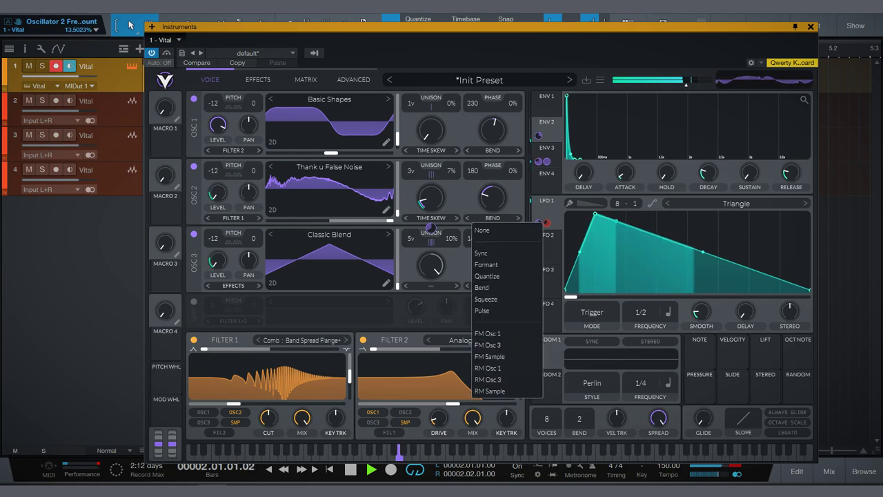
left_click(503, 299)
left_click_drag(493, 198, 492, 186)
Compare the looped sound with Osc 3 switched off and back on
key("space")
left_click(194, 234)
key("space")
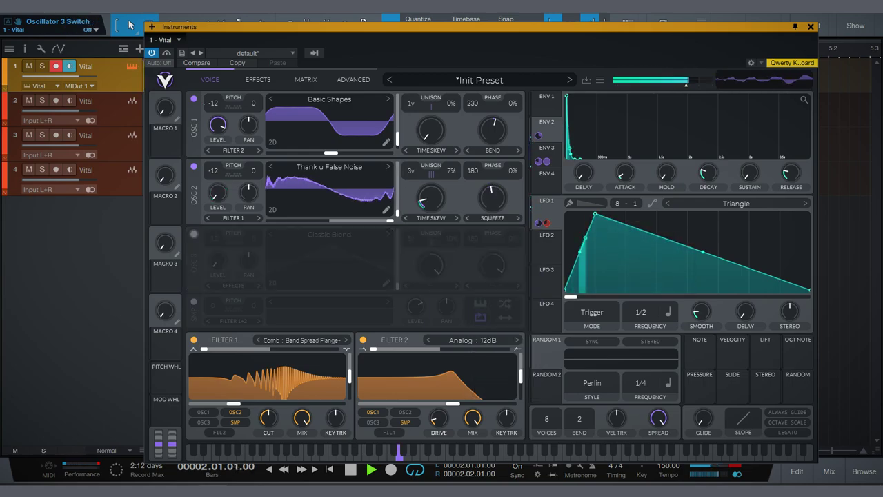
left_click(194, 234)
Check the modulation matrix and set the Distortion effect's Drive to 30 dB
left_click(306, 80)
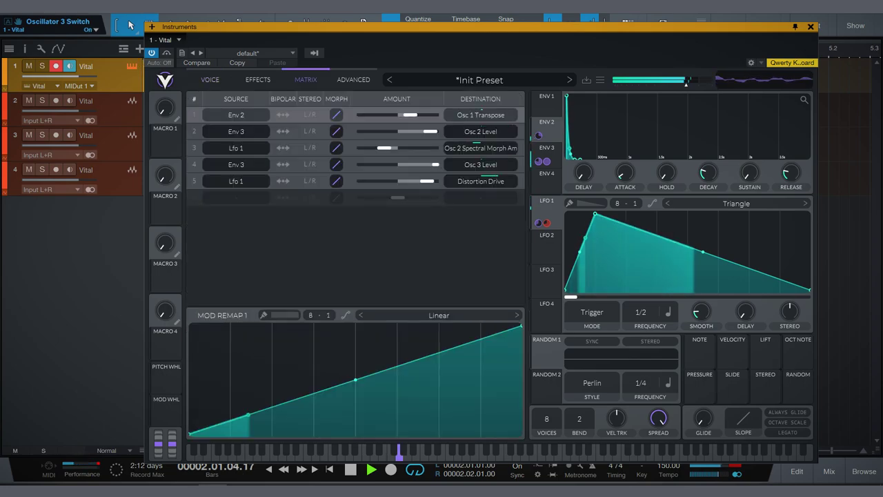
left_click(258, 80)
left_click_drag(430, 105, 430, 100)
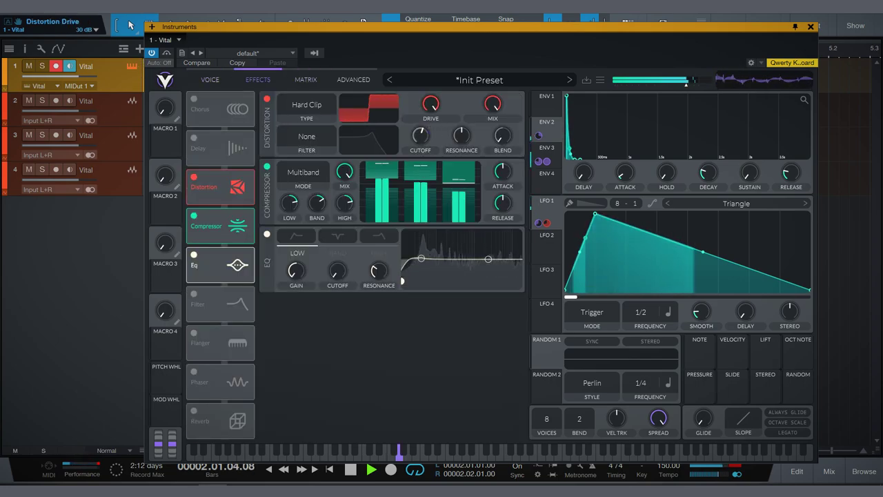
Boost the EQ's middle band and reorder the active effects as EQ, Distortion, Compressor
key("space")
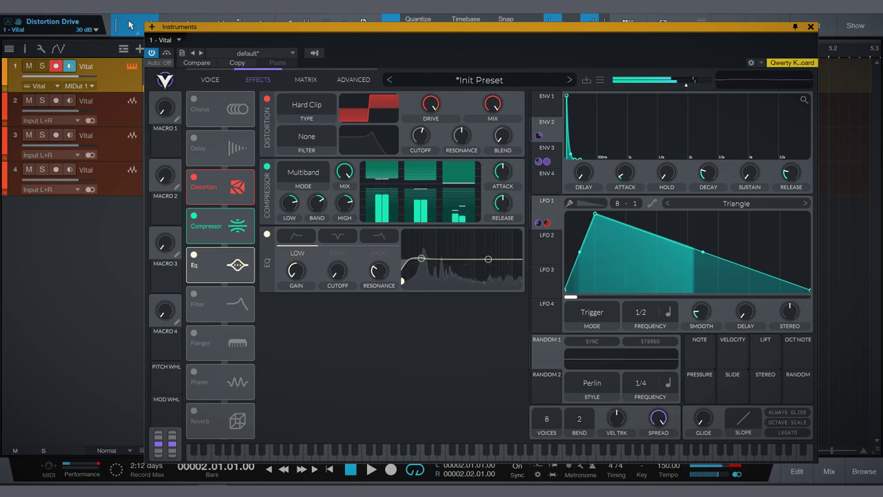
left_click_drag(421, 259, 460, 238)
key("space")
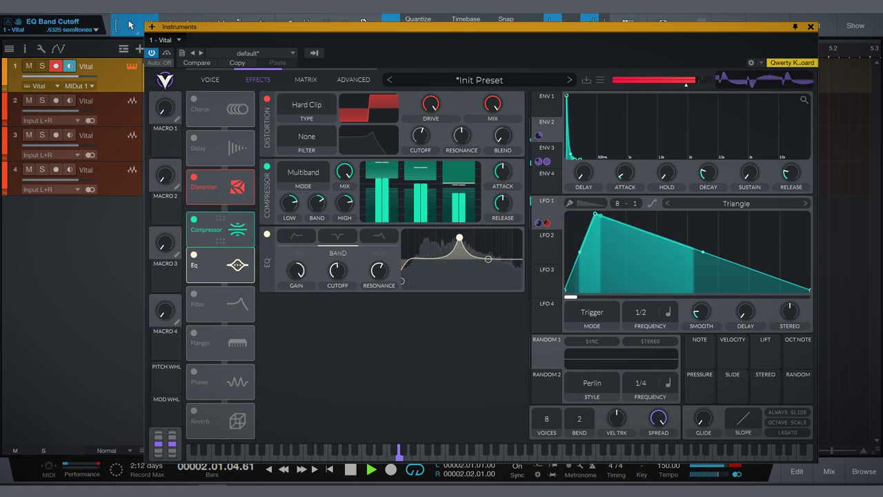
left_click_drag(220, 264, 220, 225)
left_click_drag(221, 186, 220, 205)
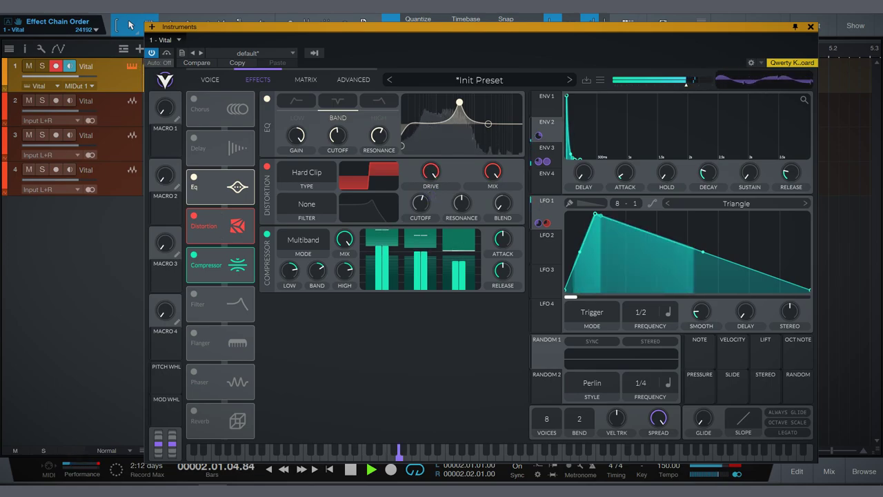
Raise the cutoff of the EQ's low band, adjust the high band's gain, and stop the looped playback
left_click_drag(402, 145, 436, 144)
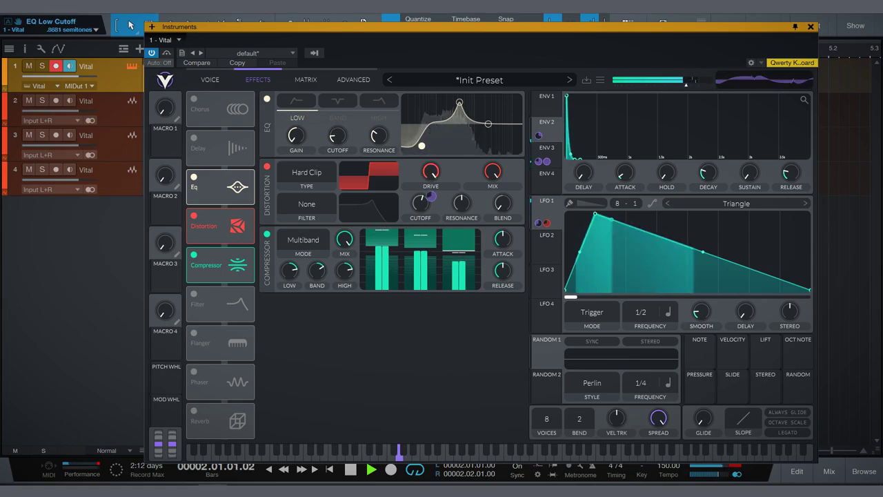
left_click_drag(488, 123, 493, 102)
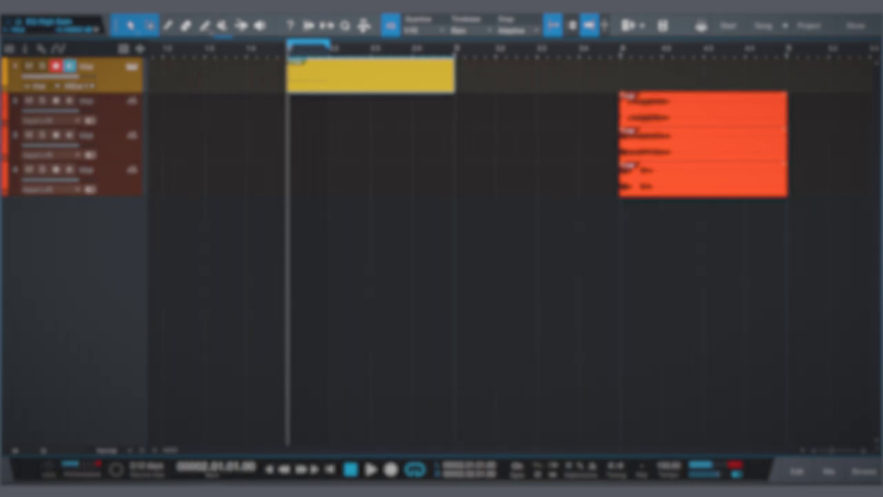
key("space")
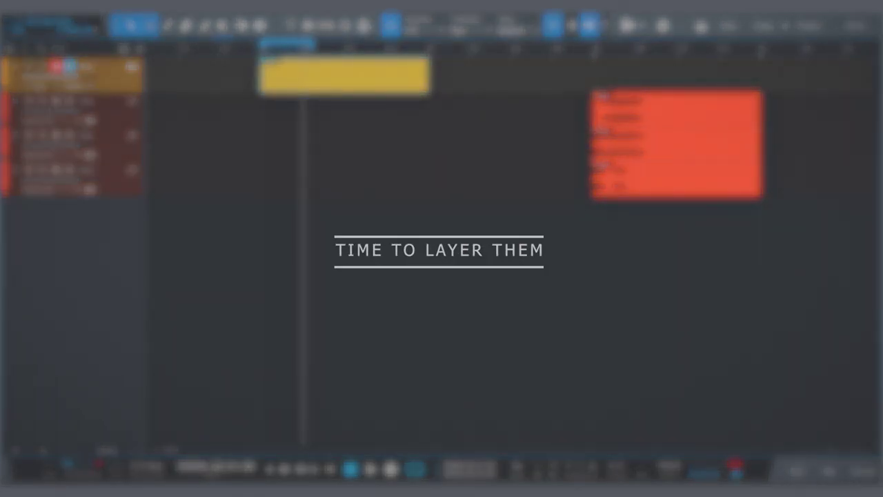
Audition the four bounced Vital audio tracks one by one in solo, from track 5 up to track 2
left_click(372, 219)
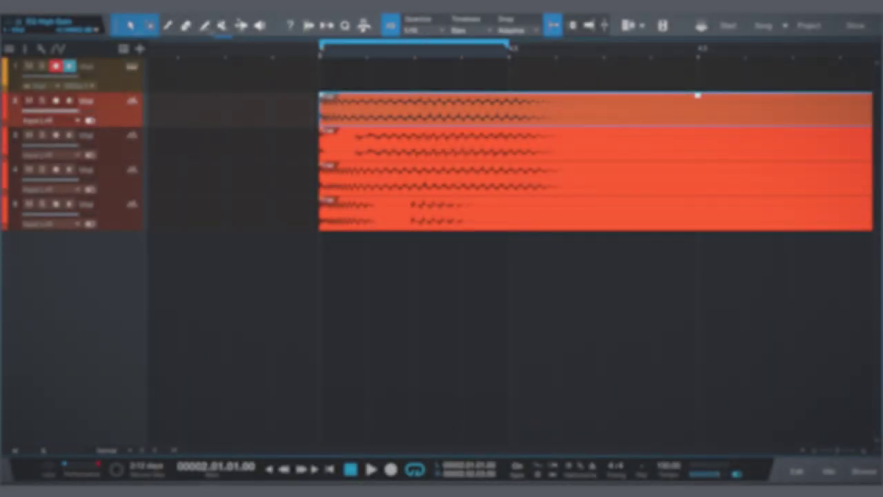
key("space")
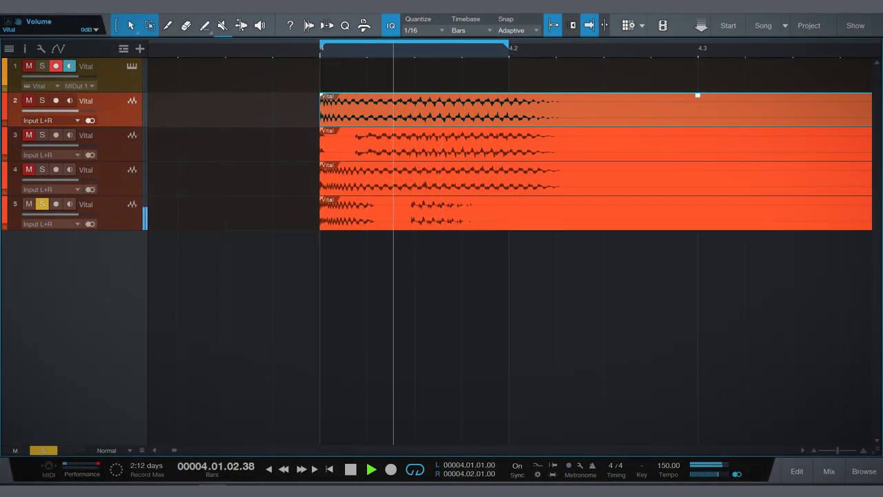
key("Up")
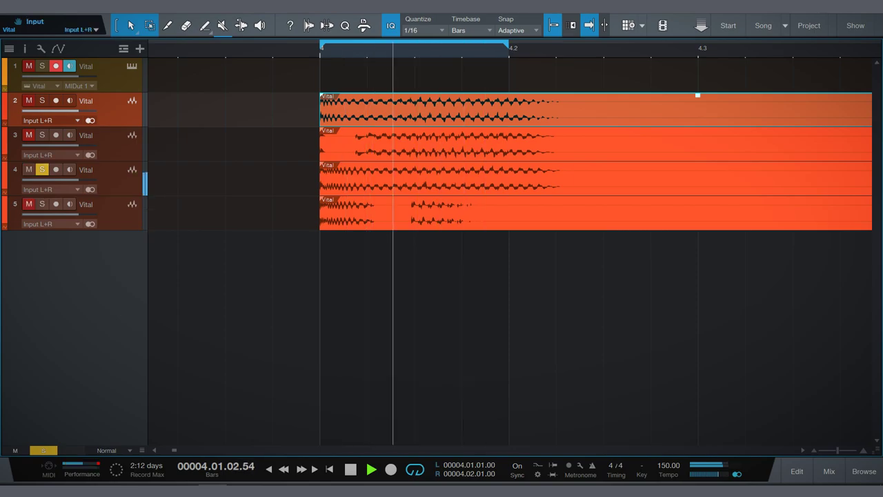
key("Up")
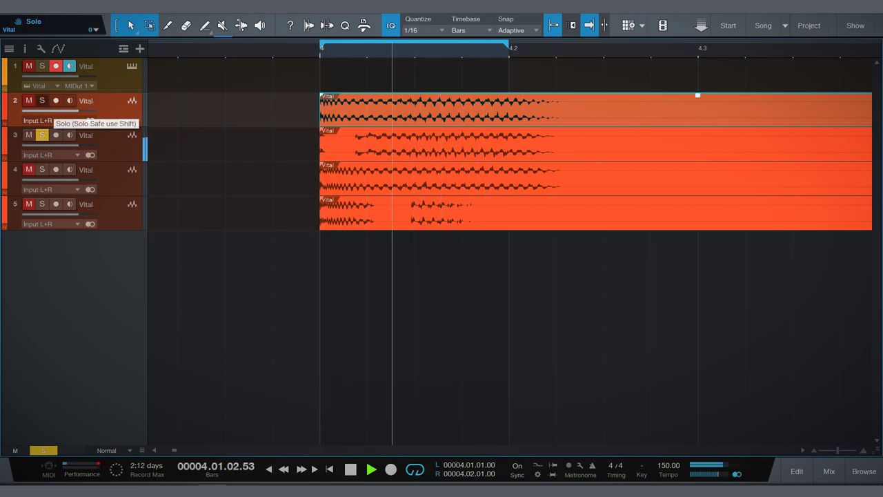
key("Up")
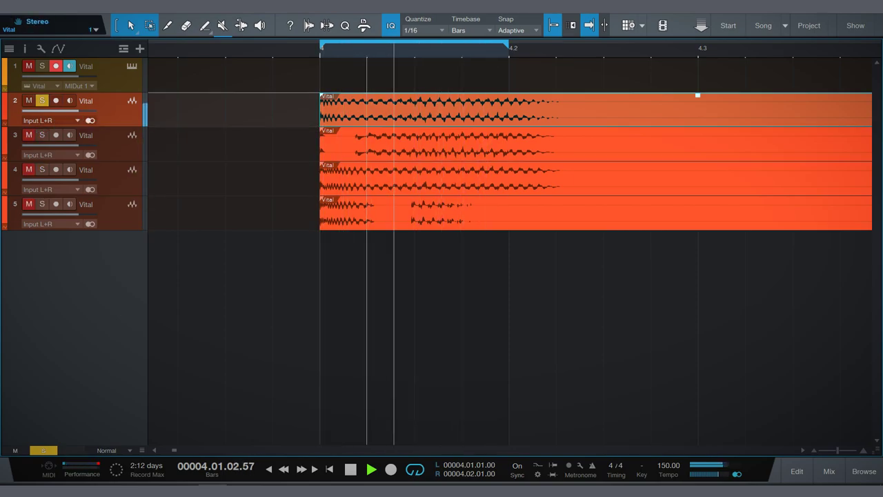
key("w")
key("w")
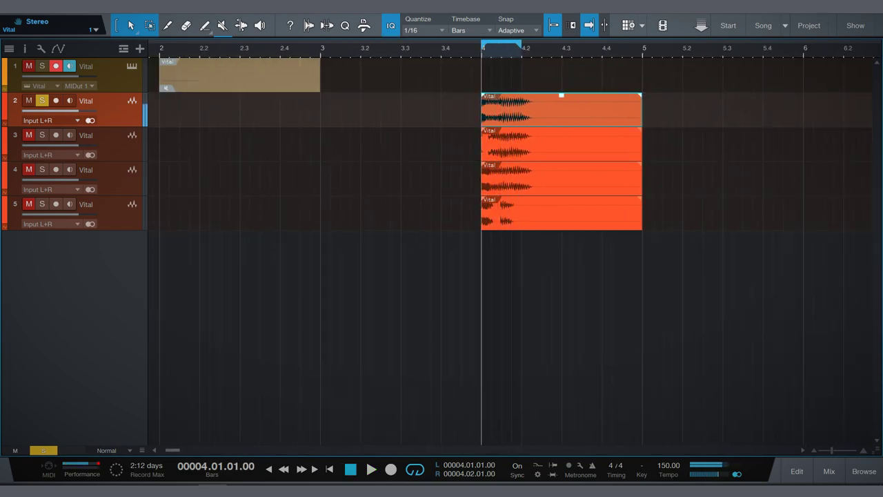
Rename audio tracks 5, 4, 3 and 2 as Sexy Punch, Sexy Body, Sexy Layer and Sexy Layer 2, soloing each in turn
left_click(562, 214)
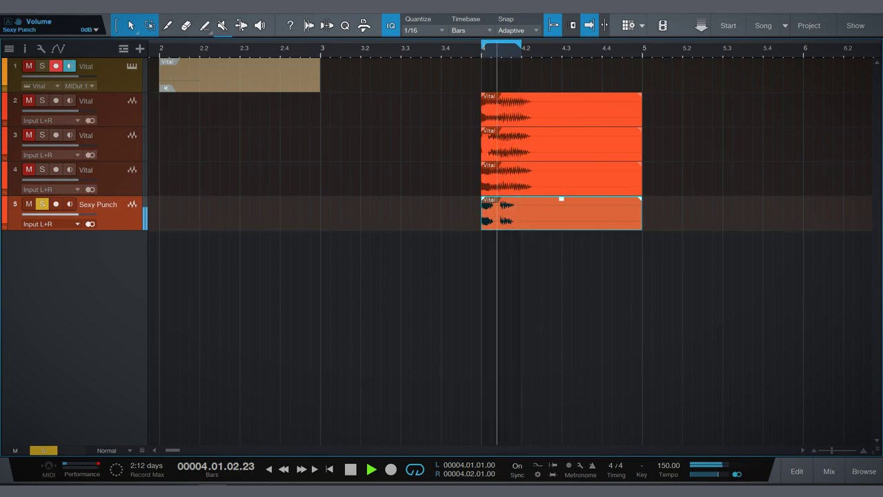
left_click(561, 178)
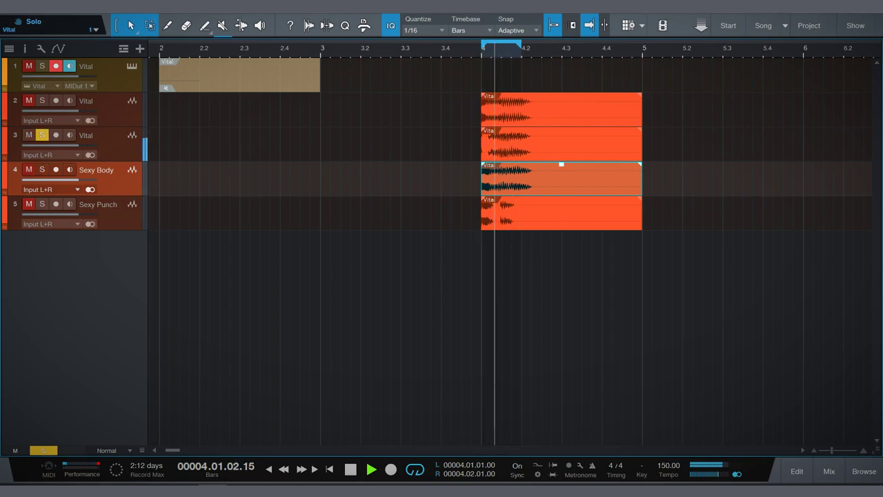
left_click(561, 144)
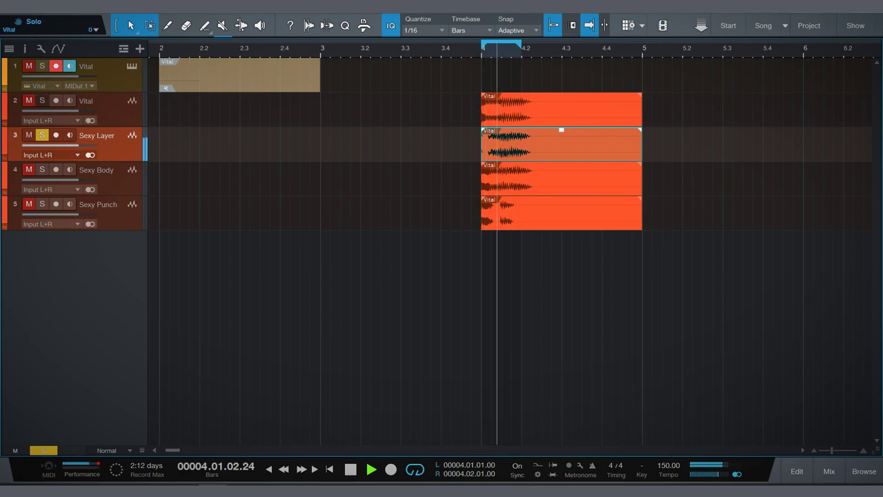
key("Up")
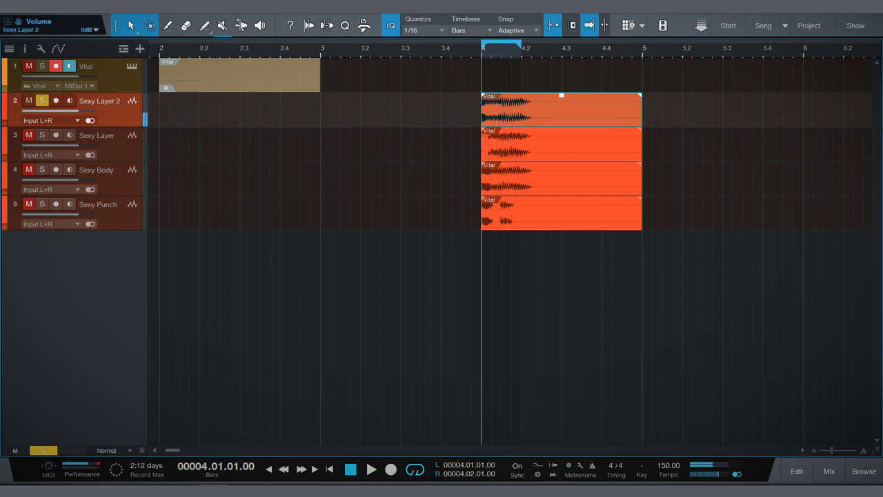
Move the Sexy Layer 2 track below Sexy Layer, switch off its solo and play all layers together
left_click_drag(103, 110, 104, 157)
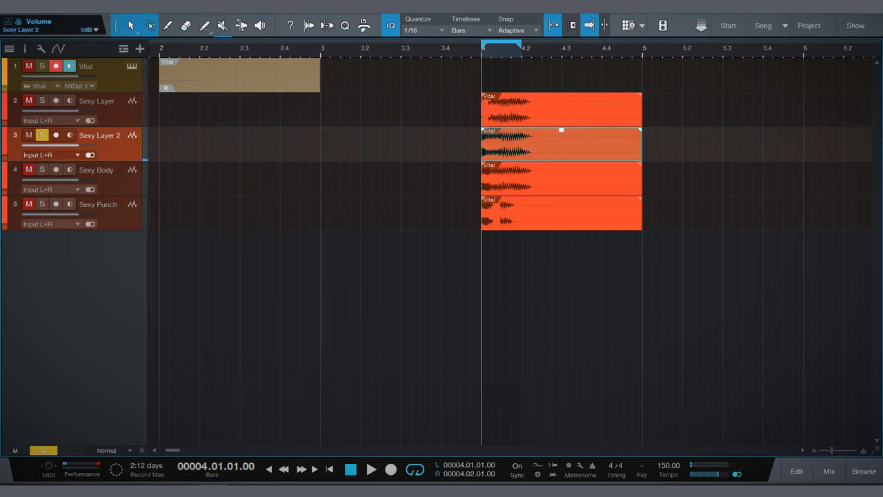
key("s")
key("space")
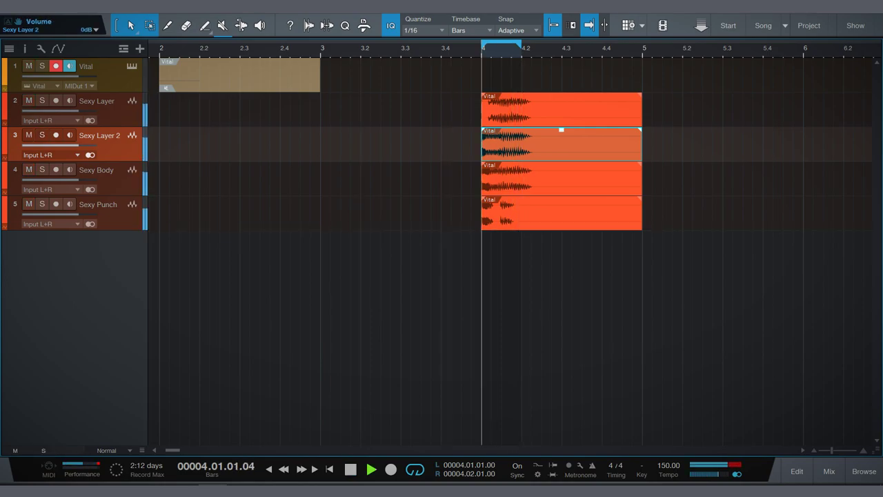
Check the channel levels in the mixer and examine the four layered waveforms closely during looped playback
key("F3")
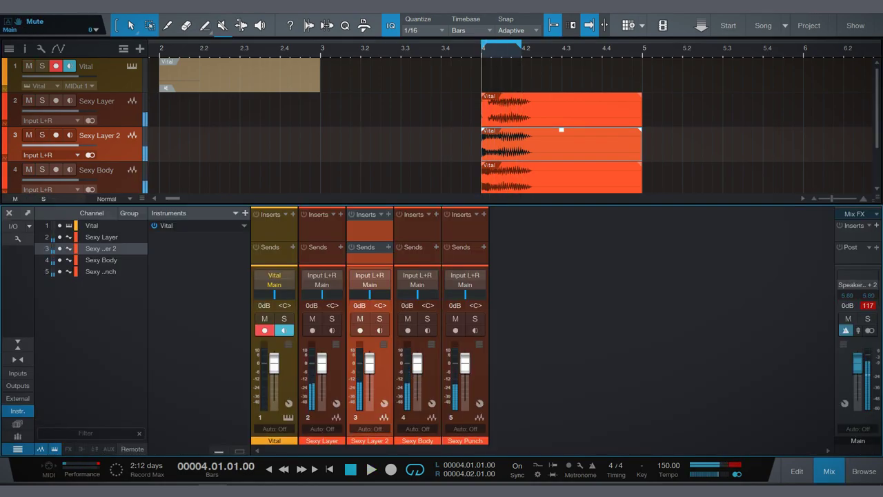
key("F3")
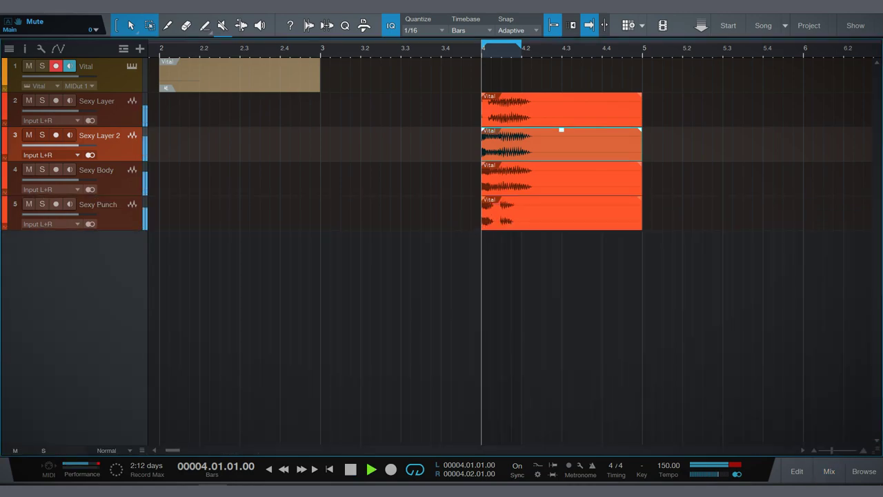
key("e")
key("e")
key("e")
key("w")
key("w")
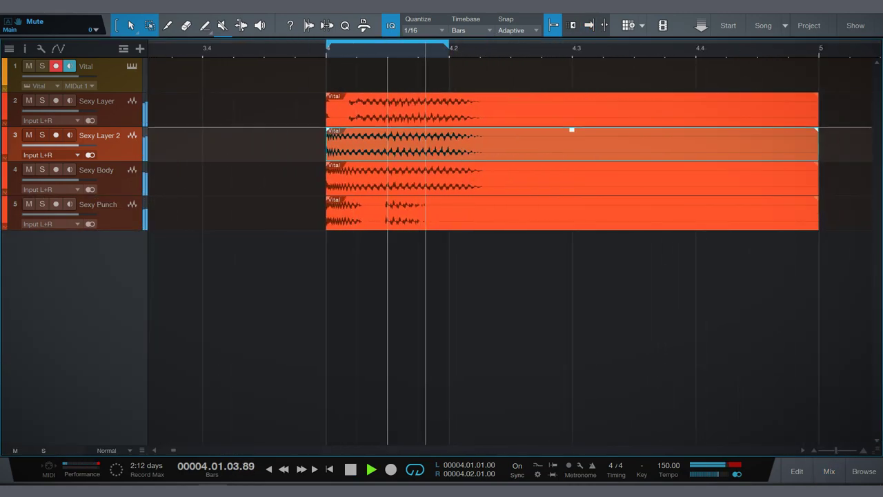
key("f")
key("space")
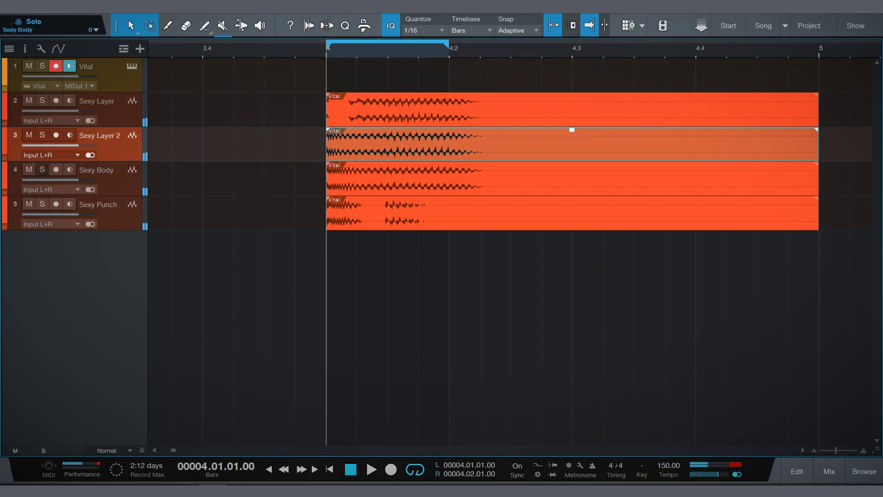
Solo and audition the Sexy Body track, and show the track inspector beside the arrangement
left_click(42, 169)
key("space")
key("Down")
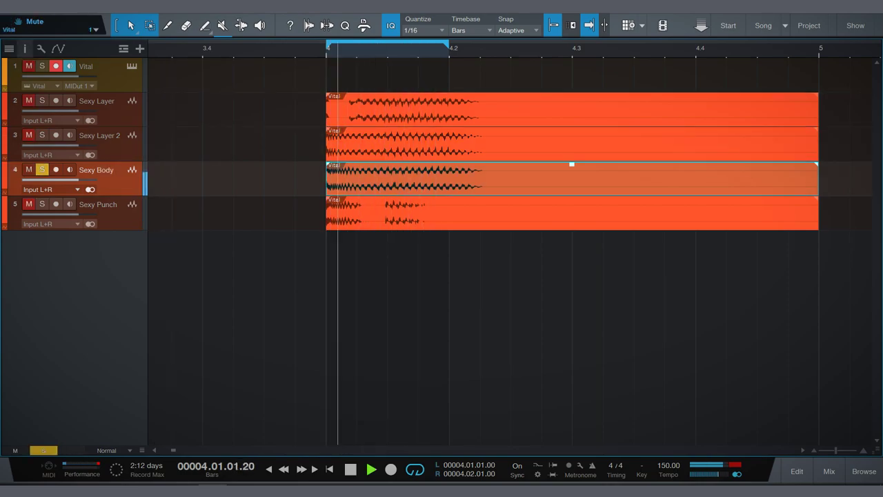
key("F4")
key("w")
key("w")
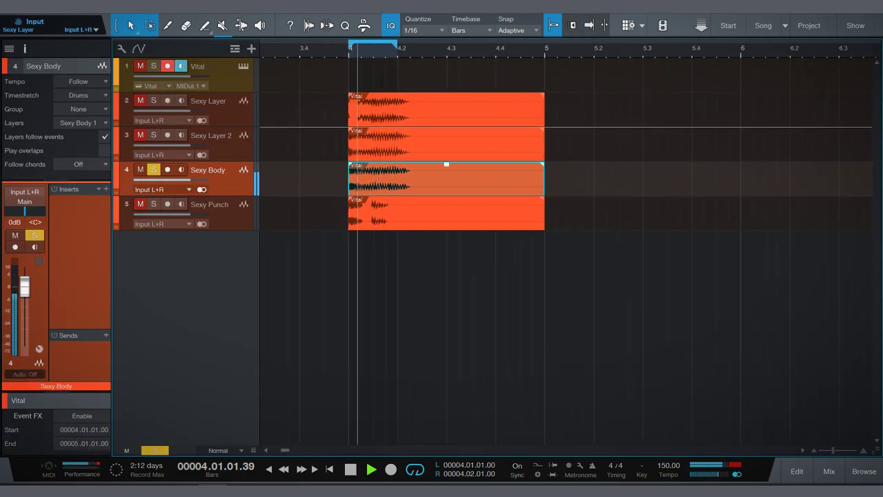
key("space")
key("f")
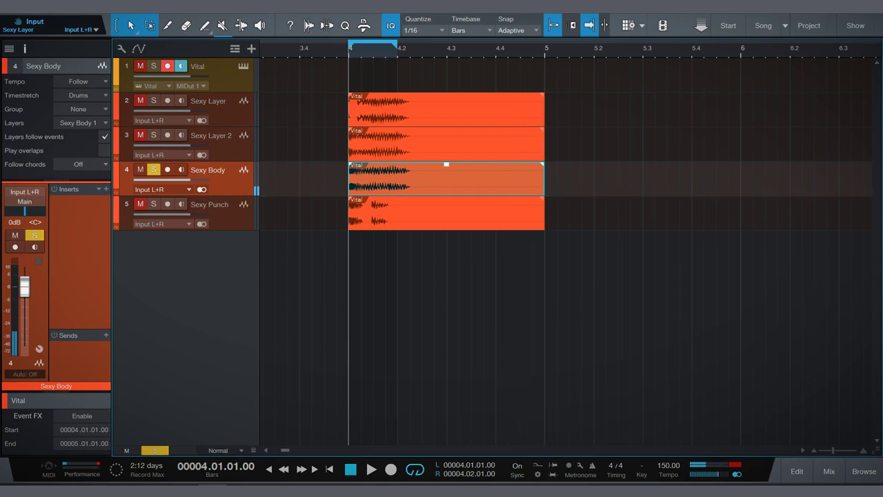
Trim all four audio events together so that they end at 4.02.02.00, and play the loop
key("ctrl+a")
left_click_drag(544, 213, 414, 229)
key("space")
key("e")
key("e")
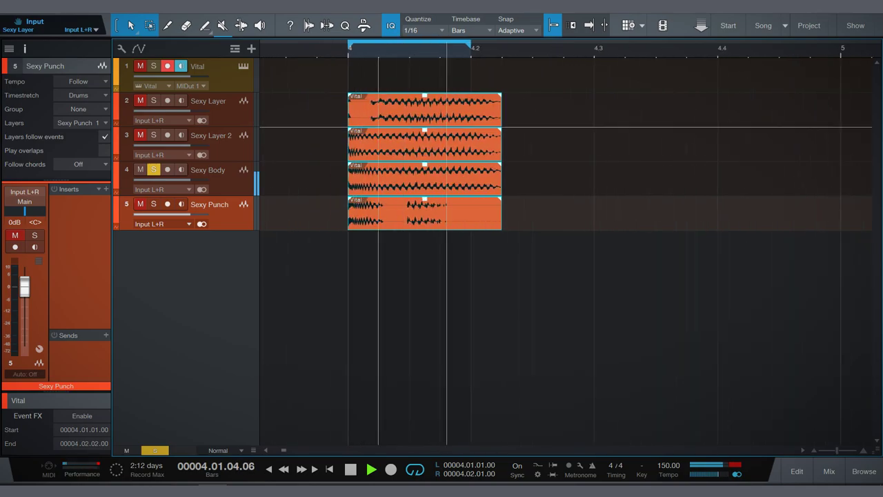
key("e")
key("space")
key("f")
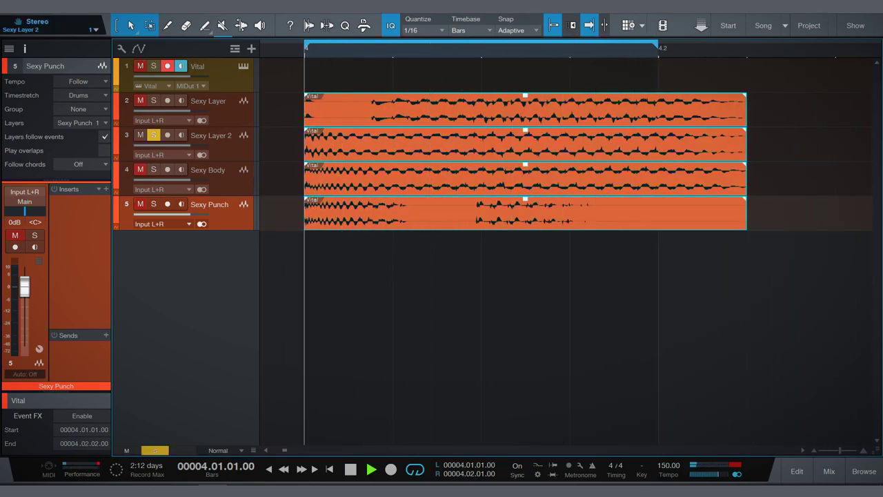
Trim the start of the soloed Sexy Layer 2 event to 4.01.02.00, add a fade-in and switch off its solo
key("space")
left_click(207, 135)
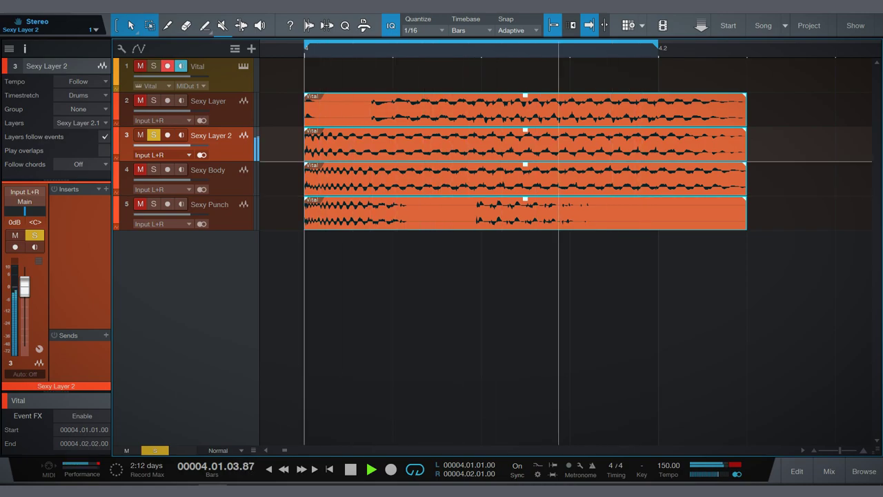
key("space")
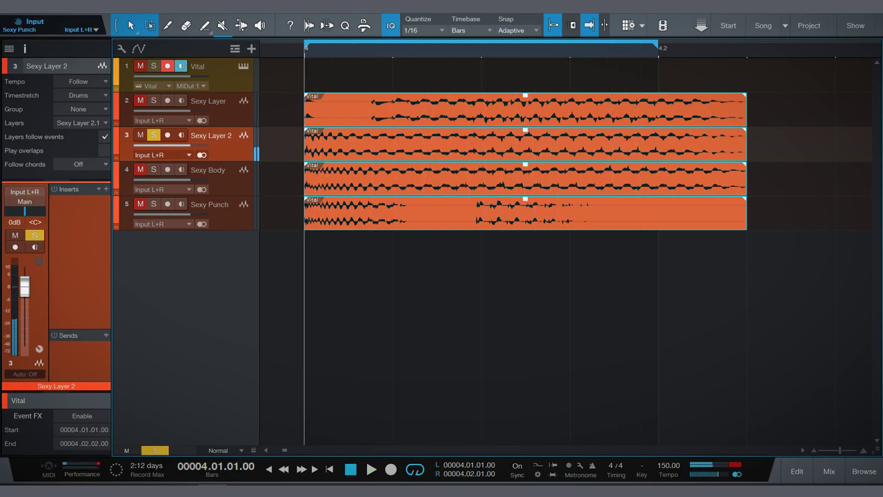
left_click_drag(305, 172, 471, 130)
key("space")
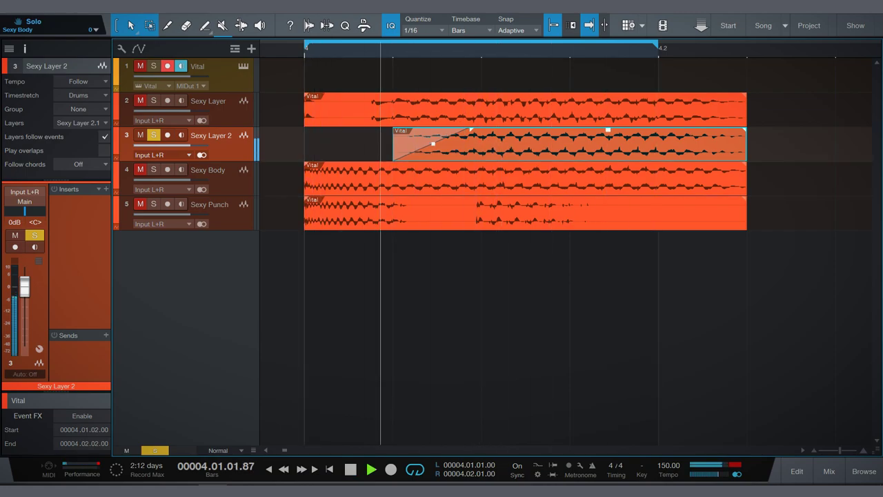
key("s")
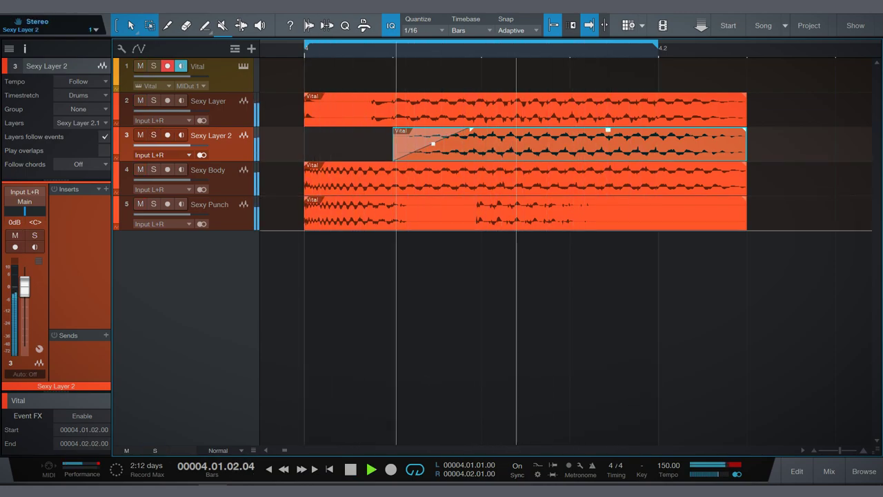
Shorten the Sexy Punch event to end at 4.01.03.00 and give it a steep curved fade-out
left_click(742, 221)
left_click_drag(746, 221, 349, 199)
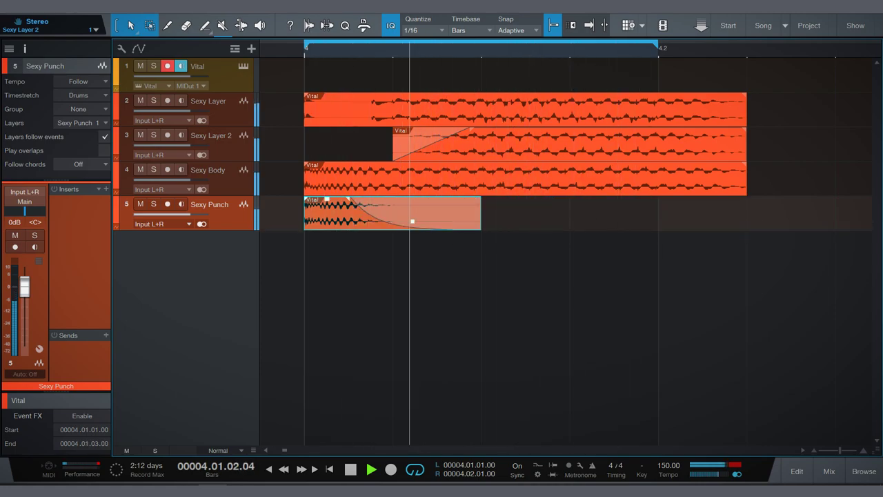
Solo the Sexy Body track, trim the start of its event to 4.01.02.00 and play the result
left_click(525, 167)
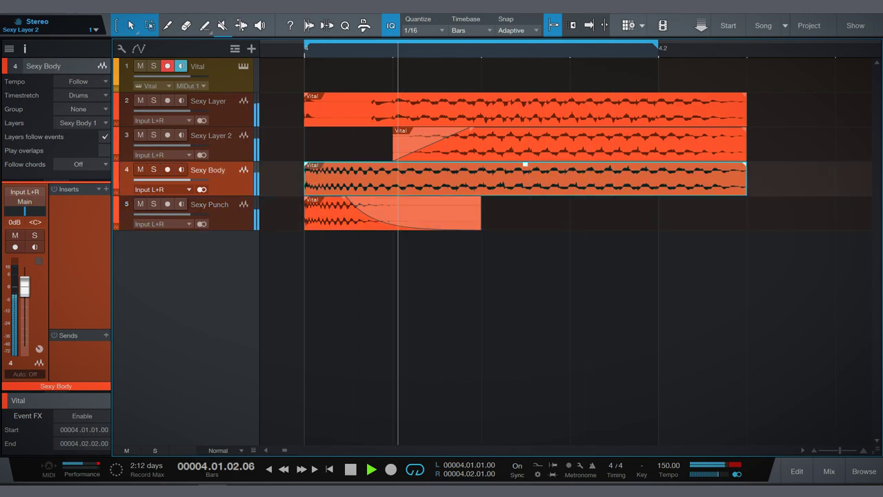
key("space")
key("s")
key("space")
key("space")
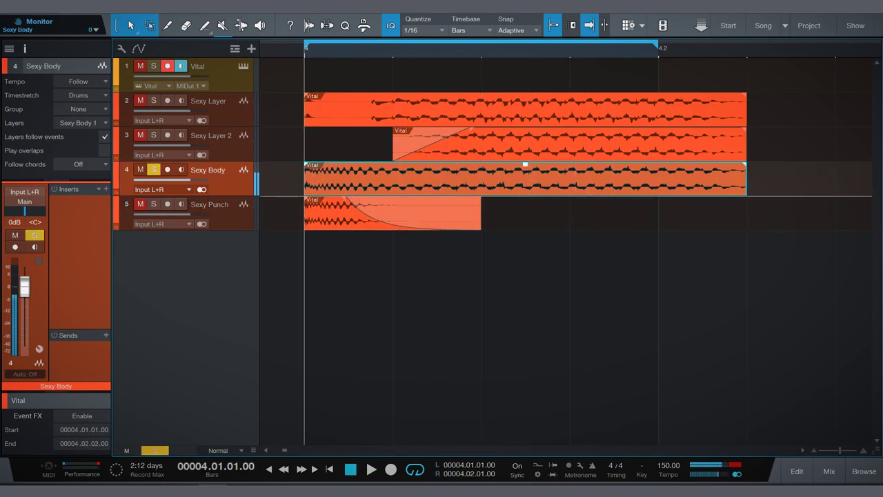
left_click_drag(306, 188, 393, 188)
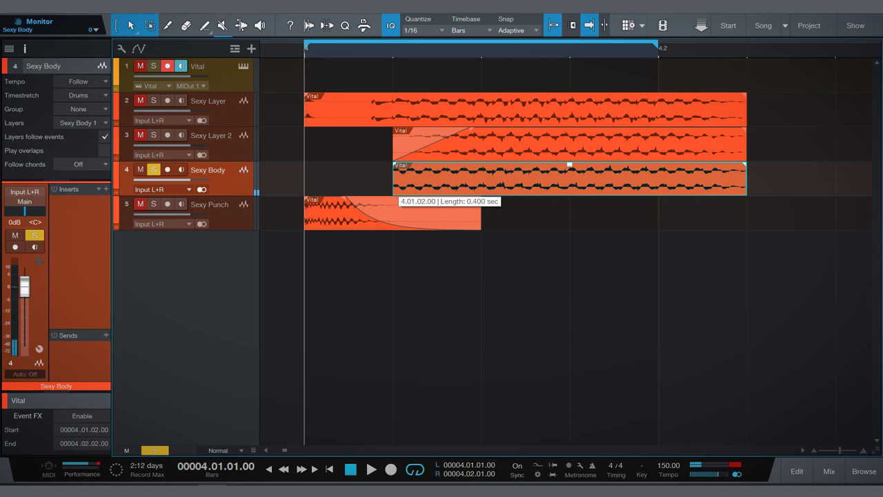
key("space")
Trim the start of the Sexy Layer event to 4.01.02.00, add a fade-in, and play it with Sexy Body unsoloed
left_click_drag(306, 110, 481, 94)
key("space")
key("f")
left_click(154, 169)
key("space")
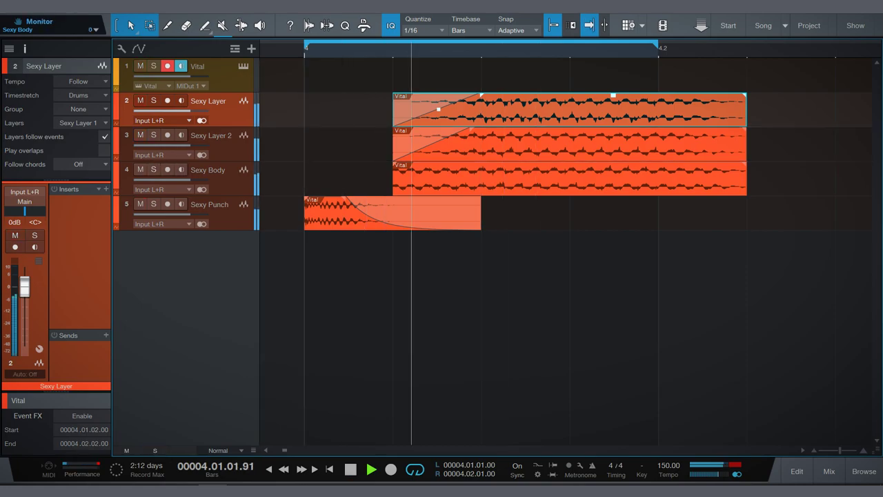
Start the Sexy Punch event's fade-out further along and add a short fade-in at its beginning
left_click_drag(346, 198, 383, 198)
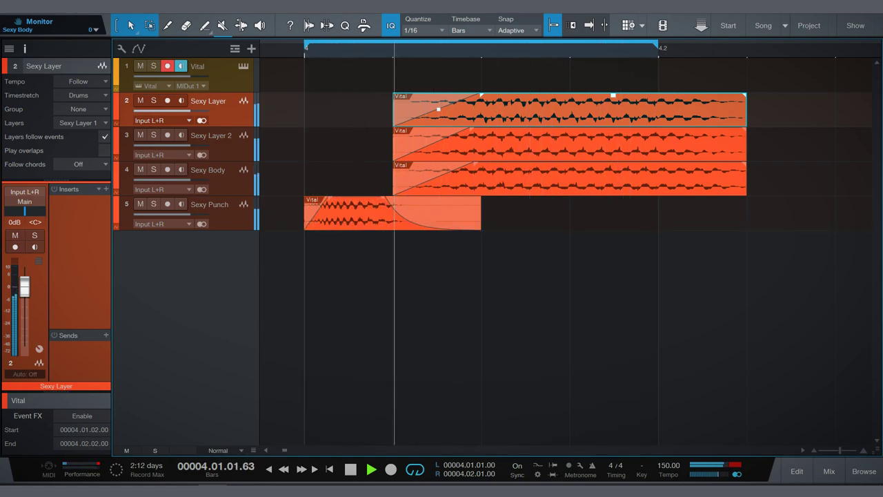
left_click_drag(305, 198, 329, 198)
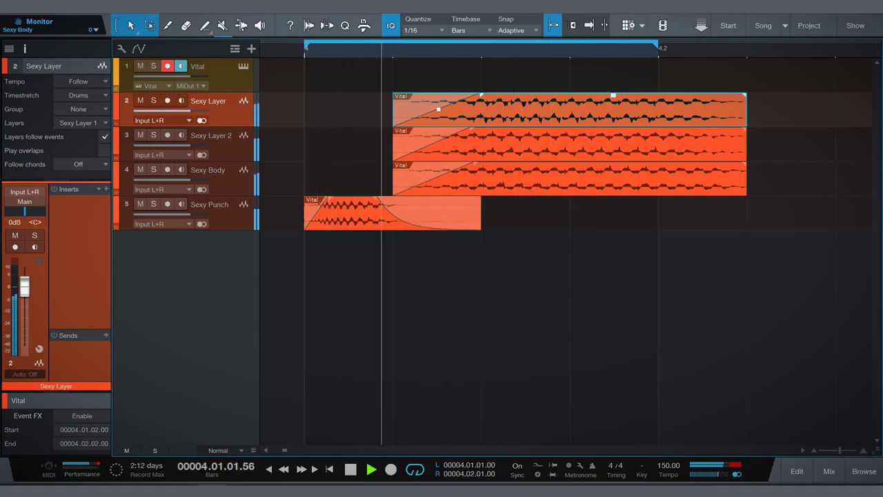
Insert FabFilter Pro-Q 3 on the Sexy Punch track and add a low cut at about 250 Hz with 18 dB/oct
key("space")
left_click(393, 212)
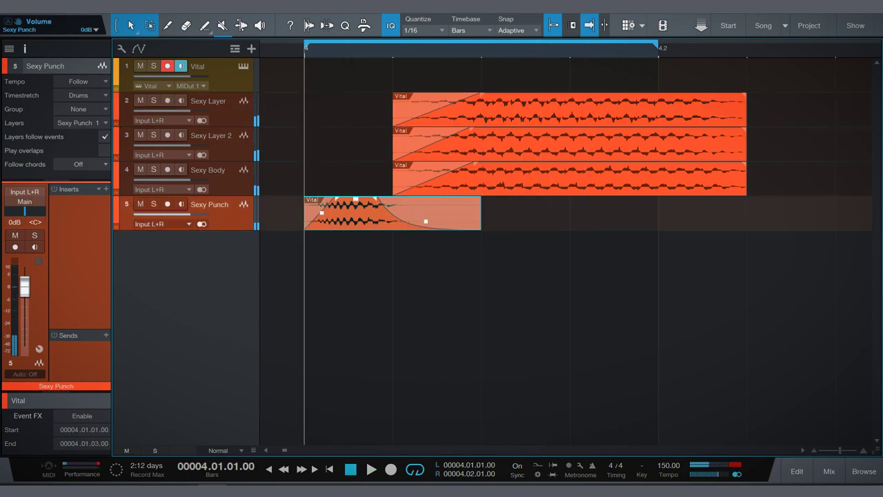
left_click(106, 189)
left_click(138, 215)
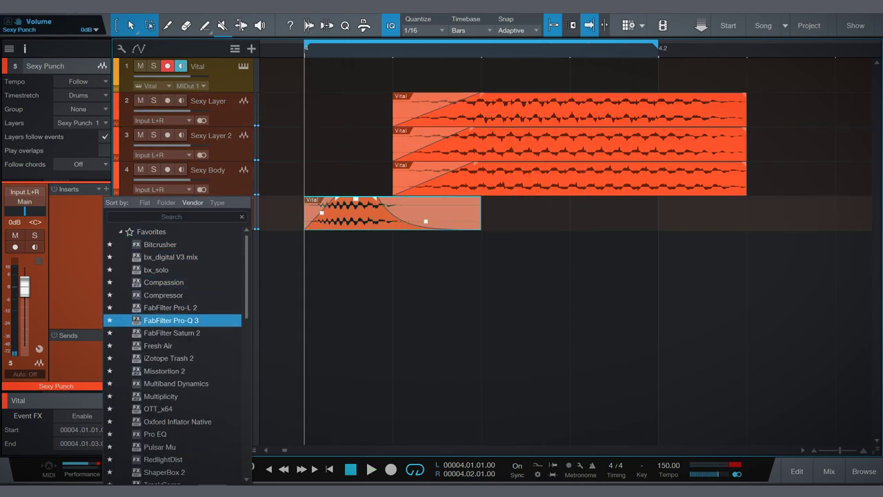
key("Escape")
left_click_drag(205, 223, 382, 215)
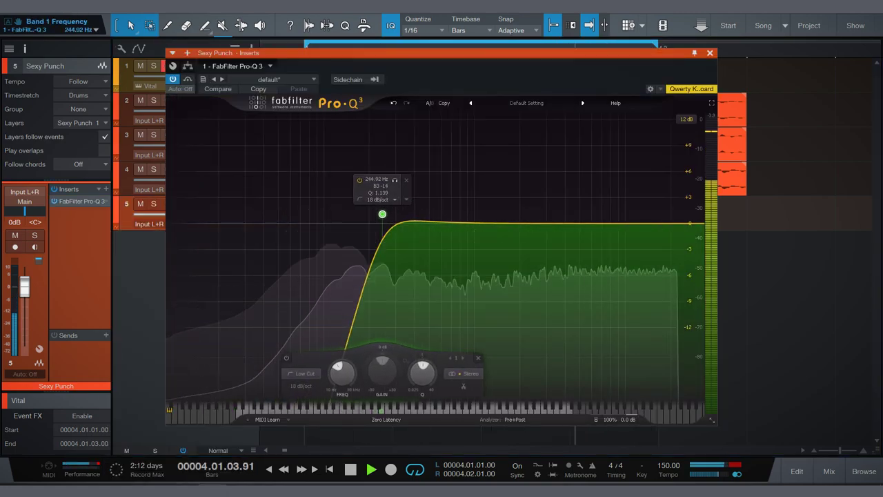
key("space")
Solo and play the Sexy Body track and insert FabFilter Pro-Q 3 on it
left_click(552, 178)
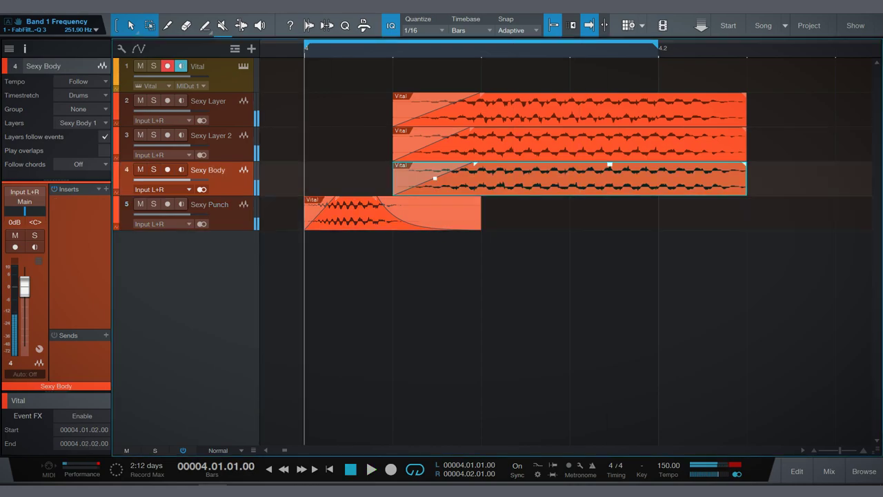
left_click(153, 169)
key("space")
left_click(106, 188)
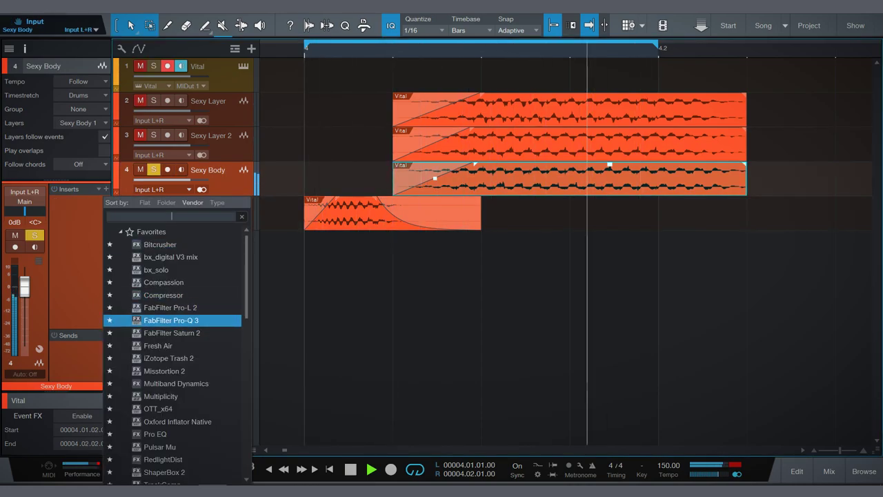
double_click(171, 320)
Give Sexy Body a 6 dB/oct high cut and a 12 dB/oct low cut at about 27 Hz, and unsolo the track
left_click_drag(672, 224, 404, 216)
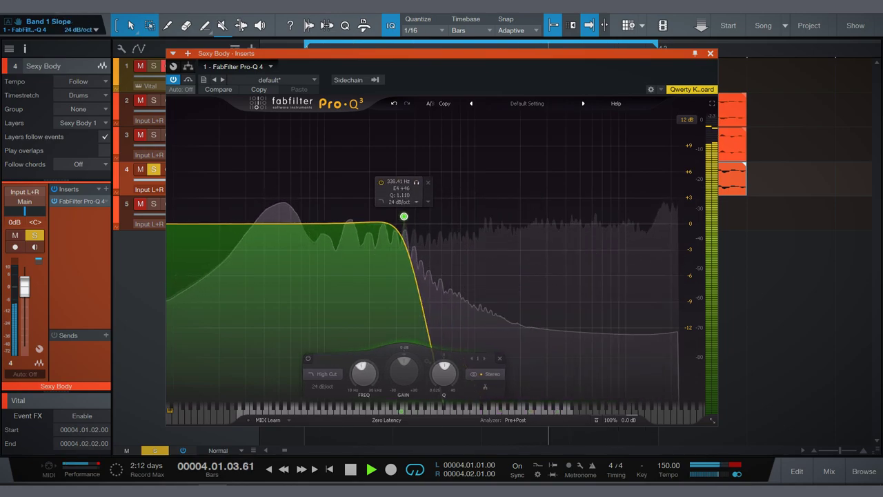
scroll(404, 216, "down", 2)
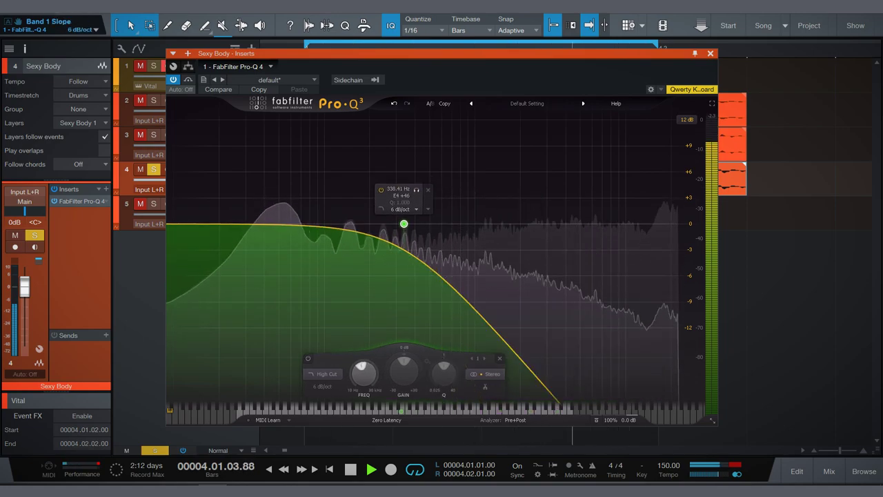
left_click_drag(404, 223, 430, 223)
mouse_move(223, 223)
left_mouse_down()
mouse_move(197, 219)
mouse_move(238, 216)
left_mouse_up()
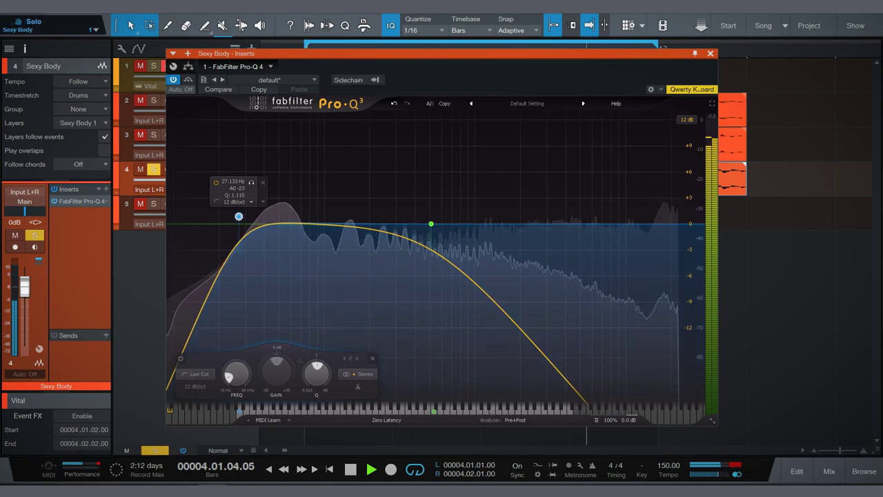
key("s")
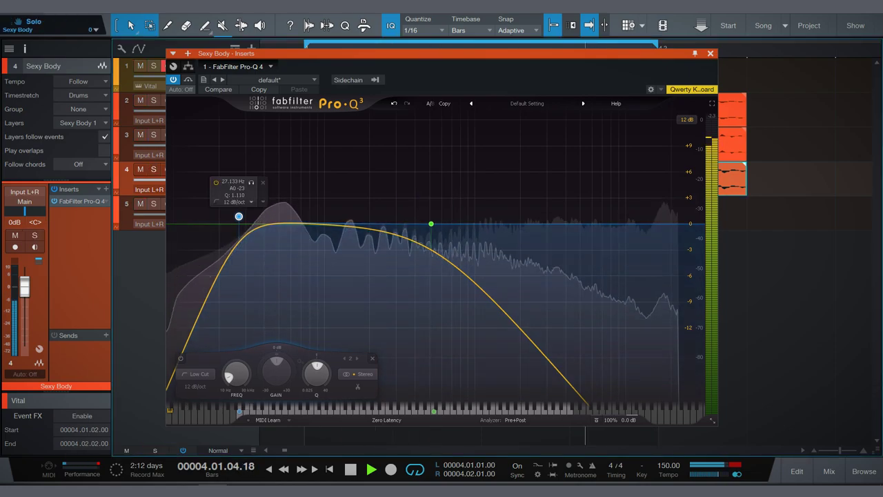
key("Escape")
key("e")
key("e")
key("e")
key("space")
key("f")
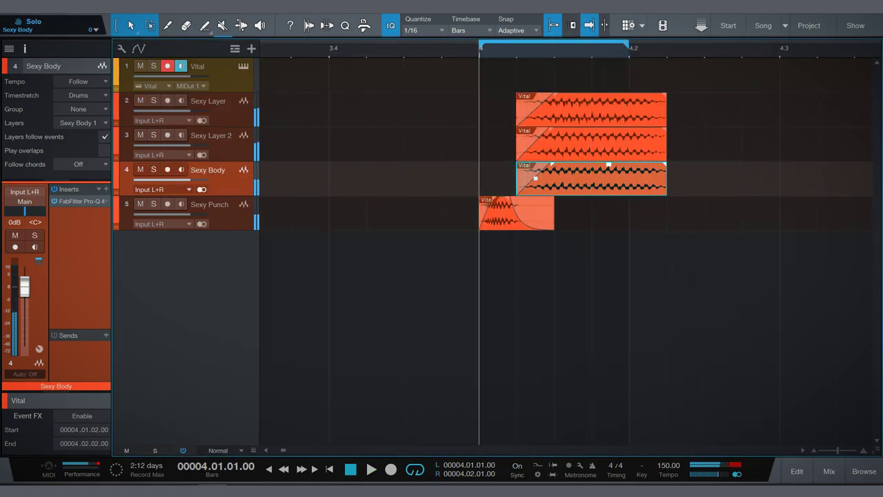
Duplicate the Vital track completely as Punch and add a one-note instrument part to it from 4.01.01.00 to 4.02.01.00
right_click(233, 86)
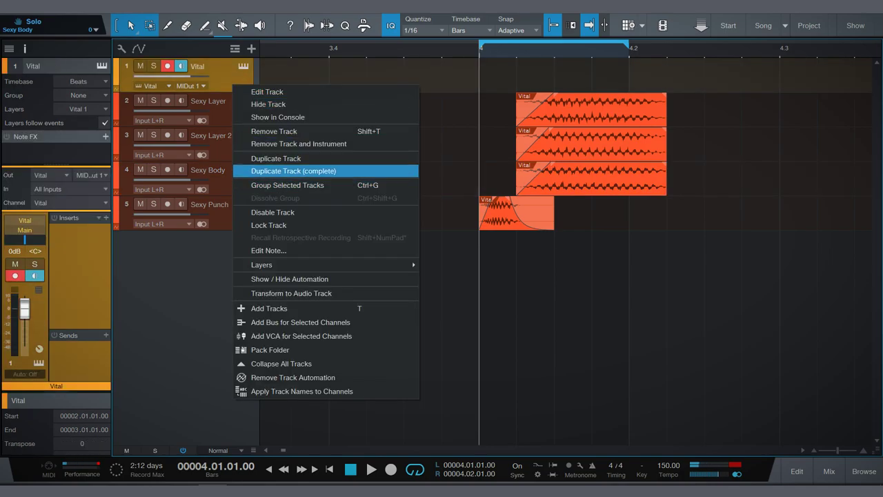
left_click(297, 171)
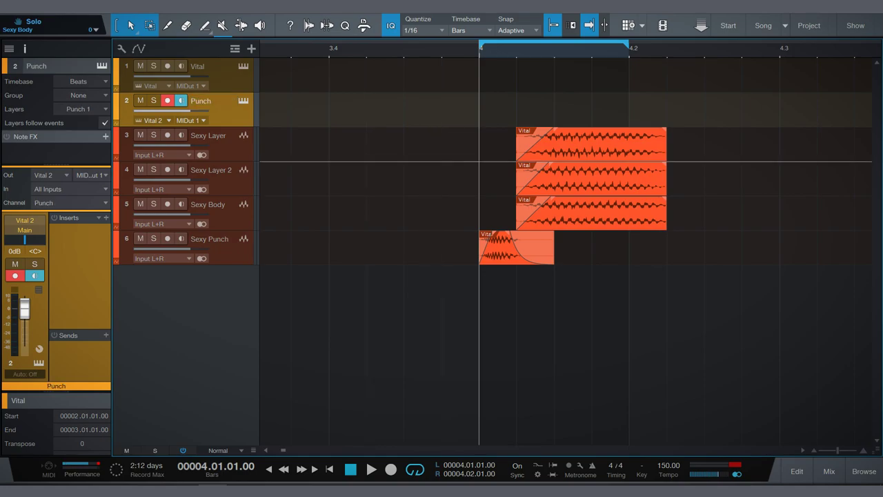
key("ctrl+shift+p")
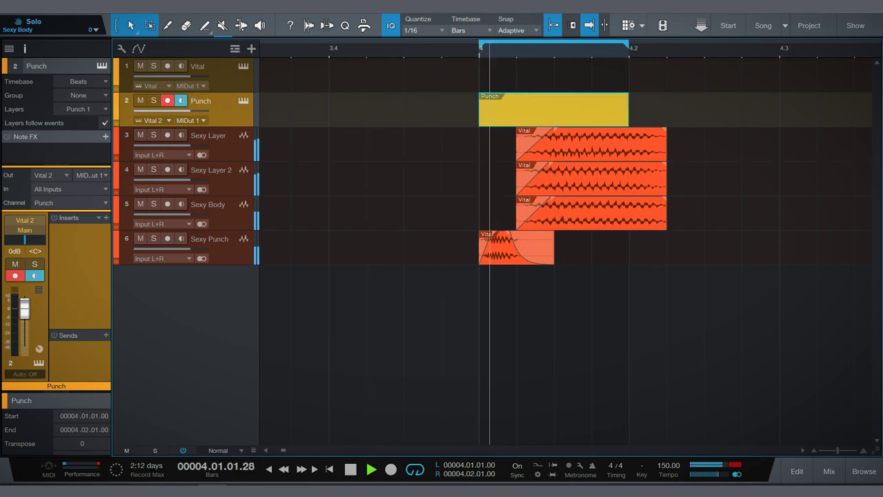
key("F2")
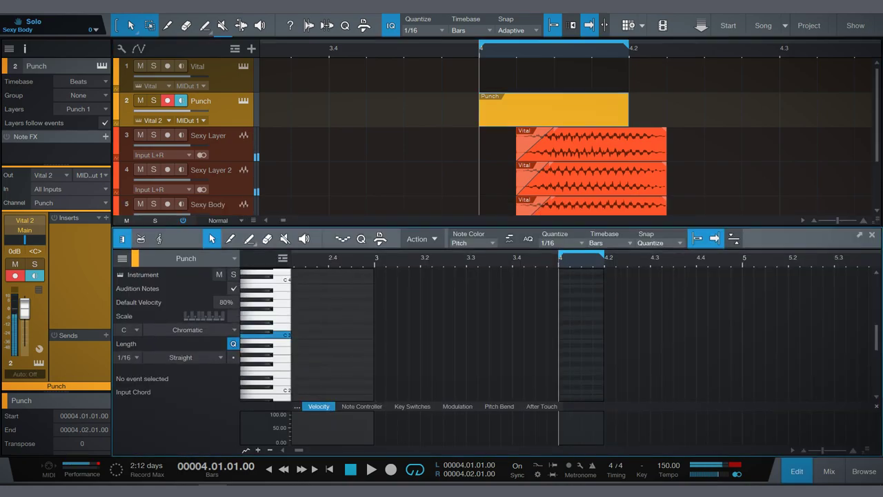
left_click_drag(560, 355, 592, 355)
key("ctrl+shift+b")
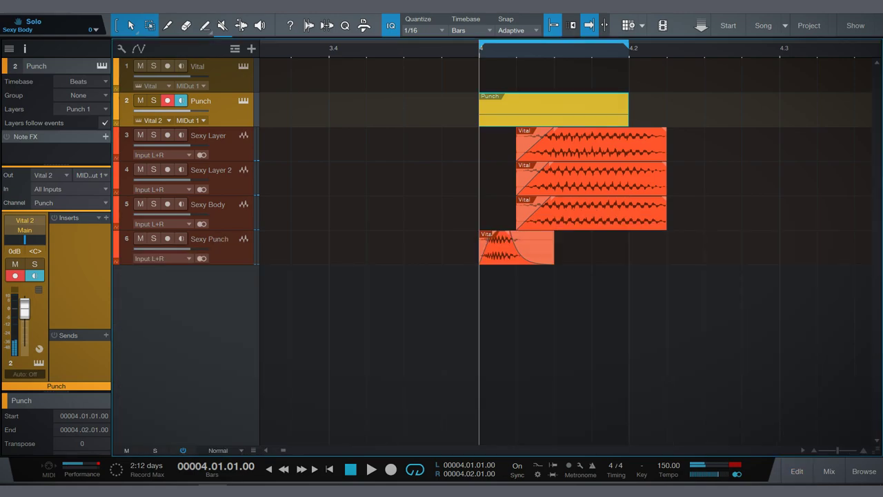
Open the Punch track's Vital instance and initialize its preset
key("F11")
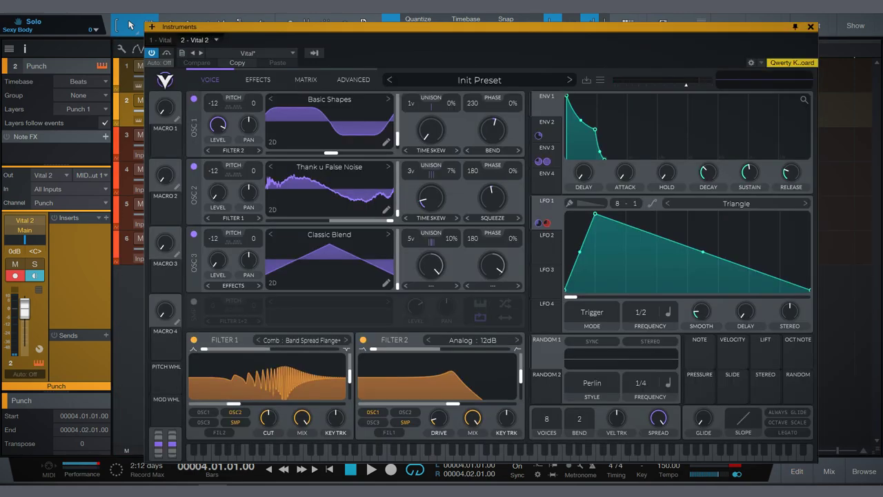
left_click(479, 80)
left_click(600, 80)
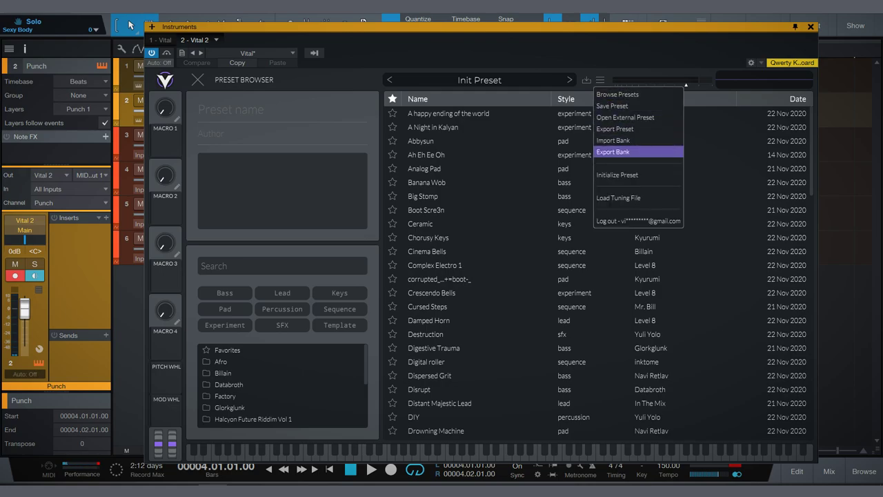
left_click(617, 175)
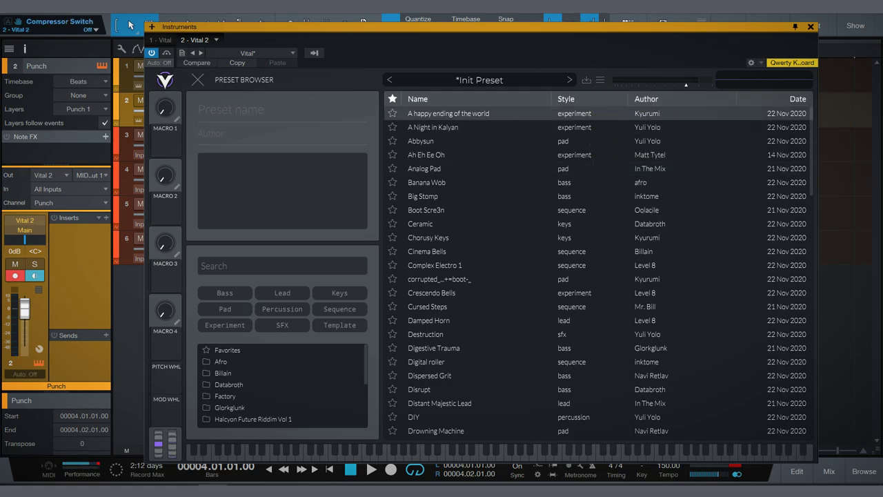
left_click(480, 80)
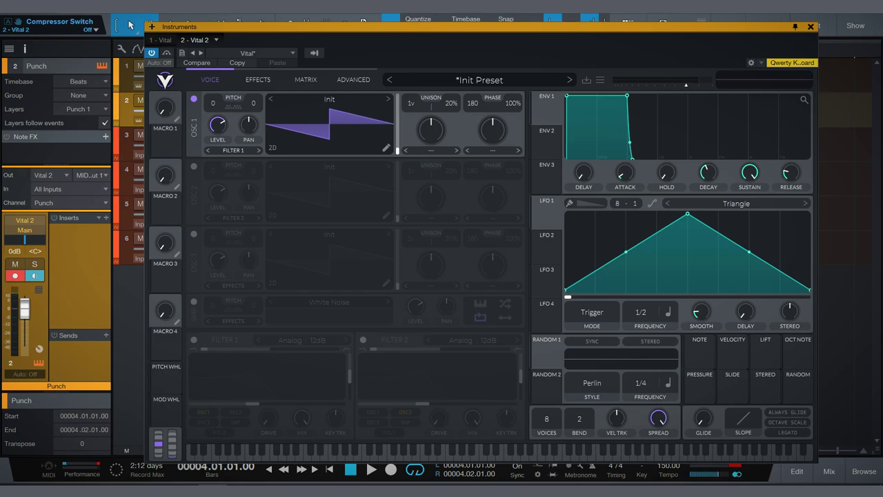
Modulate Oscillator 1 Transpose with Env 2 at an amount of about 35
left_click(306, 79)
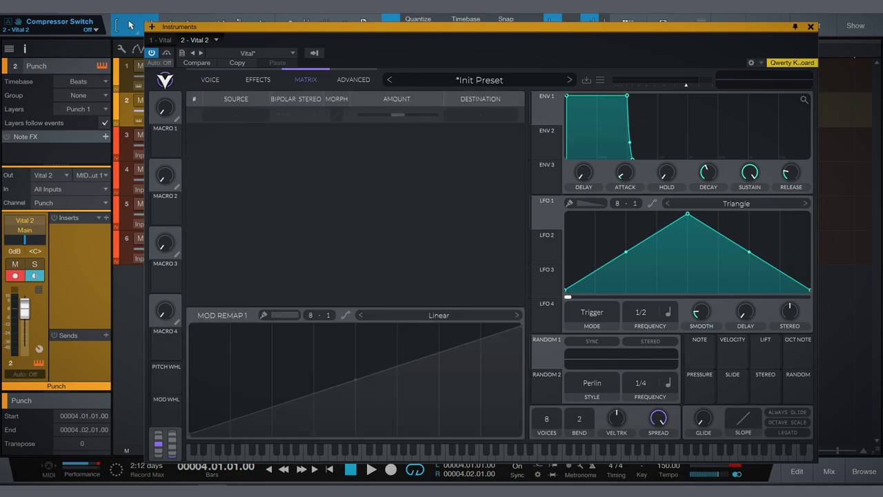
left_click(235, 114)
left_click(228, 122)
left_click(480, 114)
left_click(463, 164)
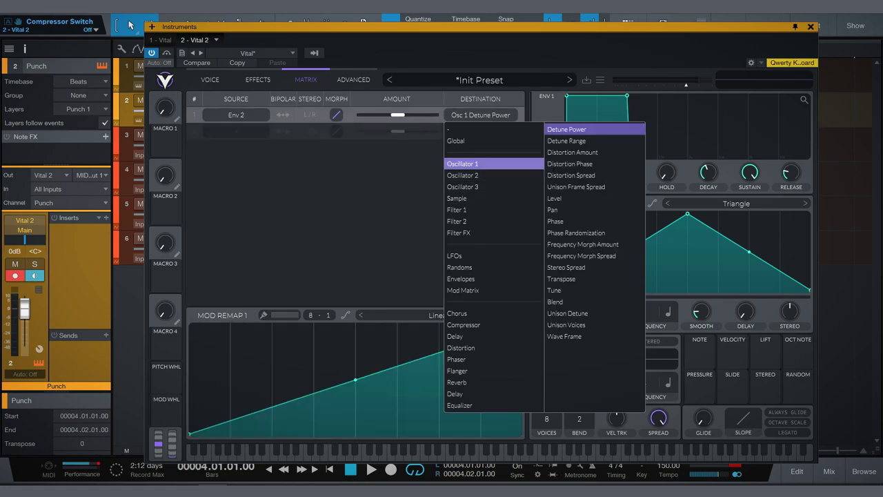
left_click(561, 278)
left_click_drag(398, 114, 413, 115)
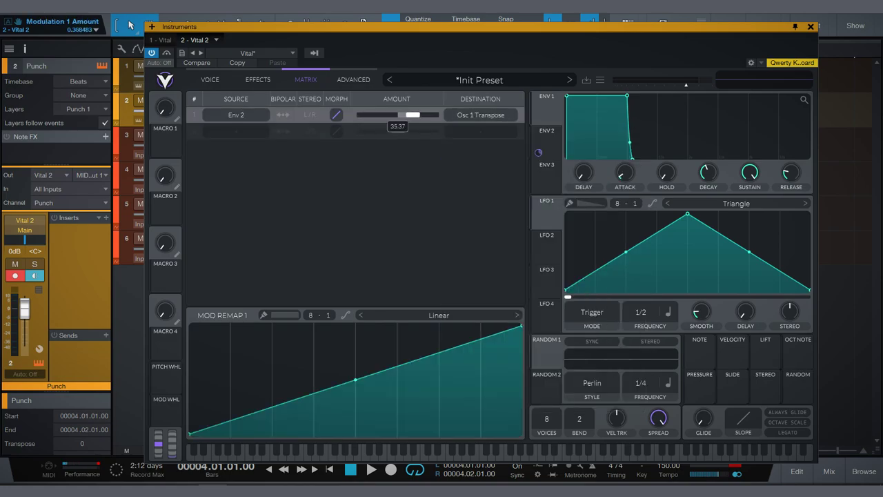
Shape Envelope 2 with a decay of about 0.22 s and no sustain, and transpose Oscillator 1 to -24
left_click_drag(627, 96, 573, 141)
left_click(209, 79)
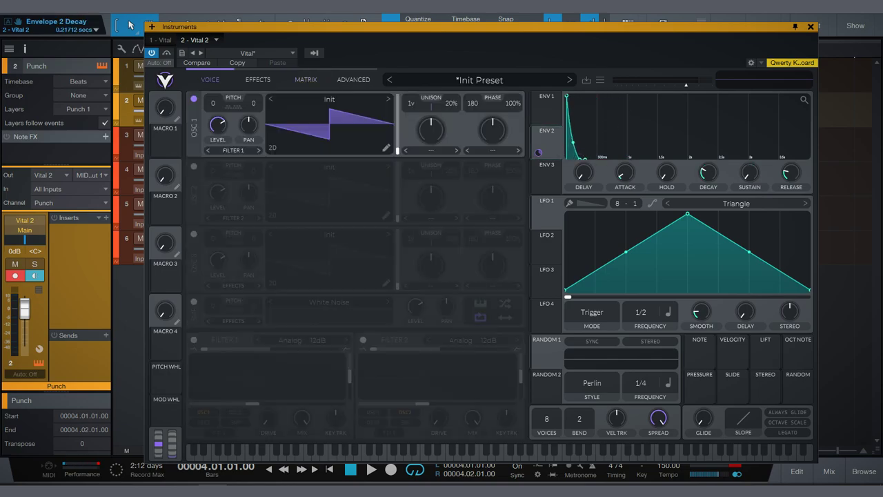
left_click_drag(212, 103, 213, 117)
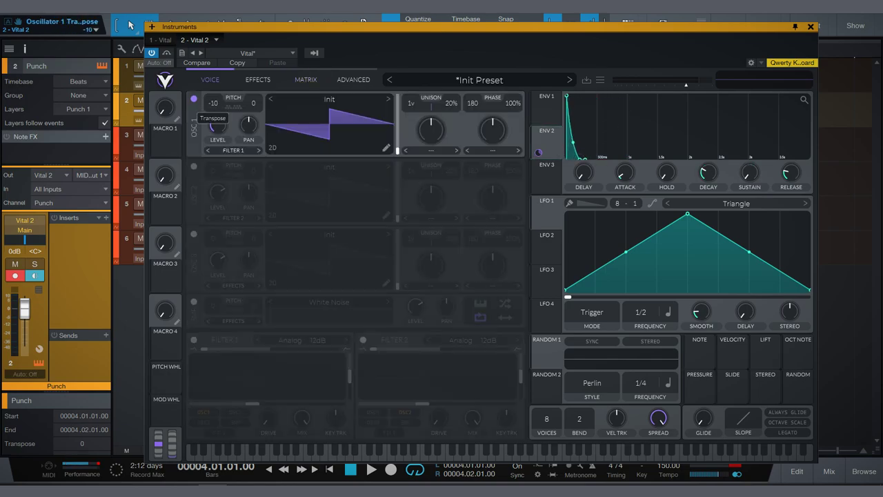
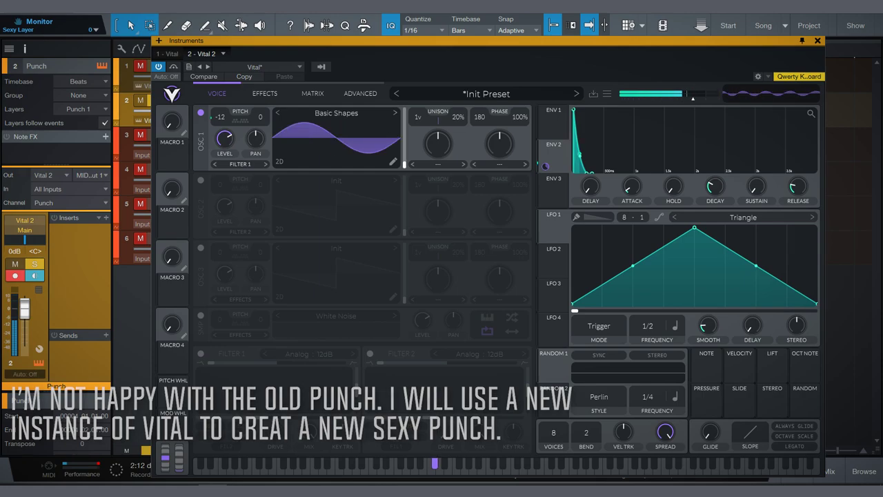
left_click_drag(221, 133, 221, 141)
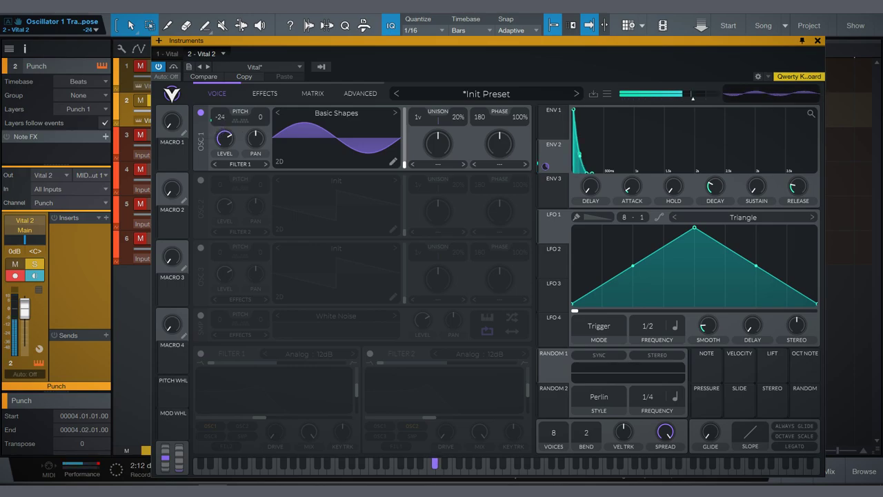
Set Envelope 2's decay to about 0.25 s and its Oscillator 1 Transpose modulation amount to about 41
mouse_move(591, 172)
left_mouse_down()
mouse_move(609, 172)
mouse_move(586, 172)
left_mouse_up()
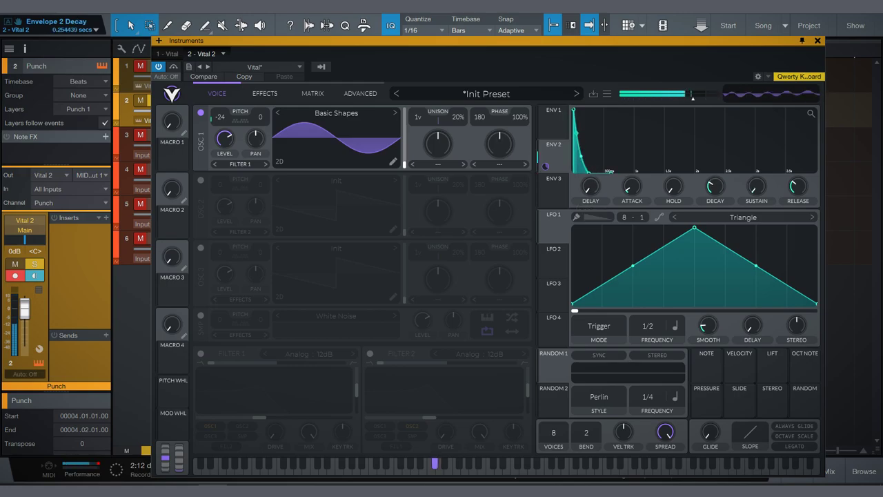
left_click(545, 167)
left_click(420, 128)
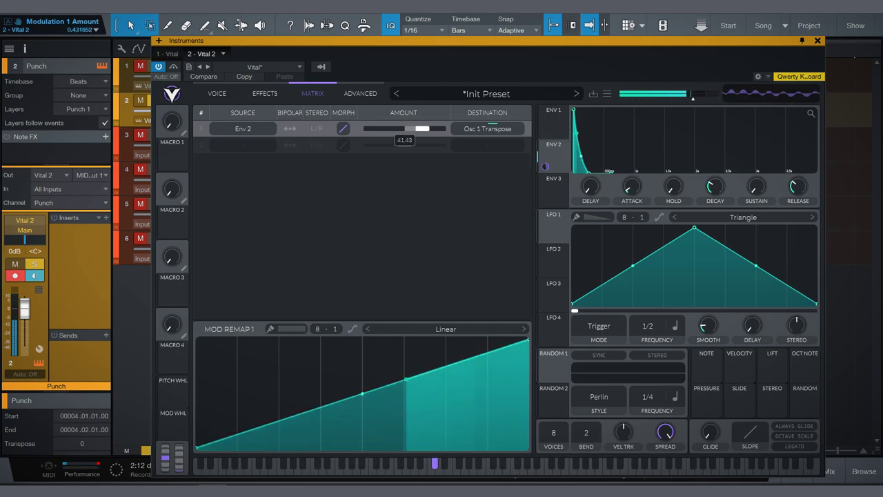
Enable the Distortion effect, and switch on Filter 1 with Oscillator 1 routed to it
left_click(265, 93)
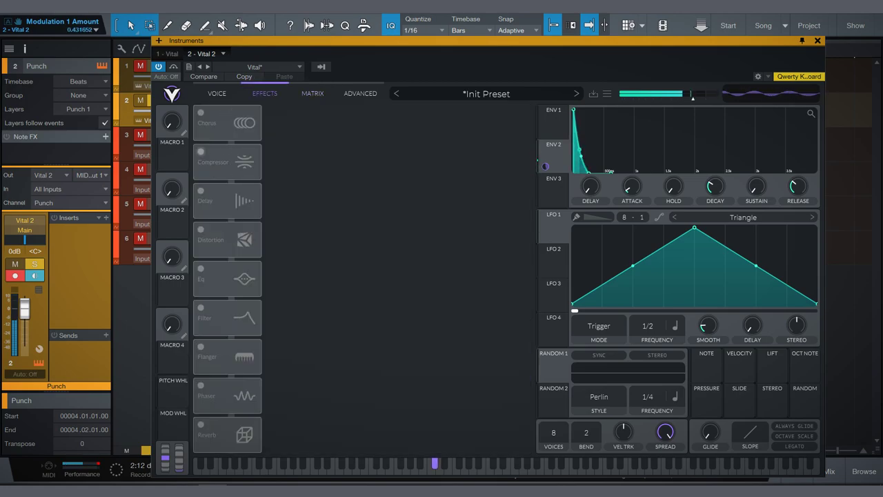
left_click(200, 229)
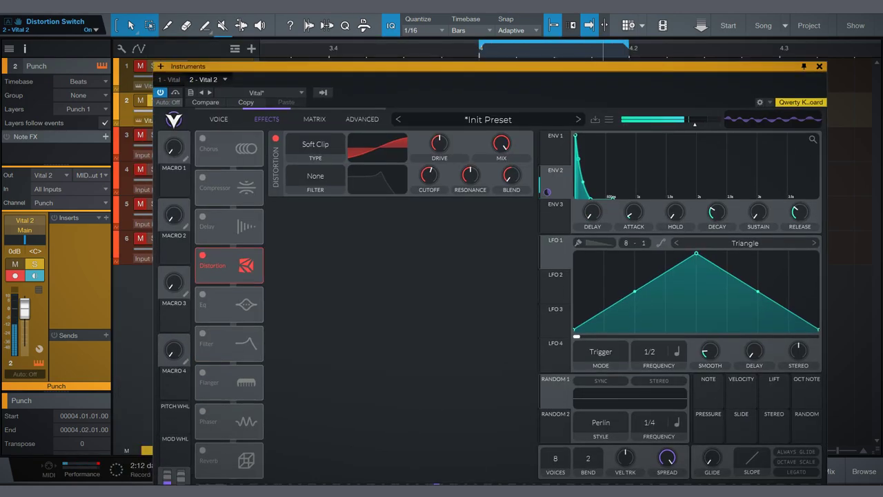
left_click(242, 190)
left_click(234, 236)
left_click(241, 190)
left_click(234, 213)
left_click(242, 190)
left_click(235, 201)
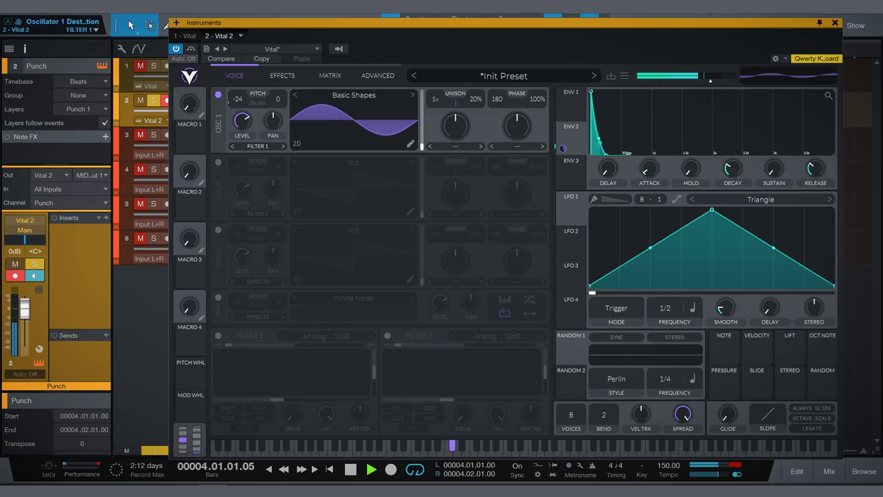
left_click(218, 336)
Set the Distortion type to Hard Clip with a drive of about 22.2 dB
left_click(282, 75)
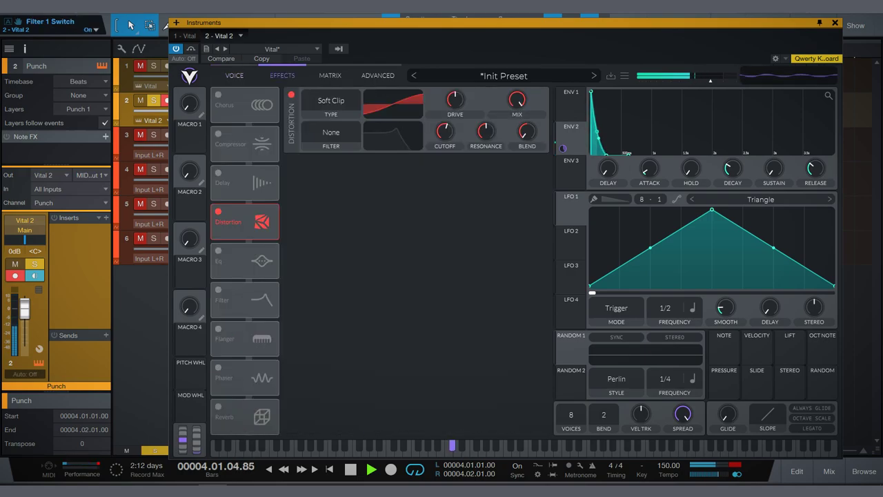
left_click_drag(455, 99, 455, 76)
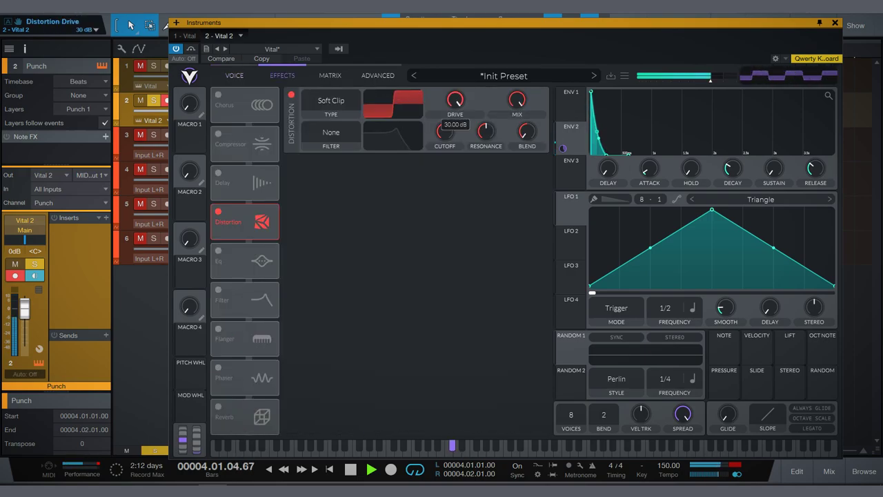
left_click(331, 100)
left_click(325, 138)
left_click_drag(454, 99, 455, 108)
left_click_drag(454, 99, 455, 103)
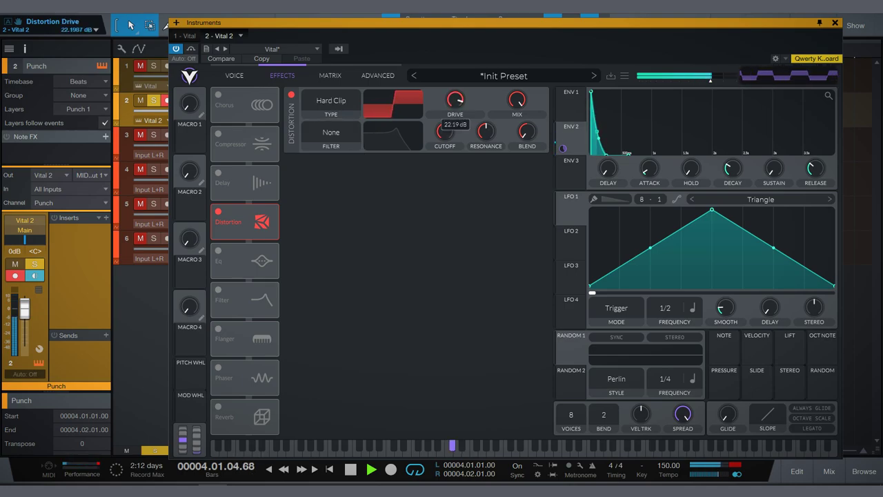
Transpose Oscillator 1 to -12, extend the loop's start back to 3.4.4, and play the punch
left_click(235, 75)
scroll(237, 99, "up", 5)
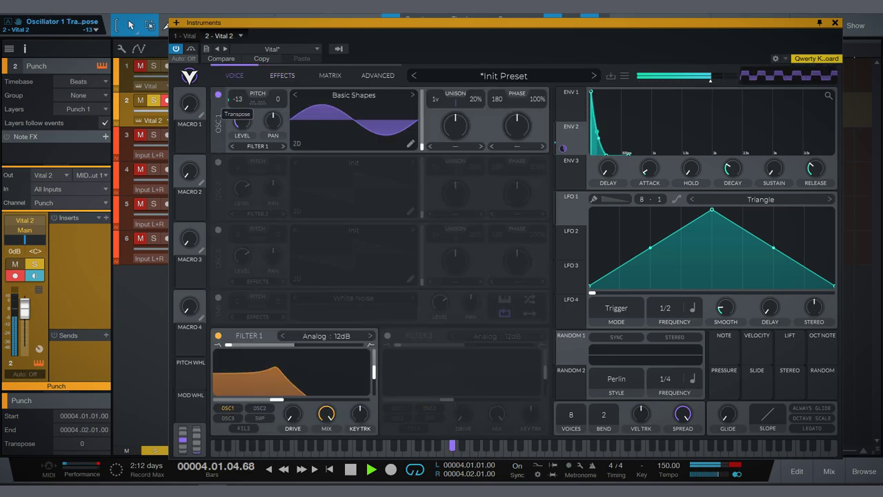
scroll(238, 99, "up", 1)
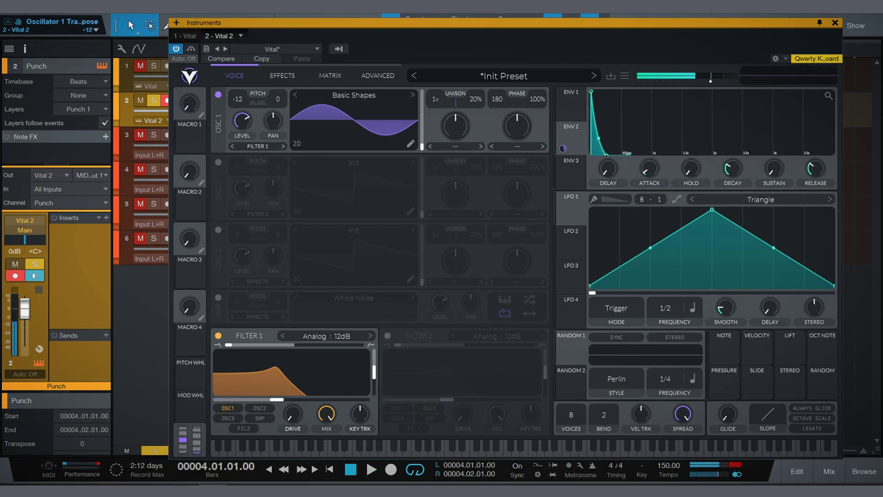
key("F11")
key("space")
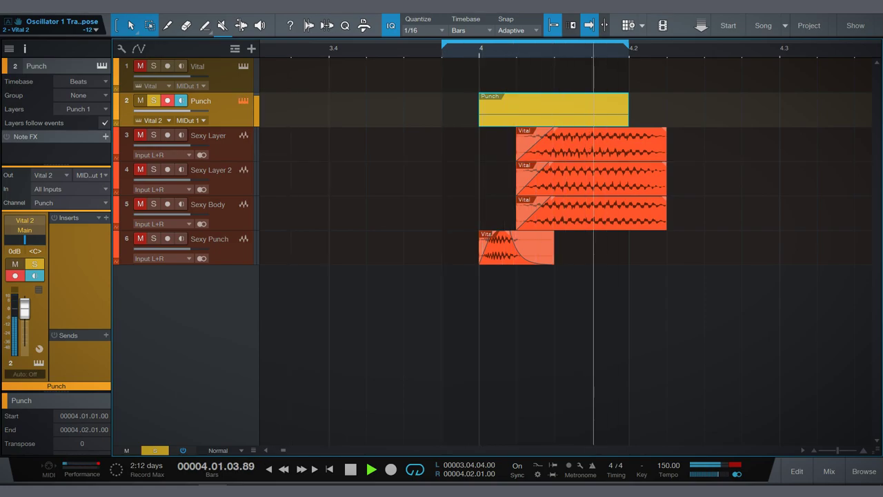
key("space")
Lower the pitch of the note in the Punch clip and start playback
key("F11")
left_click(282, 75)
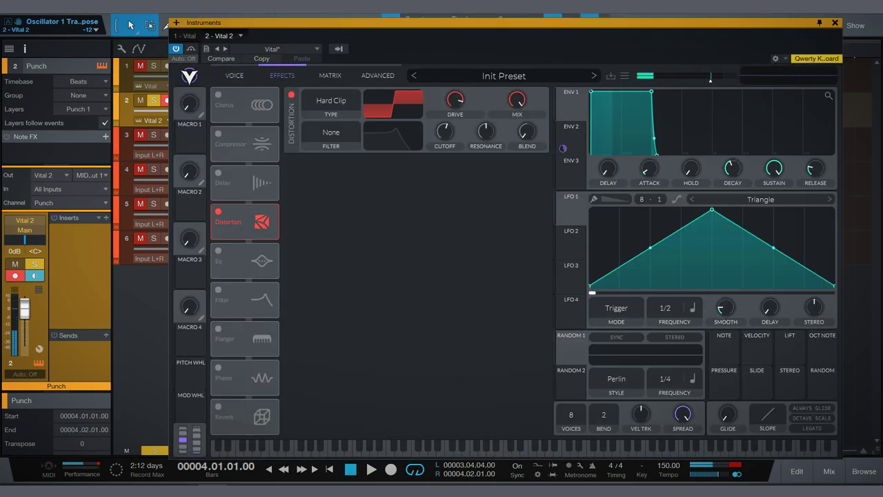
key("F11")
key("F2")
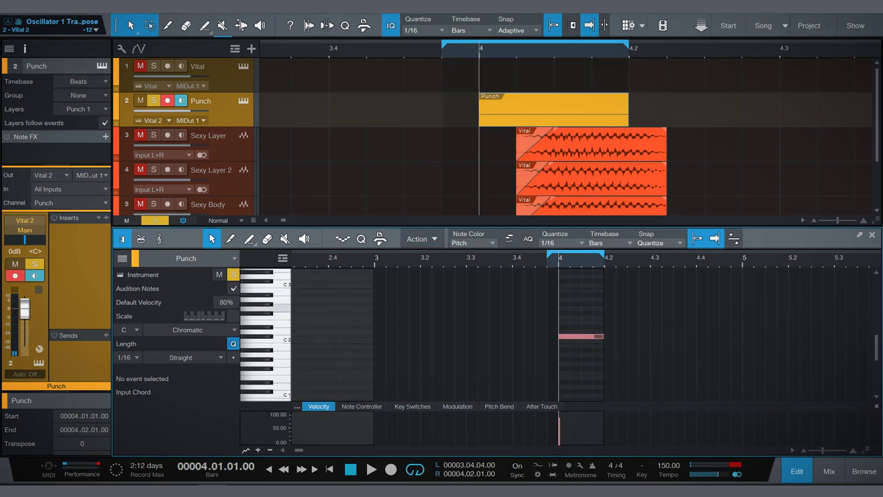
scroll(579, 325, "down", 1)
left_click_drag(580, 317, 583, 373)
key("space")
key("F2")
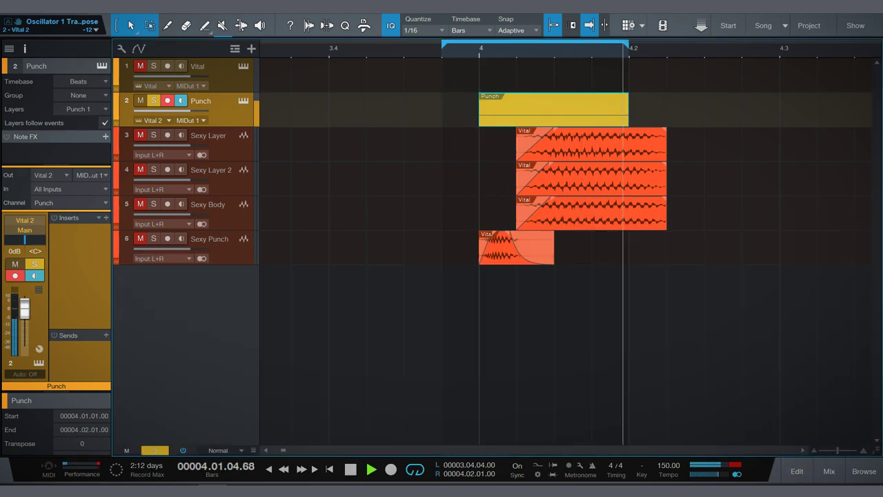
Shape Envelope 1 into a short decay without sustain and set Oscillator 1's level to about 0.64
key("F11")
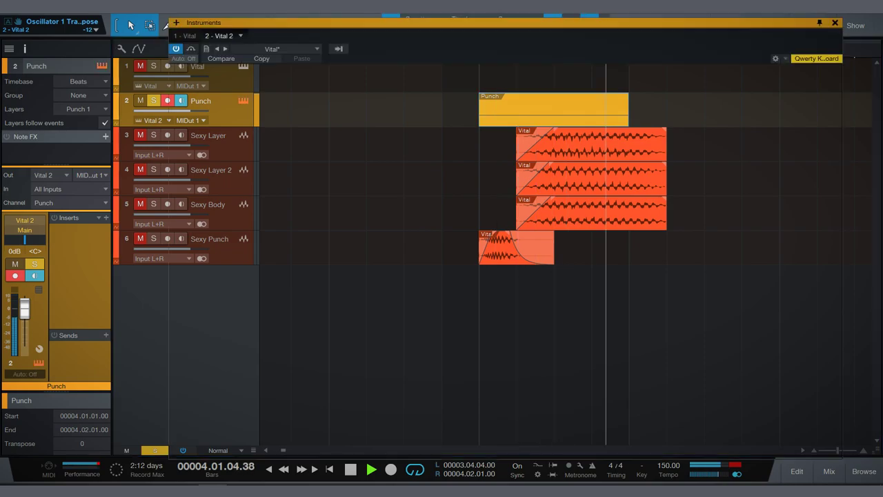
left_click_drag(651, 92, 603, 133)
mouse_move(243, 122)
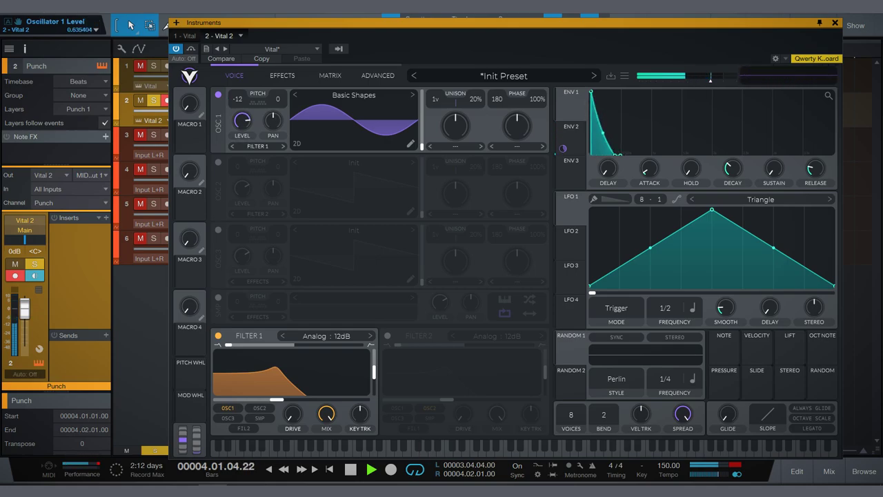
Try the Bit Crush distortion type with the drive lowered to about 15 dB or less
left_click(282, 75)
left_click(331, 100)
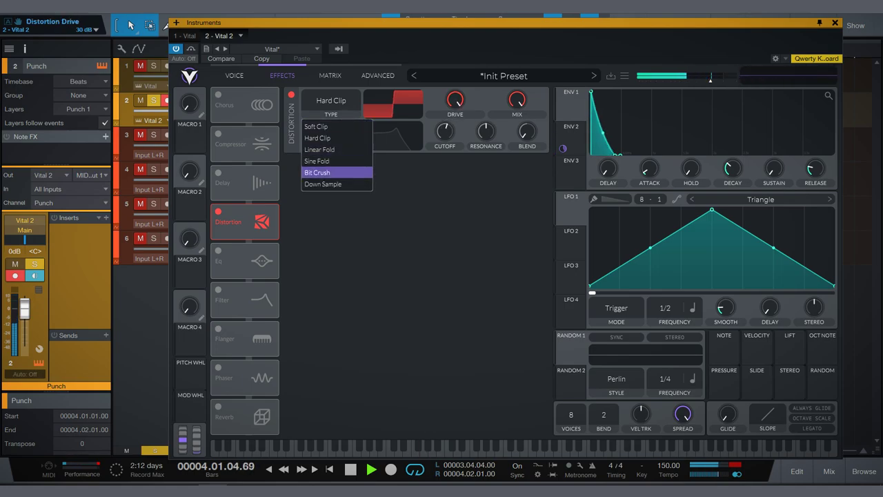
left_click(318, 172)
left_click(332, 100)
left_click(455, 100)
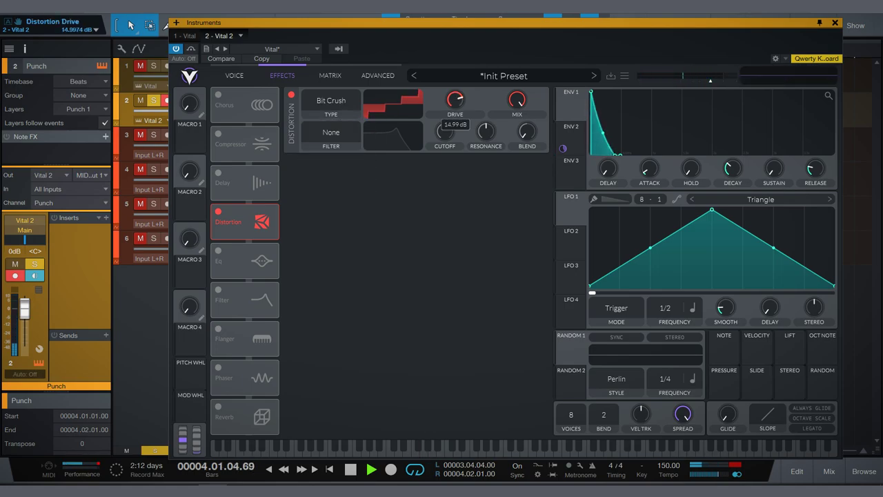
left_click_drag(455, 100, 455, 132)
Audition the Down Sample, Soft Clip, Hard Clip and Linear Fold distortion types on the punch
left_click(331, 100)
left_click(323, 184)
left_click(331, 100)
left_click(316, 126)
left_click(331, 100)
left_click(317, 138)
left_click(331, 100)
left_click(320, 149)
Set the Distortion type to Soft Clip with a drive of about 9.6 dB
left_click(331, 100)
left_click(316, 126)
left_click_drag(455, 100, 456, 87)
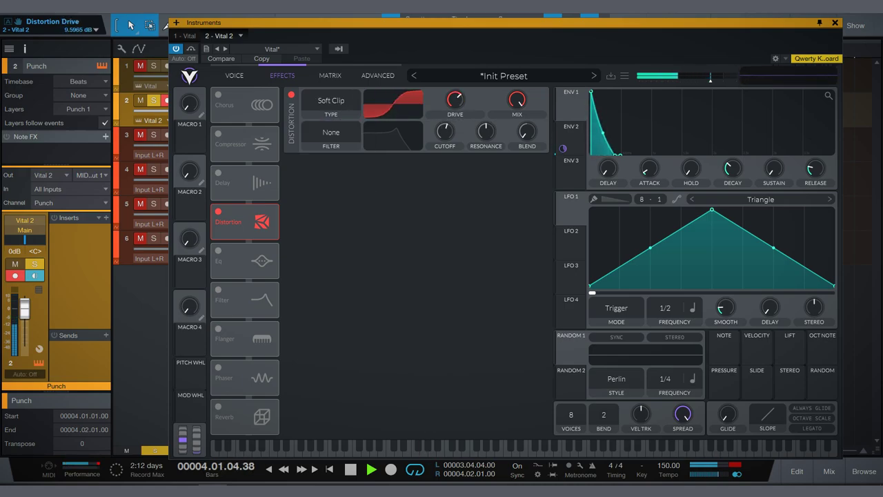
Set Oscillator 1's unison detune and phase randomization to 0%, and fully open Filter 1's cutoff with 0% resonance
left_click(234, 75)
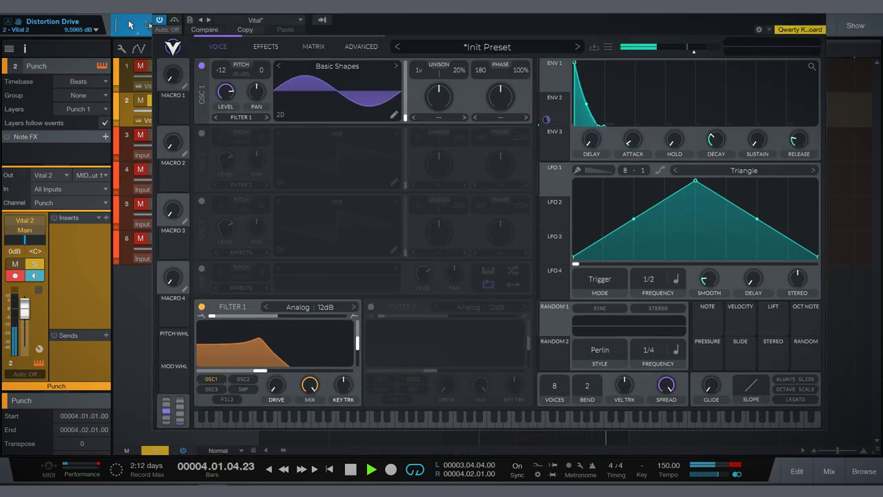
left_click_drag(501, 96, 501, 131)
left_click_drag(439, 97, 439, 131)
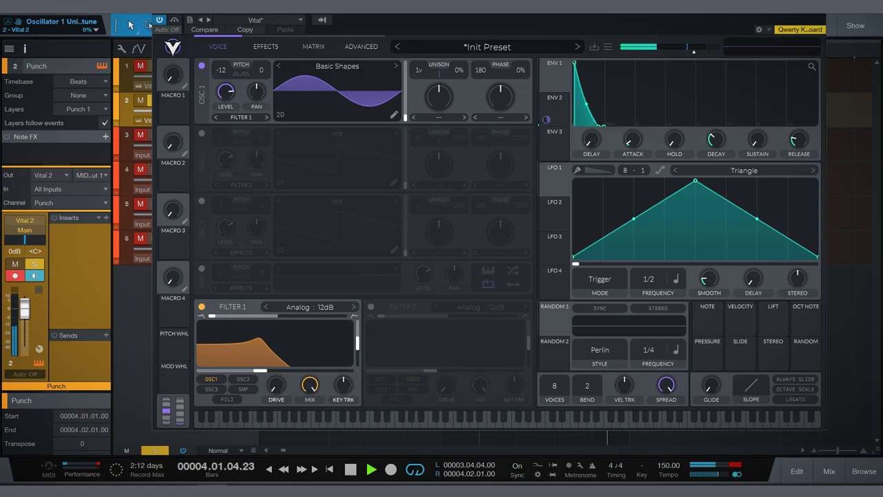
left_click_drag(260, 370, 357, 364)
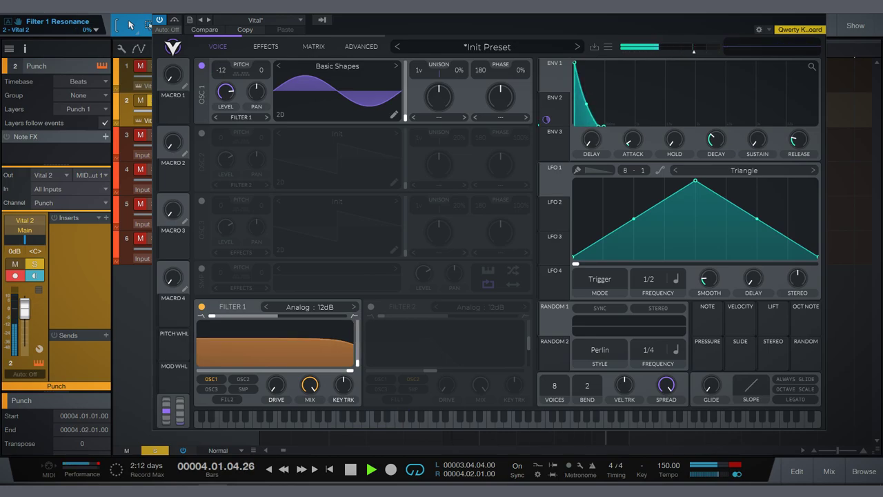
Enable the Sample source at level 0 and modulate its level with Envelope 3, using a decay of about 0.02 s and no sustain
left_click(202, 201)
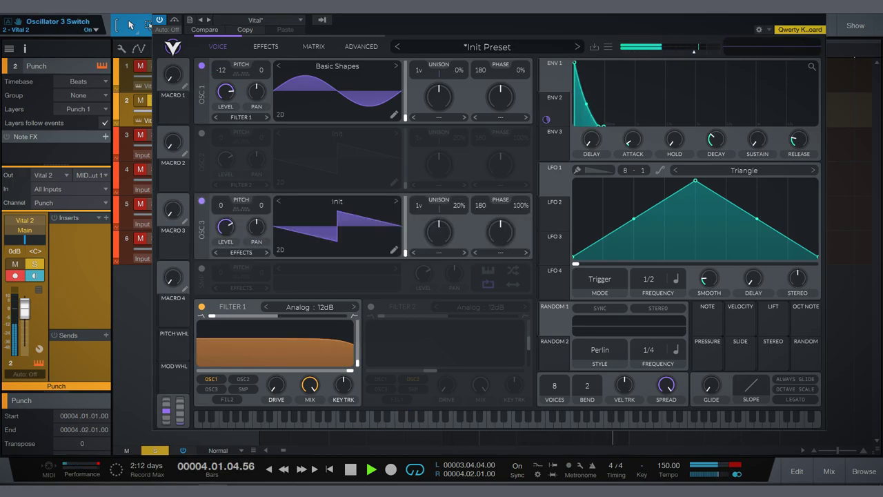
left_click(201, 201)
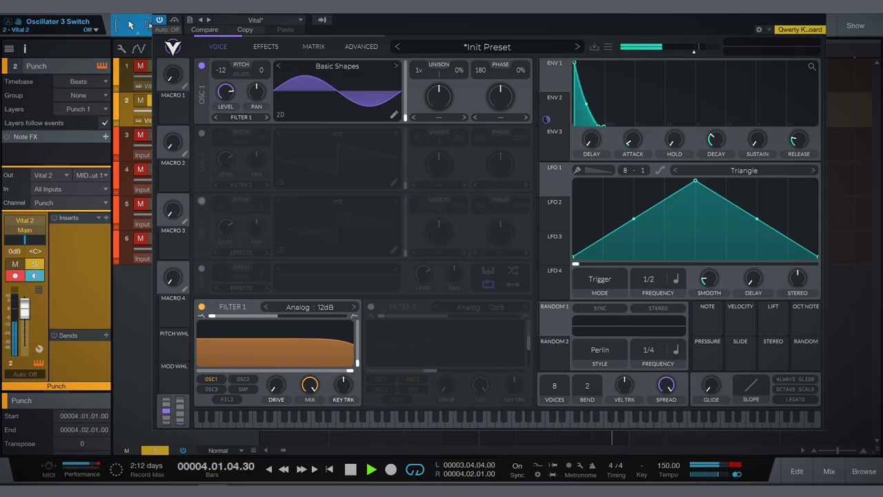
left_click(202, 269)
left_click(424, 274)
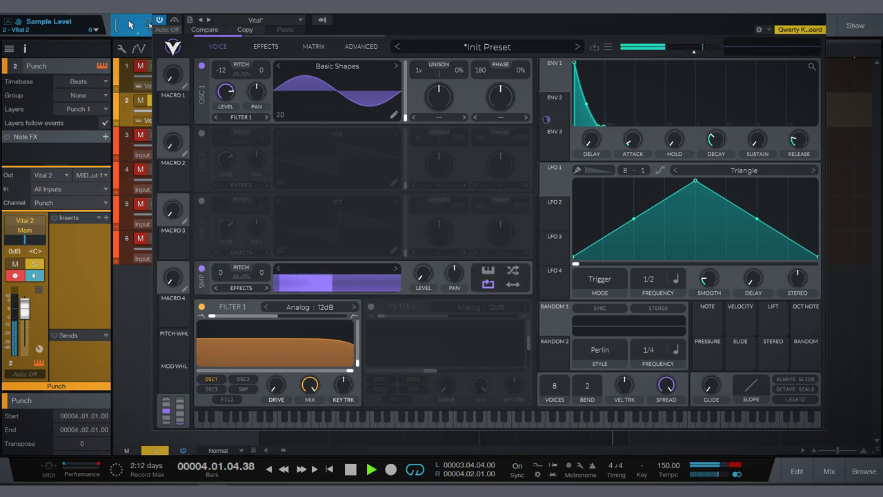
left_click(554, 138)
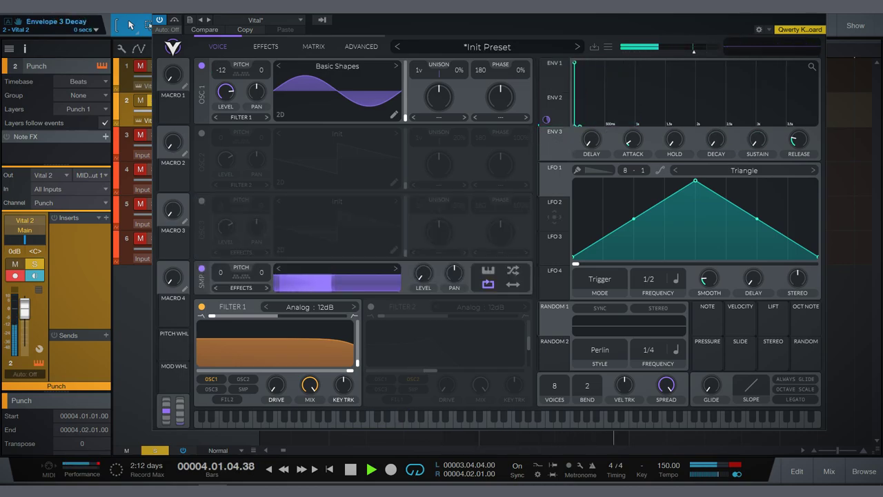
left_click_drag(545, 119, 423, 298)
left_click_drag(674, 140, 716, 138)
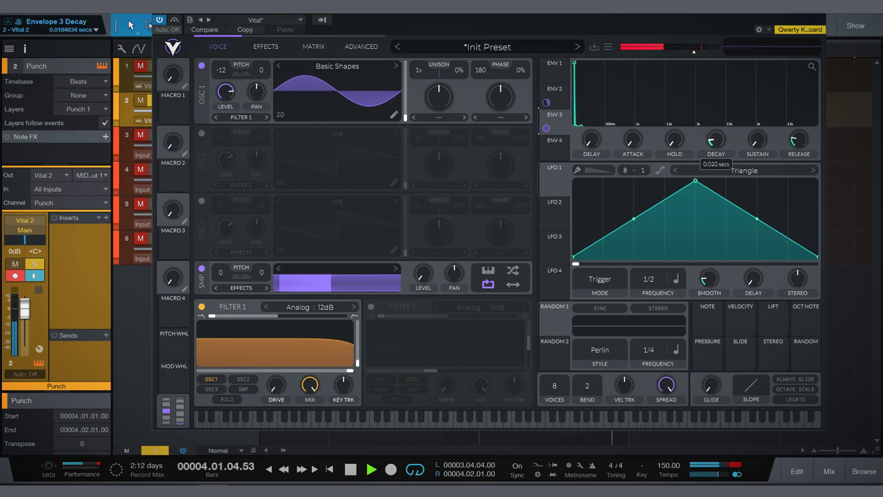
Enable Filter 2 with the Sample source routed to it and raise its cutoff to 76 semitones
left_click(371, 307)
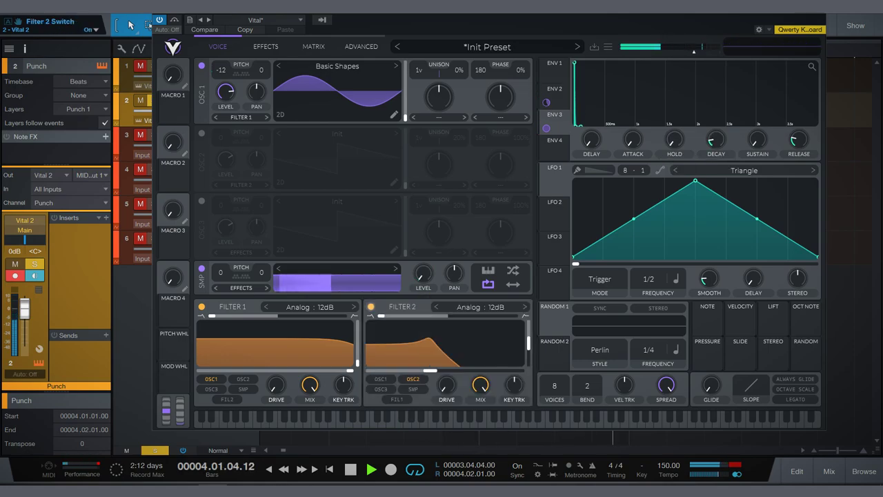
left_click(241, 287)
left_click(224, 312)
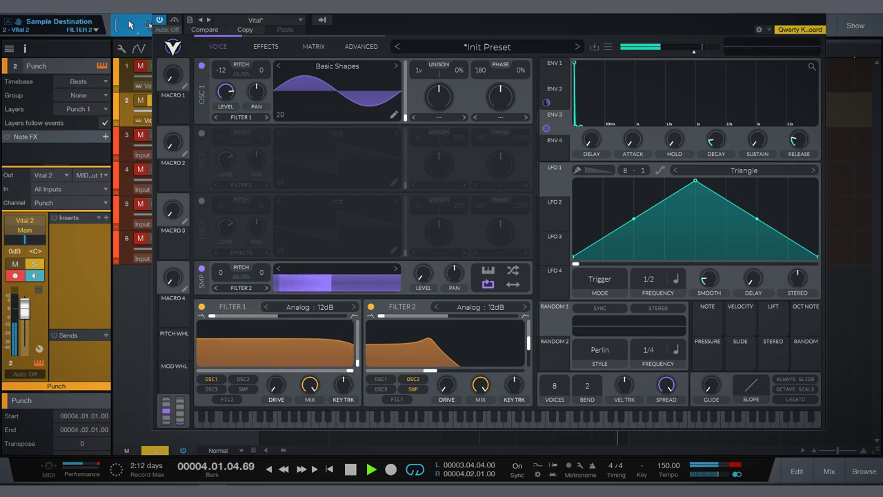
left_click_drag(429, 371, 521, 371)
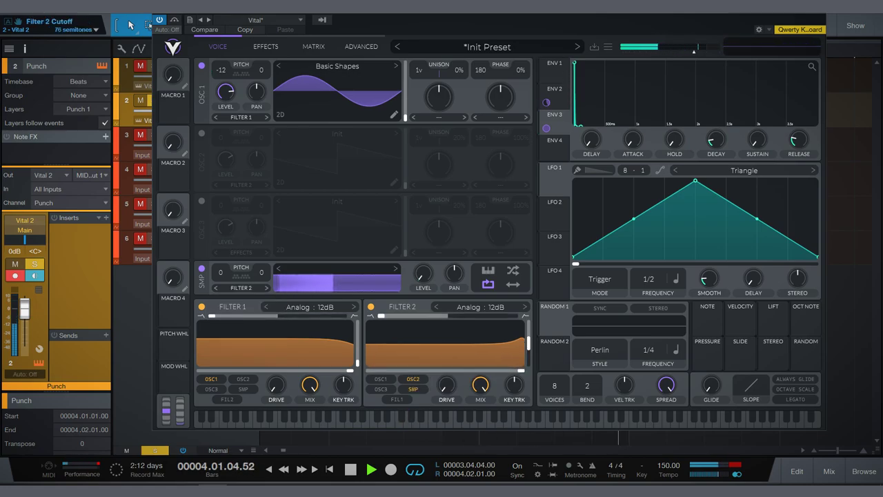
Change Filter 2's model to Ladder with the Notch Blend style
left_click(478, 306)
left_click(624, 320)
left_click(545, 332)
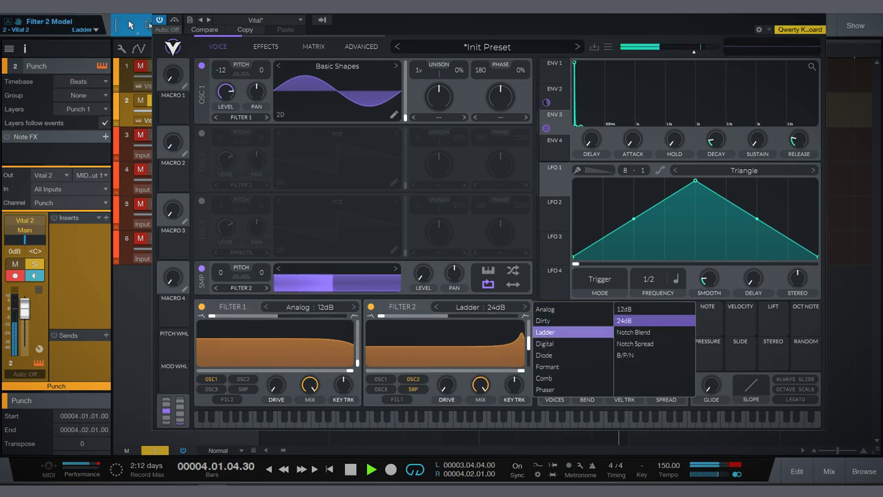
left_click(633, 332)
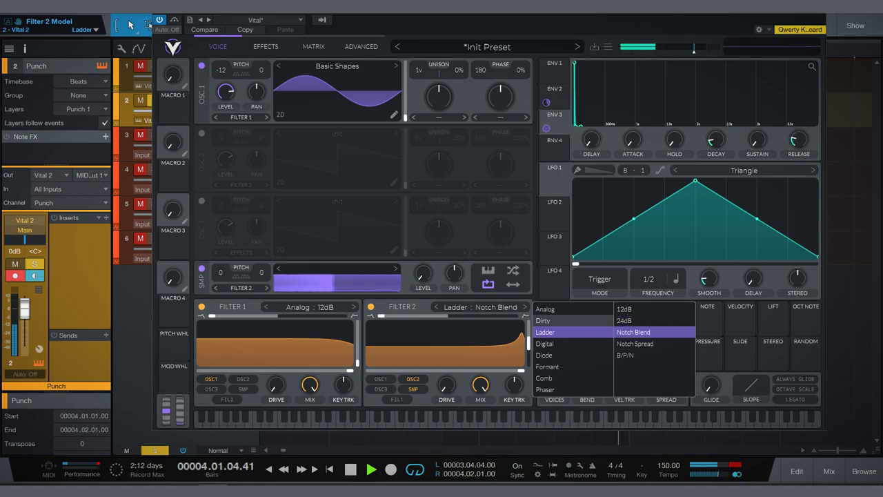
Turn Filter 2 into a high-pass with 0% resonance, blend near maximum and a cutoff above the middle of its range
left_click(522, 370)
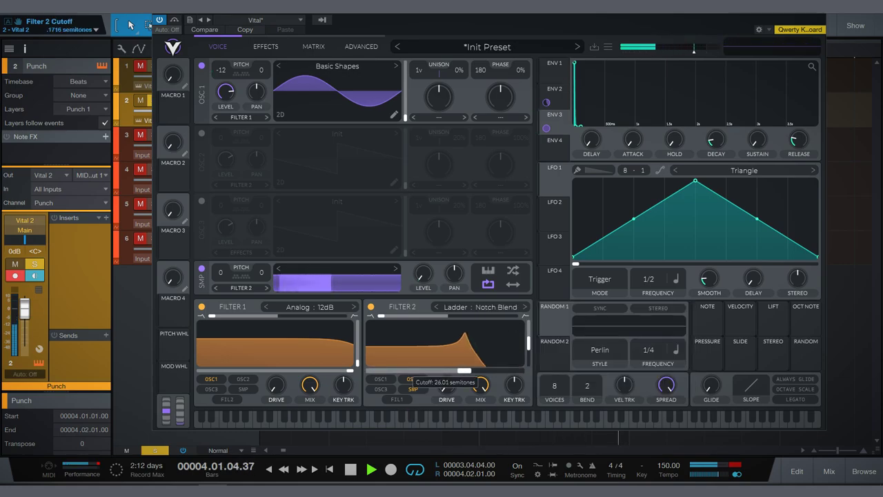
left_click_drag(528, 339, 529, 364)
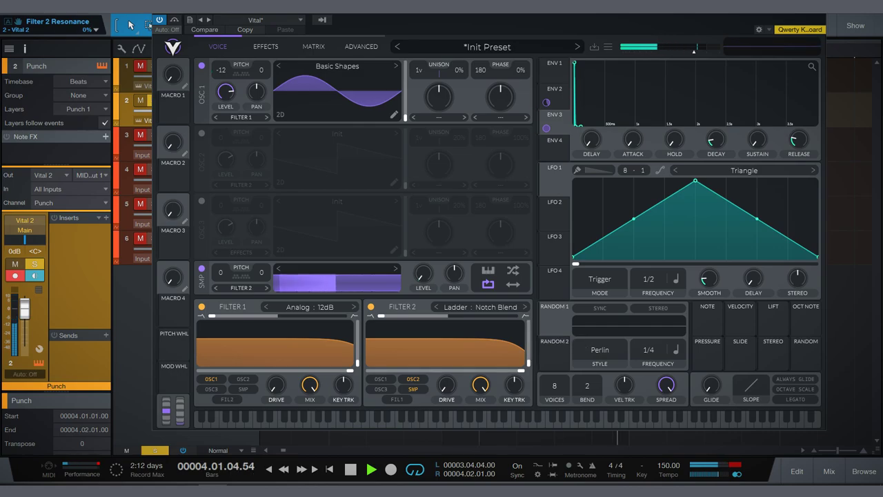
left_click_drag(382, 315, 515, 315)
left_click_drag(521, 370, 476, 371)
Set Envelope 3's modulation amount on the Sample level to about 0.24 and stop playback
left_click_drag(424, 296, 423, 324)
left_click_drag(547, 128, 423, 274)
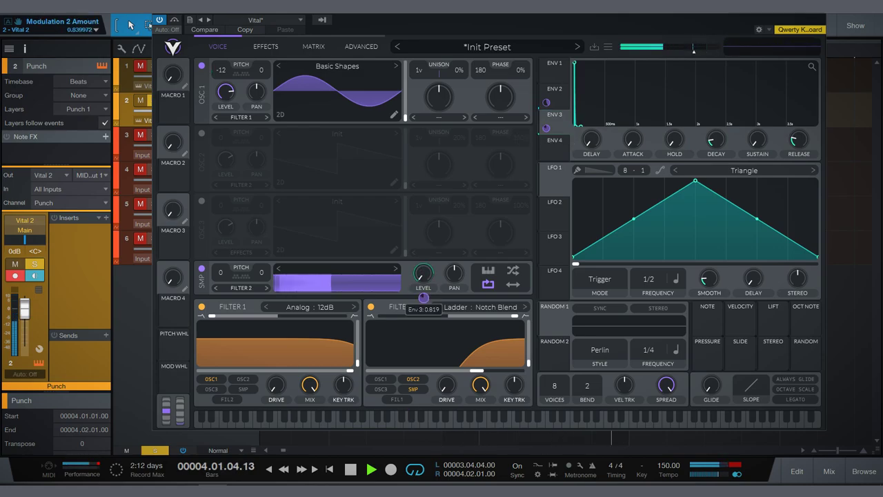
left_click_drag(424, 297, 424, 293)
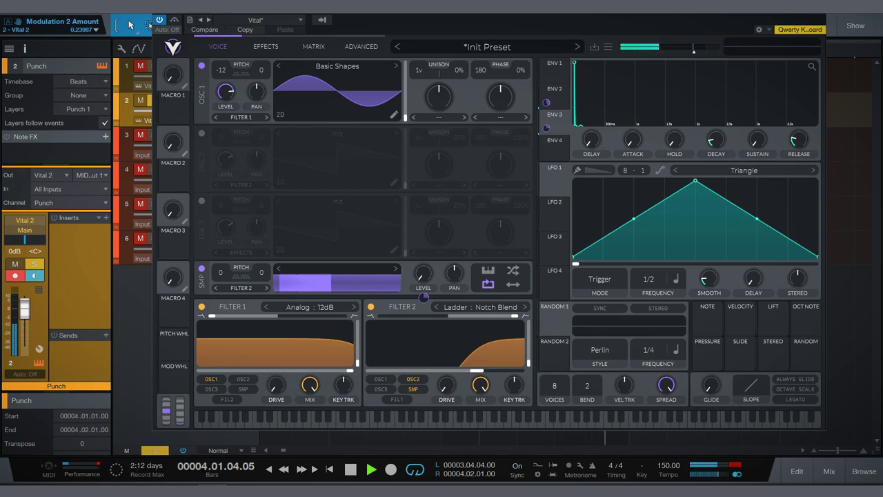
key("space")
Adjust the Distortion drive to about 11.4 dB while checking the sound in playback
left_click(315, 103)
left_click(297, 129)
left_click_drag(438, 70, 439, 66)
key("space")
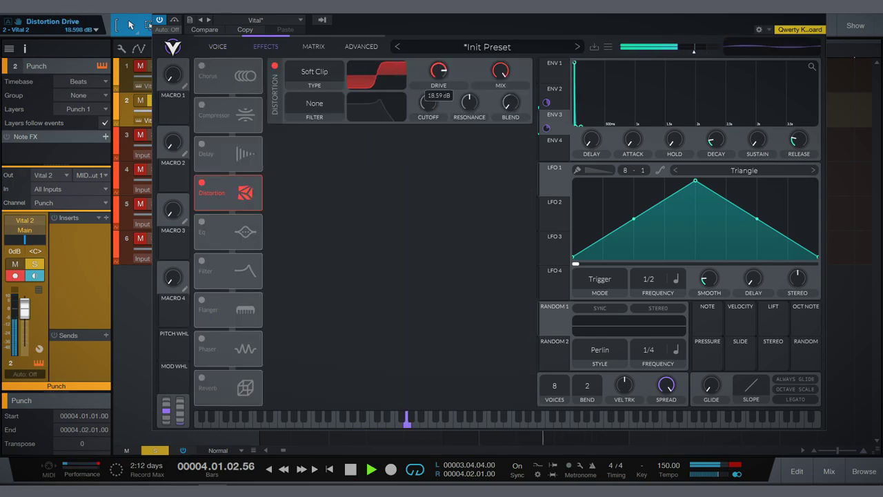
key("space")
Add a modulation matrix row routing Env 4 to Oscillator 1 Transpose and start playback
left_click(313, 47)
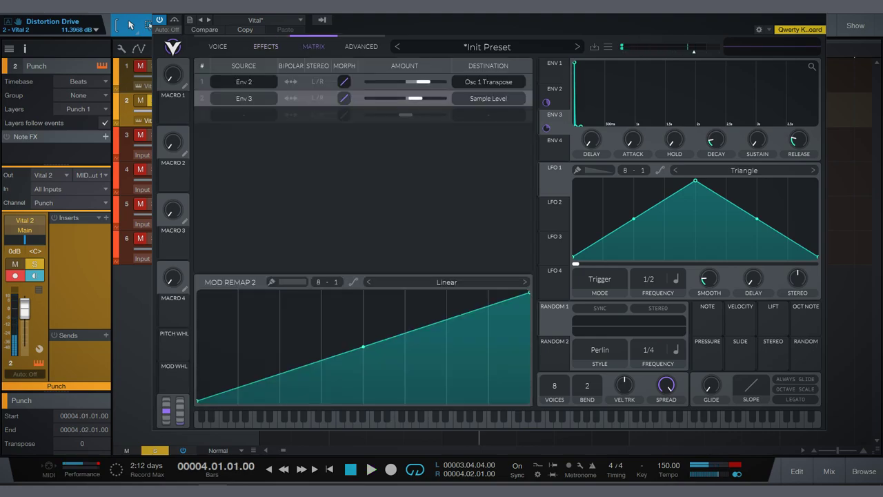
left_click(243, 115)
left_click(245, 111)
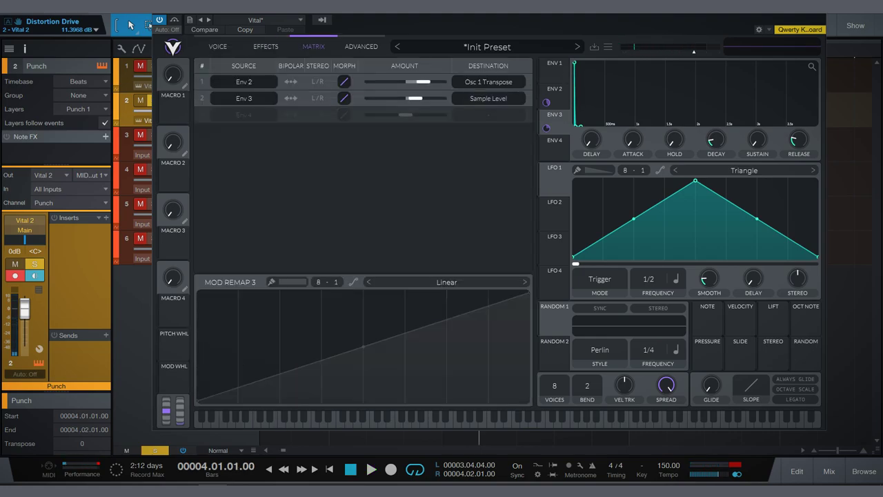
left_click(489, 115)
left_click(575, 129)
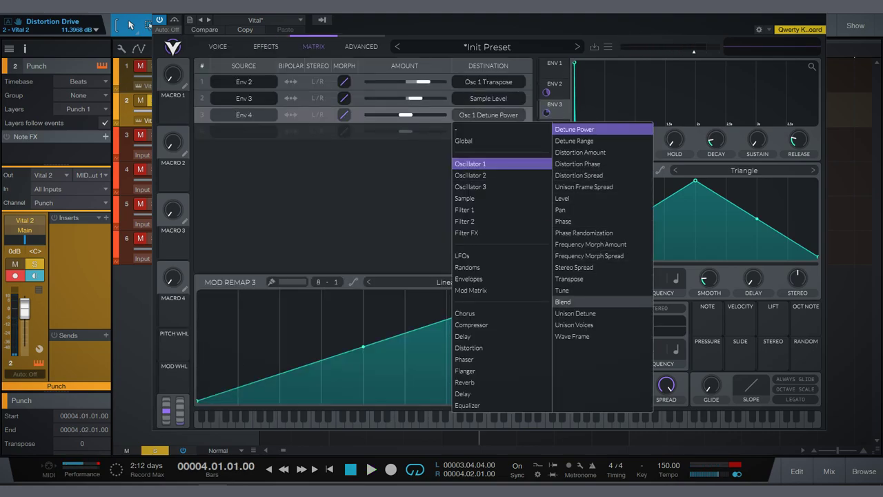
left_click(570, 279)
key("space")
Set the amount of the Env 4 to Oscillator 1 Transpose modulation slightly below zero
left_click(361, 46)
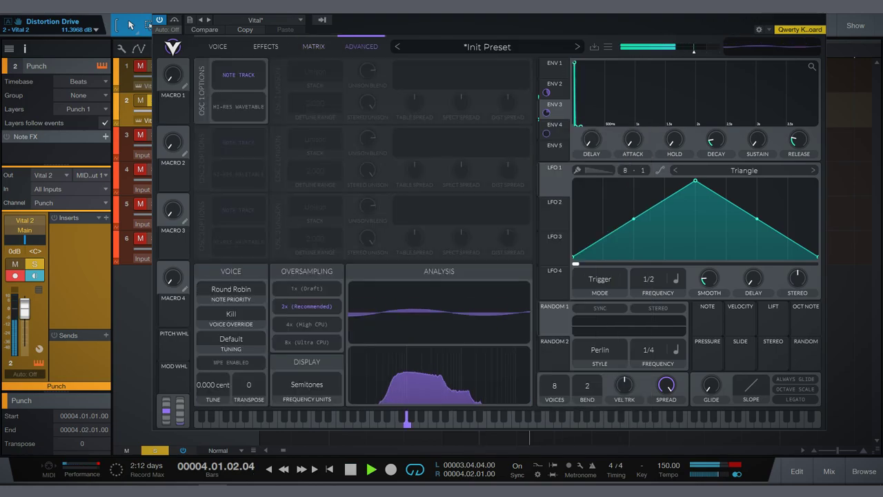
left_click(218, 47)
left_click(314, 46)
left_click_drag(406, 115, 400, 114)
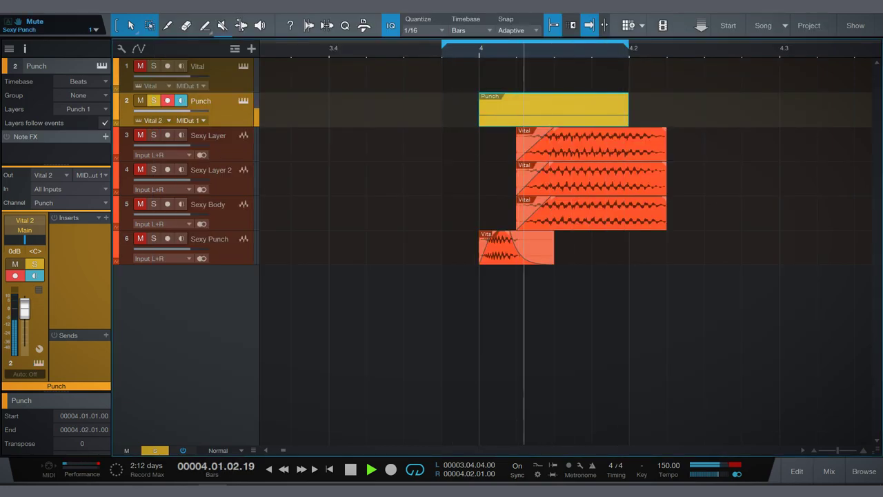
Insert ShaperBox 2 on the Punch track and draw a VolumeShaper curve falling from full level to silence
left_click(106, 217)
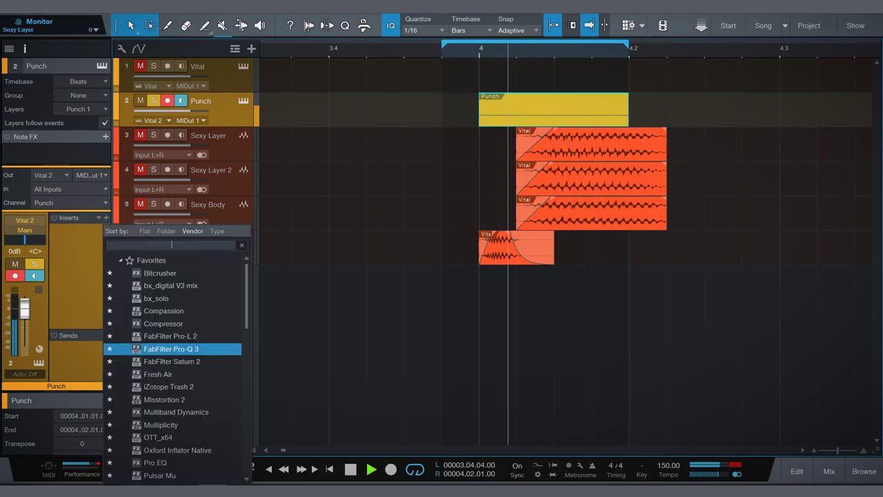
type("shaper")
key("Escape")
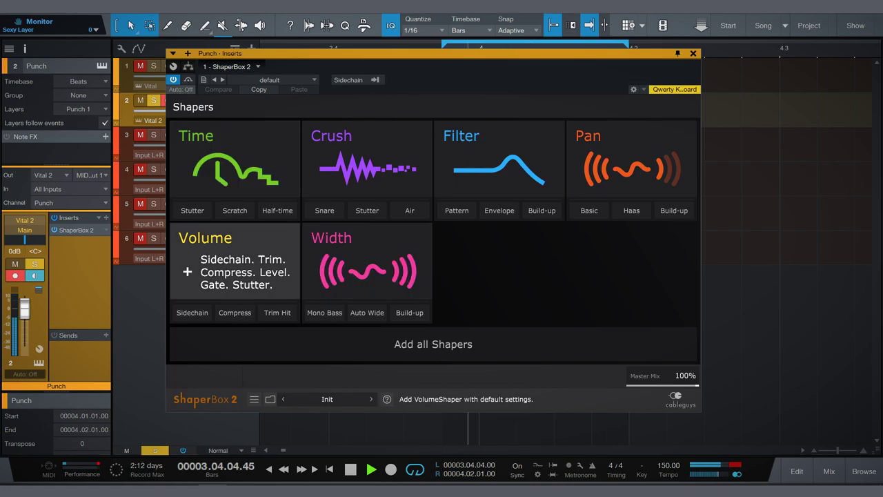
left_click(231, 266)
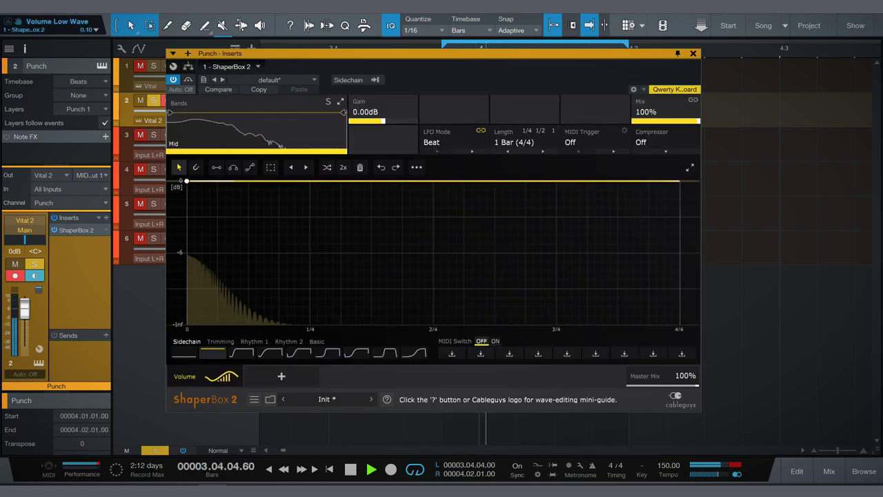
left_click_drag(341, 181, 318, 324)
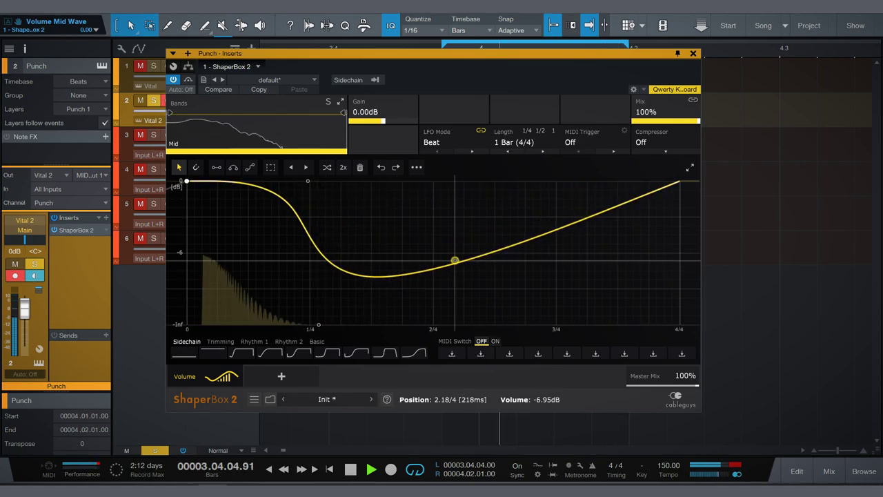
left_click_drag(456, 256, 454, 260)
left_click_drag(679, 181, 680, 324)
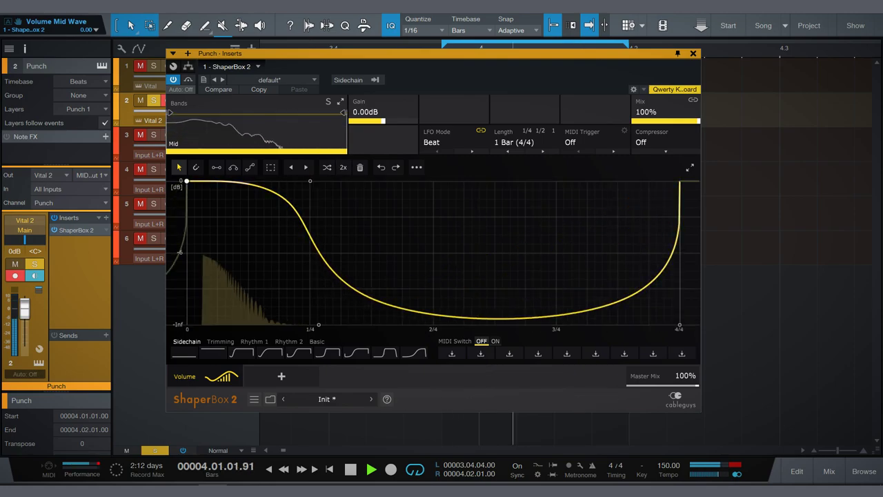
Set the VolumeShaper length to 1/4, reshape the middle of the volume curve and stop playback
left_click(527, 130)
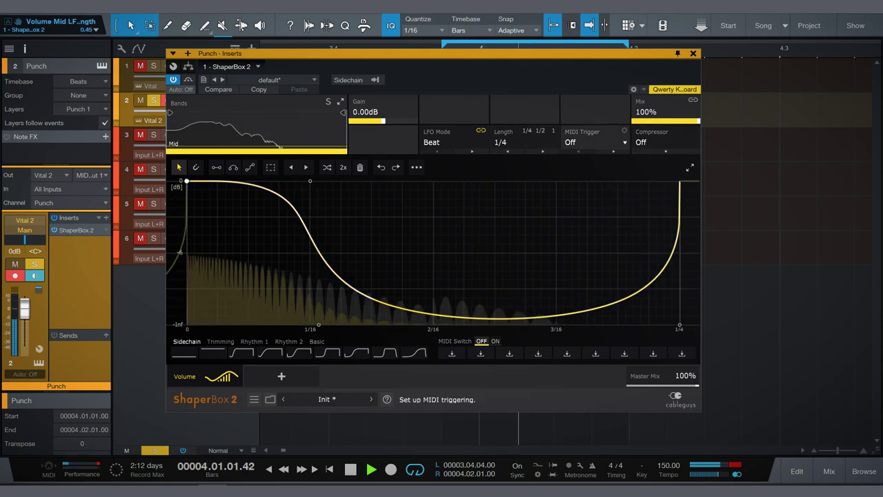
left_click_drag(311, 181, 466, 181)
left_click_drag(319, 317, 403, 325)
key("space")
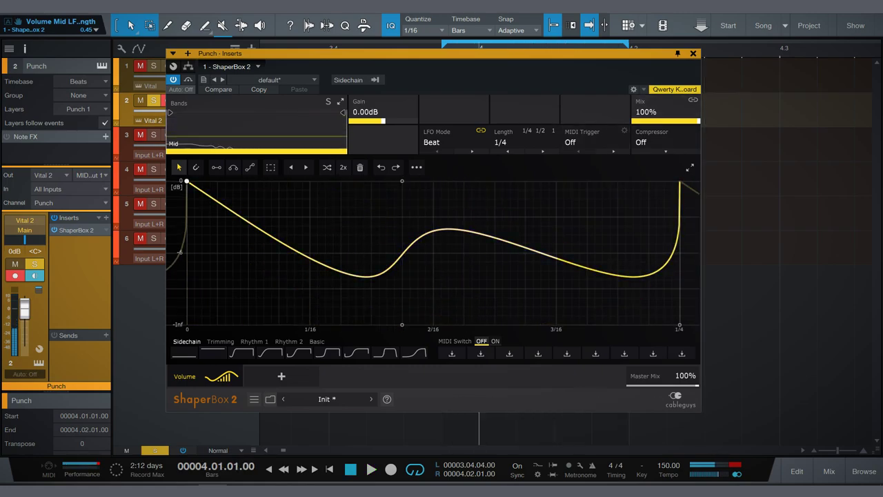
Close ShaperBox 2 and remove it from the Punch track's inserts
left_click(693, 53)
right_click(97, 229)
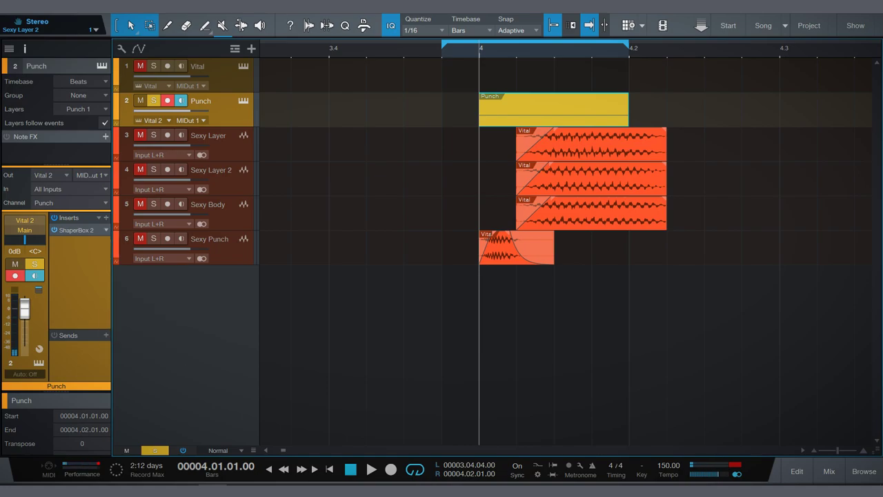
left_click(141, 350)
Insert LFOTool on the Punch track and shape its volume graph to hold full level briefly, then decay to zero
left_click(106, 217)
type("lfo")
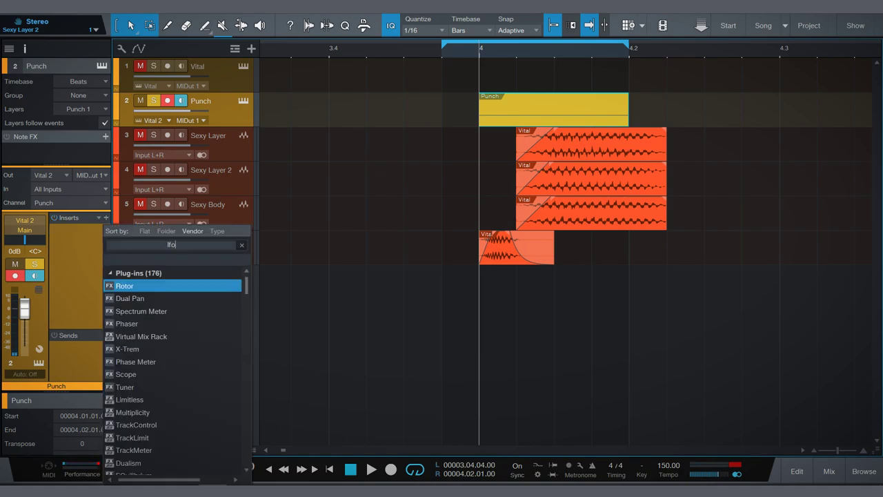
key("Return")
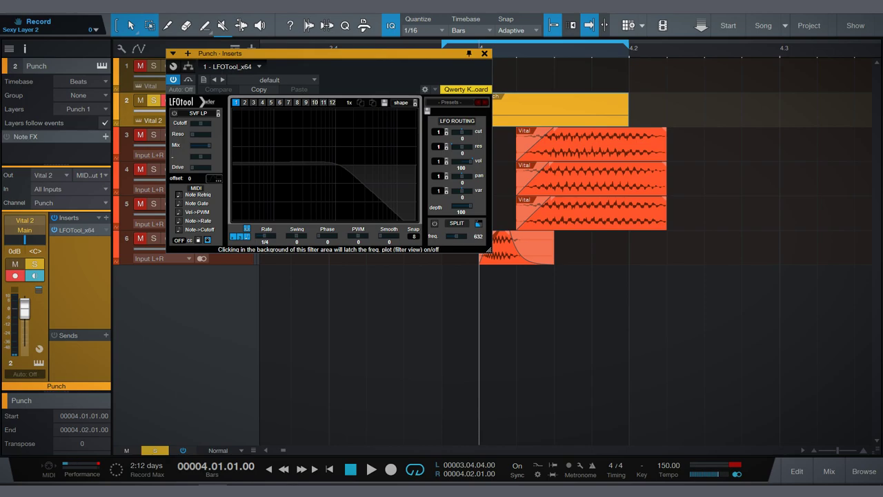
left_click_drag(233, 179, 234, 109)
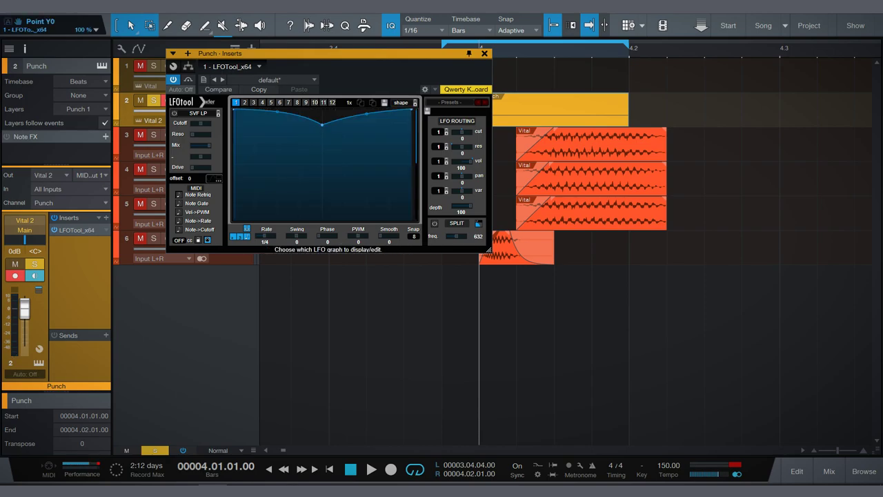
left_click_drag(367, 113, 366, 191)
left_click_drag(412, 109, 412, 220)
left_click_drag(321, 124, 257, 109)
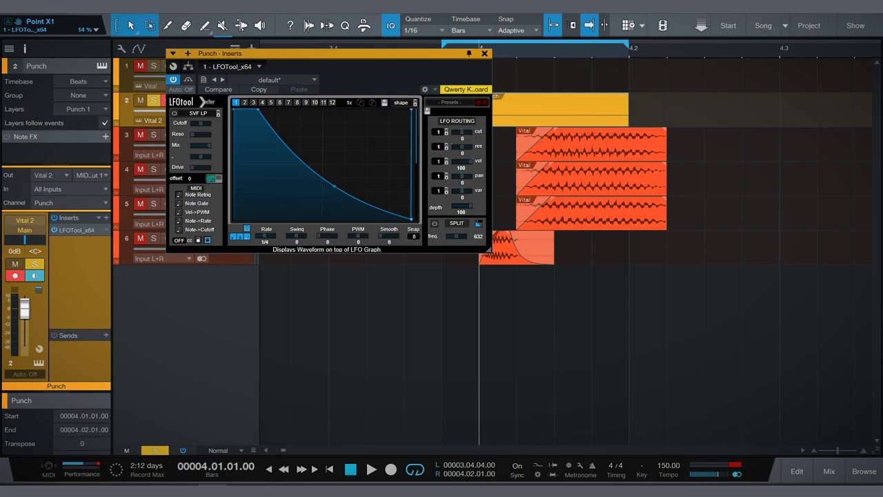
Tighten the LFOTool decay during playback so it reaches zero about three quarters through the graph
key("space")
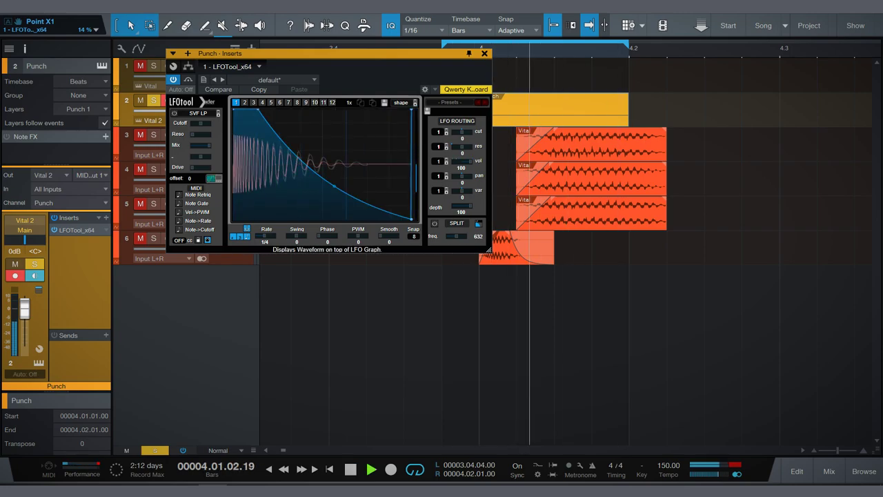
left_click_drag(334, 185, 329, 218)
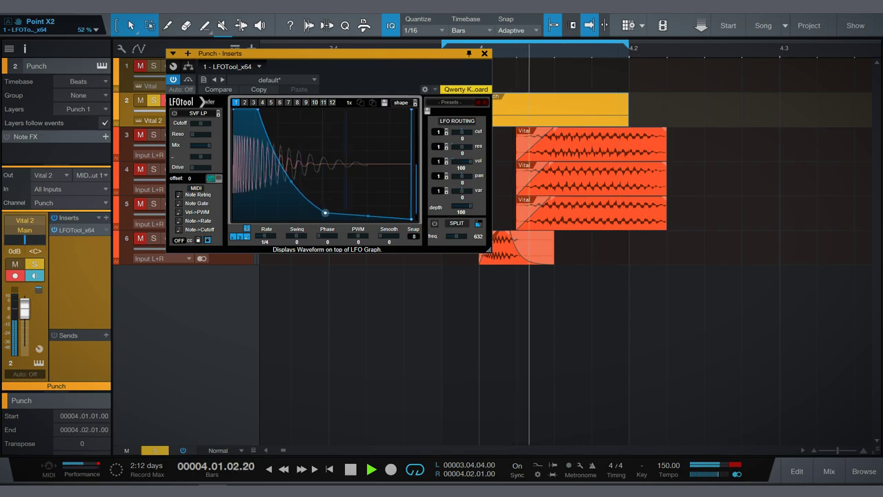
left_click_drag(293, 185, 323, 184)
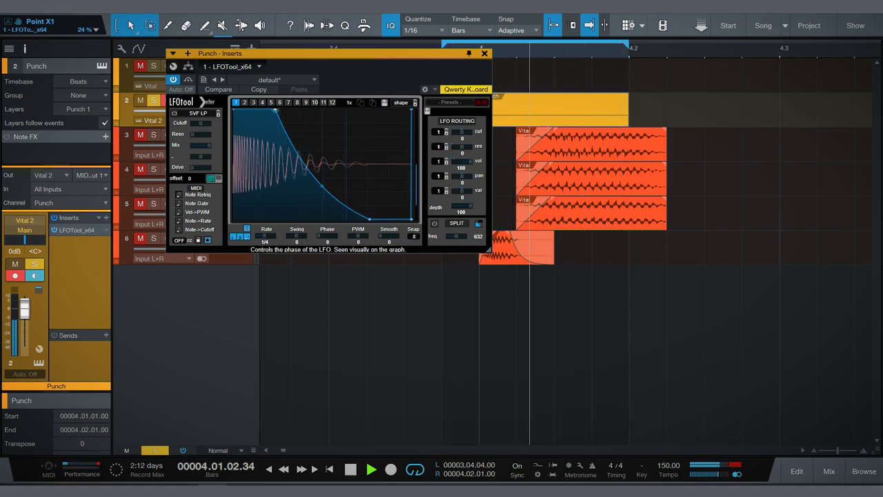
Insert FabFilter Pro-Q 3 on the Punch track with a low cut, a slight low boost and about a 2.4 dB dip near 392 Hz
left_click(105, 217)
left_click(170, 349)
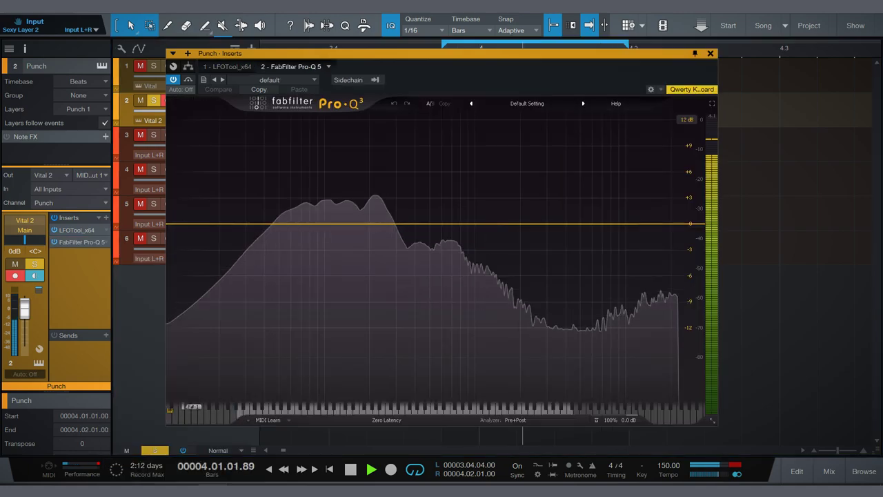
left_click(256, 219)
left_click_drag(338, 223, 414, 245)
left_click(304, 214)
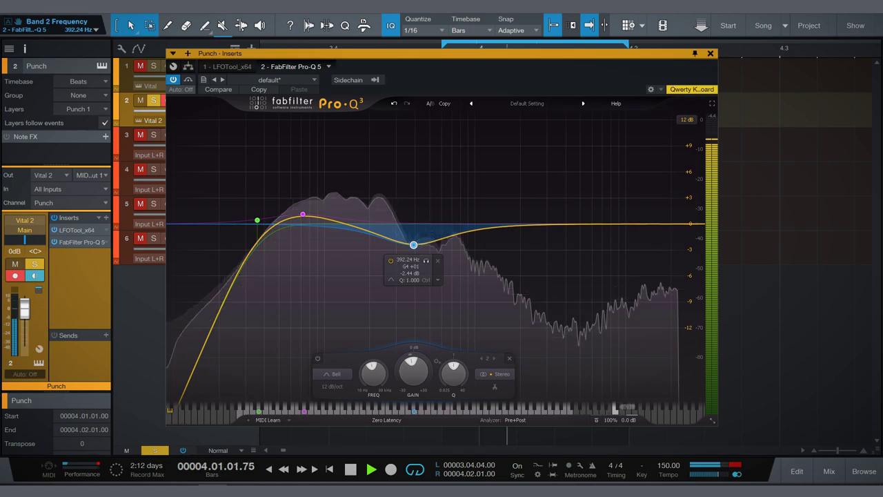
Add further high-frequency bands to the Punch EQ, the last at about 16.7 kHz, and close the plugin
left_click(615, 188)
left_click_drag(615, 188, 547, 186)
left_click(646, 201)
left_click_drag(646, 201, 660, 223)
key("Escape")
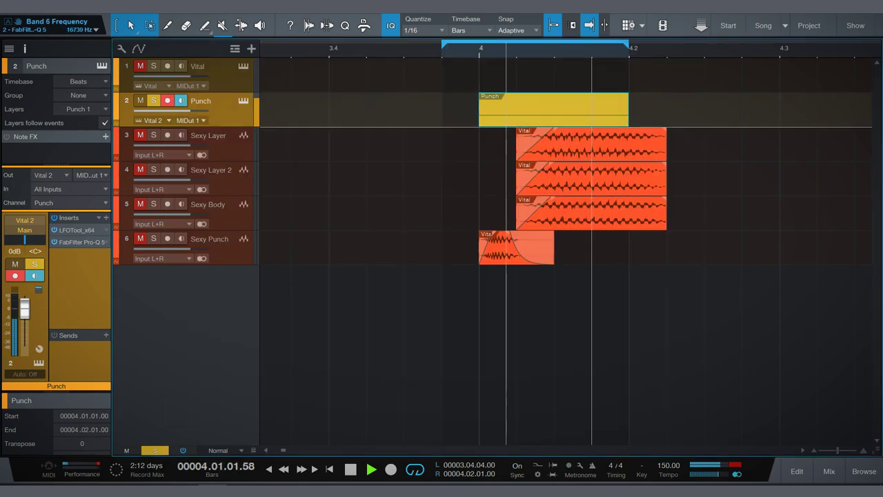
Turn off solo, record arm and monitoring on the Punch track and set the loop range to the Punch event
left_click(153, 100)
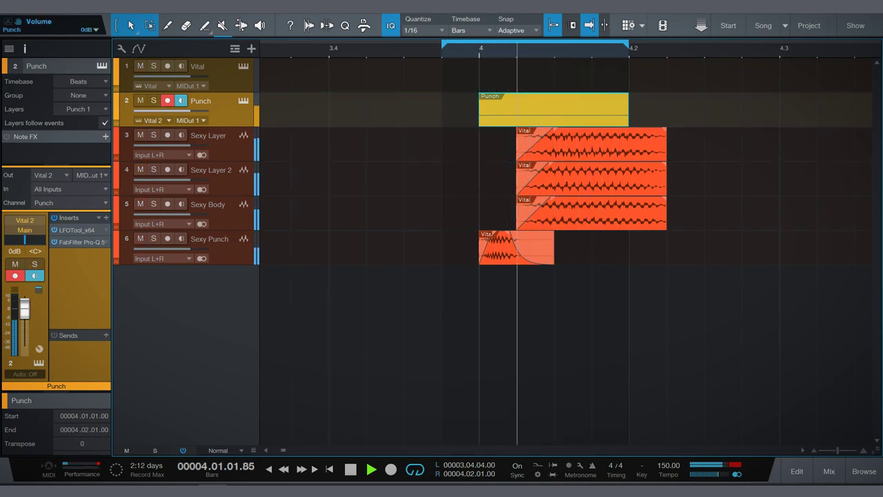
key("p")
key("e")
key("e")
key("w")
key("w")
key("w")
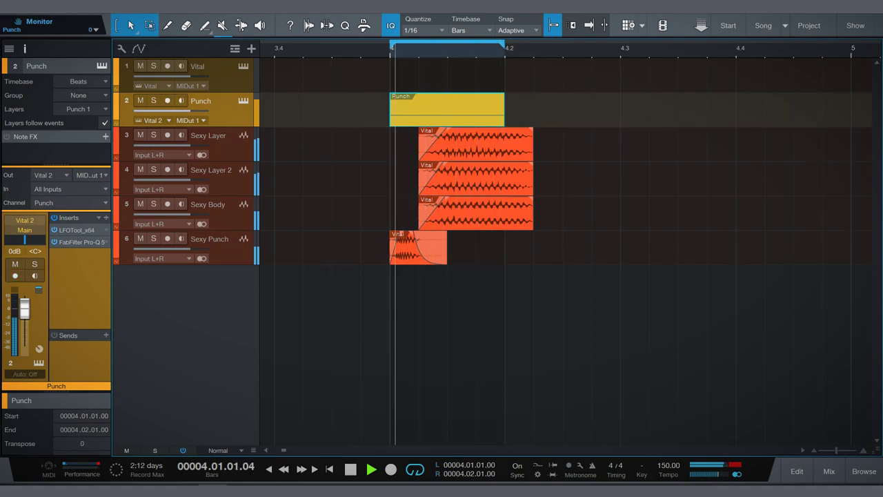
Insert FabFilter Pro-Q 3 on the Sexy Layer track and add a low cut at about 577 Hz
left_click(434, 143)
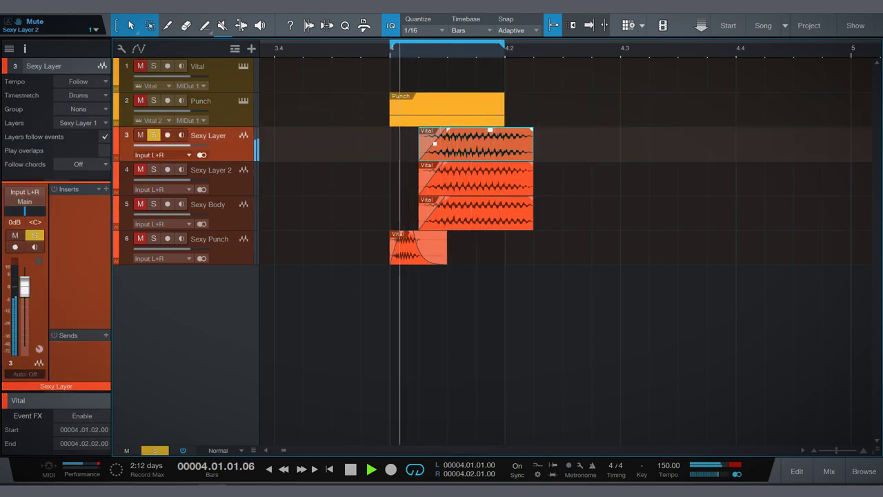
left_click(105, 188)
left_click(152, 308)
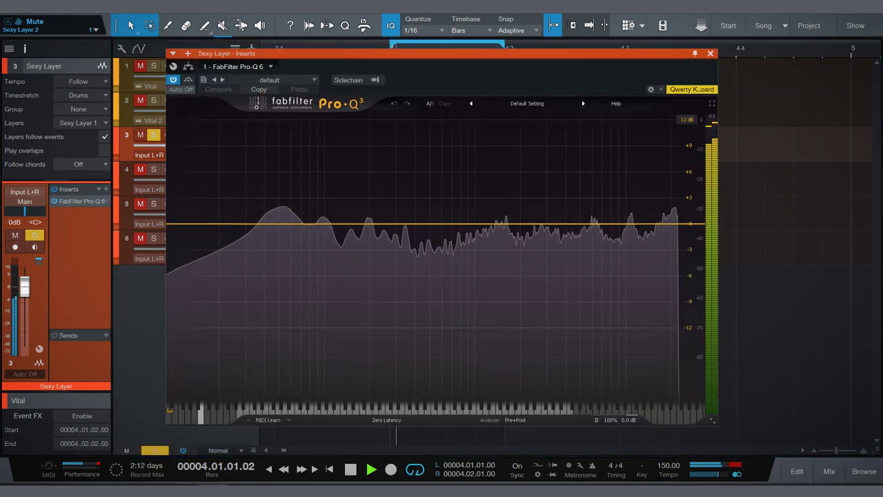
left_click_drag(202, 224, 439, 217)
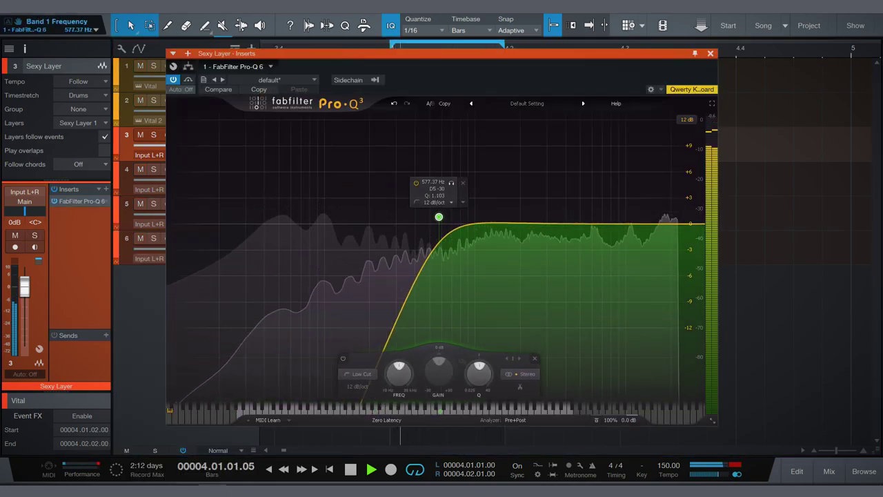
Add a high cut and a low-mid bell boost to the Sexy Layer EQ, and close the plugin
left_click(669, 222)
left_click_drag(669, 222, 650, 223)
left_click_drag(452, 223, 386, 141)
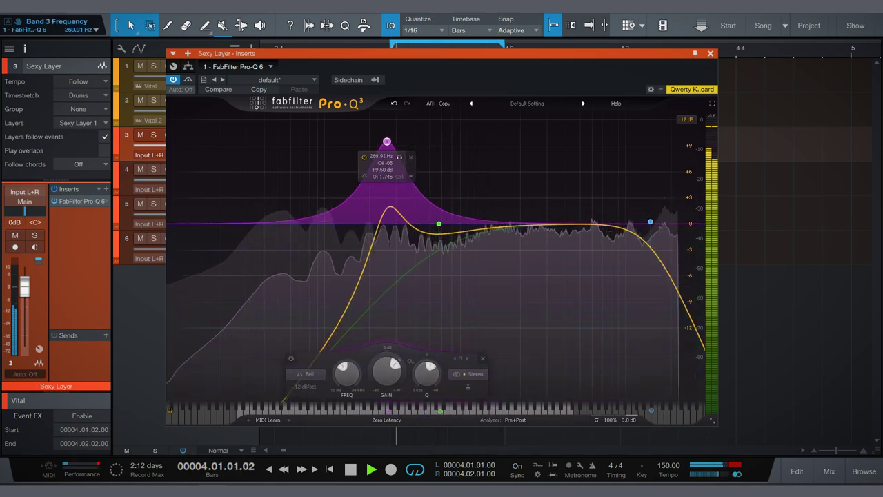
left_click_drag(488, 166, 378, 191)
key("Escape")
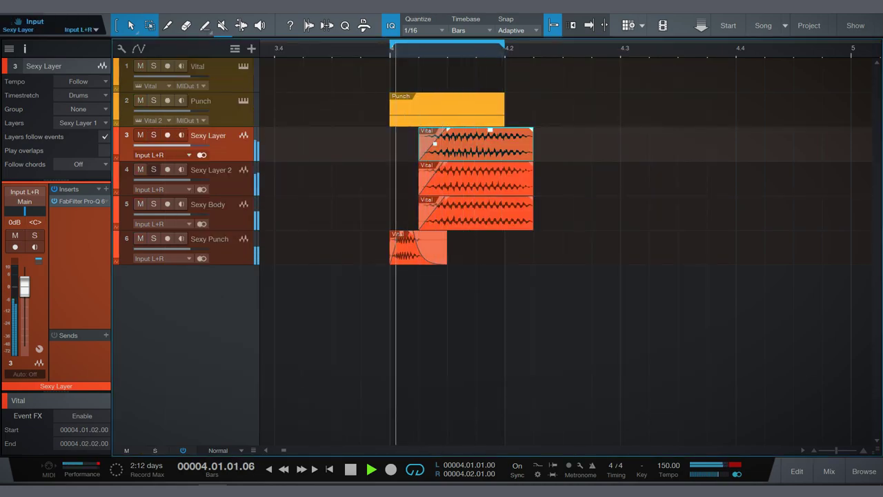
Insert FabFilter Pro-Q 3 on Sexy Layer 2 with a low cut and a high cut at about 10 kHz
left_click(476, 178)
left_click(105, 189)
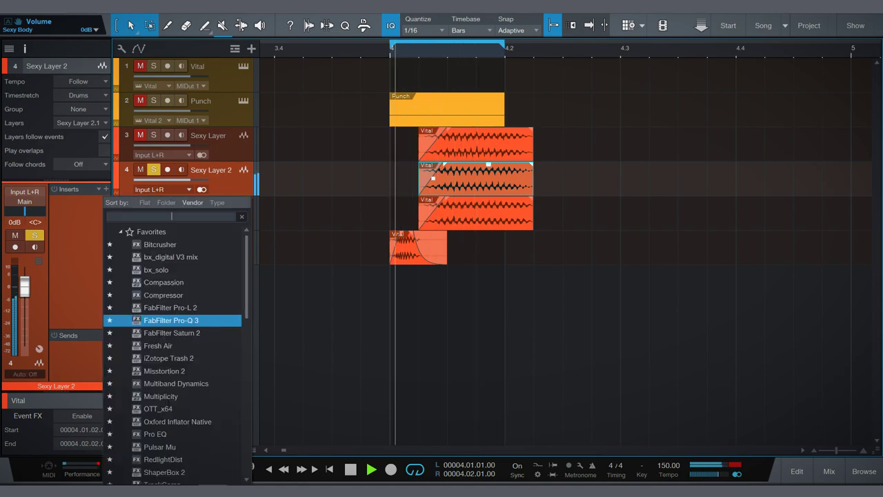
double_click(171, 320)
left_click(217, 223)
left_click_drag(217, 222, 459, 230)
scroll(480, 215, "up", 1)
left_click(631, 223)
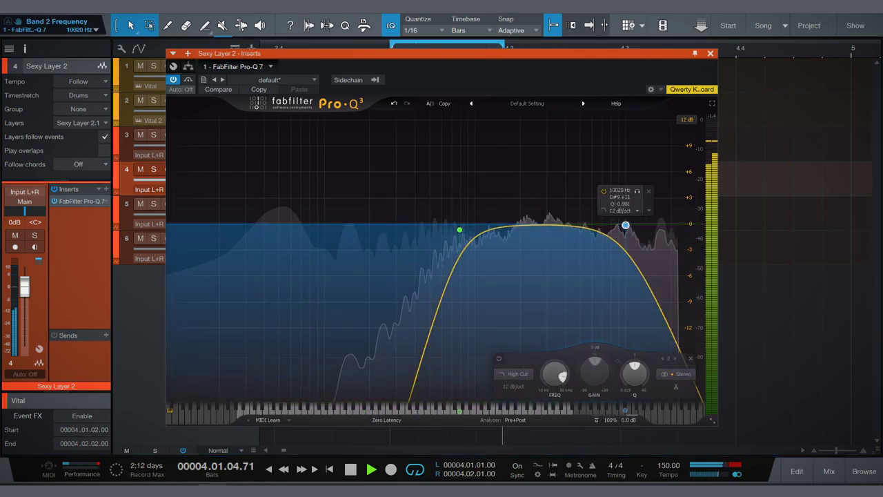
left_click(710, 53)
Solo Sexy Layer 2 and insert the ValhallaRoom reverb after its EQ
left_click(153, 169)
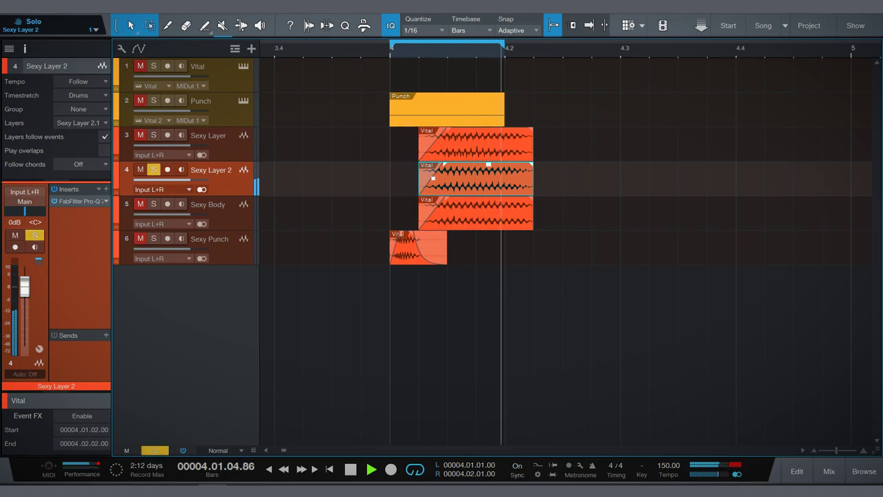
left_click(106, 188)
key("Down")
key("Down")
key("Down")
key("Down")
key("Down")
key("Down")
key("Down")
key("Down")
key("Down")
key("Down")
key("Down")
key("Down")
key("Down")
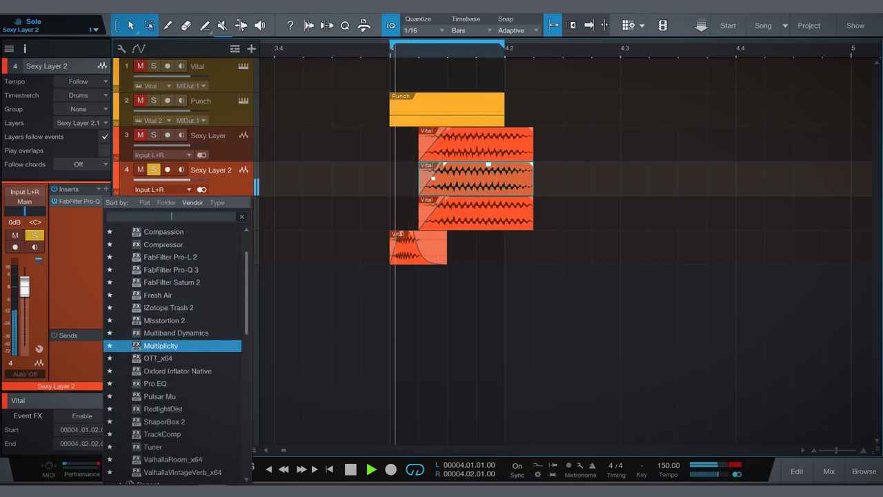
key("Down")
key("Down")
key("Down")
key("Up")
key("Up")
key("Up")
key("Up")
key("Up")
key("Up")
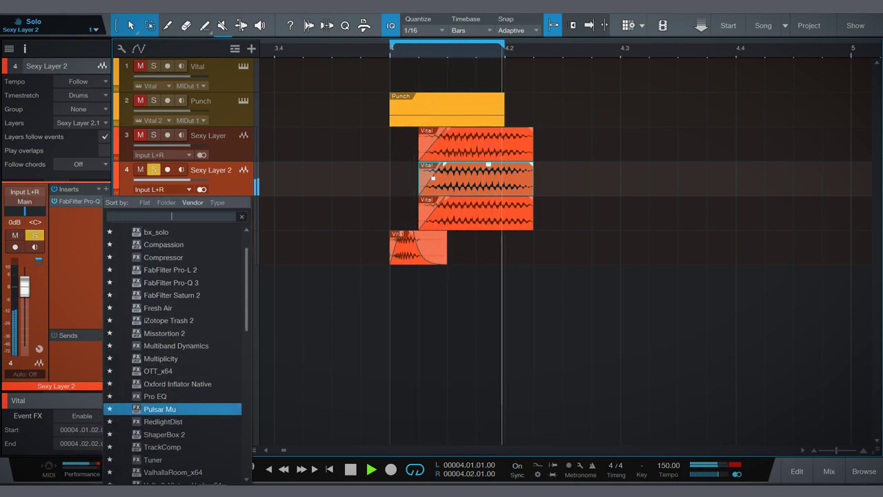
key("Down")
key("Down")
key("Down")
key("Down")
key("Down")
key("Down")
key("Escape")
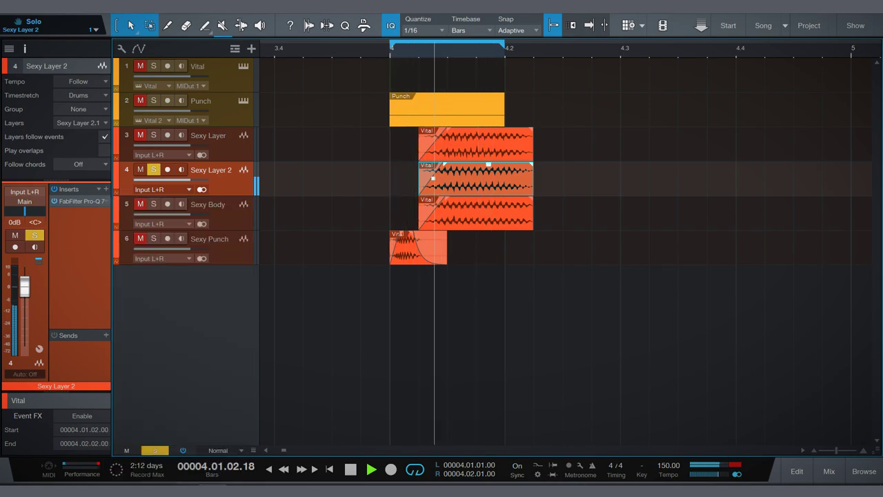
Set ValhallaRoom to a 12.9% mix, Bright Room mode and 51.6% depth, and close it
left_click_drag(186, 152, 187, 234)
scroll(254, 267, "down", 2)
mouse_move(315, 207)
left_mouse_down()
mouse_move(316, 146)
mouse_move(315, 218)
left_mouse_up()
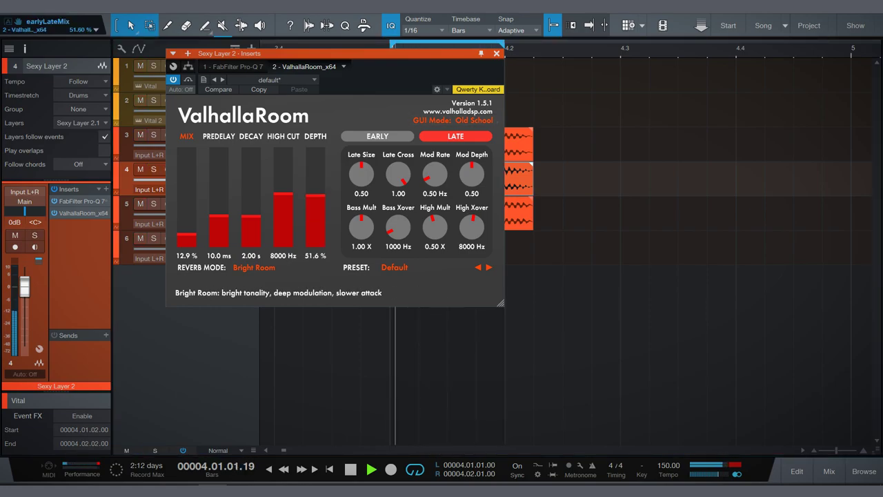
left_click(496, 53)
Compare the Punch and Sexy Punch tracks by soloing each one in turn during playback
key("e")
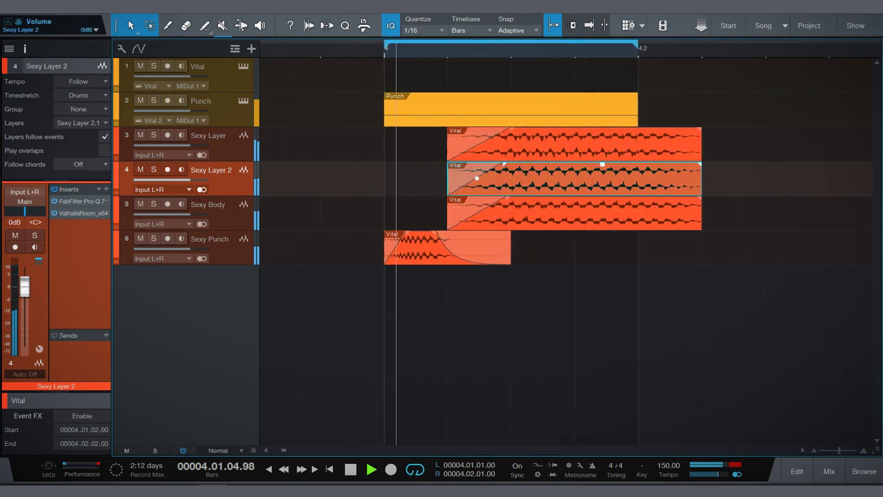
left_click(153, 100)
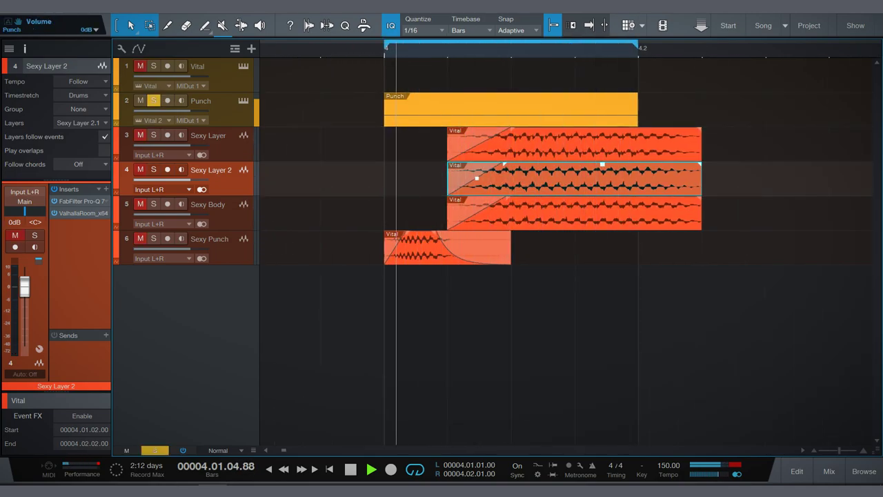
left_click(469, 252)
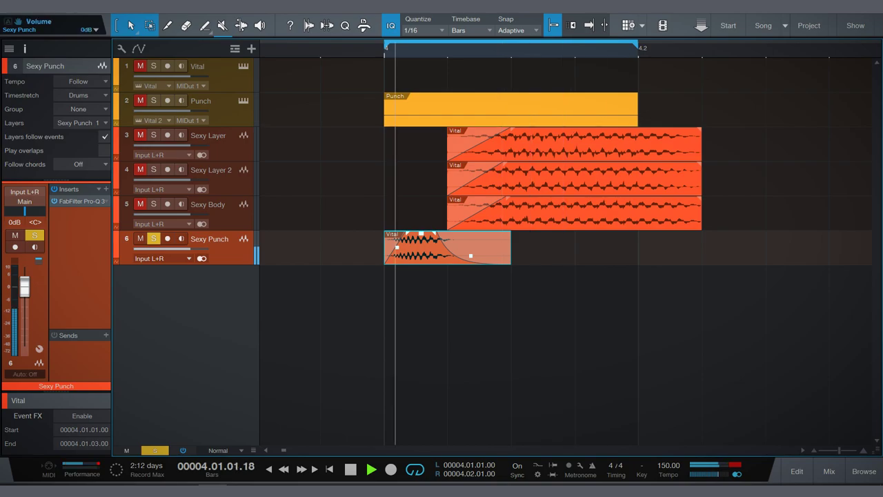
Lower the Sexy Punch track to -12.0 dB, unsolo it and steepen the fade-out curve of its clip
left_click_drag(187, 249, 176, 255)
key("s")
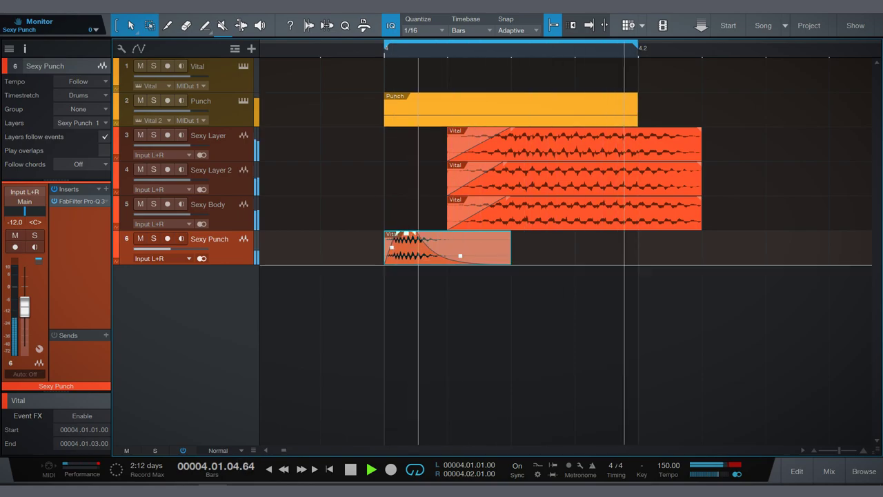
left_click_drag(461, 256, 460, 263)
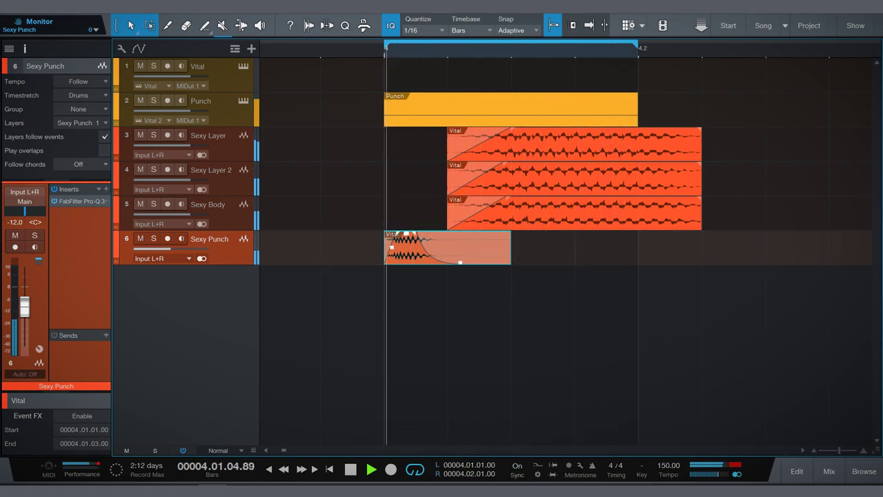
In Punch's Vital modulation matrix, set Env 3 to Sample Level at about 0.48 and Env 4 to Osc 1 Transpose at about -0.13
key("Up")
key("s")
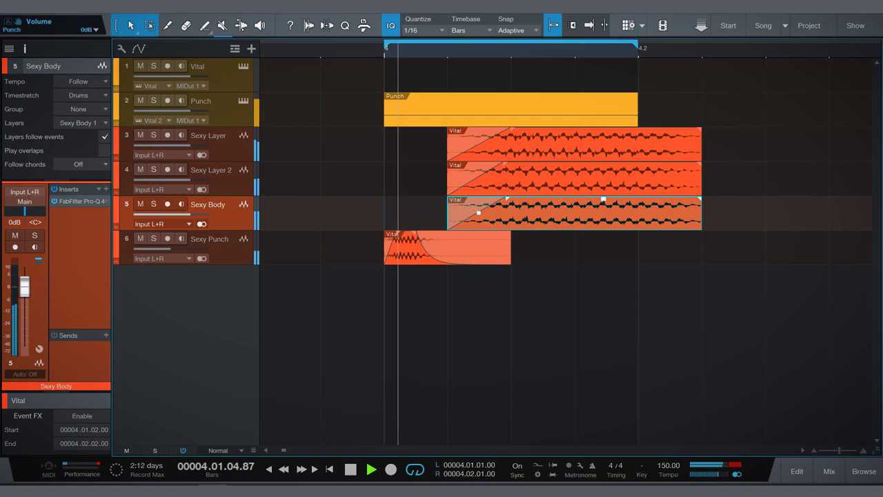
key("Up")
key("Up")
key("Up")
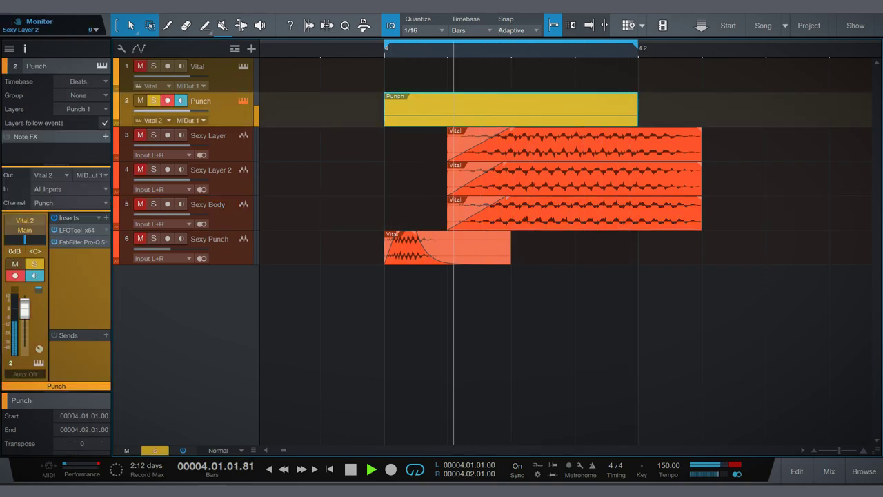
key("F11")
left_click(313, 46)
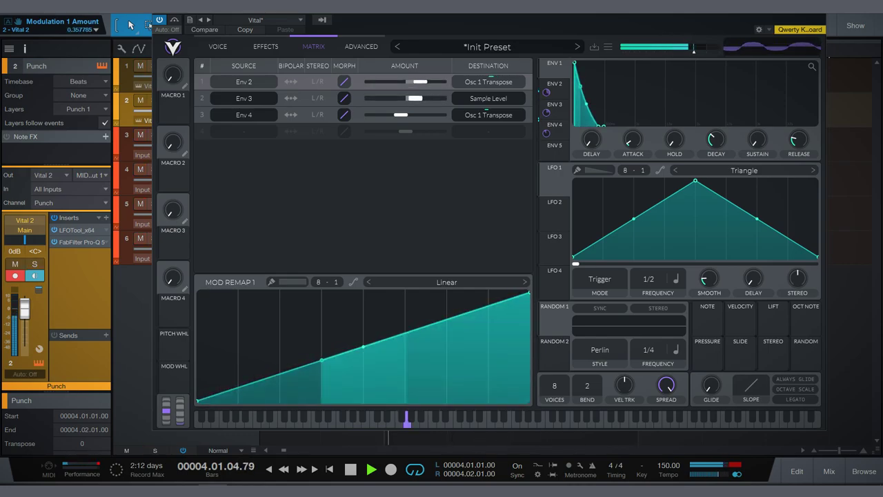
left_click_drag(415, 98, 417, 98)
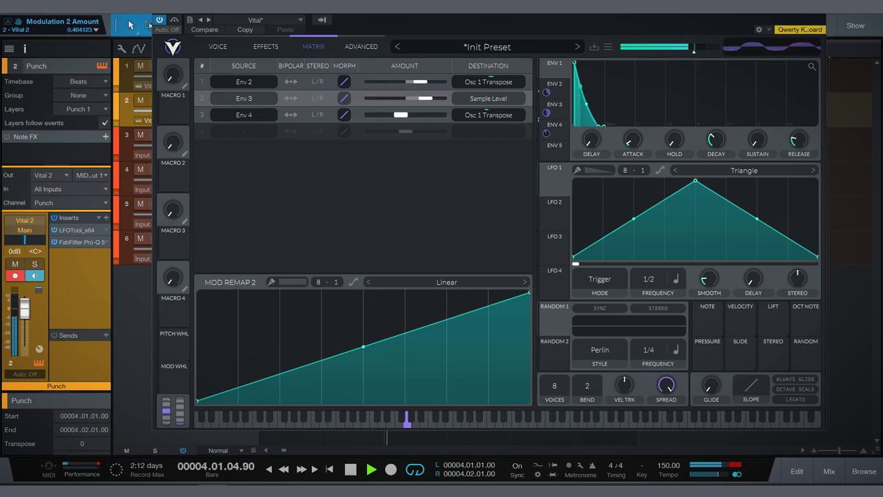
left_click(401, 115)
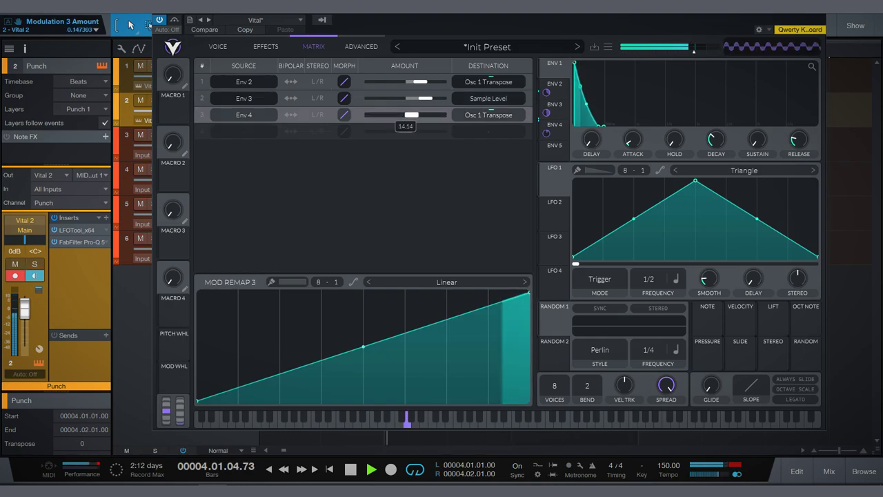
left_click_drag(402, 114, 400, 114)
key("ctrl+w")
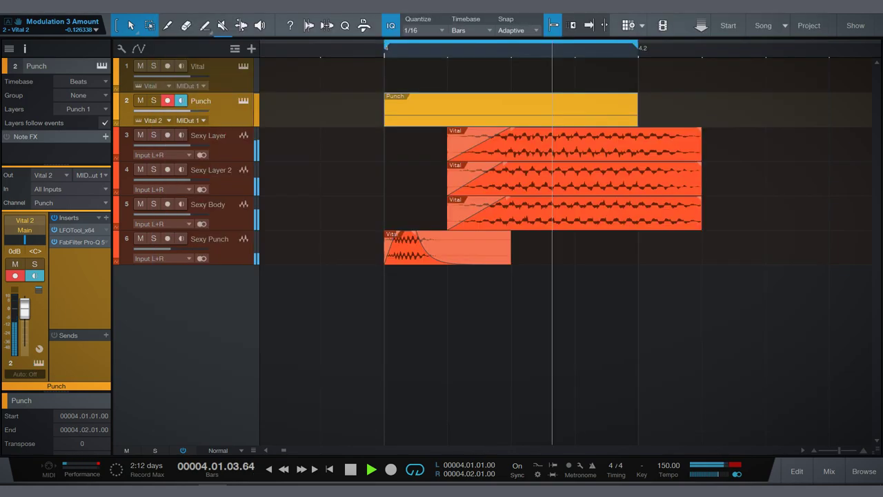
Insert RedlightDist on Punch with Distortion at 1.00 and place it first in the effect chain
key("s")
left_click(106, 217)
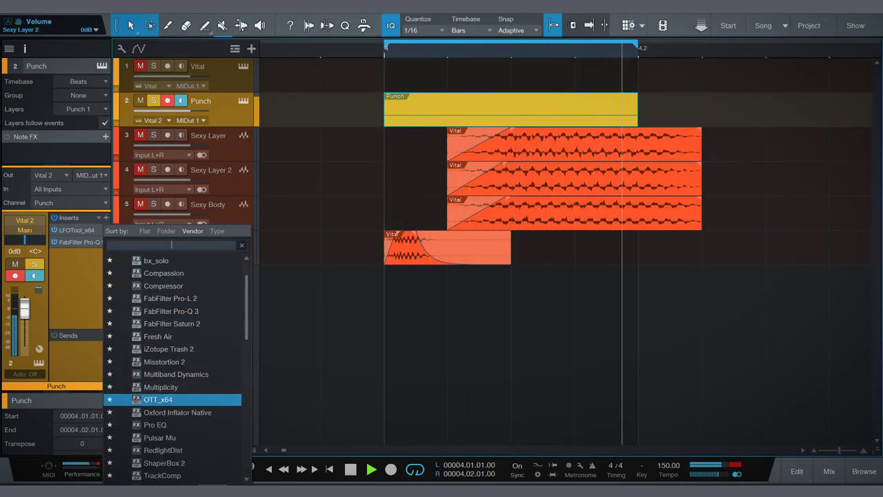
key("Down")
key("Down")
key("Down")
key("Down")
key("Return")
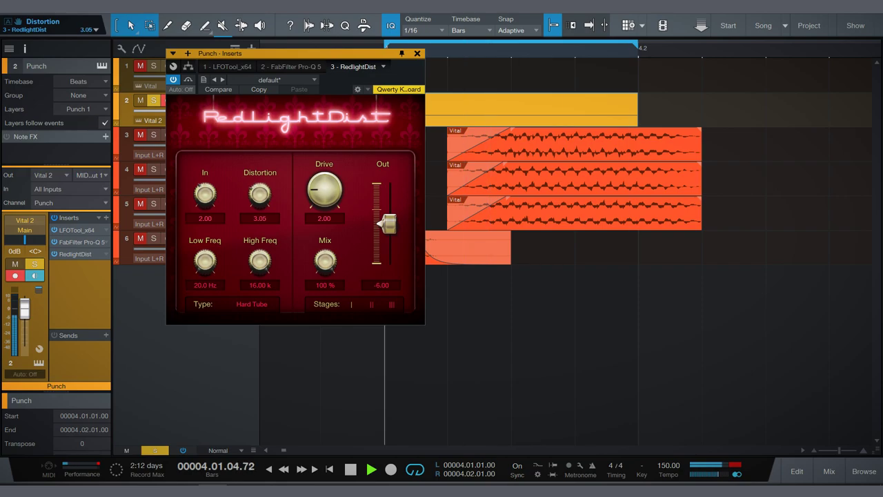
left_click_drag(74, 254, 74, 230)
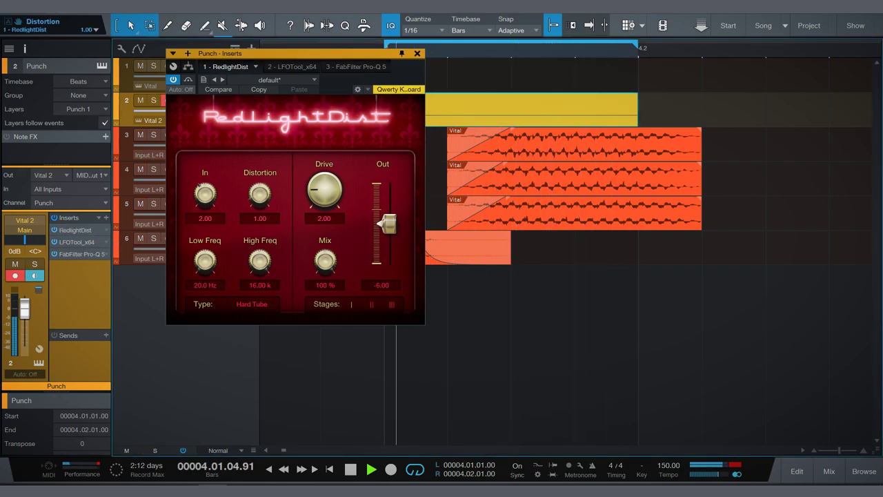
key("ctrl+w")
Move the Sexy Layer 2 clip earlier so it starts at 00004.01.01.69, and resume playback
scroll(452, 178, "up", 4)
left_click(451, 178)
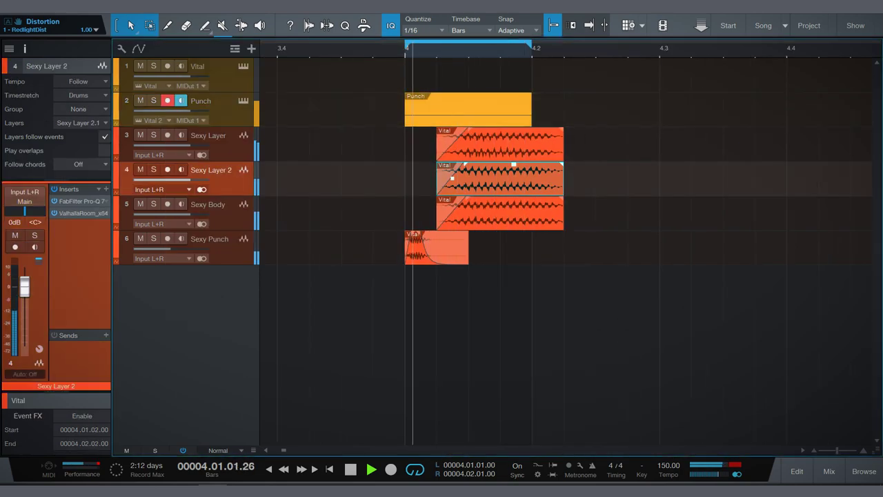
scroll(452, 178, "up", 3)
key("space")
left_click_drag(452, 178, 436, 178)
key("f")
key("space")
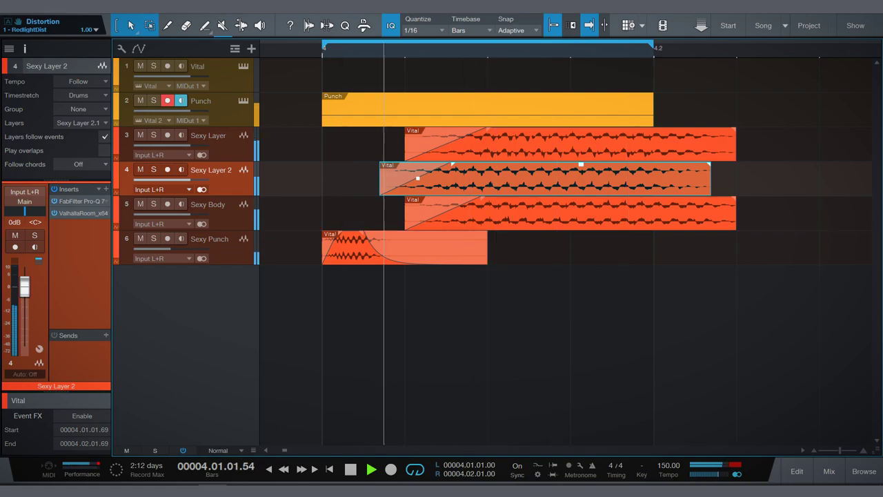
Solo Sexy Layer 2 and insert bx_solo after its reverb with M Solo enabled
key("s")
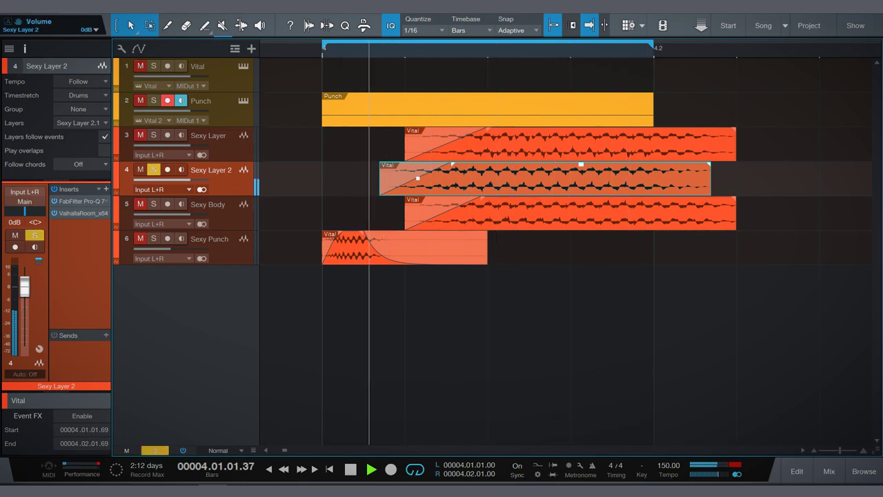
left_click(105, 188)
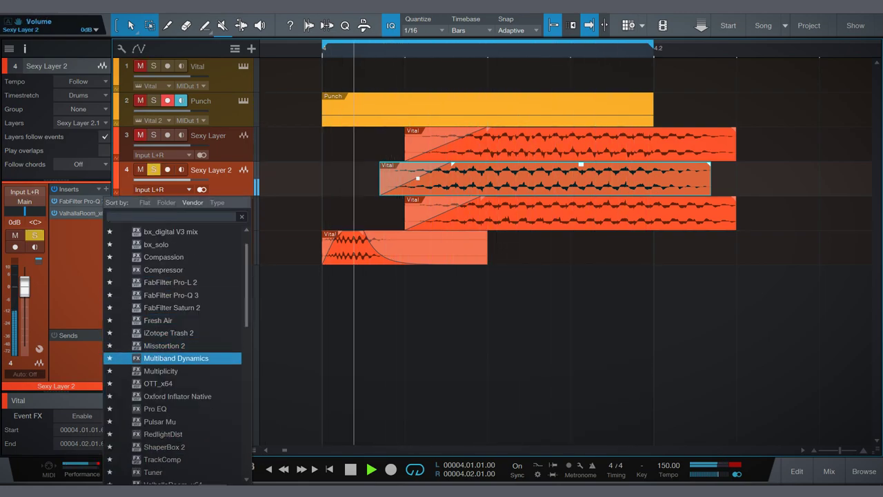
scroll(173, 359, "down", 4)
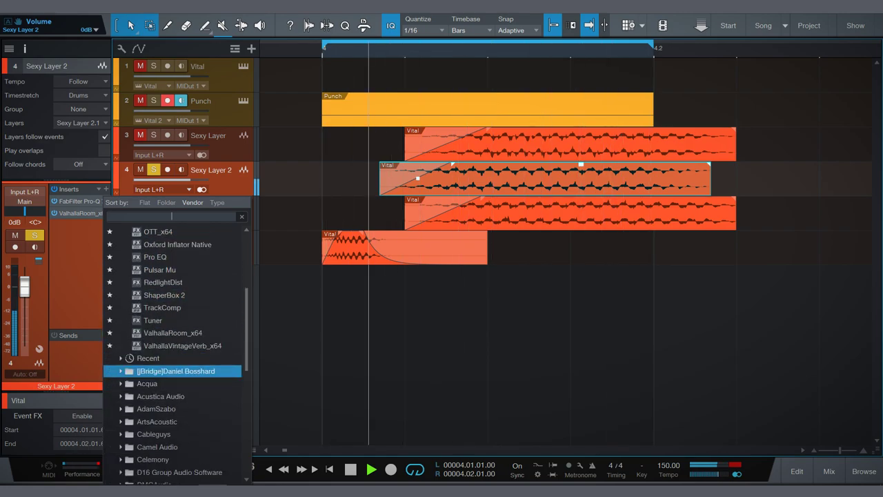
scroll(172, 345, "up", 4)
scroll(173, 345, "up", 2)
key("Escape")
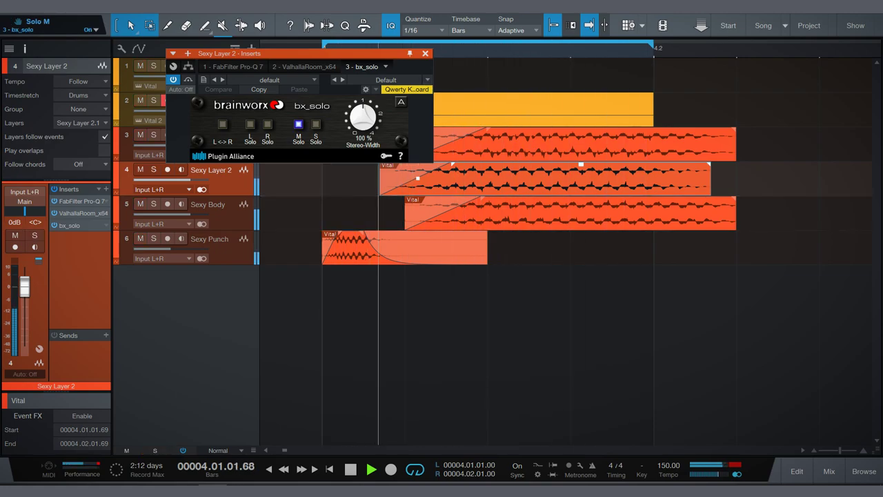
key("Escape")
Try the Sexy Layer 2 clip at its former start of 00004.01.02.00, and undo the move
key("s")
left_click_drag(486, 183, 512, 183)
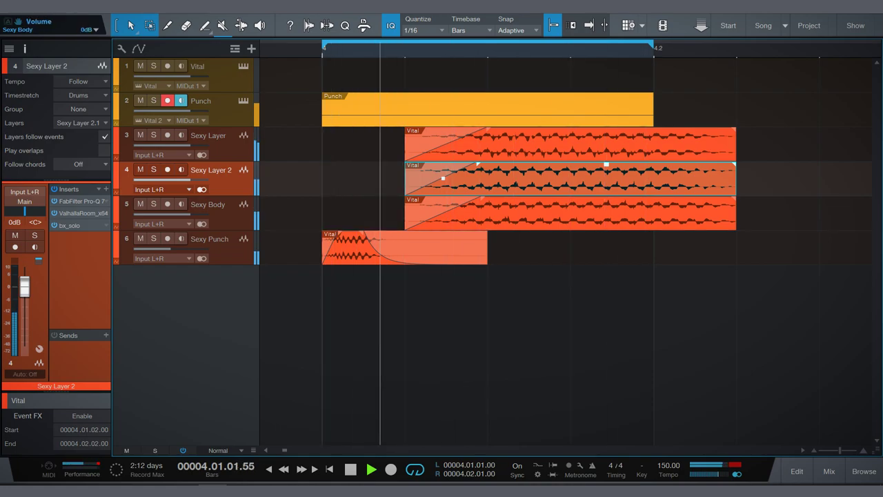
key("ctrl+z")
Move bx_solo ahead of ValhallaRoom on Sexy Layer 2 and turn off its M Solo
key("s")
left_click_drag(69, 225, 69, 213)
key("s")
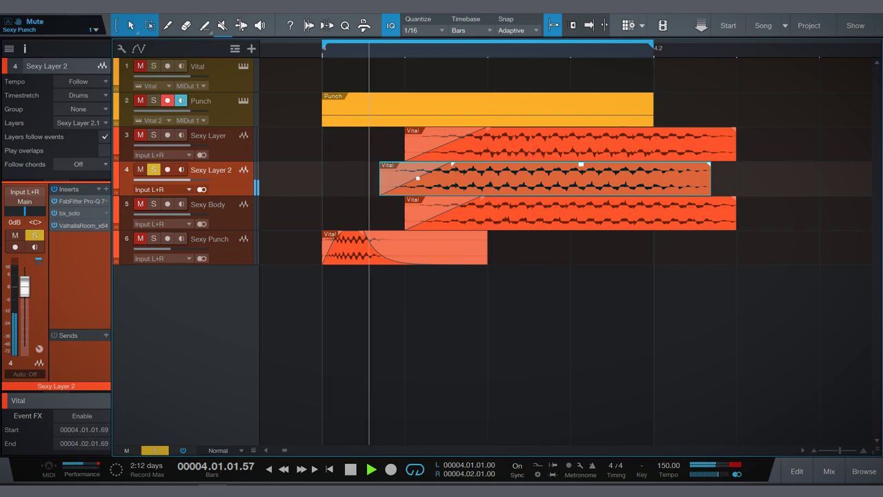
double_click(69, 213)
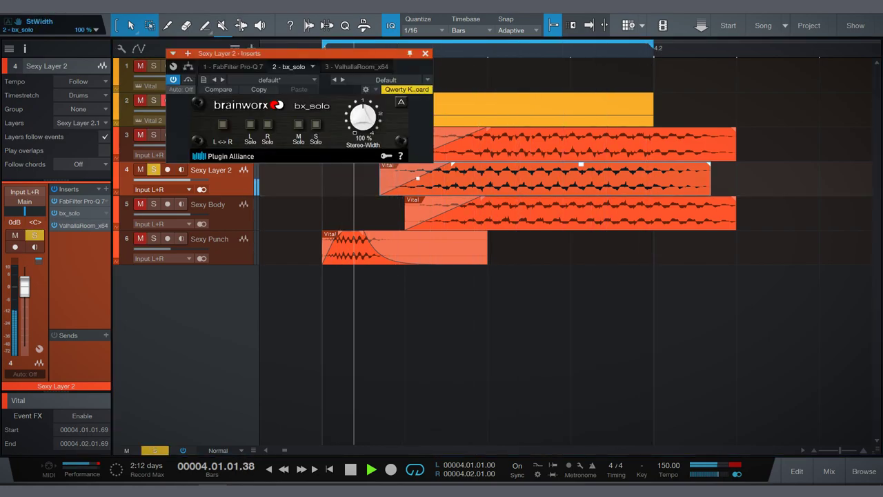
key("Escape")
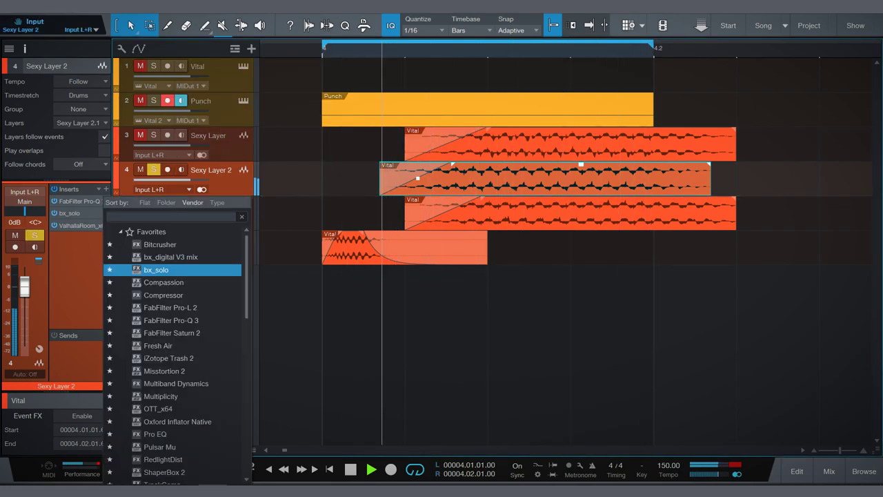
Insert the ProClip-64bit distortion on Sexy Layer 2 and set its Drive to 15.0 dB
type("pro")
key("Down")
key("Down")
key("Down")
key("Down")
key("Down")
key("Down")
key("Down")
key("Down")
key("Down")
key("Down")
key("Down")
key("Down")
key("Down")
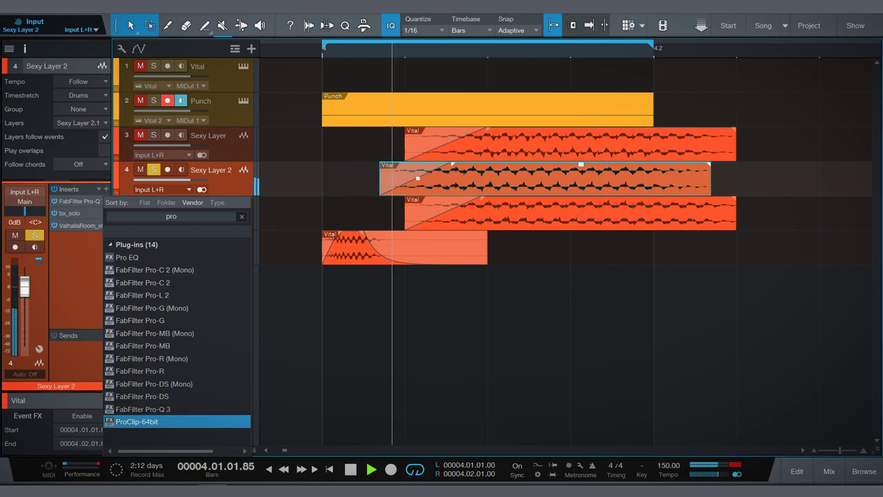
key("Return")
left_click_drag(189, 209, 241, 208)
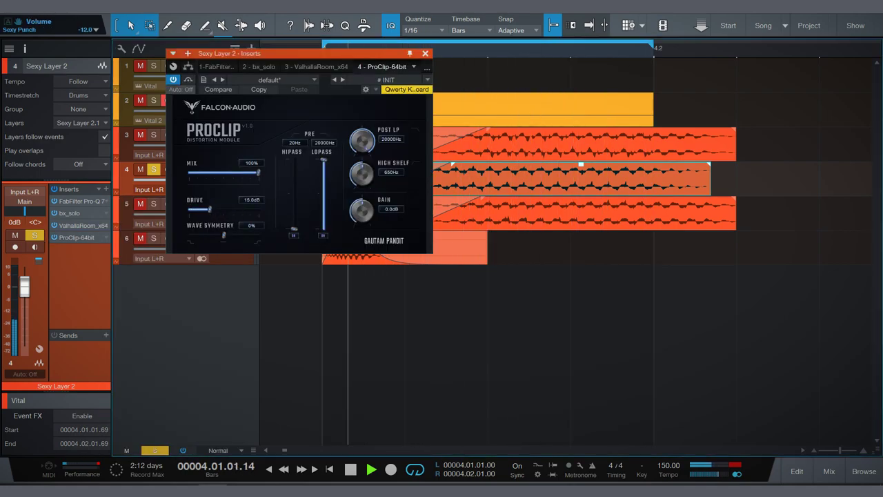
Place ProClip directly after FabFilter Pro-Q 3, set its Wave Symmetry to 76% and unsolo Sexy Layer 2
left_click_drag(76, 237, 76, 211)
left_click_drag(223, 234, 258, 235)
key("s")
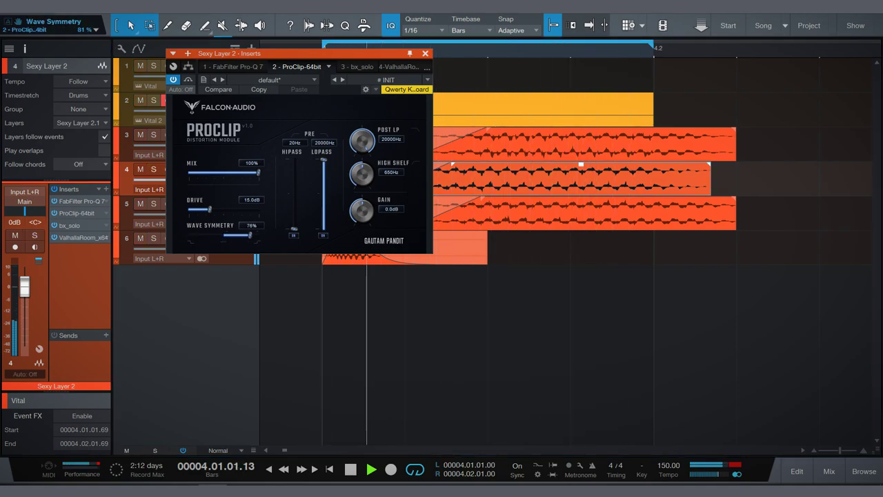
key("Escape")
Solo Punch and enable Vital's EQ effect, cutting the lows, lowering the mid band about 3.8 dB and slightly boosting the highs
left_click(221, 110)
key("s")
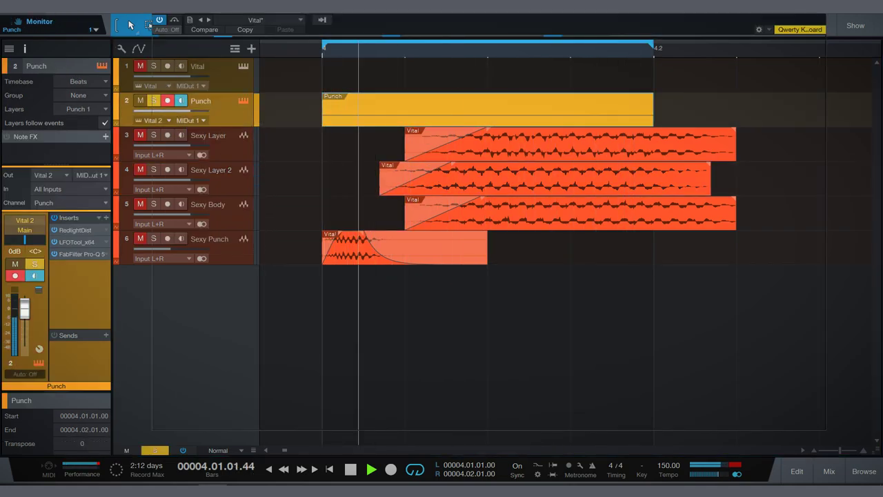
key("F11")
left_click(265, 46)
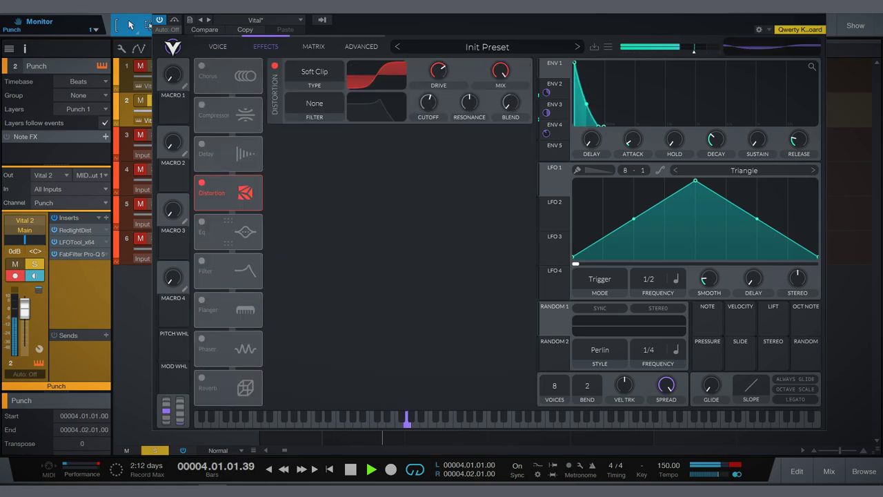
left_click(201, 222)
left_click_drag(496, 158, 493, 150)
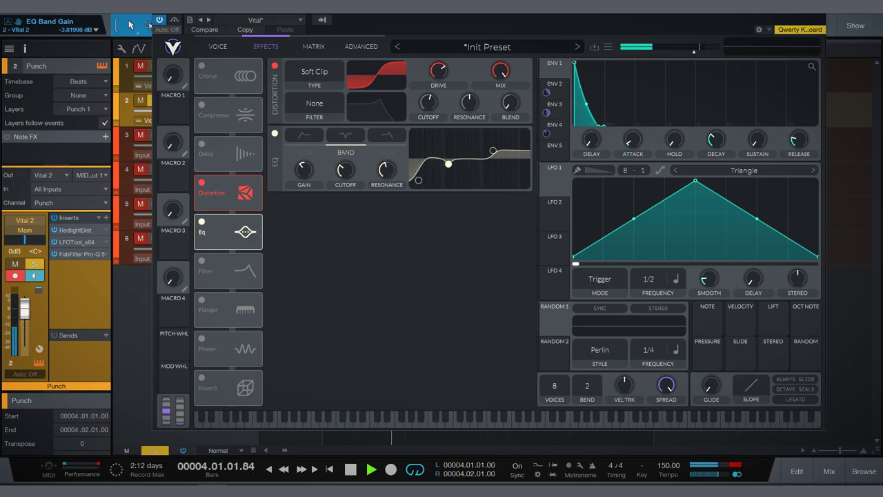
Enable Vital's Multiband compressor, place it after the EQ and set its attack to about 20%
left_click(202, 105)
left_click_drag(228, 114, 228, 232)
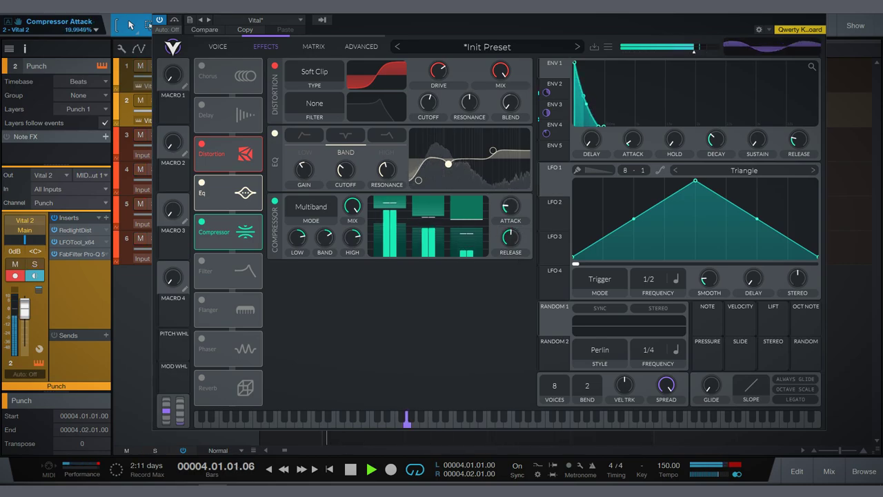
key("Escape")
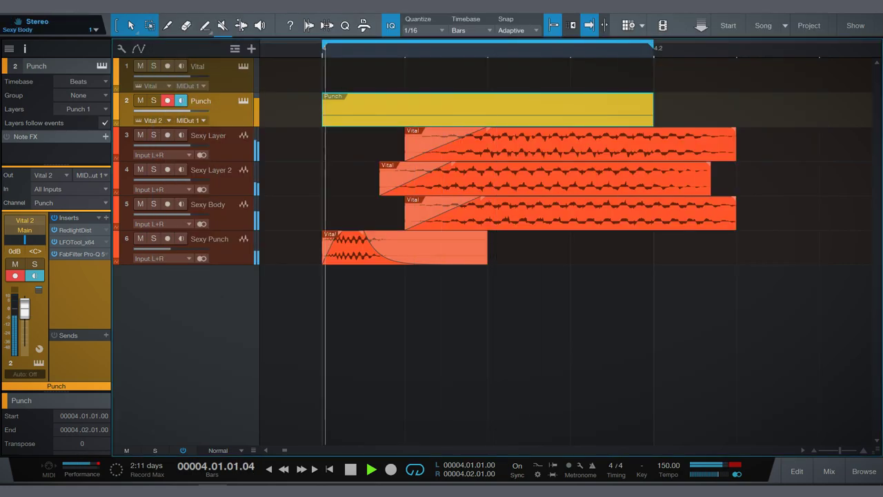
Place FabFilter Pro-Q 3 before LFOTool on Punch and turn its low bell boost into a cut near 142 Hz
left_click_drag(75, 241, 75, 257)
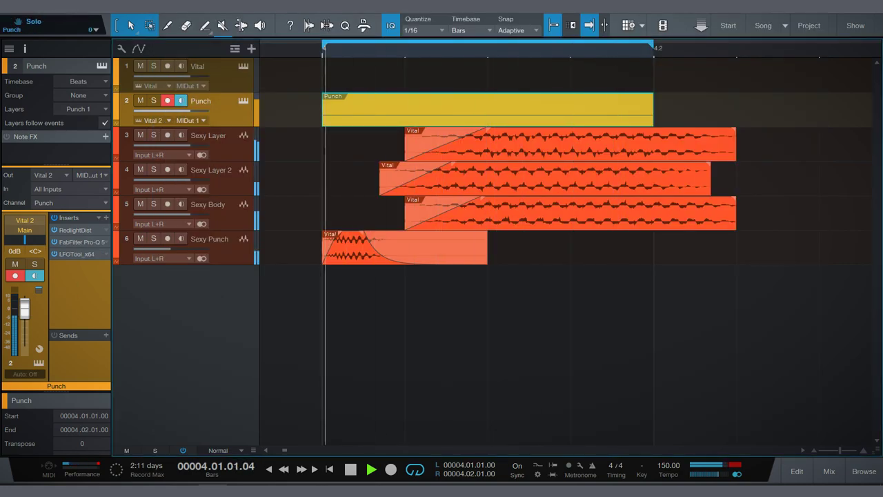
key("s")
double_click(81, 242)
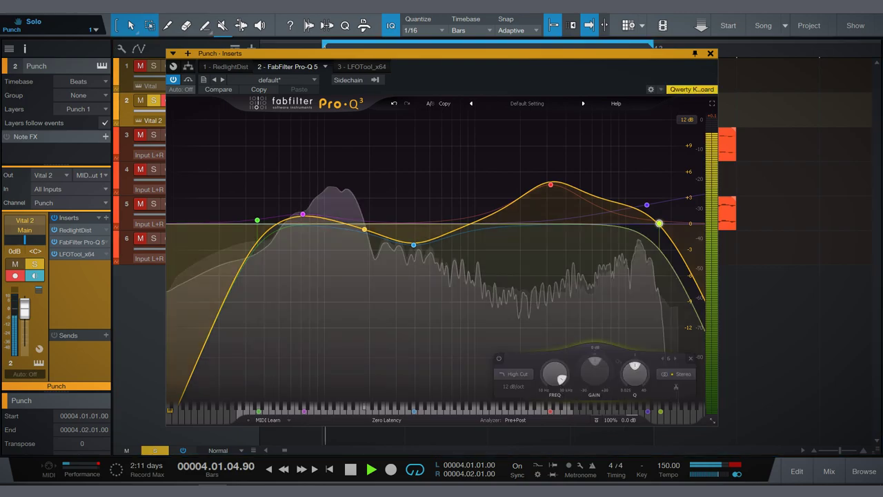
left_click_drag(301, 207, 347, 234)
left_click(327, 271)
left_click(302, 236)
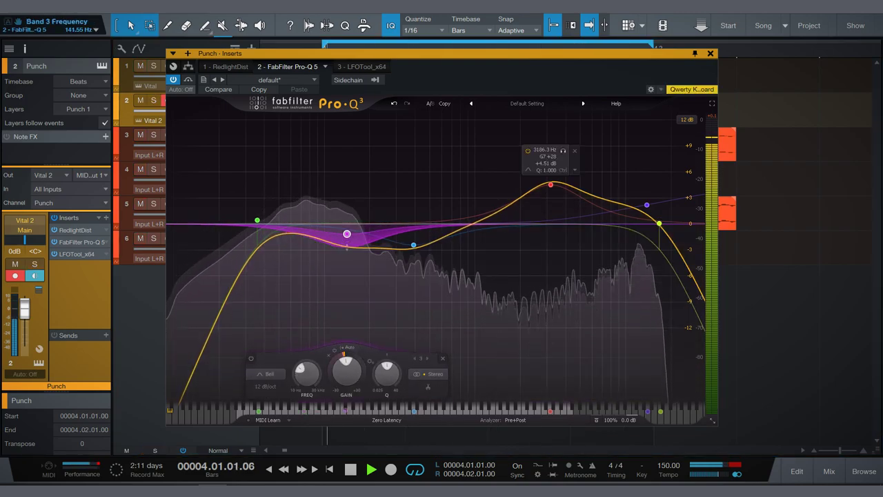
left_click(710, 53)
Solo Punch and set the middle band's upper threshold in Vital's multiband compressor to about -10 dB
key("s")
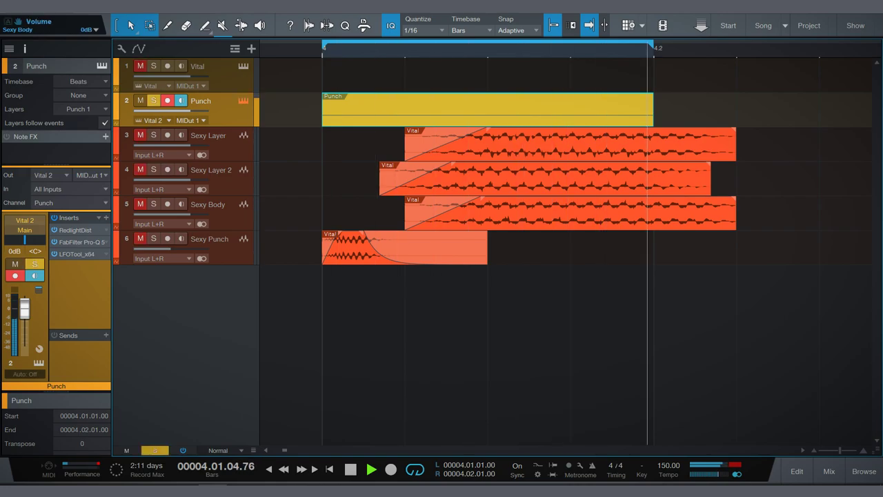
key("F11")
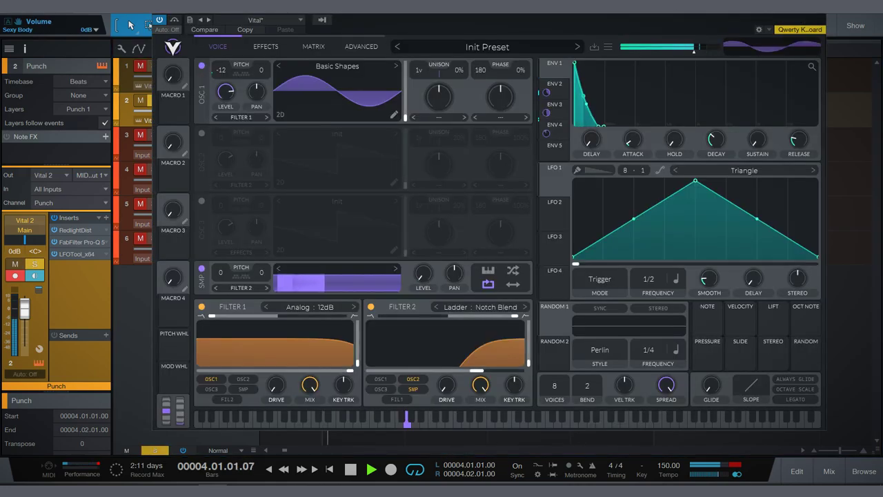
left_click_drag(428, 216, 428, 211)
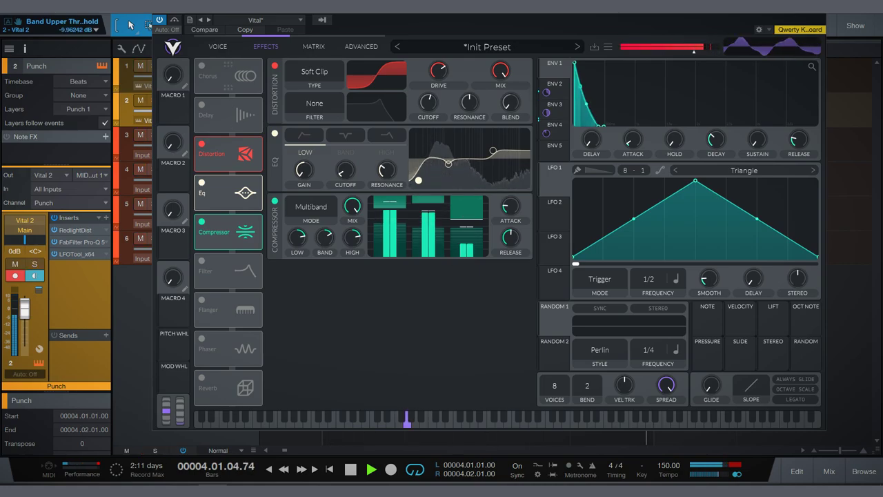
Close the Vital window, solo the Sexy Body track and select its audio event
key("Escape")
key("w")
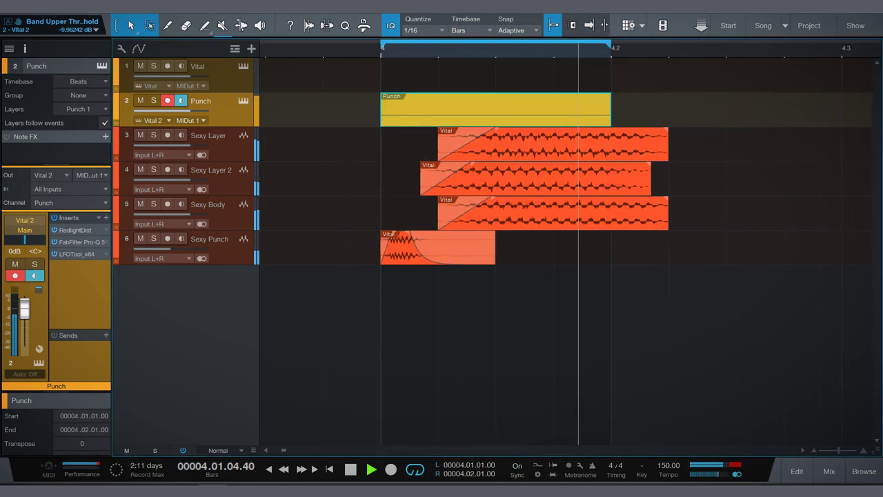
key("e")
left_click(517, 183)
key("s")
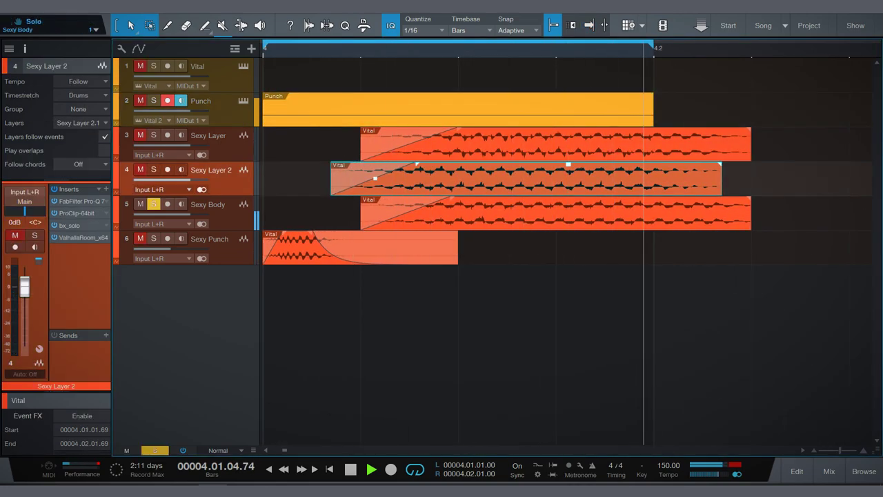
left_click(552, 214)
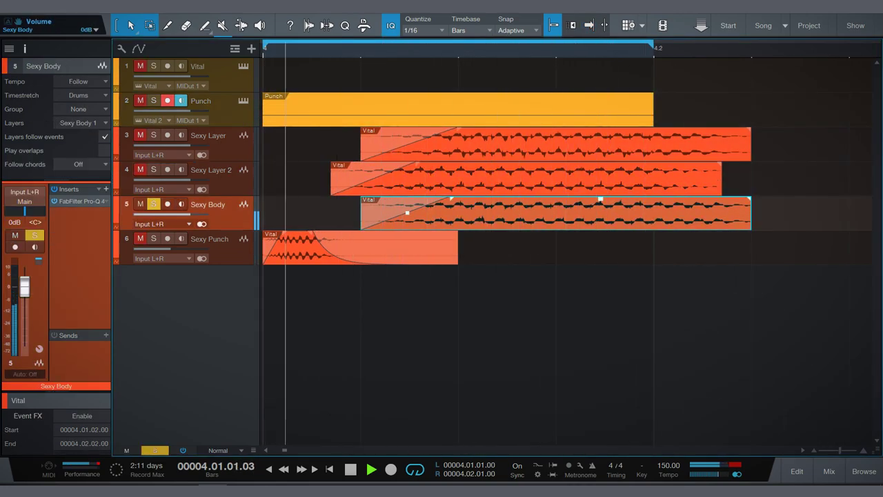
left_click(105, 188)
key("Up")
key("Up")
key("Escape")
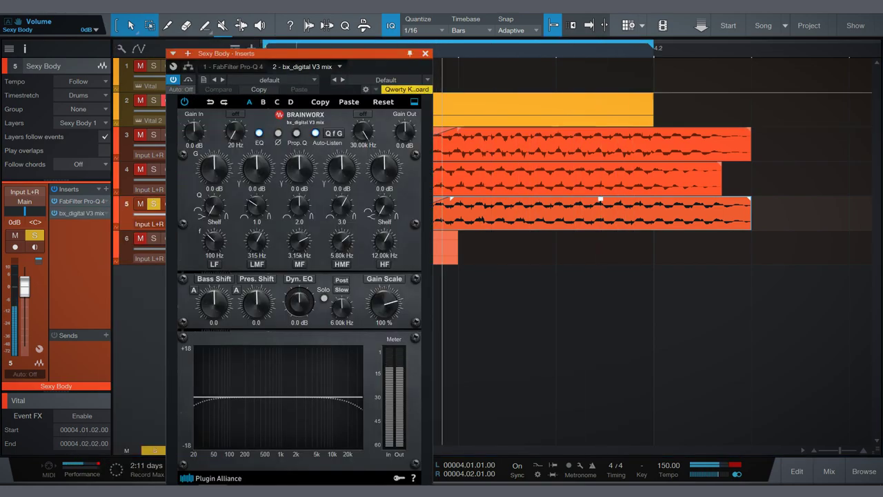
key("ctrl+z")
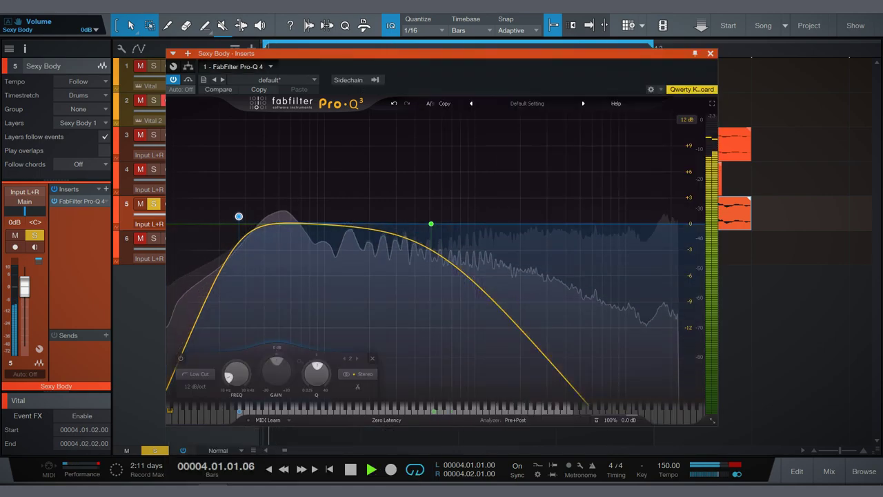
Insert bx_solo on Sexy Body with a stereo width of 50% and unsolo the track
left_click(105, 188)
key("Down")
key("Down")
key("Return")
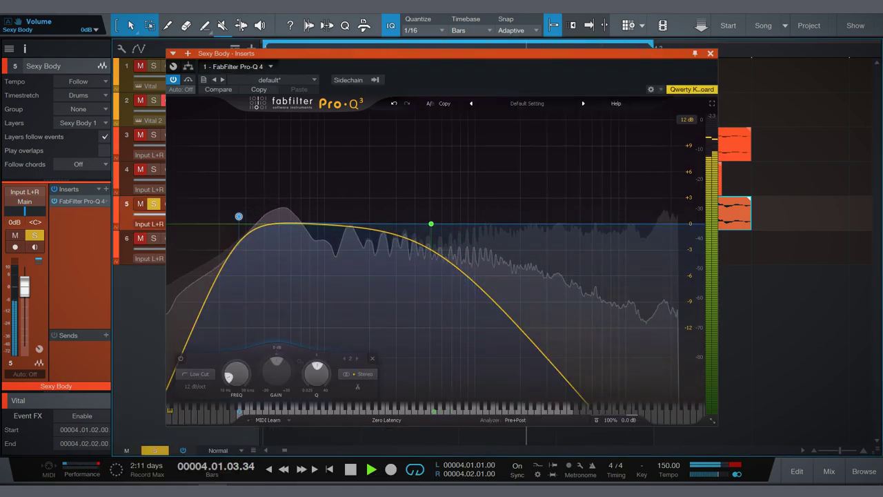
mouse_move(363, 117)
left_mouse_down()
mouse_move(363, 138)
mouse_move(363, 128)
left_mouse_up()
key("s")
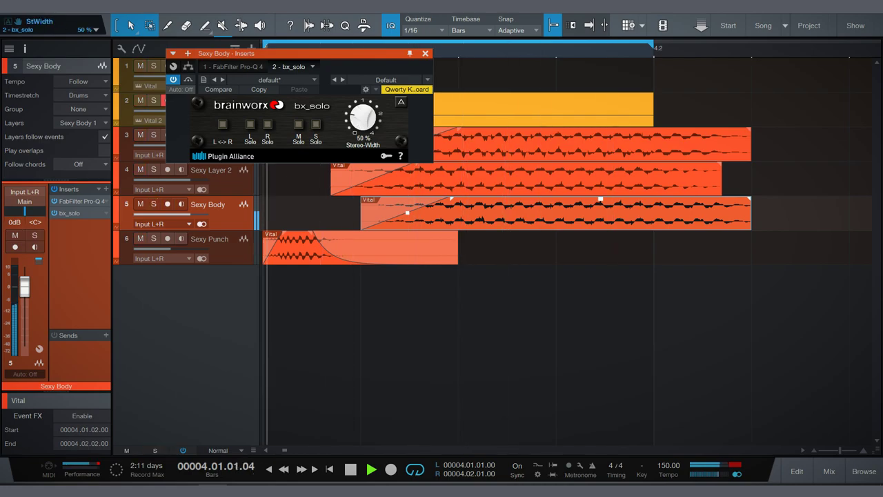
left_click(425, 54)
Reposition the Sexy Layer 2 audio event so it starts at 4.01.02.00 and ends at 4.02.01.83
key("w")
left_click(483, 179)
left_click_drag(483, 179, 495, 179)
key("e")
key("e")
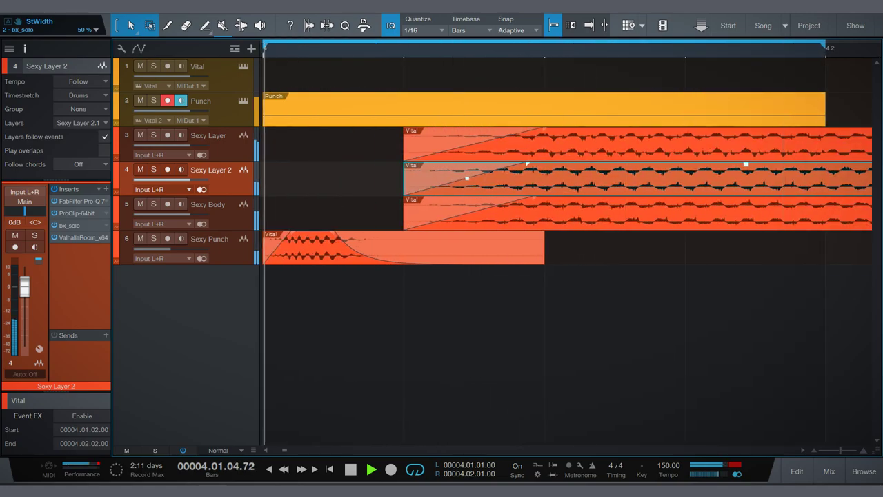
key("space")
scroll(495, 179, "left", 2)
left_click_drag(494, 179, 324, 181)
key("space")
key("w")
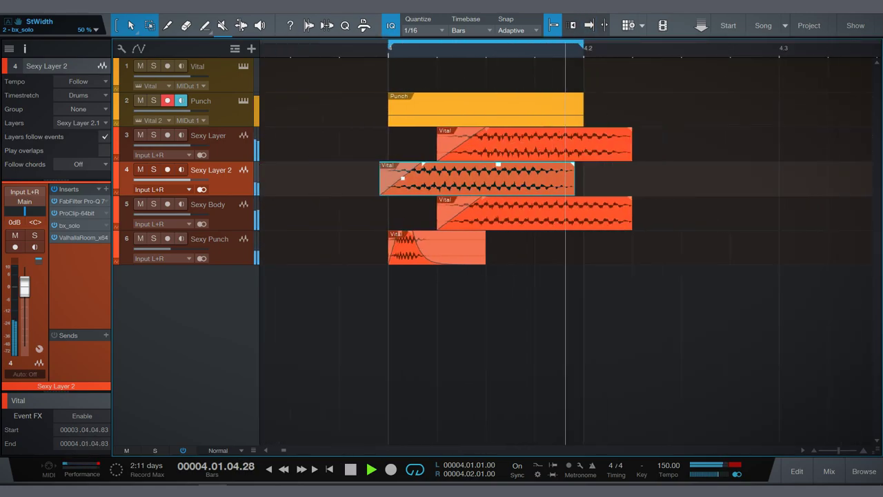
left_click_drag(441, 185, 491, 185)
Solo Sexy Layer 2 and lower the mix of its ProClip distortion to 53%
key("s")
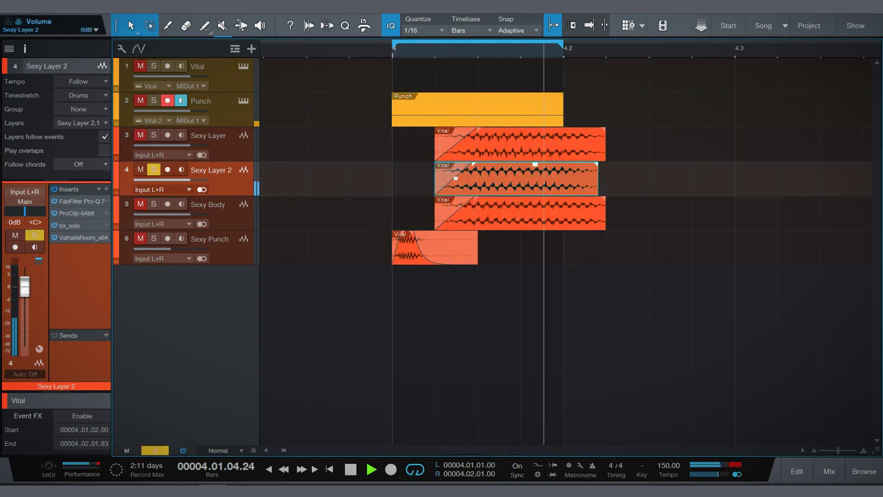
double_click(77, 213)
left_click_drag(259, 172, 219, 173)
Insert Misstortion 2 before ValhallaRoom on Sexy Layer 2, with soft clip 19.6 dB, hard clip 5.2 dB and tone 30.8 Hz
left_click(106, 188)
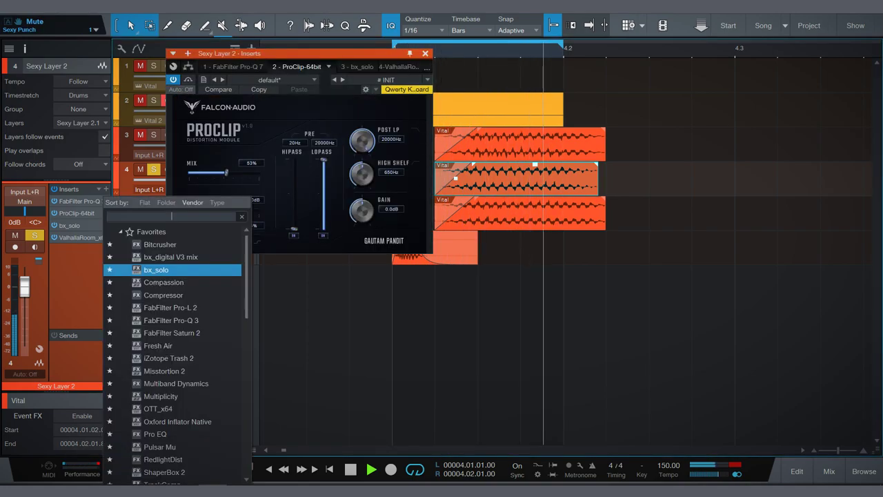
type("miss")
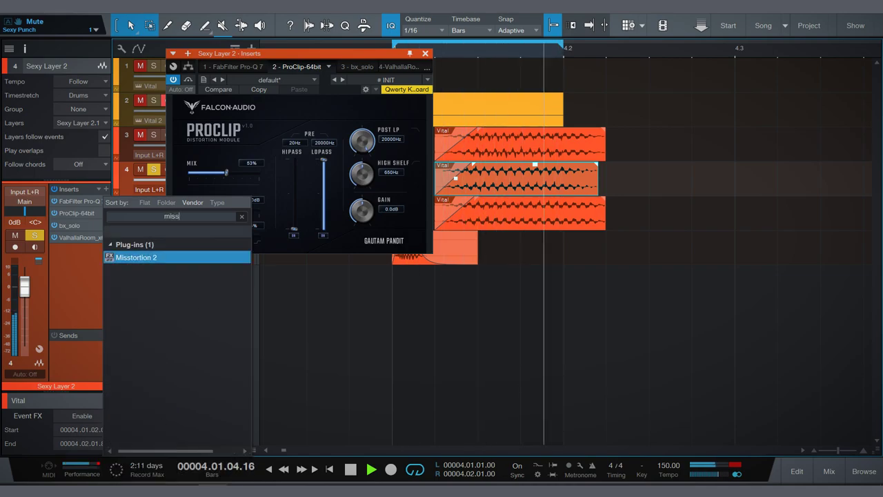
key("Return")
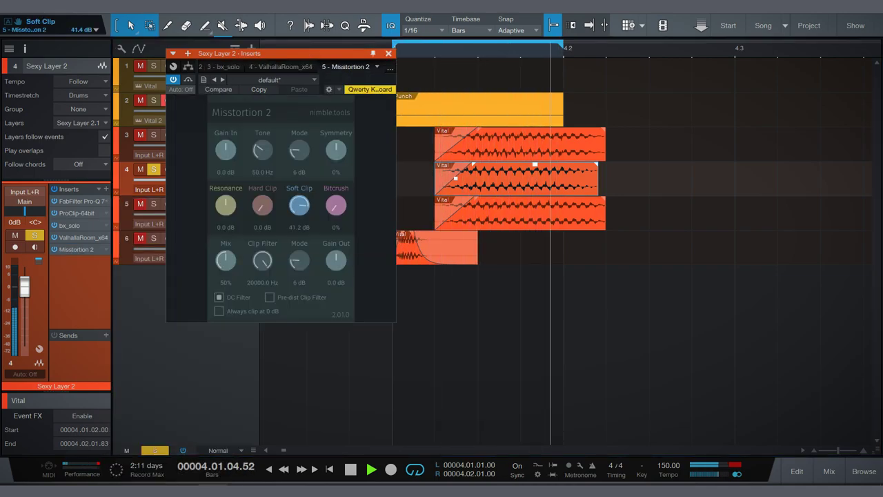
left_click_drag(76, 249, 75, 238)
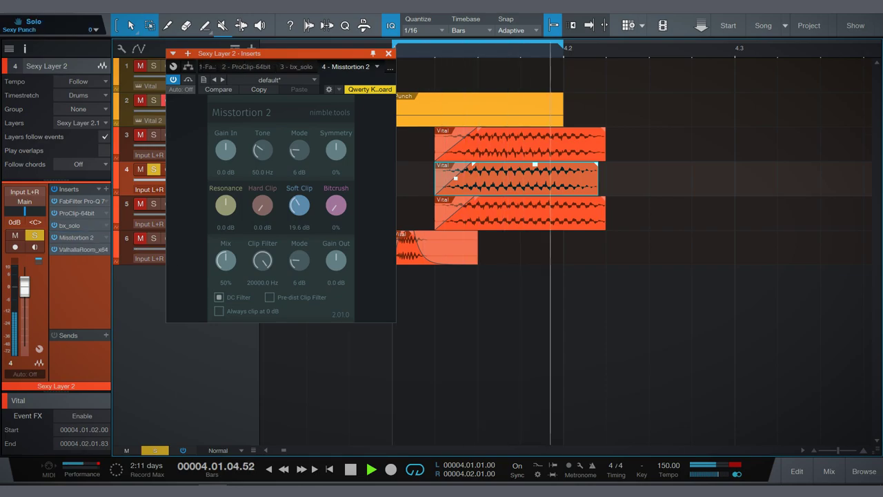
mouse_move(263, 150)
left_mouse_down()
mouse_move(262, 124)
mouse_move(262, 156)
left_mouse_up()
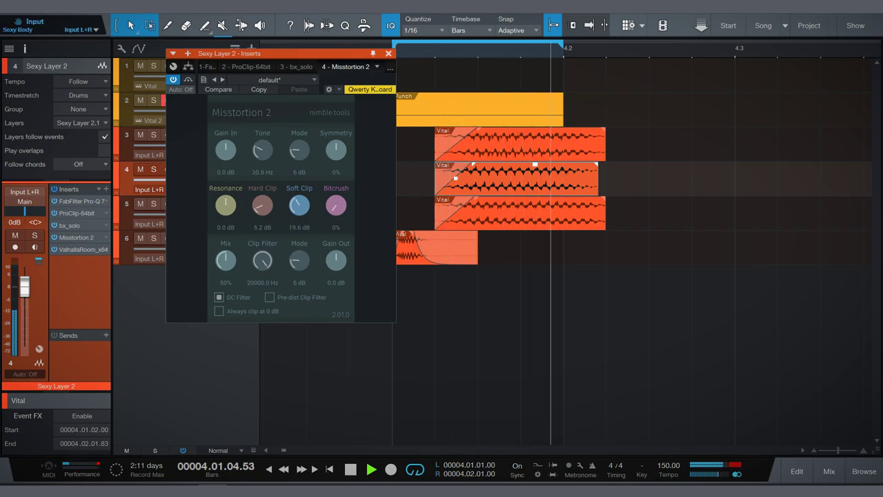
Bypass Misstortion 2 on the Sexy Layer 2 track and bring up Sexy Layer's FabFilter Pro-Q 3 with that track soloed
key("Escape")
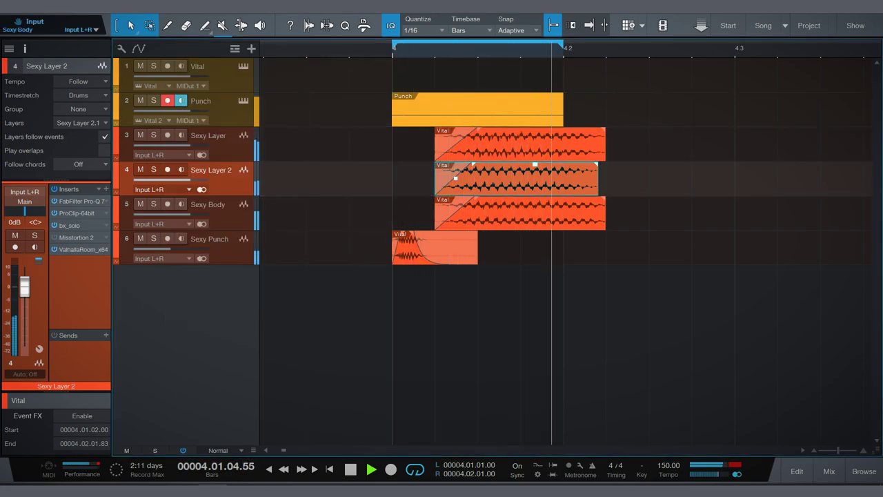
left_click(517, 145)
key("s")
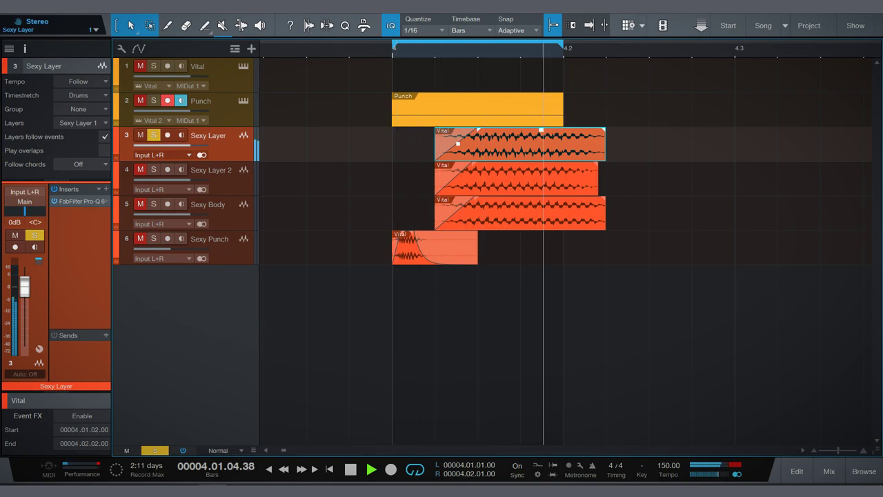
key("space")
key("f")
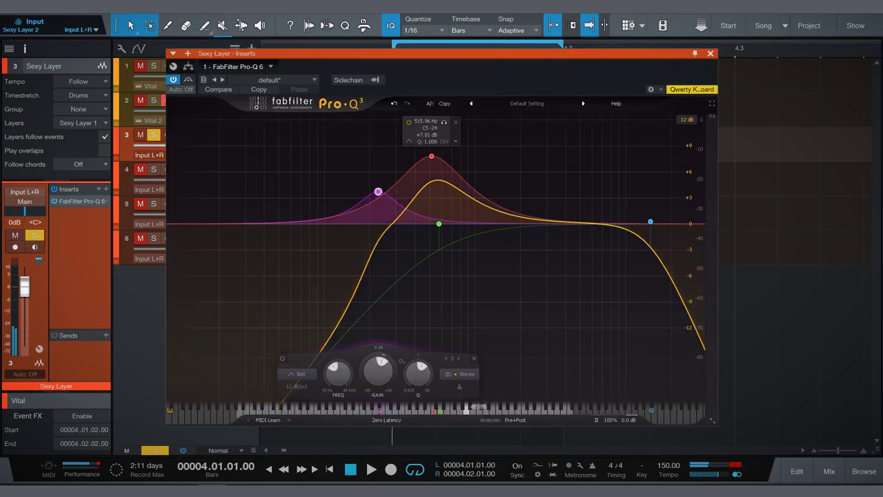
Insert the Bitcrusher effect after Pro-Q 3 on the Sexy Layer track during playback
key("space")
key("Down")
key("Down")
key("Down")
key("Up")
key("Up")
key("Up")
key("Up")
key("Escape")
key("Return")
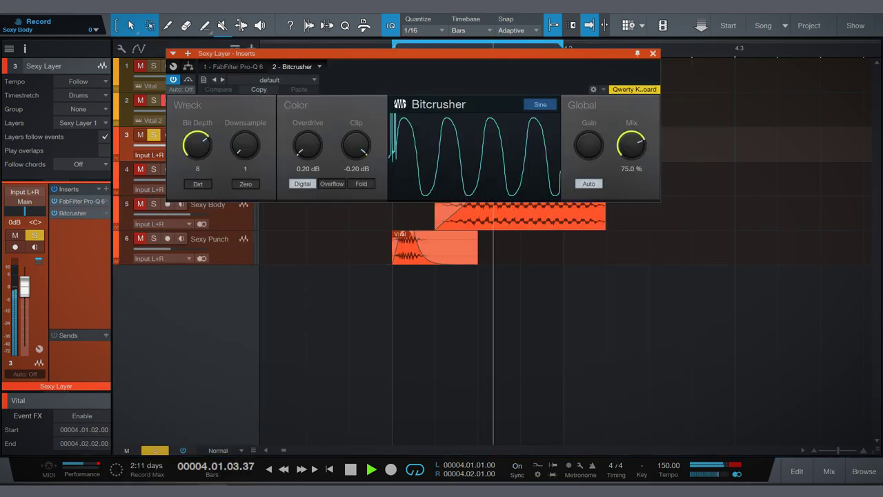
Set the Bitcrusher's bit depth to 3, downsample to 9 and overdrive to 7.04 dB, with Dirt and Zero enabled
mouse_move(245, 145)
left_mouse_down()
mouse_move(245, 165)
mouse_move(245, 155)
mouse_move(197, 166)
mouse_move(245, 151)
left_mouse_up()
key("s")
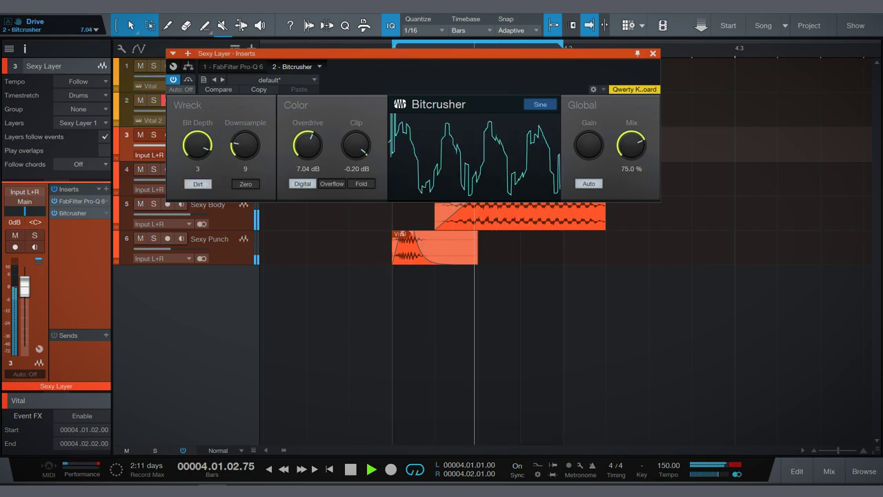
mouse_move(245, 145)
left_mouse_down()
mouse_move(245, 128)
mouse_move(245, 150)
left_mouse_up()
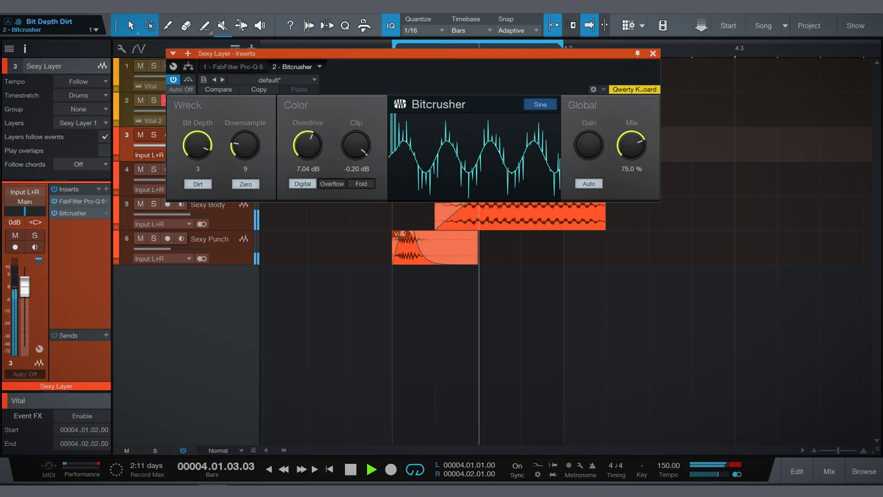
Try the Bitcrusher's Overflow and Fold clipping modes with Dirt and Zero switched off, and remove the effect from Sexy Layer
left_click(198, 184)
left_click(332, 183)
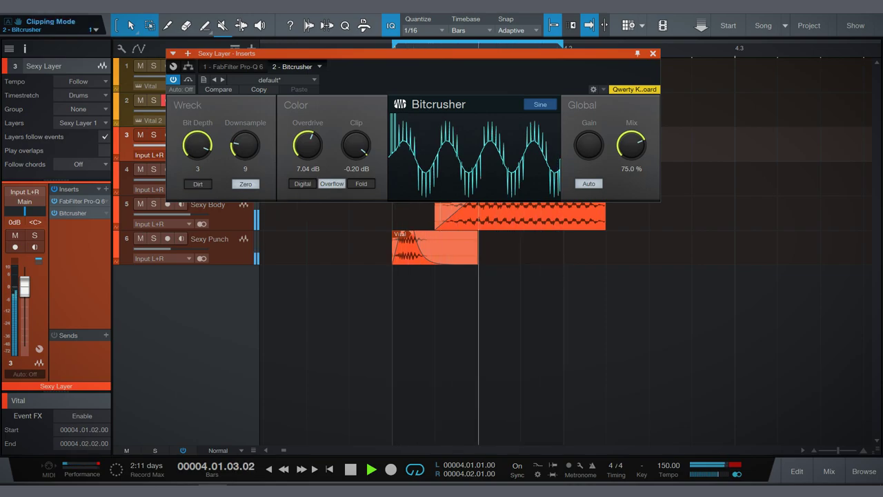
left_click(361, 183)
left_click(246, 183)
right_click(102, 214)
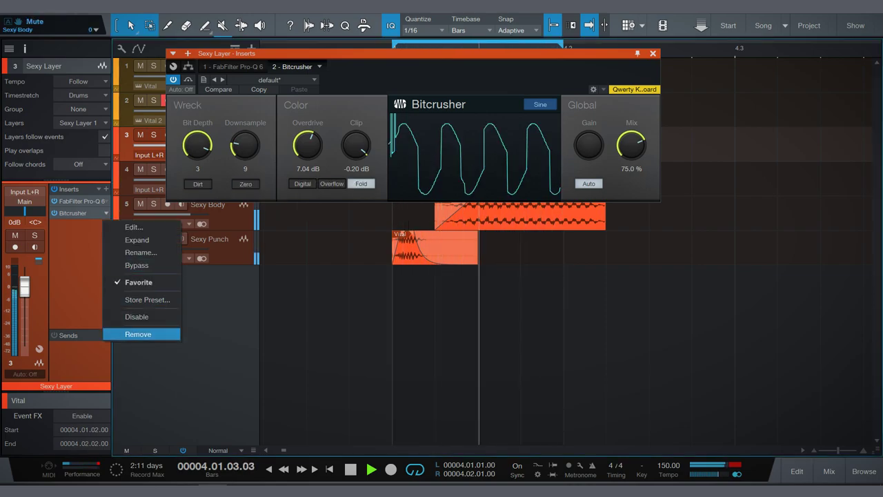
left_click(135, 335)
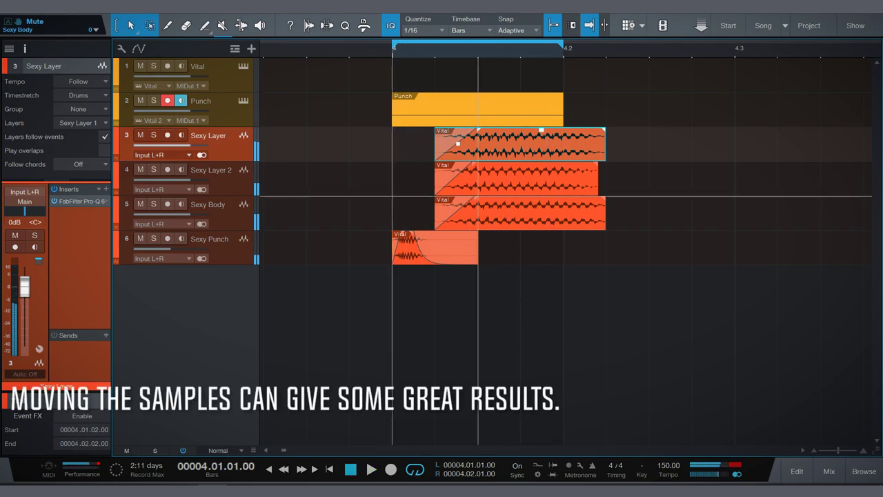
Move the Sexy Layer 2 clip to start at 4.01.01.00 and give it a slightly longer exponential fade-in
left_click_drag(516, 178, 473, 178)
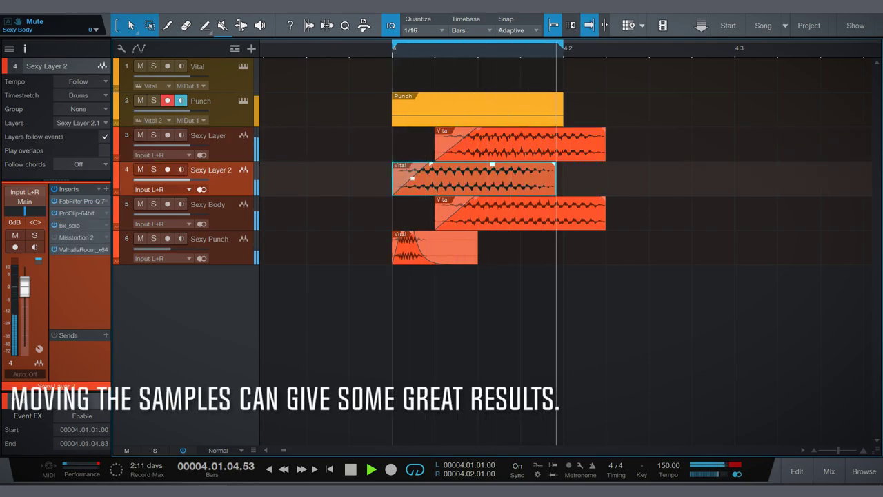
left_click_drag(412, 178, 418, 182)
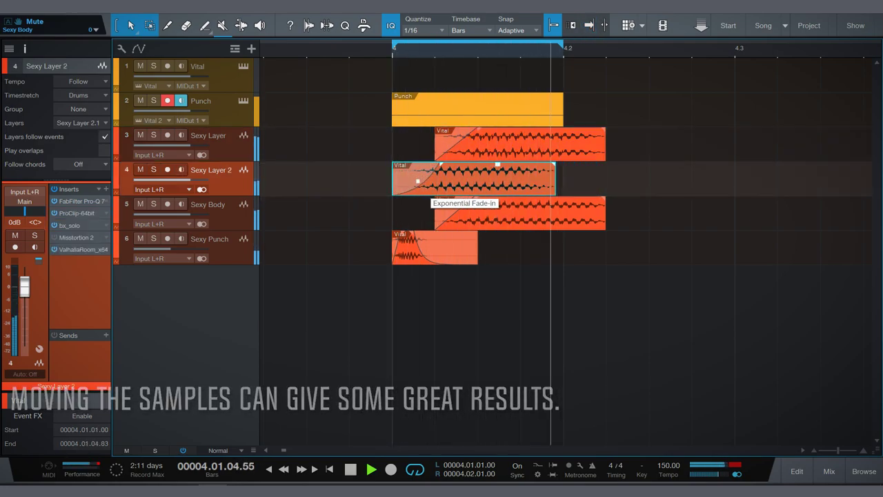
Remove the fade-in from the Sexy Layer clip
left_click(497, 143)
mouse_move(497, 143)
left_mouse_down()
mouse_move(454, 143)
mouse_move(497, 144)
left_mouse_up()
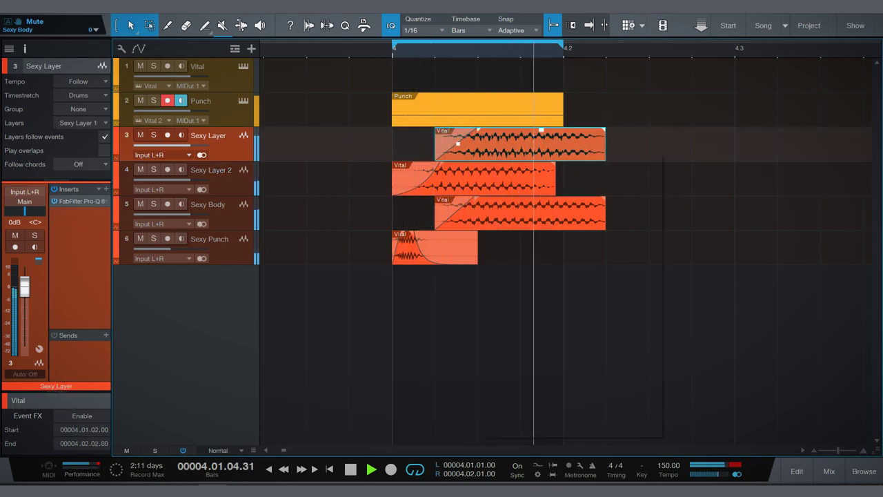
right_click(481, 153)
left_click(523, 331)
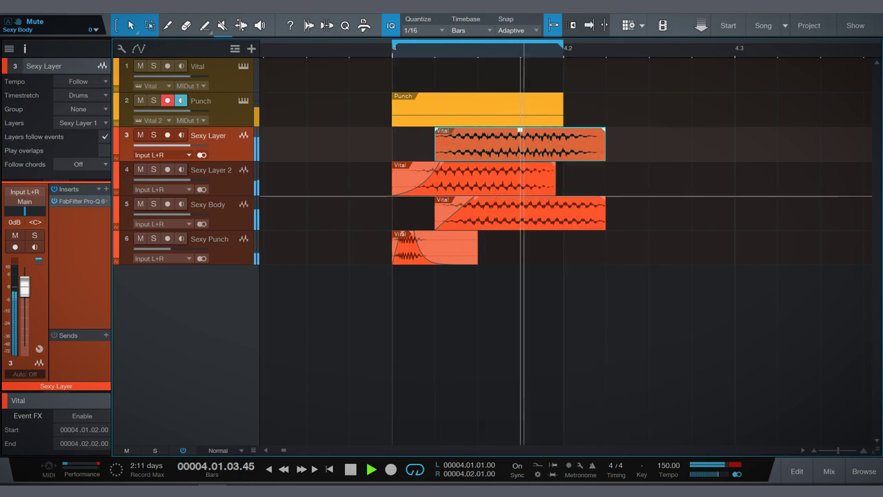
Add FabFilter Saturn 2 with the 456 Demo MdB preset to the Sexy Layer track, checking it soloed and in the mix
key("s")
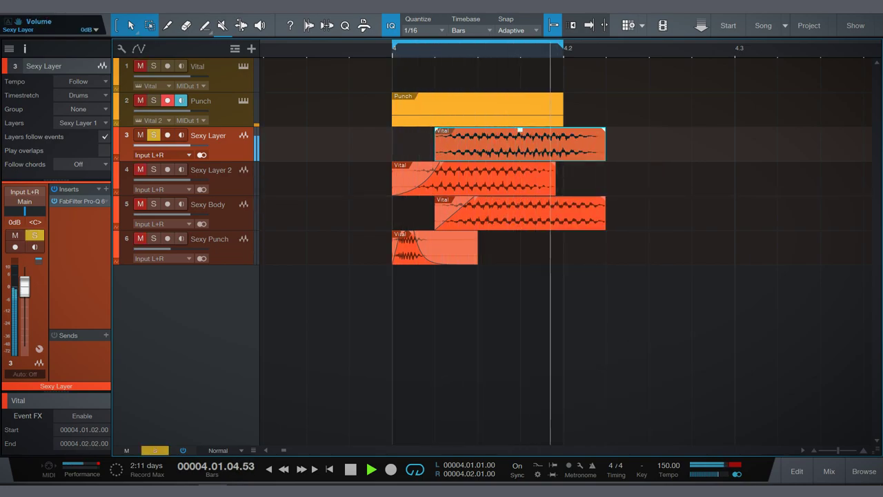
left_click(106, 189)
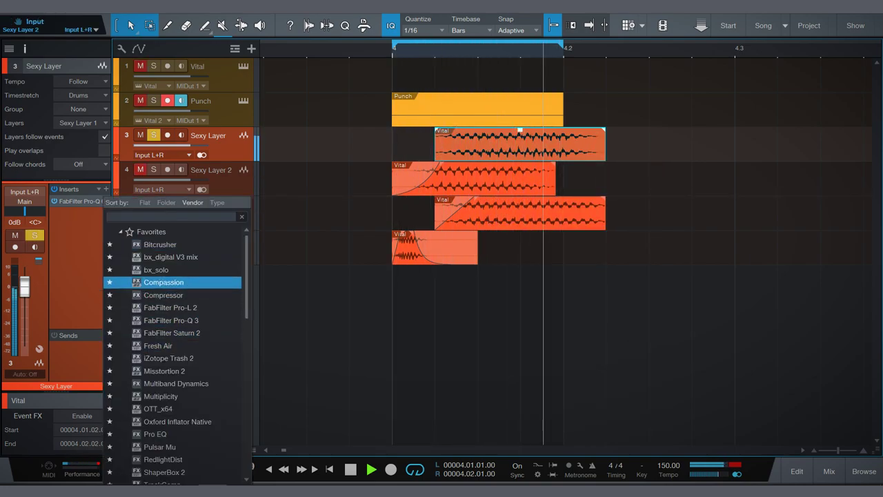
left_click(172, 333)
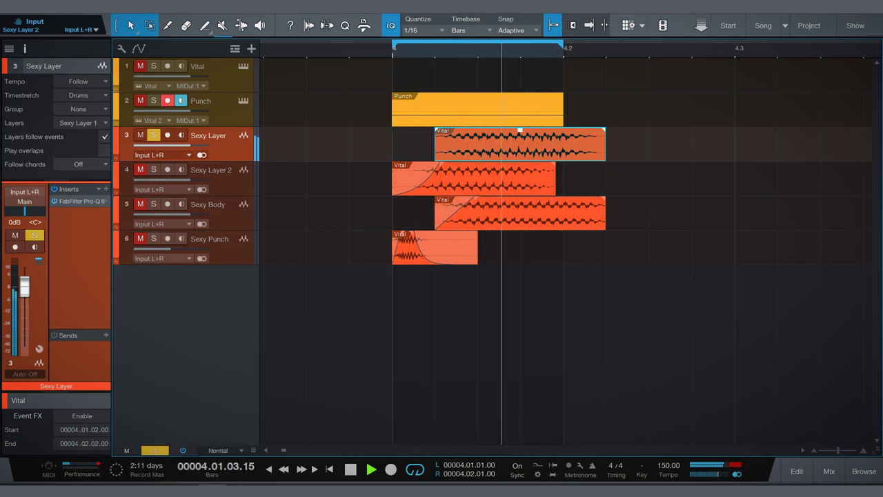
key("s")
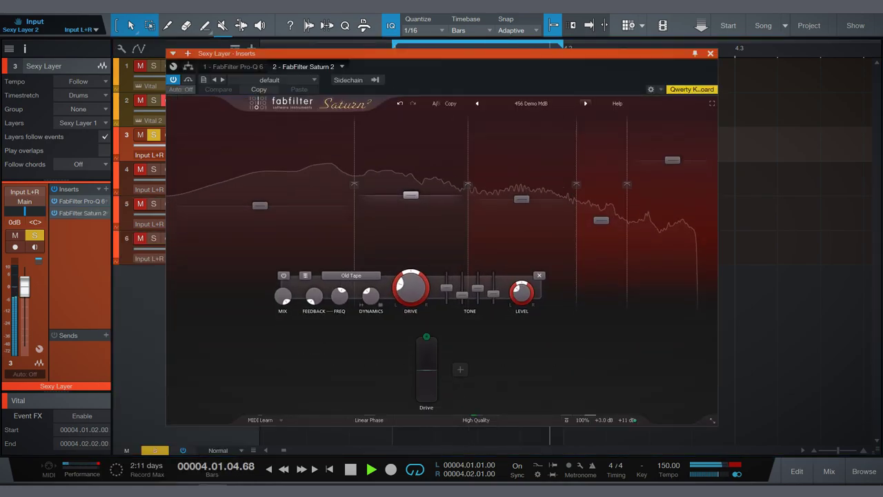
key("Escape")
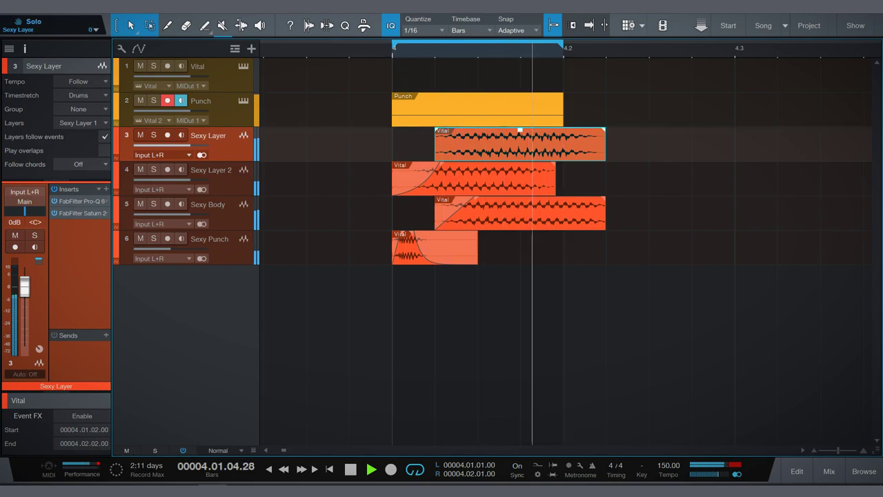
key("Escape")
Add a FabFilter Pro-Q 3 after Saturn 2 on Sexy Layer, with a low cut at 141.55 Hz and a dip at 266.47 Hz
key("s")
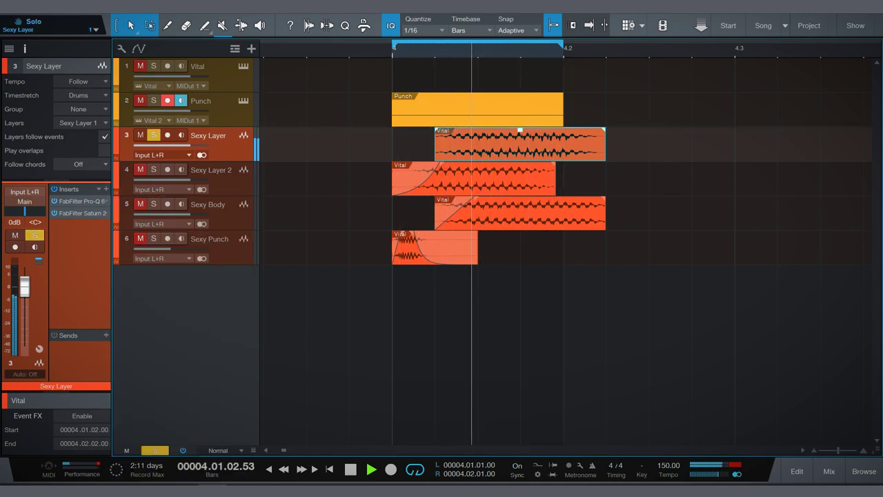
left_click_drag(191, 223, 347, 207)
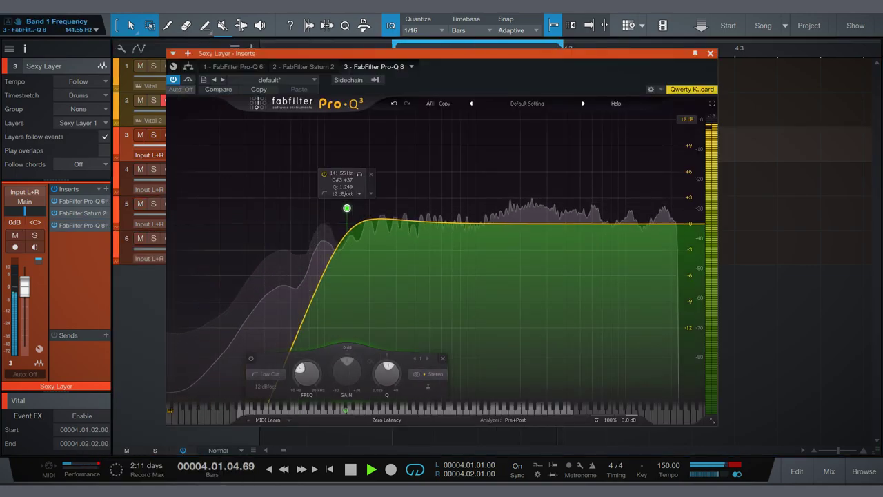
left_click_drag(407, 223, 387, 263)
key("Escape")
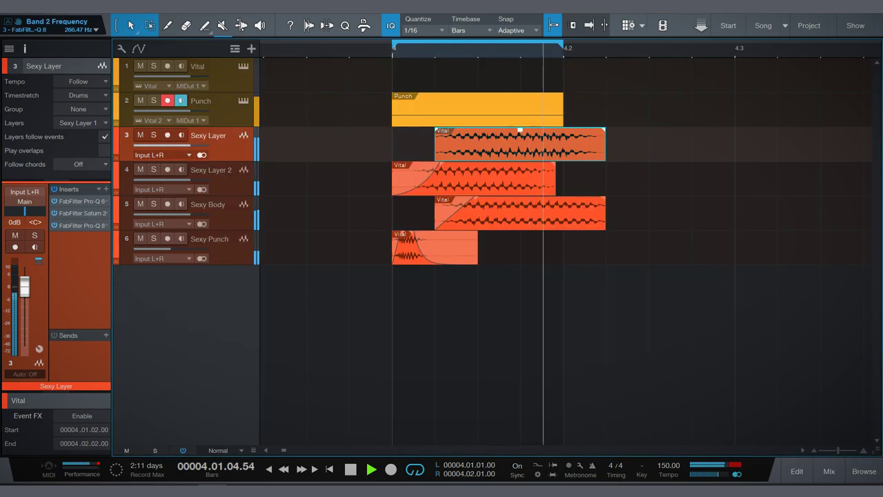
Lengthen the Sexy Layer clip's fade-in and trim its end to 4.02.01.64, keeping its start at 4.01.02.00
left_click_drag(436, 129, 511, 147)
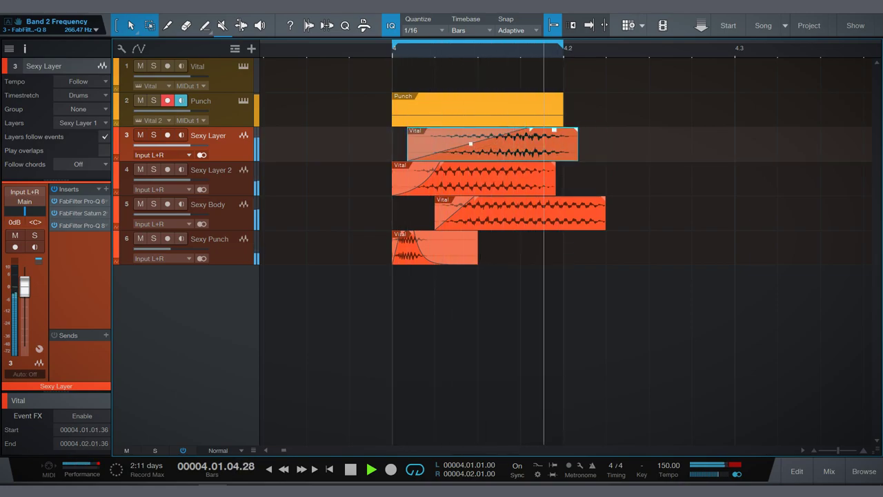
left_click_drag(578, 153, 563, 155)
key("ctrl+z")
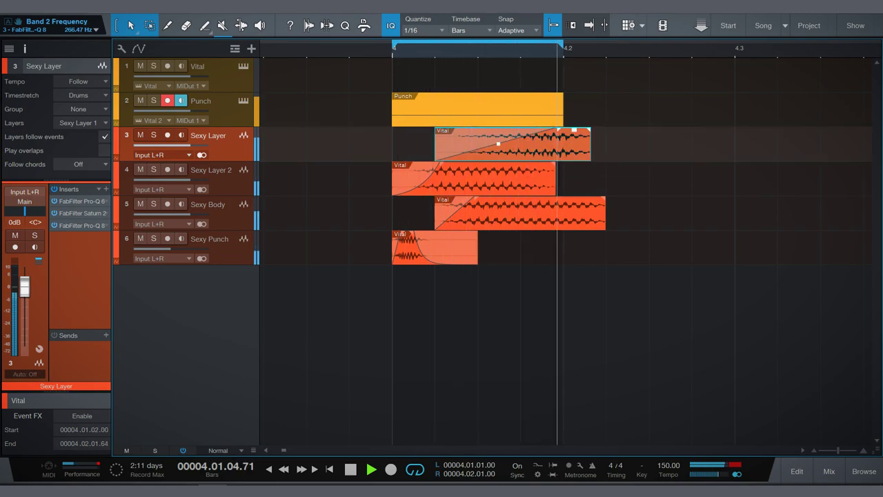
Solo the Sexy Layer track and lower its volume to -3.5 dB
key("e")
key("s")
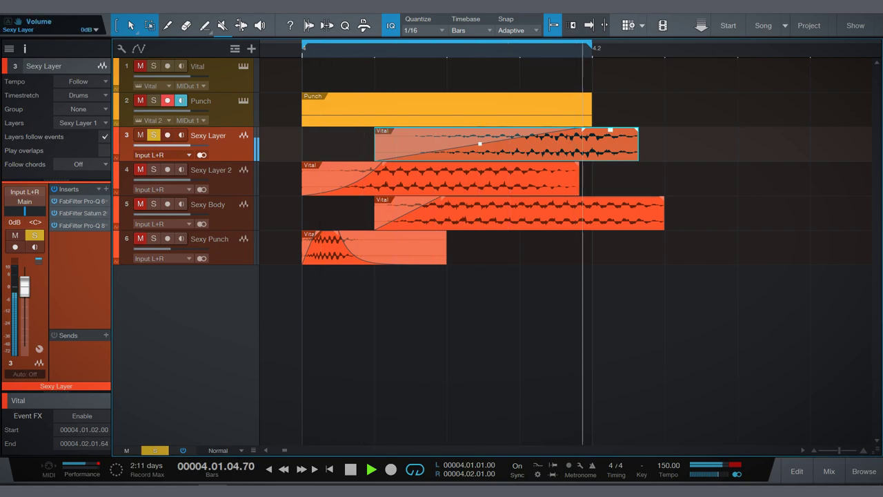
left_click(106, 188)
key("Up")
key("Up")
key("Up")
key("Up")
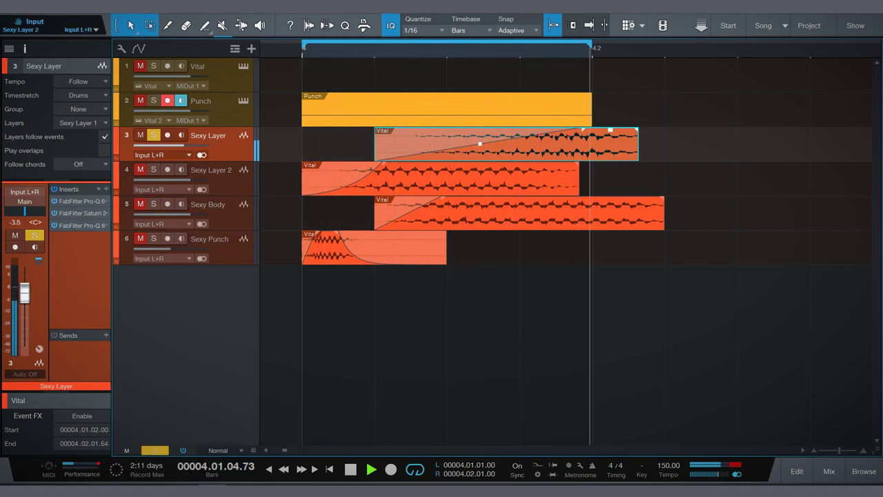
In Sexy Layer's last Pro-Q 3, set band 2 to +0.74 dB and band 3 to -1.54 dB at about 856 Hz
left_click_drag(464, 280, 467, 200)
left_click_drag(389, 267, 394, 217)
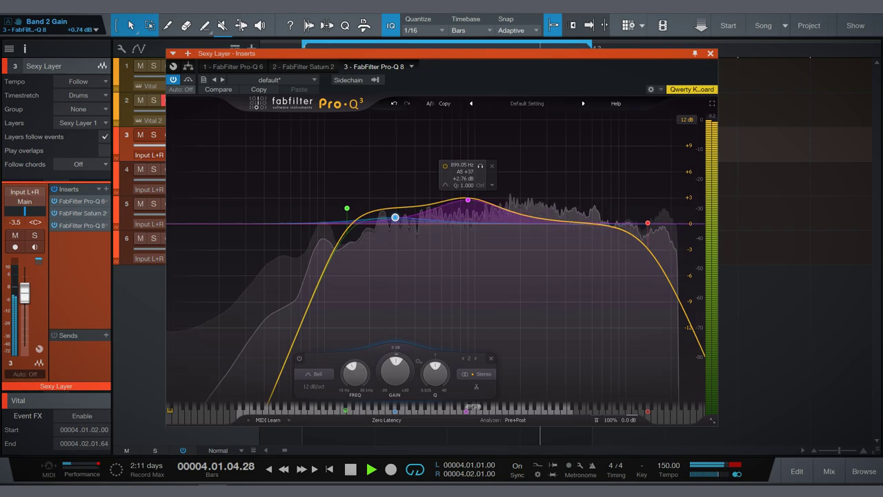
left_click_drag(468, 200, 465, 233)
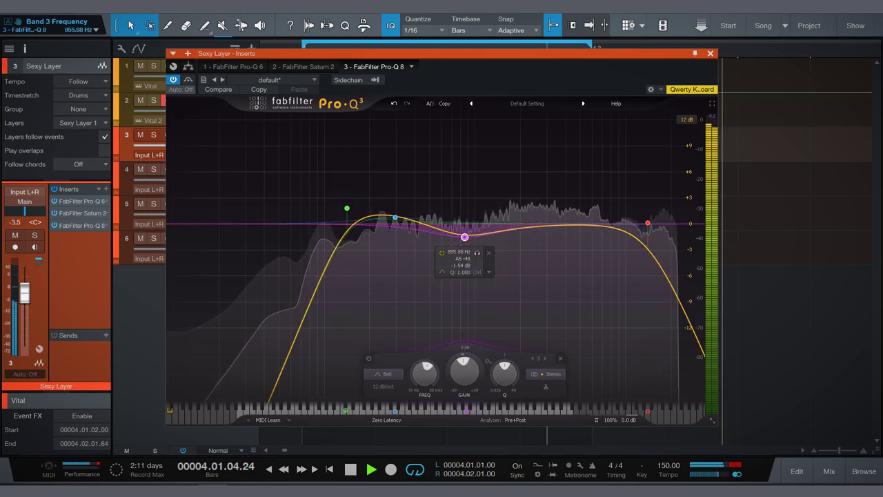
left_click(711, 53)
Re-enable Misstortion 2 on the Sexy Layer 2 track and move it ahead of ProClip in the insert chain
left_click(410, 213)
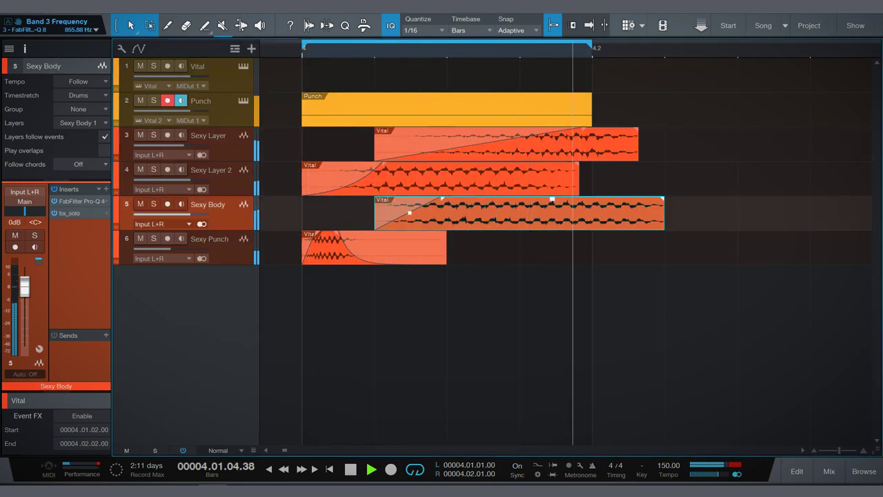
key("Up")
key("s")
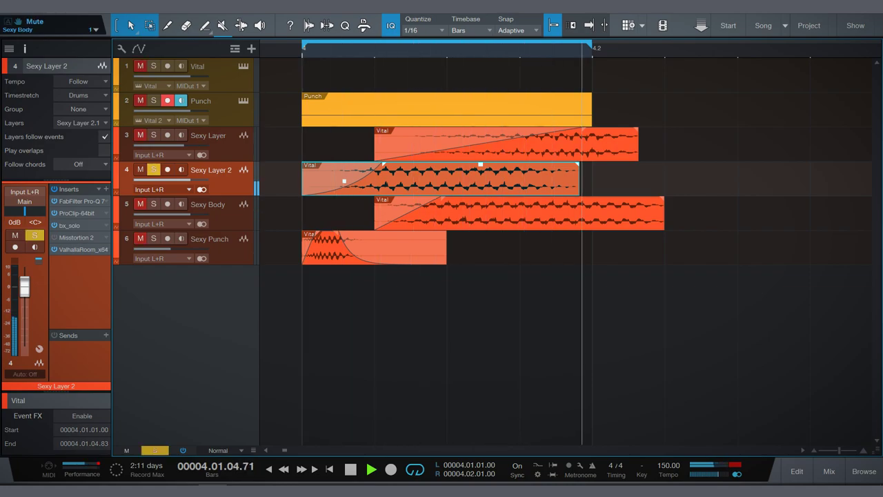
left_click_drag(76, 237, 76, 214)
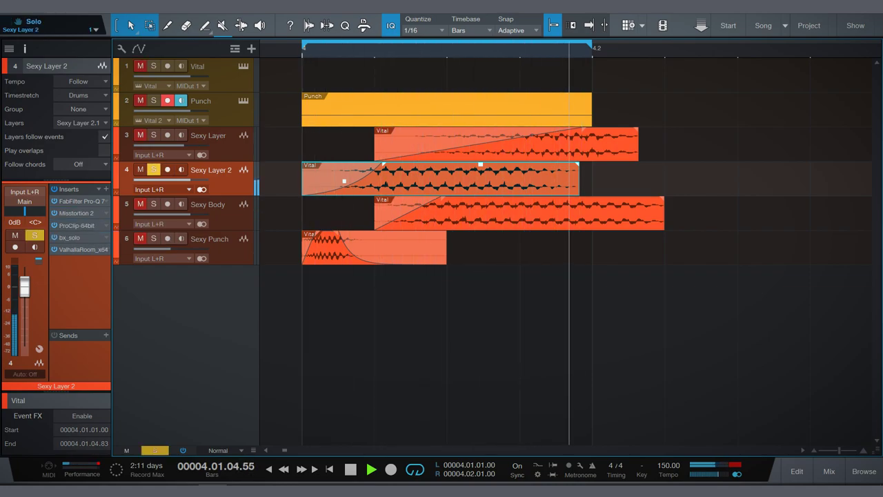
key("s")
Move the Sexy Layer 2 clip to start at 4.01.02.00 and shorten the Sexy Layer clip's fade-in
key("alt+Right")
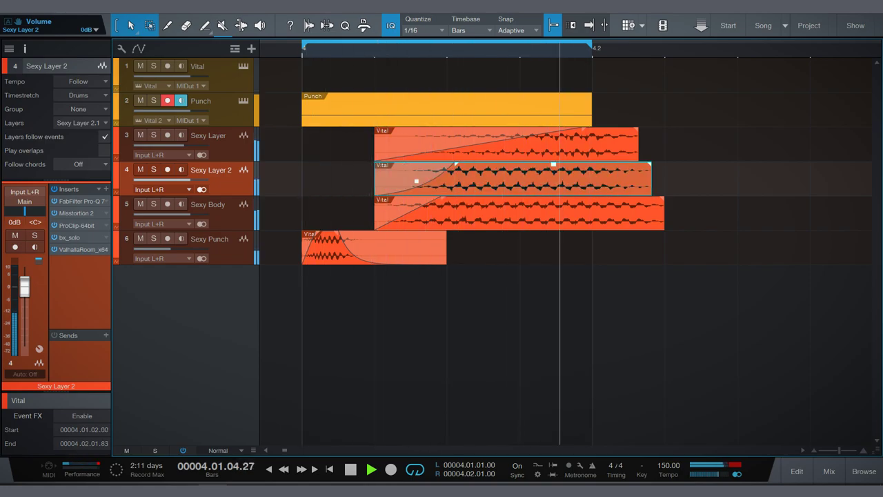
left_click_drag(587, 129, 376, 130)
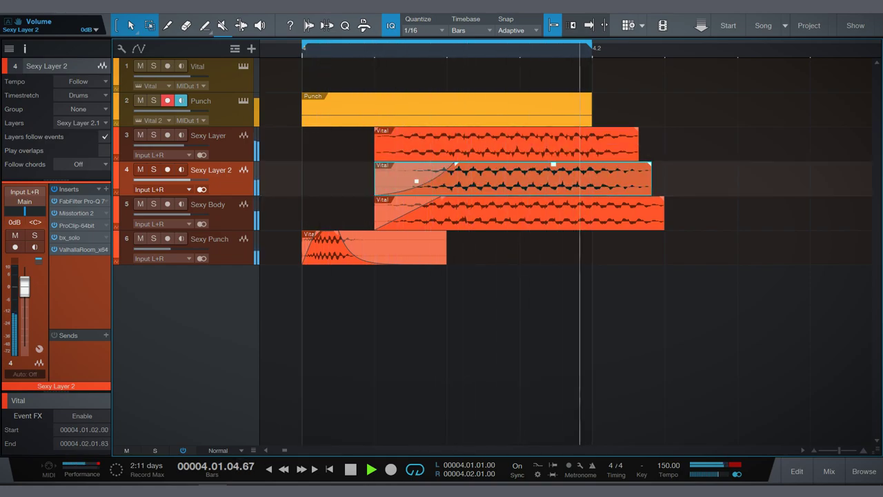
key("ctrl+z")
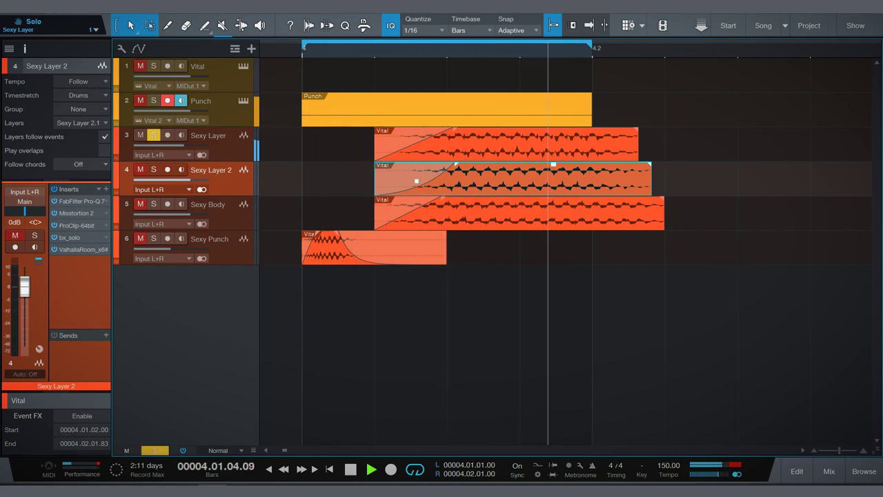
Solo the Sexy Layer track and add RedlightDist at the end of its inserts
left_click(504, 143)
key("s")
left_click(106, 188)
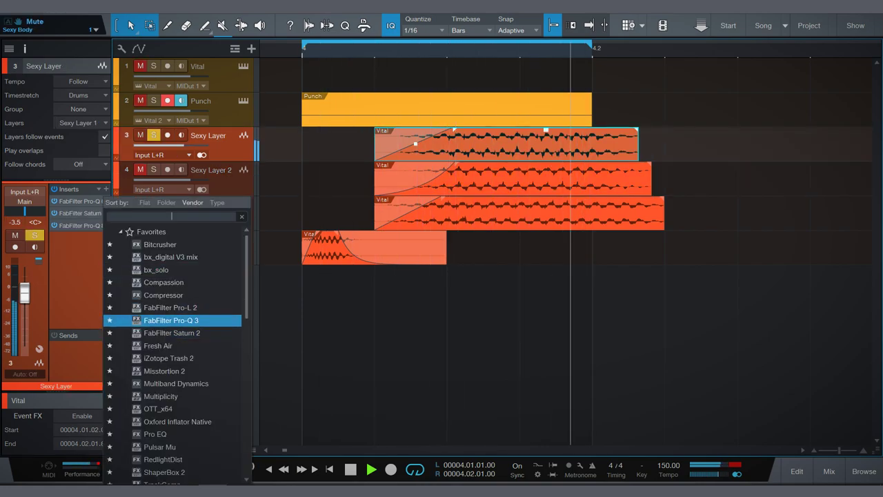
scroll(172, 357, "down", 3)
scroll(173, 345, "down", 2)
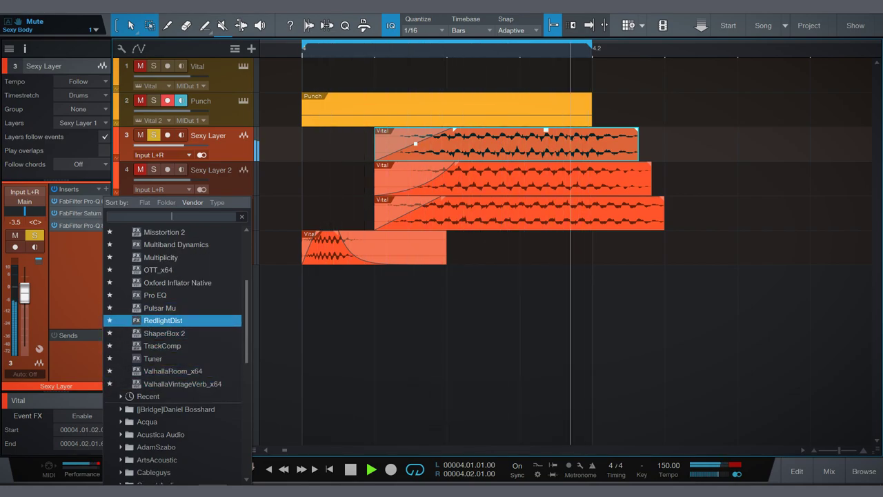
left_click(162, 320)
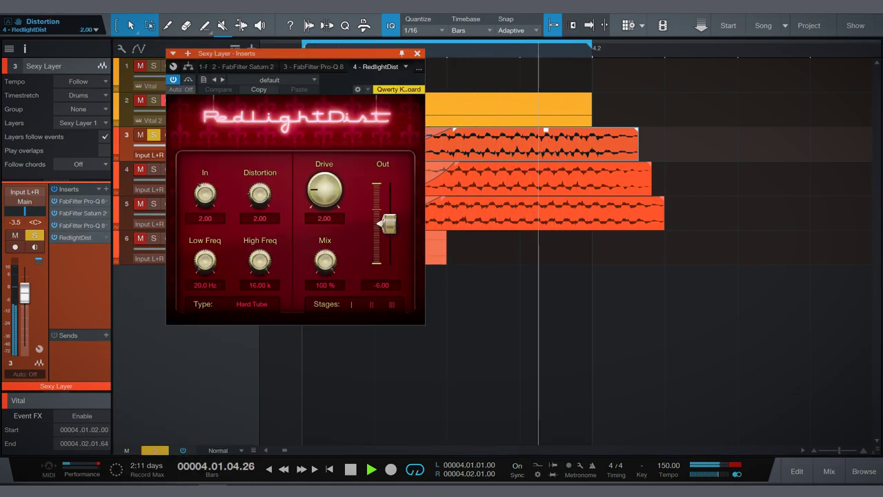
Audition Transistor, OpAmp and other distortion types in RedlightDist, settle on Soft Tube and close the plug-in
left_click(252, 304)
left_click(266, 357)
left_click(251, 304)
left_click(261, 383)
left_click(251, 304)
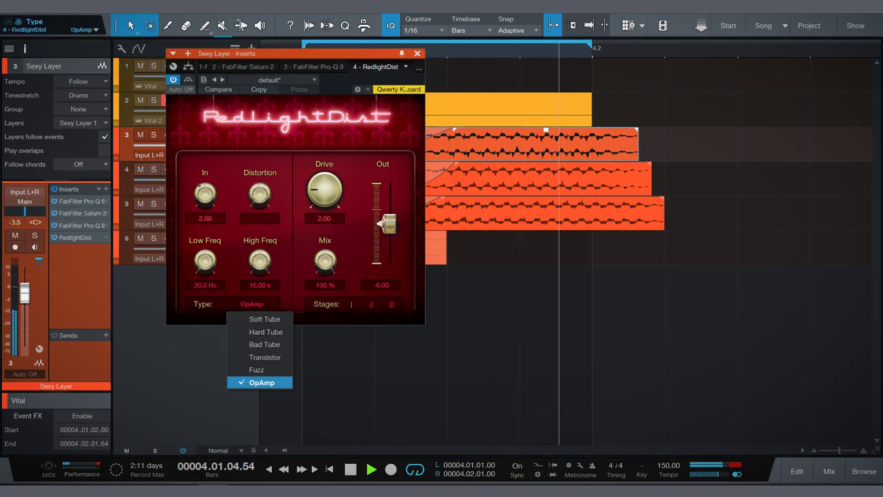
left_click(266, 344)
left_click(251, 304)
left_click(266, 344)
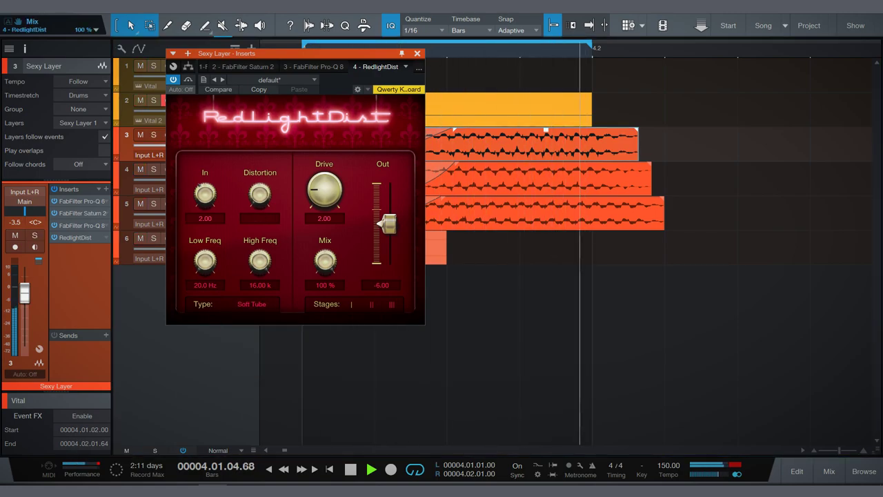
left_click(417, 53)
Move the Sexy Layer clip to start at 4.01.02.70 and give it a longer exponential fade-in
right_click(626, 153)
key("Escape")
left_click_drag(627, 154, 678, 153)
left_click_drag(506, 130, 591, 129)
left_click_drag(508, 143, 509, 148)
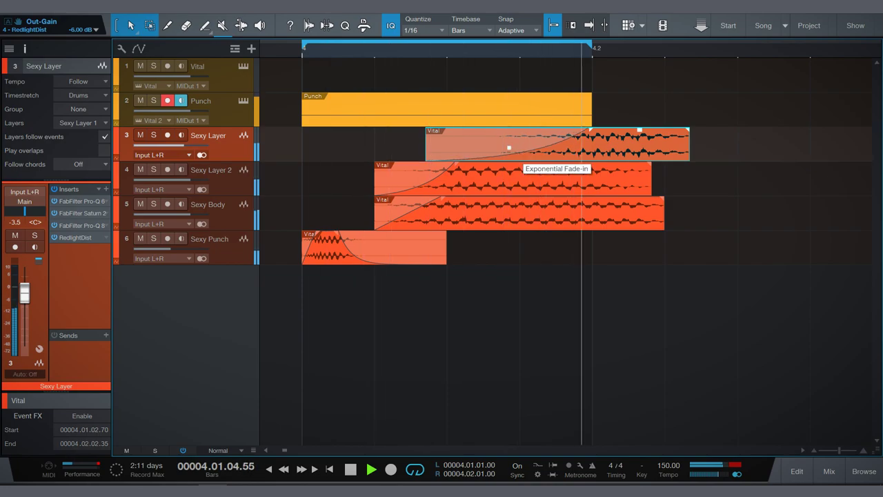
Shorten the Sexy Layer 2 clip's fade-in and add ShaperBox 2 to its soloed track
left_click(456, 164)
left_click_drag(455, 164, 433, 164)
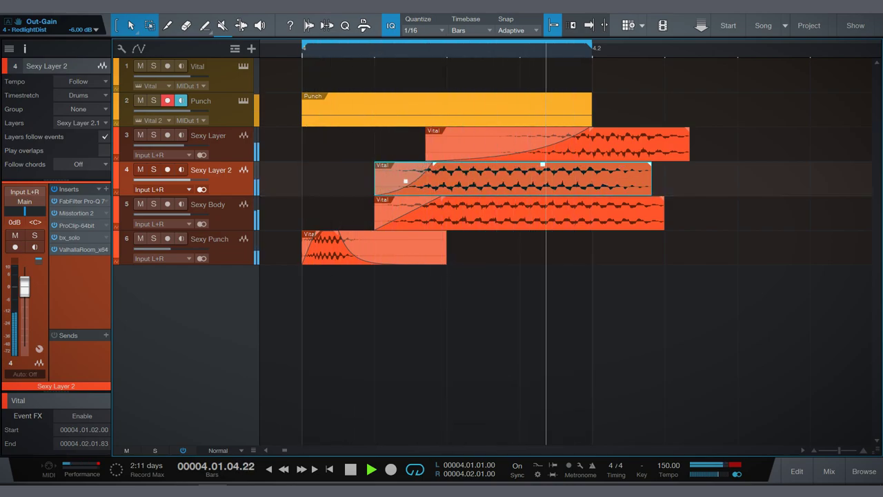
key("s")
left_click(105, 189)
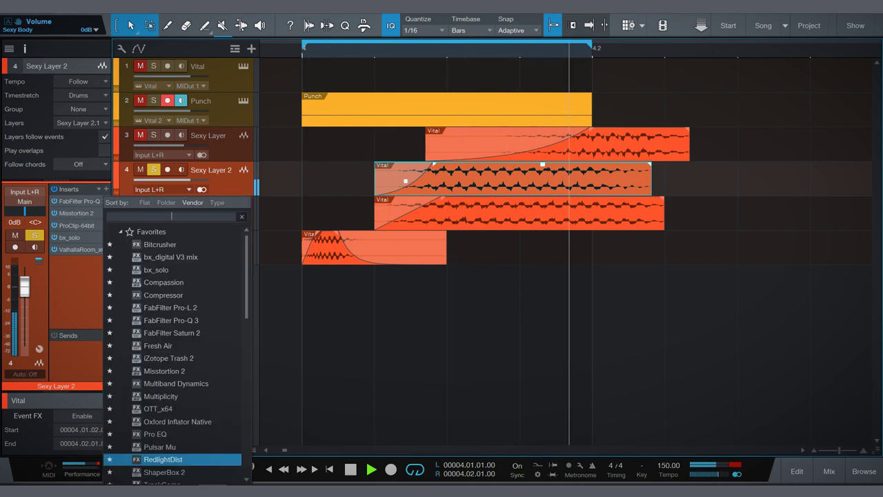
type("sap")
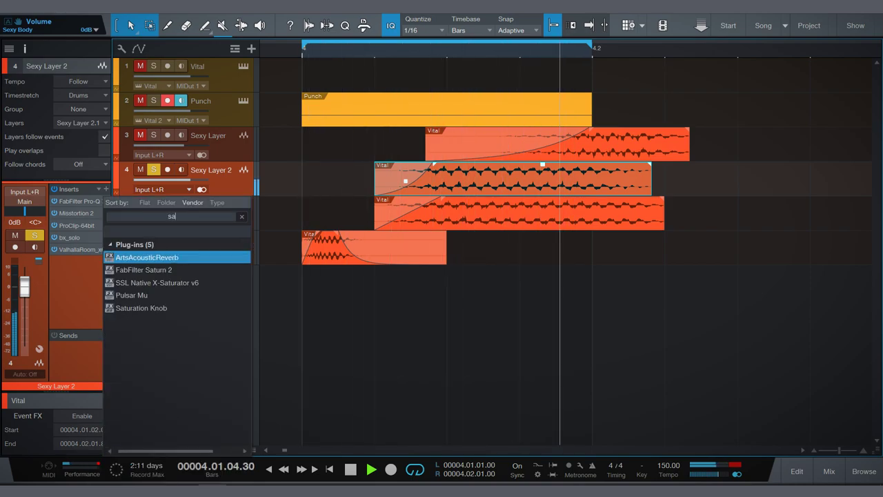
key("BackSpace")
key("BackSpace")
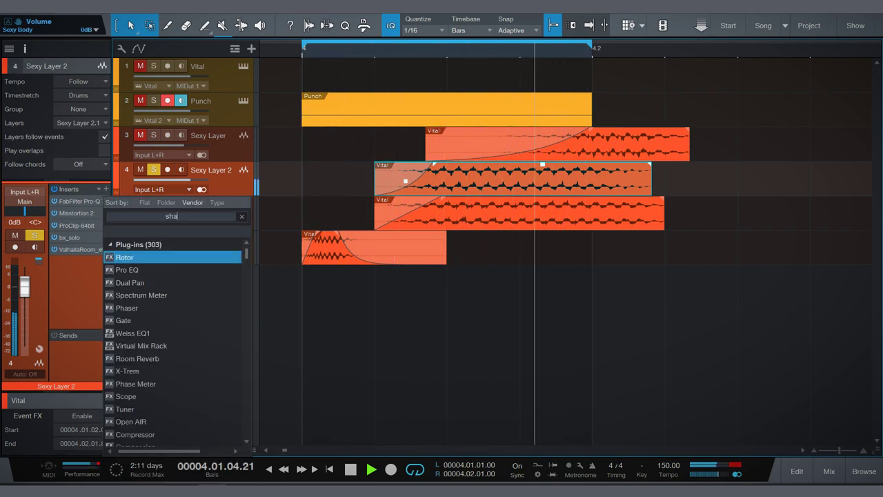
key("Escape")
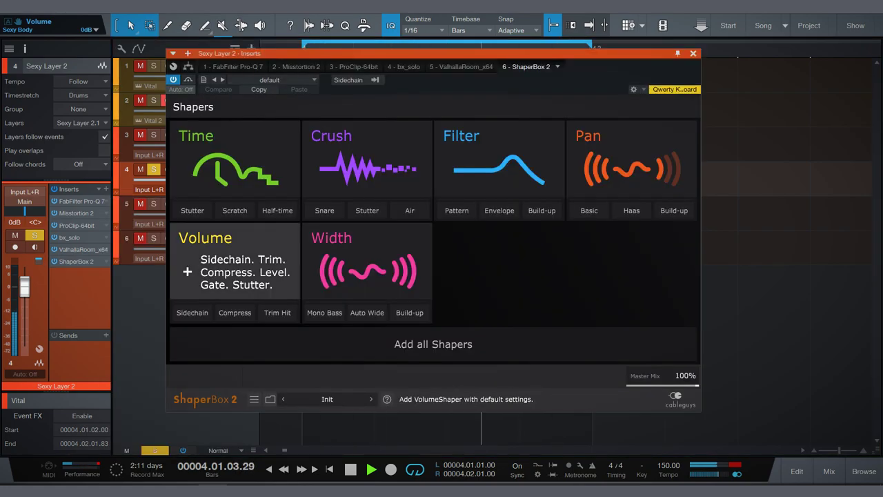
Add a Volume shaper in ShaperBox 2 with length 1/4 and a smoothly rising sidechain curve
left_click(234, 266)
left_click(527, 131)
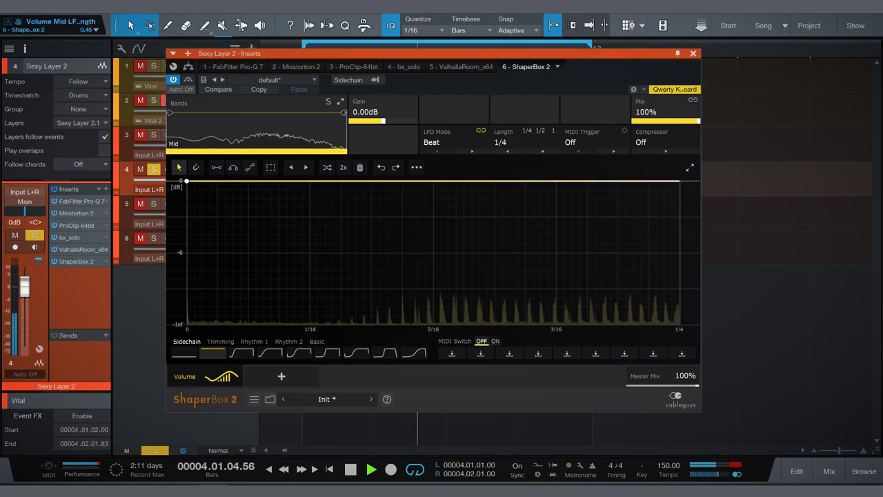
left_click(270, 353)
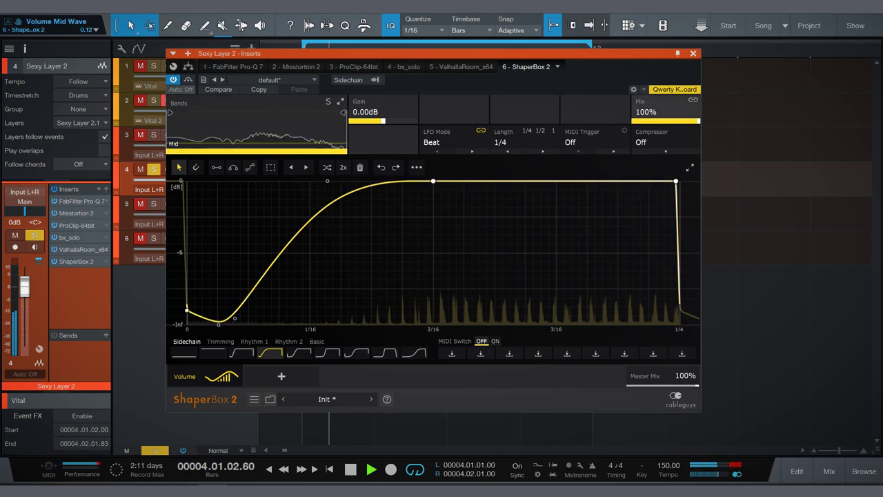
key("Escape")
key("space")
key("f")
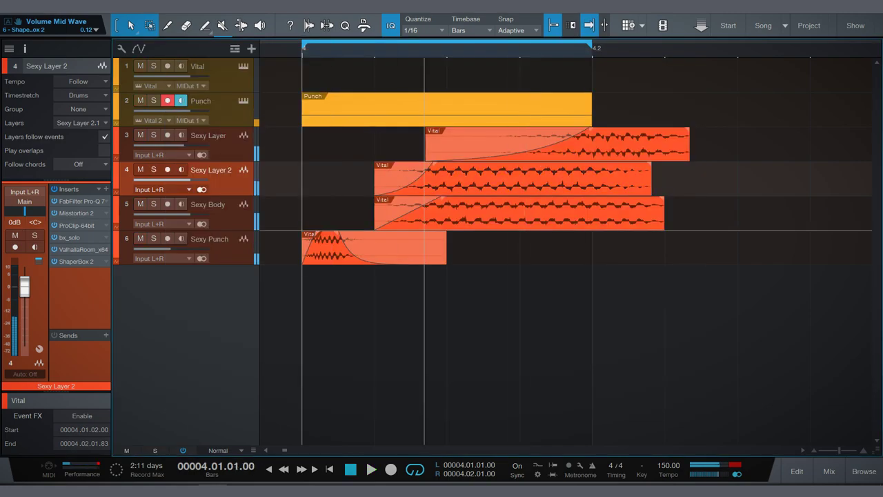
Try reversing the Sexy Layer clip and moving it to start at 4.01.02.00, and undo both changes
left_click(559, 154)
right_click(559, 156)
left_click(601, 305)
key("space")
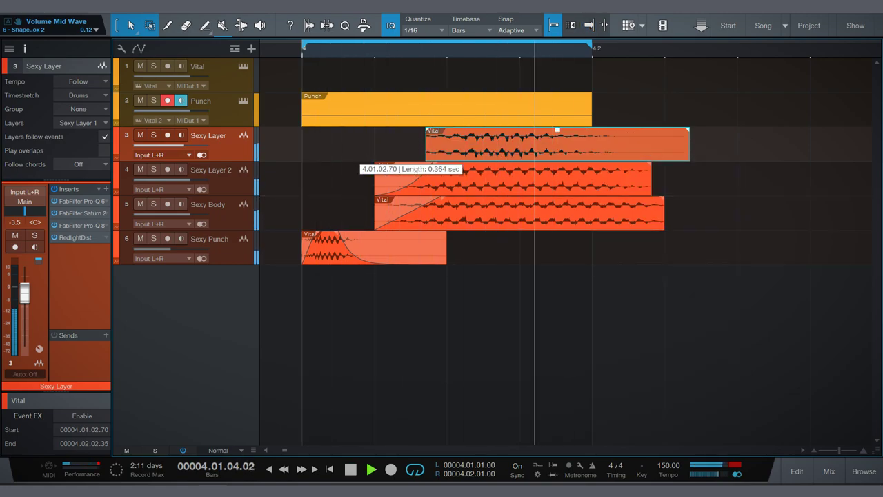
left_click_drag(469, 146, 418, 146)
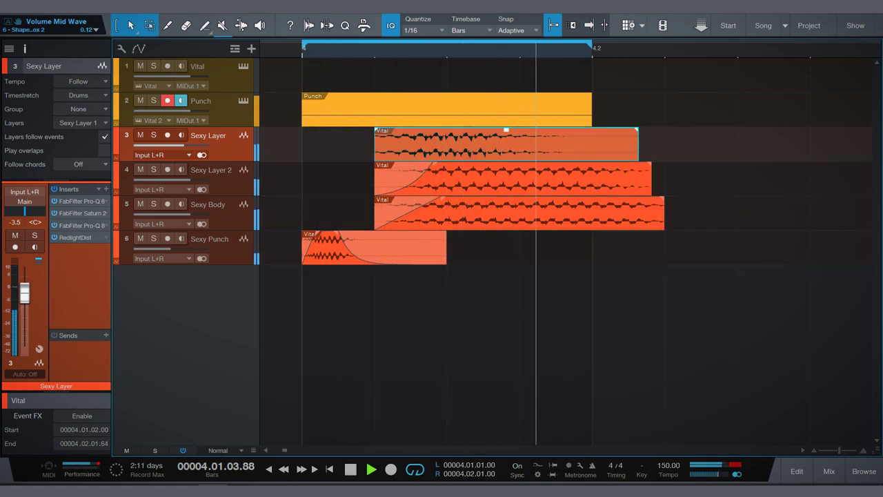
key("ctrl+z")
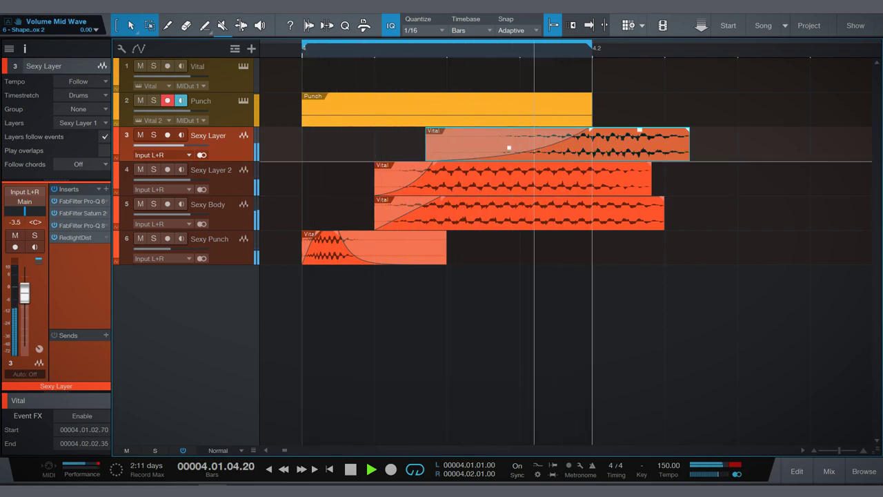
Undo the Sexy Layer clip's fade-in and reverse its audio
key("space")
key("ctrl+z")
right_click(522, 152)
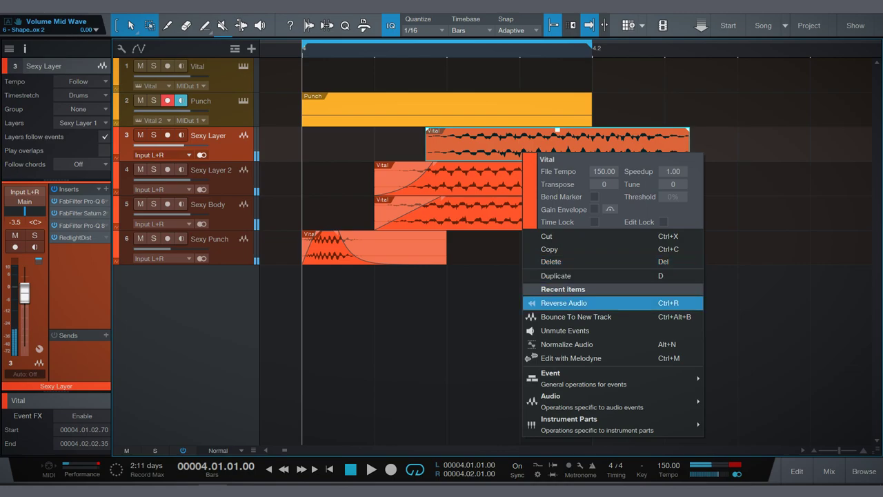
left_click(563, 303)
key("space")
mouse_move(497, 145)
left_mouse_down()
mouse_move(373, 145)
mouse_move(497, 145)
left_mouse_up()
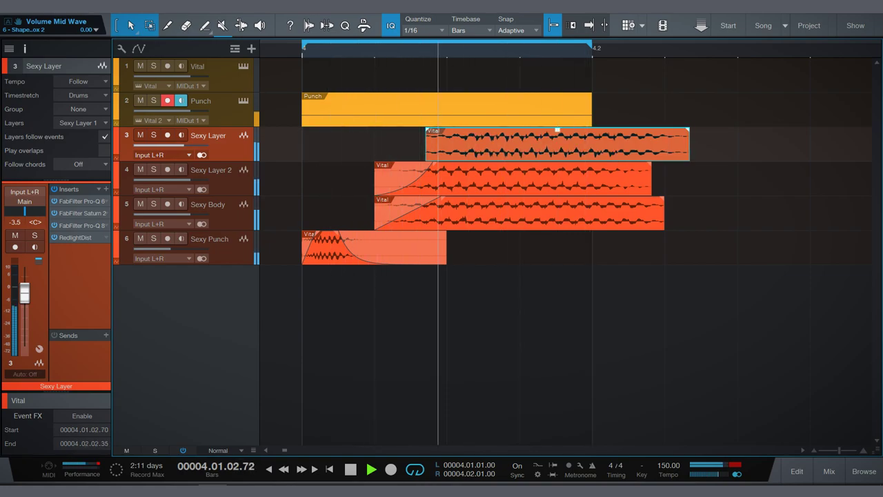
key("space")
key("f")
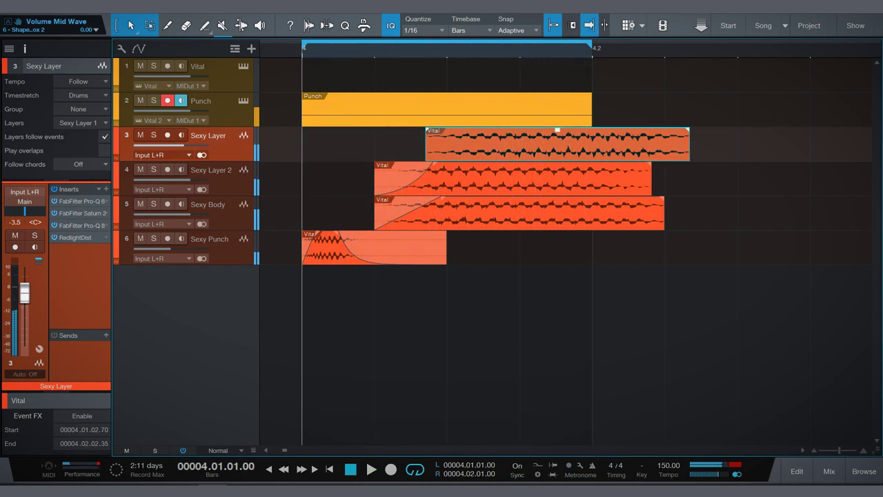
Extend the end of the Sexy Layer clip and move it to span 4.01.01.00 to 4.02.01.00
left_click_drag(688, 145, 715, 145)
right_click(633, 157)
key("Escape")
left_click_drag(634, 145, 509, 145)
key("space")
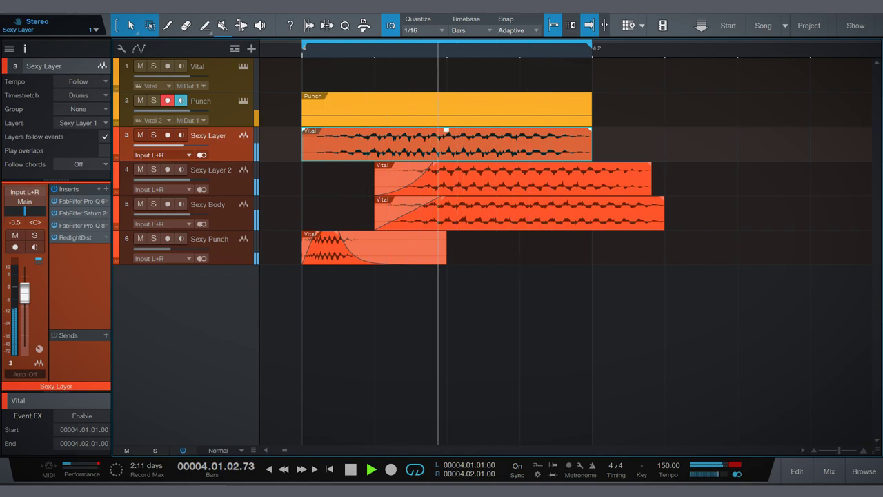
Audition the Sexy Layer 2 track in solo
left_click(513, 178)
left_click(519, 213)
left_click(512, 178)
key("s")
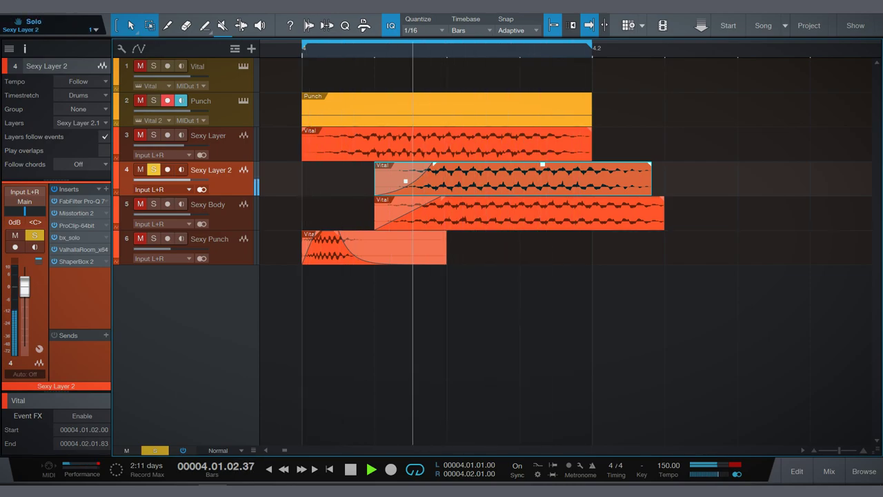
Add CamelCrusher to the soloed Sexy Body track's inserts and turn the solo off
left_click(519, 213)
left_click(106, 189)
type("ca")
key("Down")
key("Down")
key("Down")
key("Return")
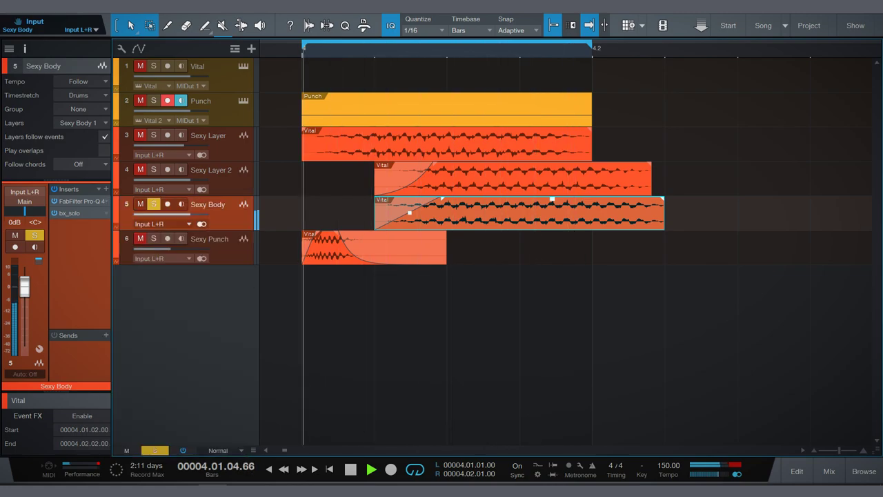
left_click(153, 204)
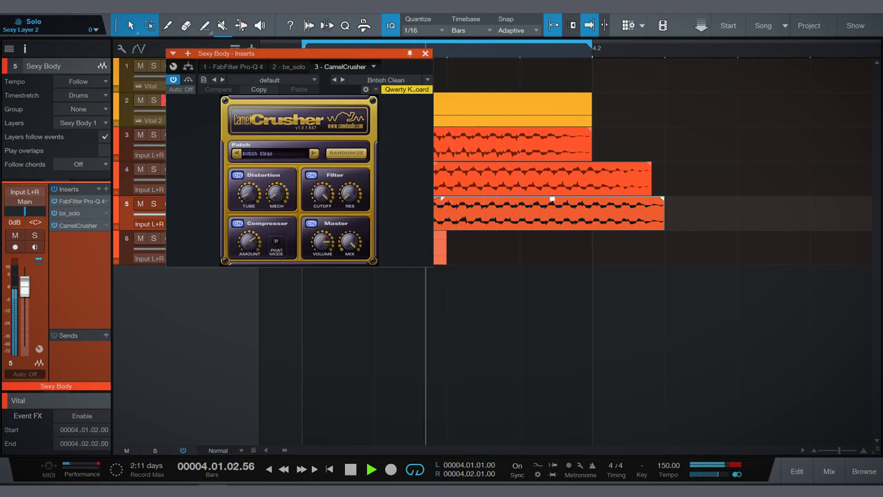
left_click(425, 53)
key("space")
Add ShaperBox 2 to the Sexy Body inserts with a Volume shaper and set its length to 1/4
left_click(106, 188)
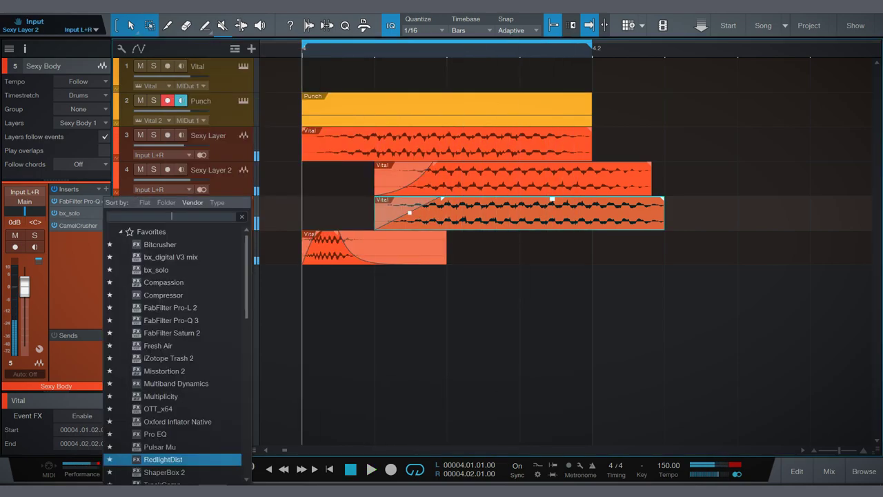
type("sat")
key("Escape")
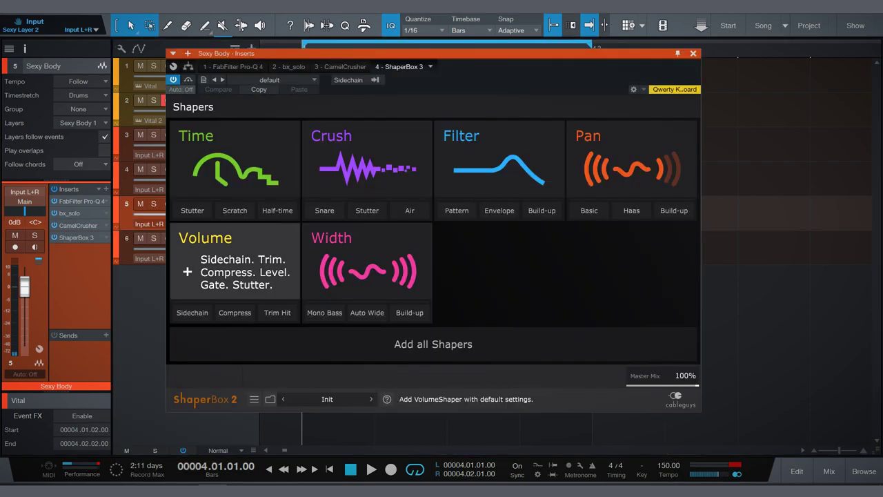
left_click(234, 255)
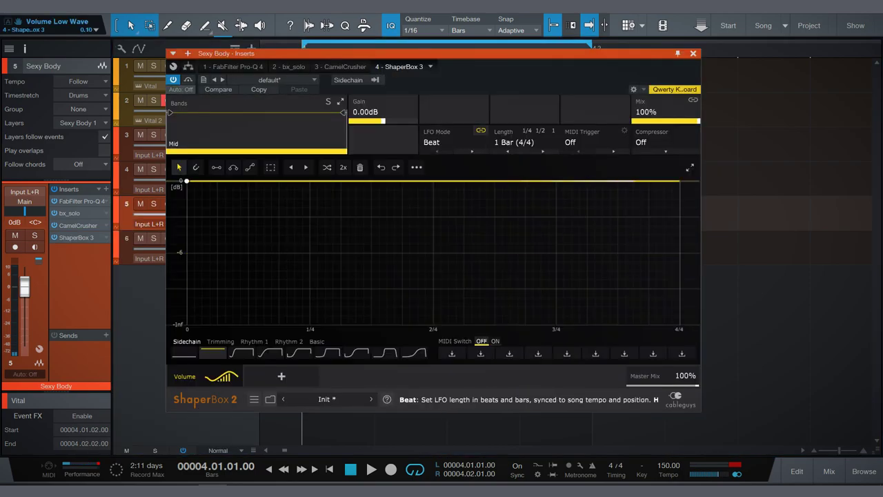
left_click(527, 131)
Compare the sidechain curves in Sexy Body's Volume shaper during playback and settle on Sidechain 3
left_click(241, 353)
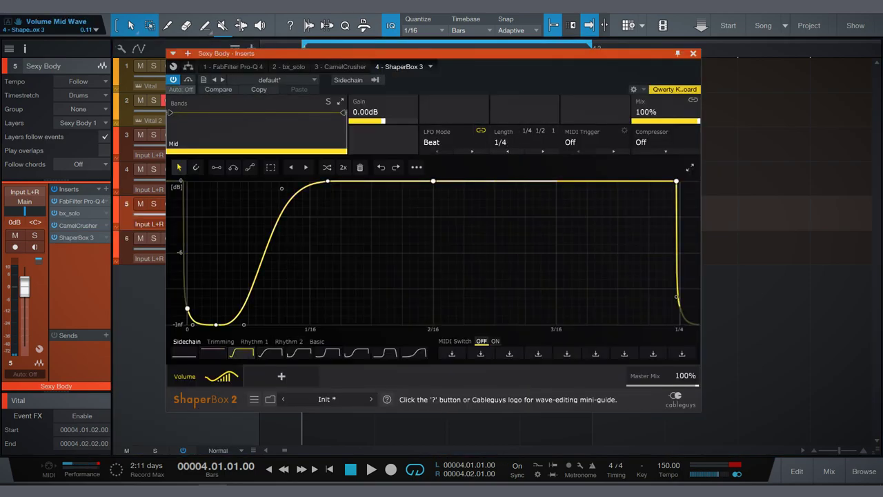
key("space")
left_click(270, 353)
left_click(299, 353)
left_click(328, 352)
left_click(299, 353)
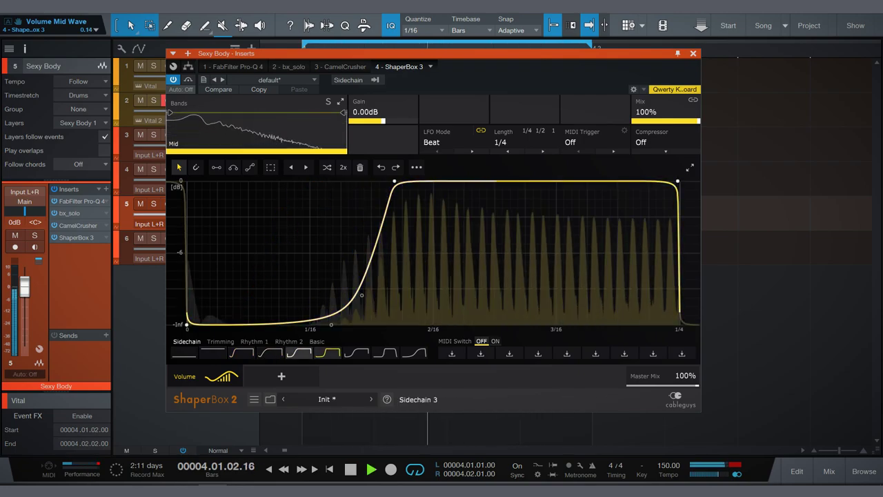
left_click(694, 53)
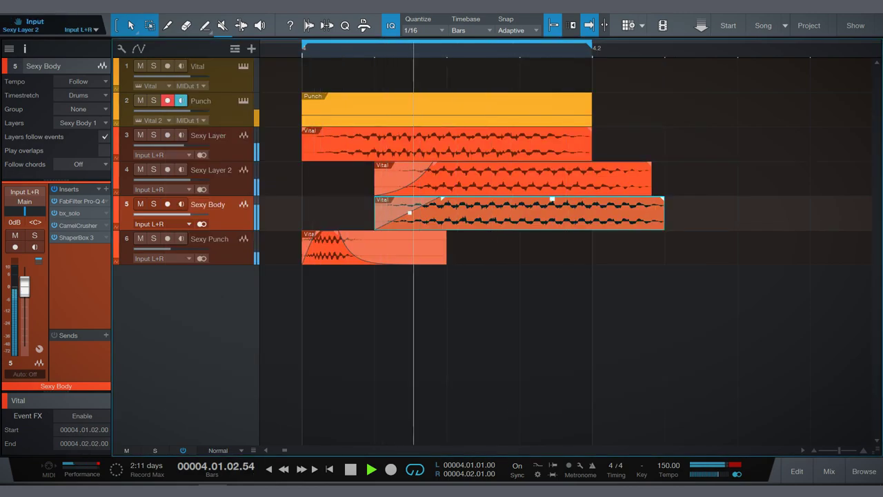
Slightly lengthen the Sexy Layer 2 clip's fade-in while the track is soloed and review its ShaperBox 2 settings
left_click(511, 179)
key("s")
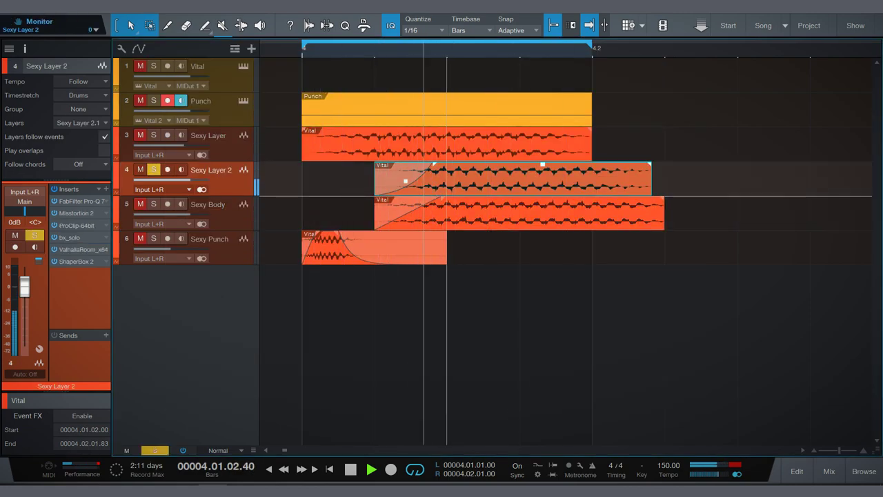
left_click_drag(433, 164, 443, 164)
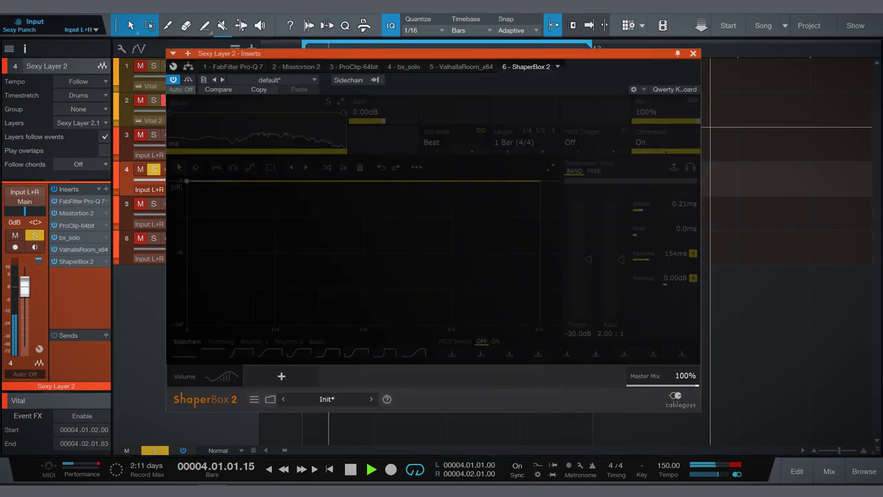
left_click(693, 54)
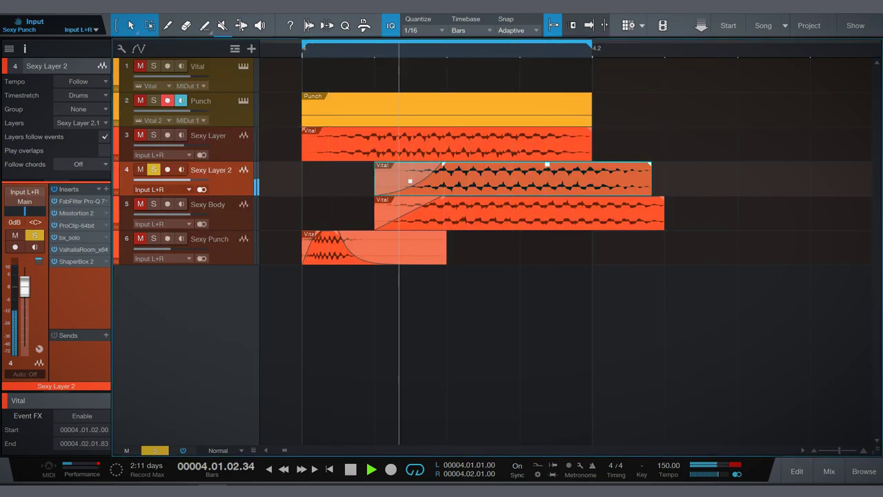
key("space")
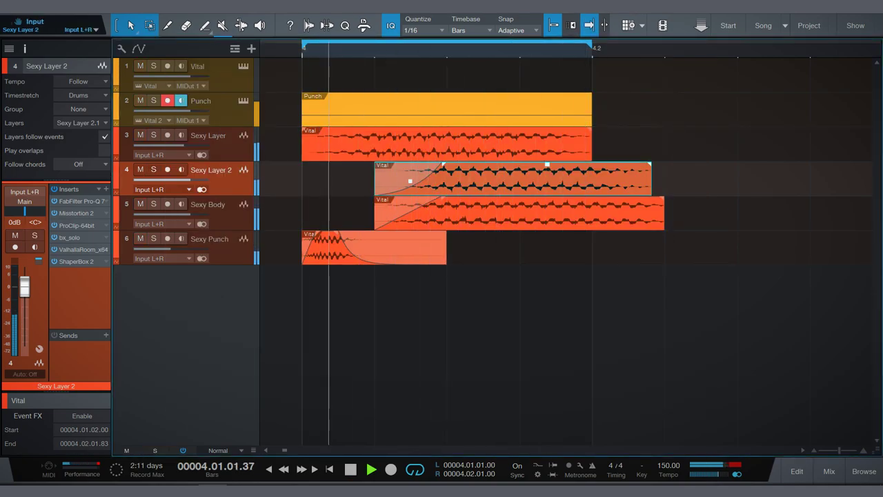
left_click(445, 145)
left_click(106, 188)
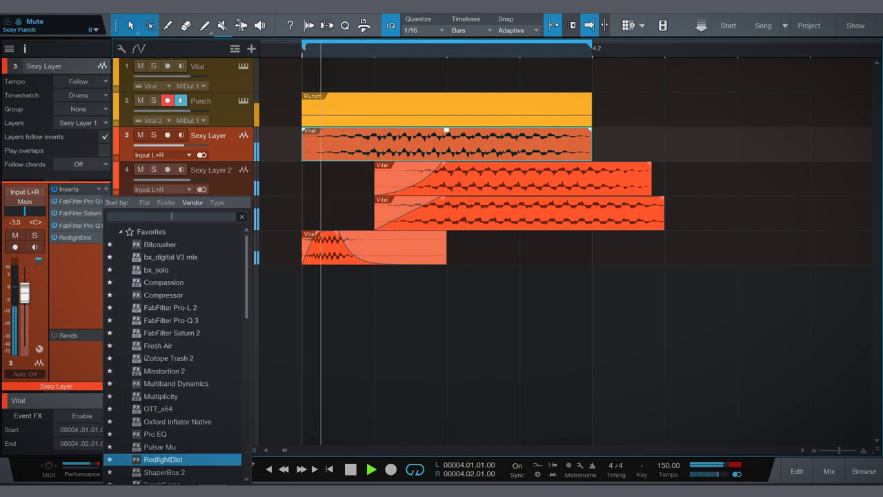
type("sha")
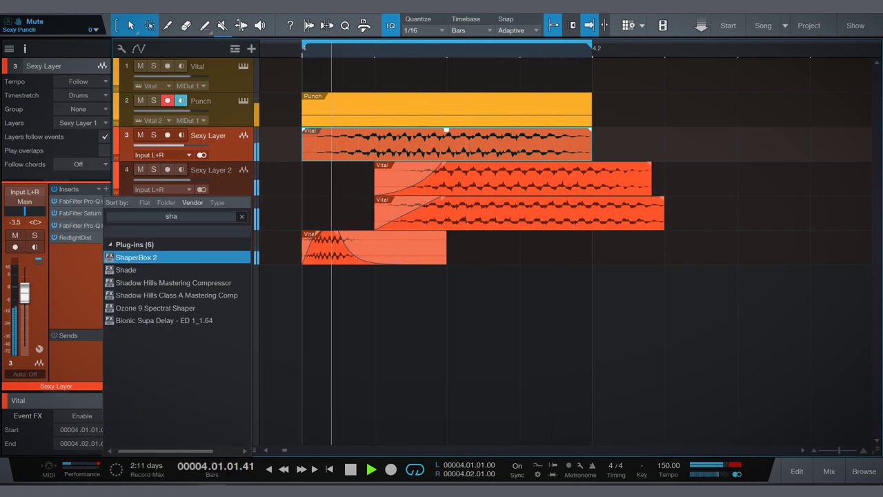
key("Down")
key("Down")
key("Down")
key("Down")
key("Down")
key("Escape")
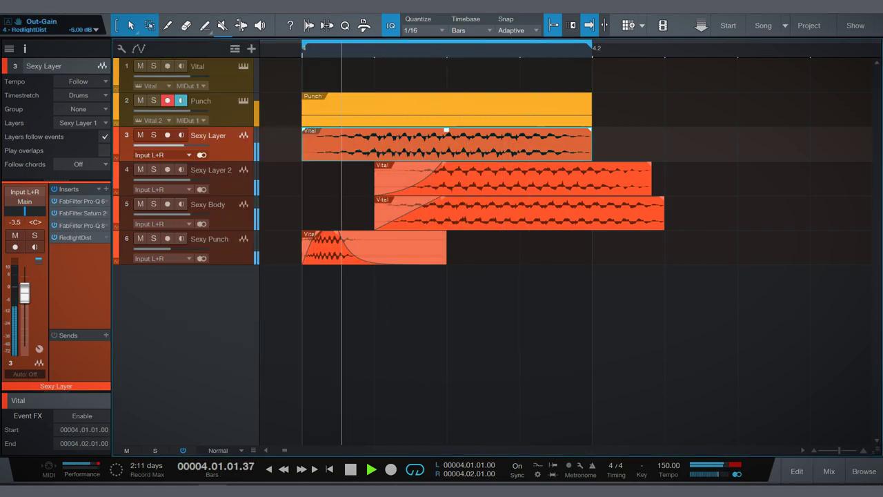
Copy ShaperBox 2 from Sexy Layer 2 to the Sexy Layer inserts and bend its Volume curve into a deep dip
left_click(410, 181)
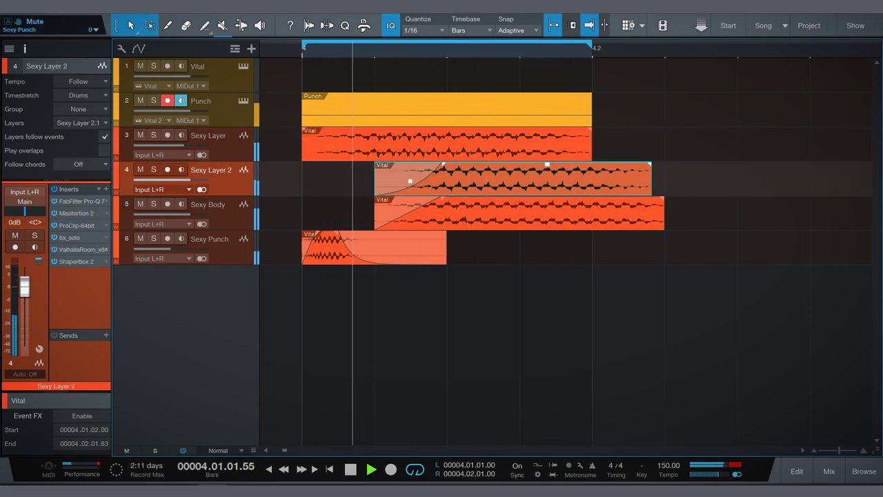
left_click_drag(76, 238, 201, 142)
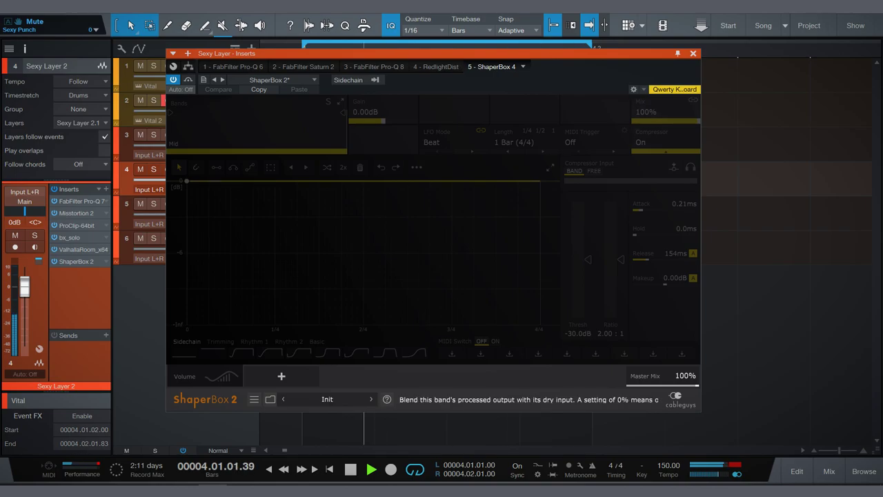
left_click_drag(441, 181, 330, 249)
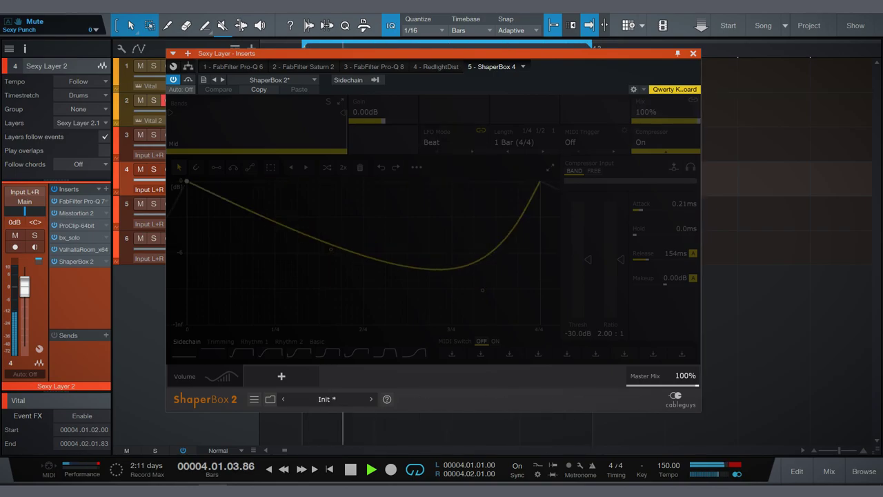
key("space")
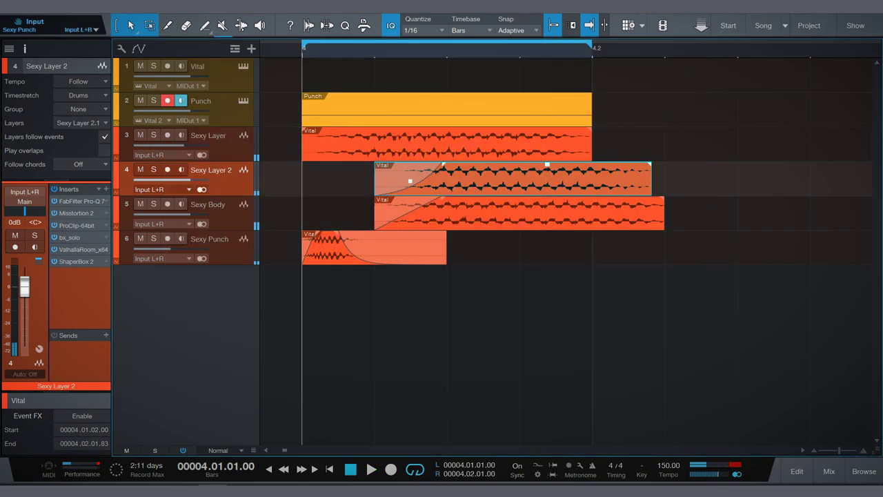
Replace ShaperBox 2 with LFOTool_x64 in the soloed Sexy Layer 2 track's inserts
right_click(103, 266)
key("Escape")
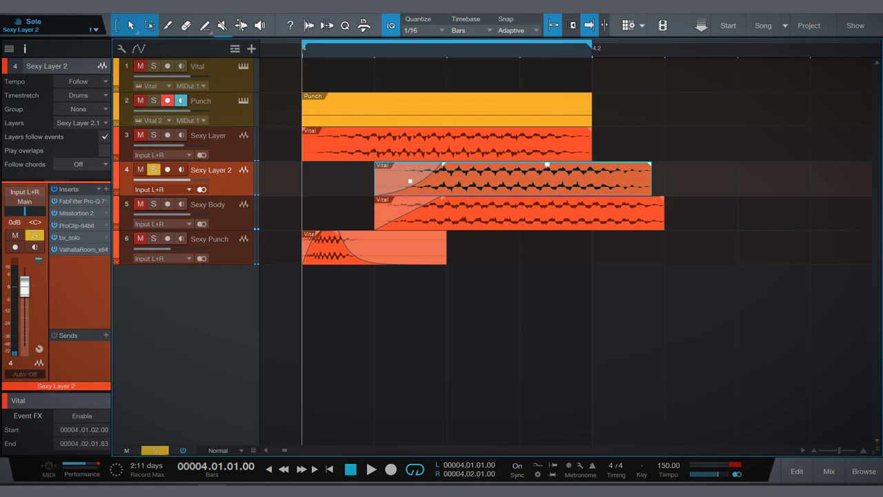
key("space")
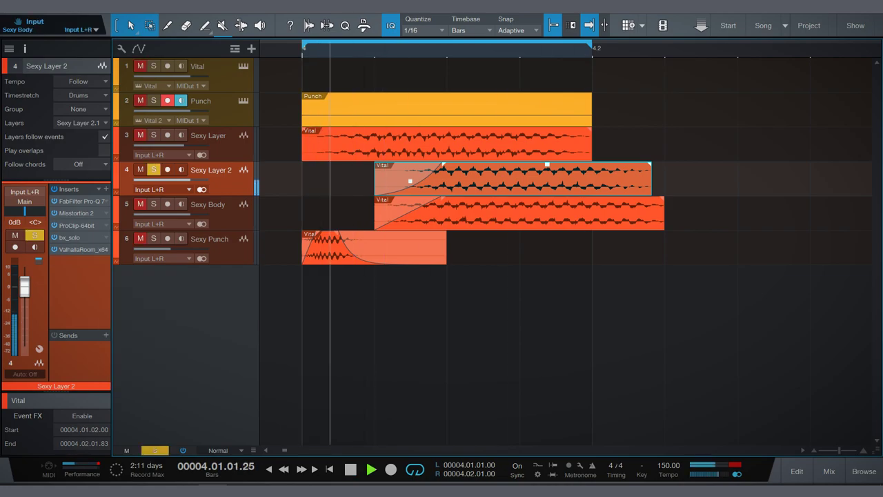
left_click(106, 189)
type("lfo")
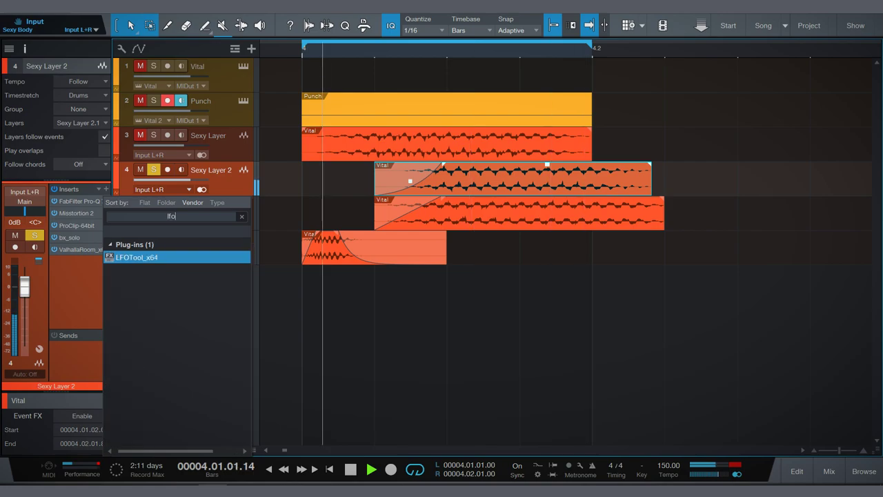
key("Return")
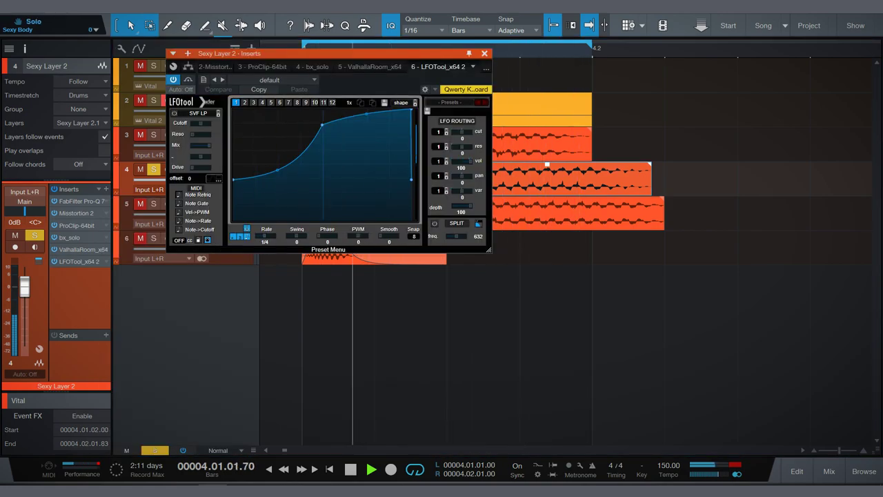
Load the Sidechain-1 preset in Sexy Layer 2's LFOTool, advance it to Sidechain-4 during playback and turn the track's solo off
left_click(450, 102)
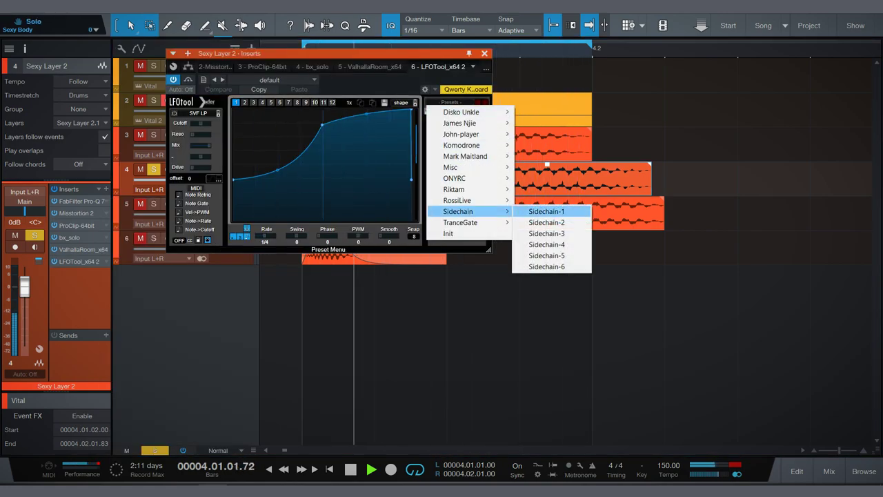
left_click(539, 209)
left_click(485, 102)
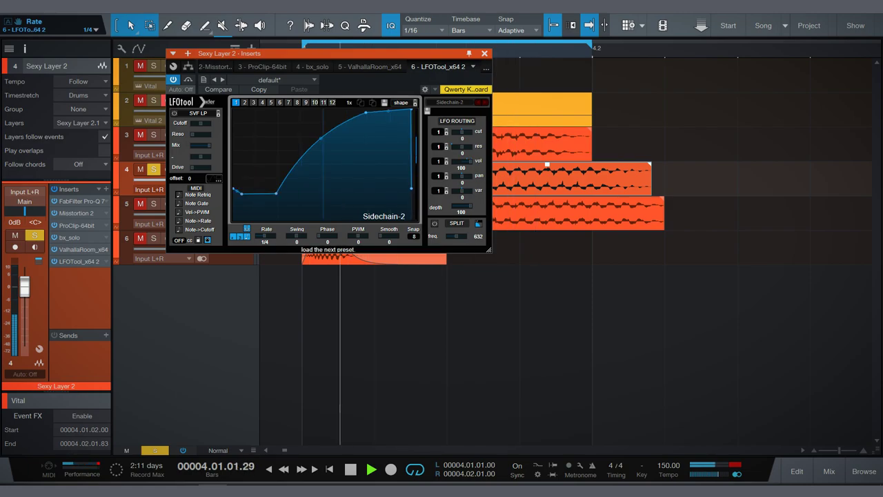
left_click(486, 102)
left_click(485, 102)
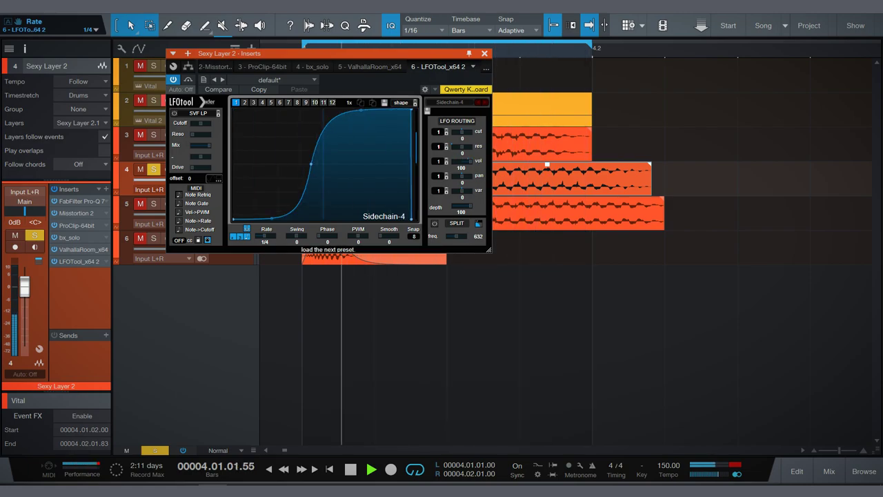
key("s")
left_click(485, 53)
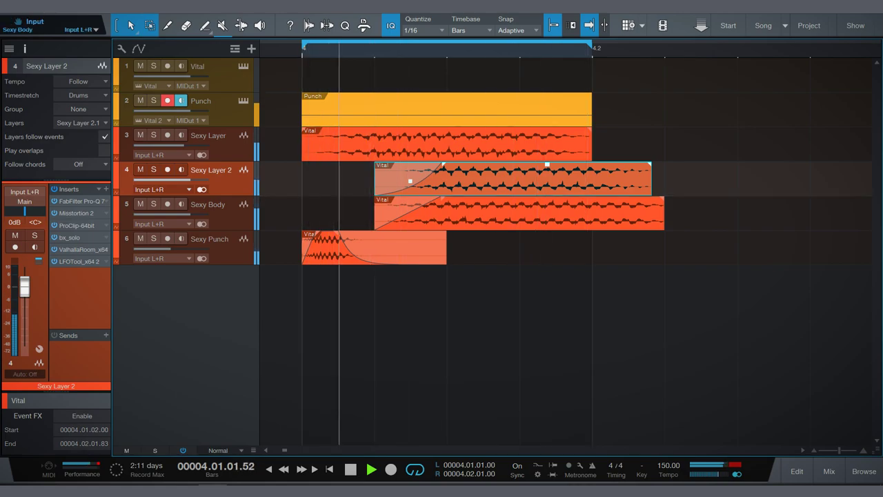
Reopen Sexy Layer 2's LFOTool and advance its preset to Sidechain-6 while the full mix plays
left_click(78, 261)
left_click(485, 102)
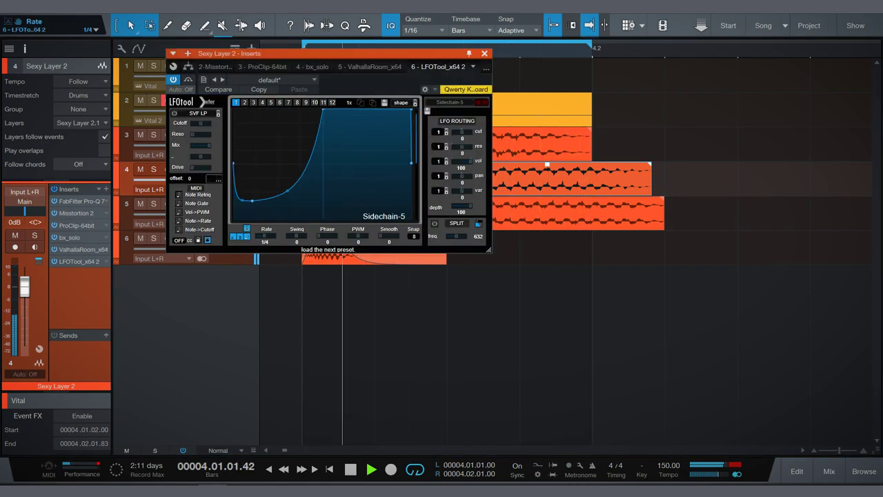
left_click(485, 102)
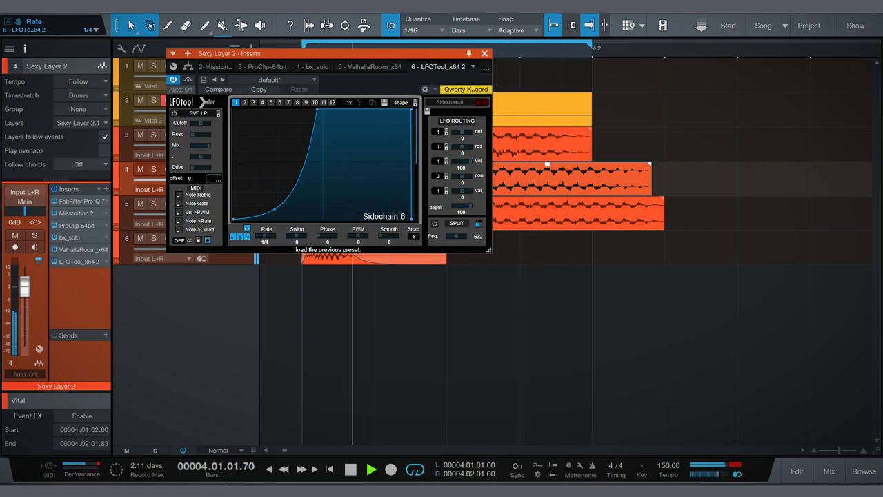
left_click(485, 53)
Copy LFOTool_x64 from Sexy Layer 2 to the Sexy Layer inserts
right_click(79, 261)
left_click(220, 168)
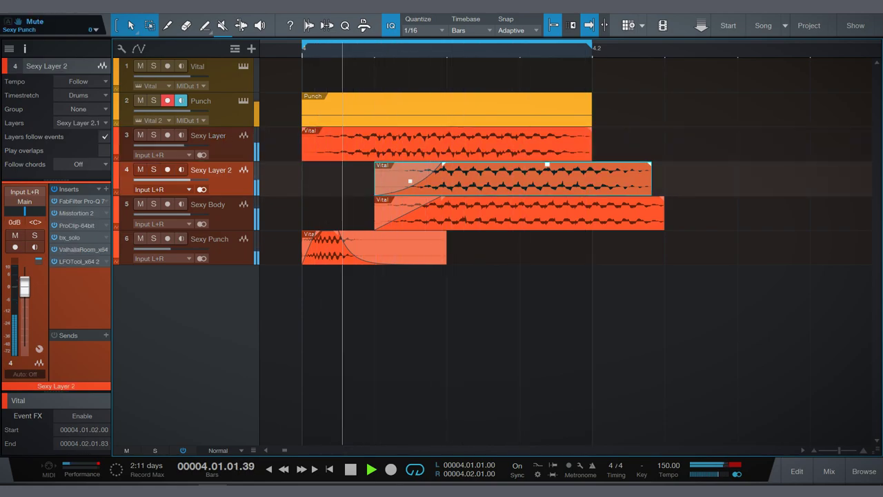
left_click_drag(79, 261, 215, 159)
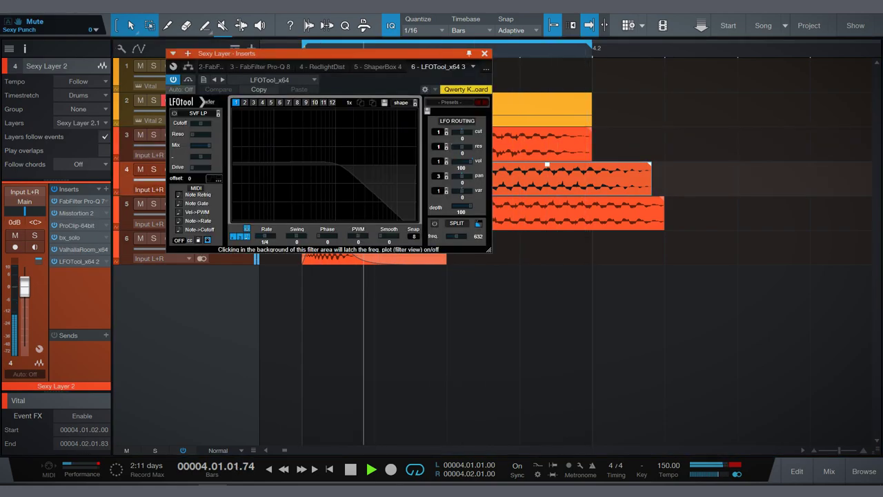
key("Escape")
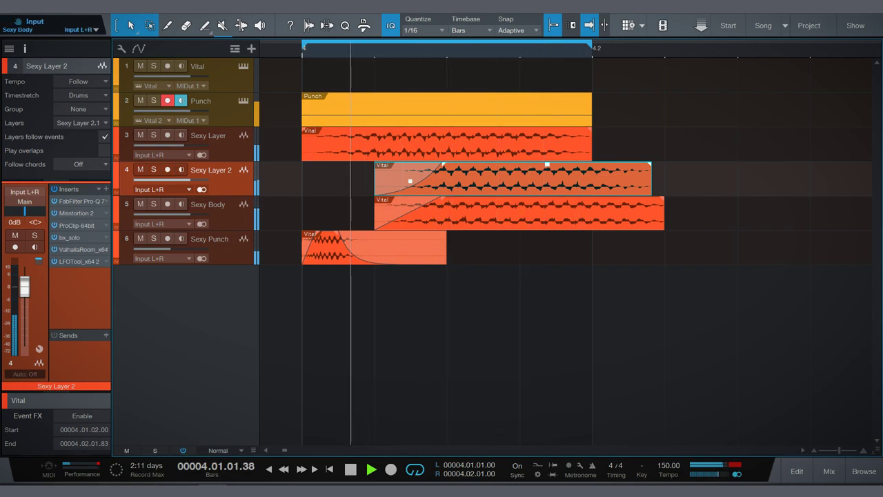
Bypass ShaperBox and LFOTool on Sexy Layer and give its clip a curved fade-in about half the clip's length
left_click(446, 144)
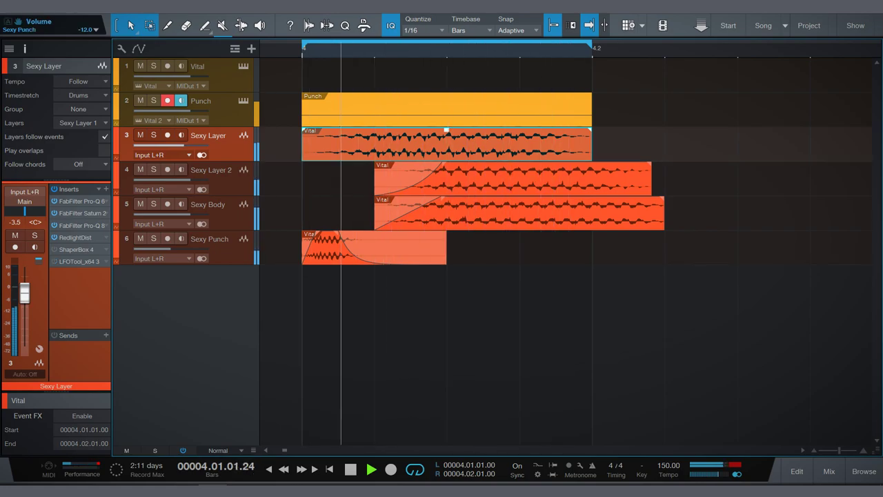
mouse_move(304, 148)
left_mouse_down()
mouse_move(389, 159)
mouse_move(302, 160)
left_mouse_up()
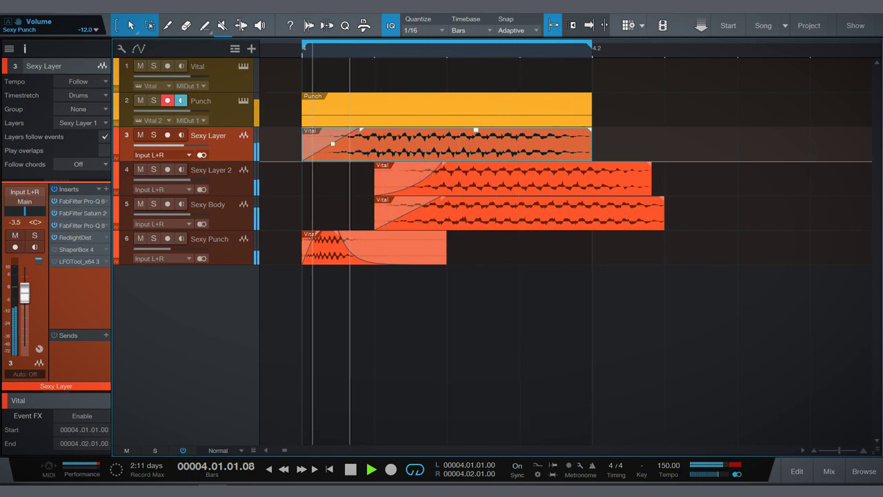
left_click_drag(360, 130, 442, 130)
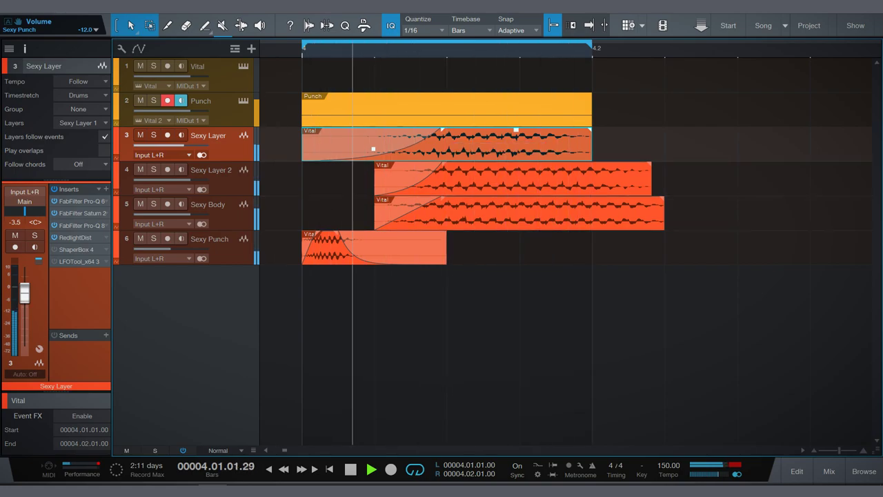
Solo Sexy Layer and add FabFilter Pro-Q 3 with a low cut at about 259 Hz and a high cut
left_click(153, 134)
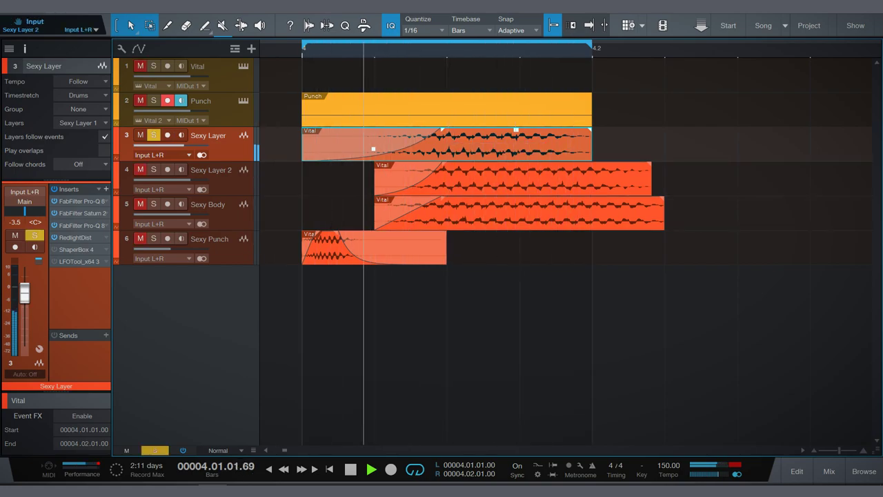
left_click(106, 189)
left_click(171, 320)
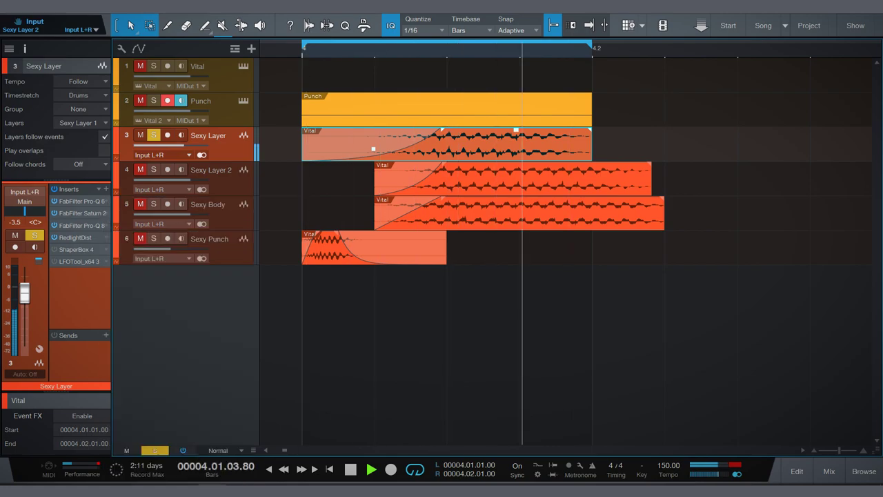
left_click_drag(197, 223, 387, 216)
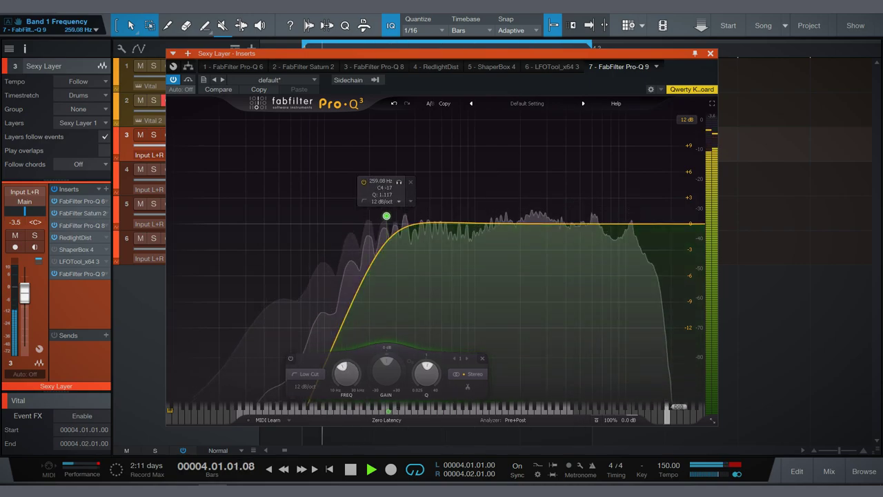
left_click(665, 223)
Add a dynamic bell cut of about -2.44 dB at 329 Hz in Sexy Layer's new Pro-Q 3
left_click(430, 250)
right_click(430, 250)
left_click(489, 319)
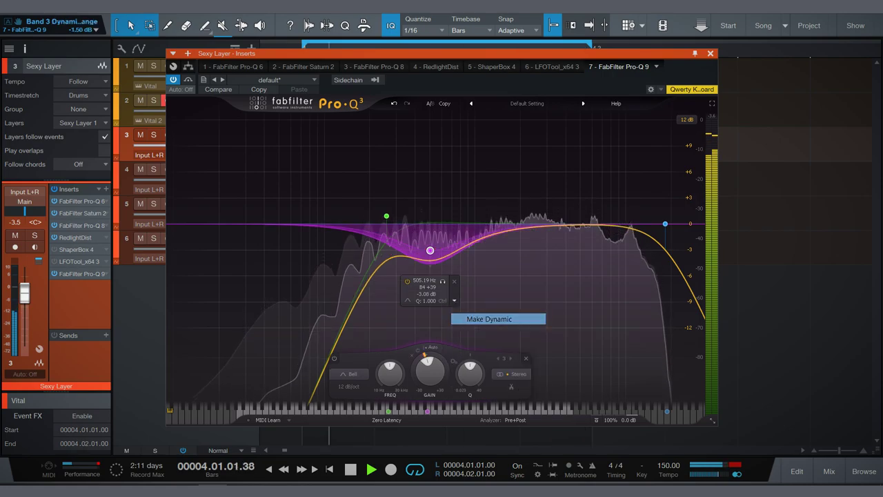
left_click_drag(430, 250, 401, 244)
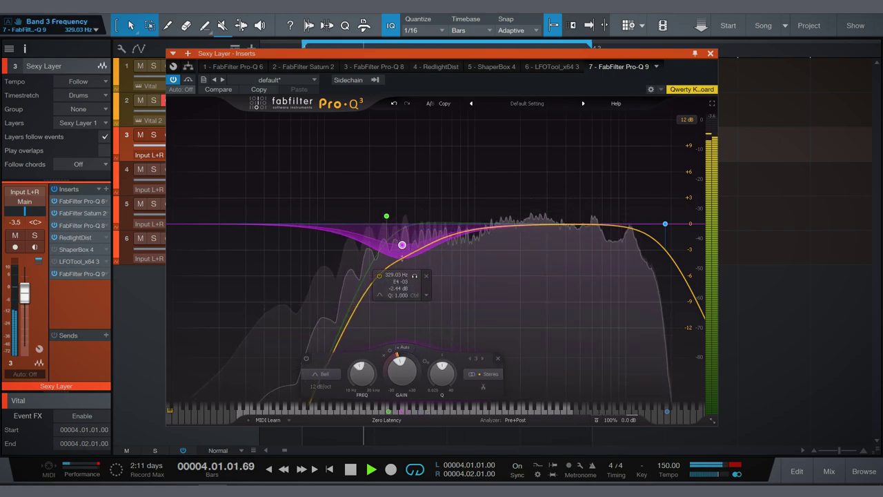
Add another dynamic band at about 2388 Hz in Sexy Layer's Pro-Q 3 and turn the track's solo off
left_click(506, 245)
right_click(506, 244)
left_click(567, 313)
left_click_drag(506, 245, 531, 219)
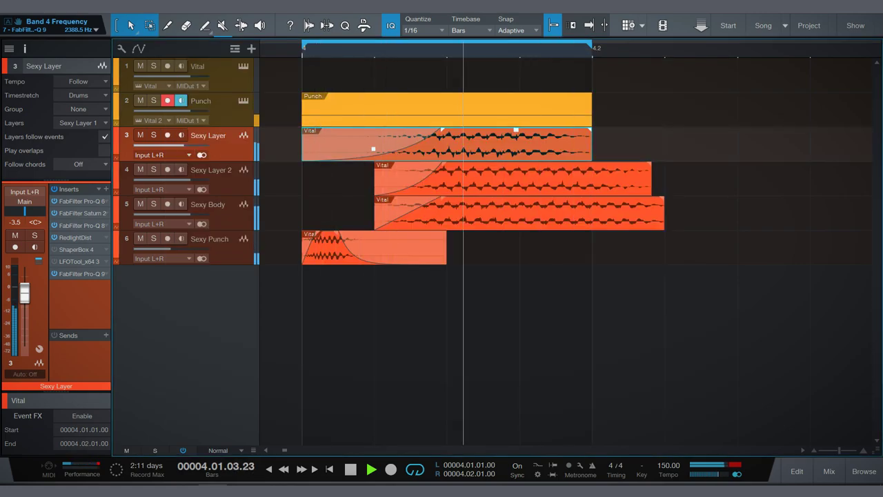
Solo the Punch track and add ValhallaRoom_x64 to its inserts
left_click(153, 100)
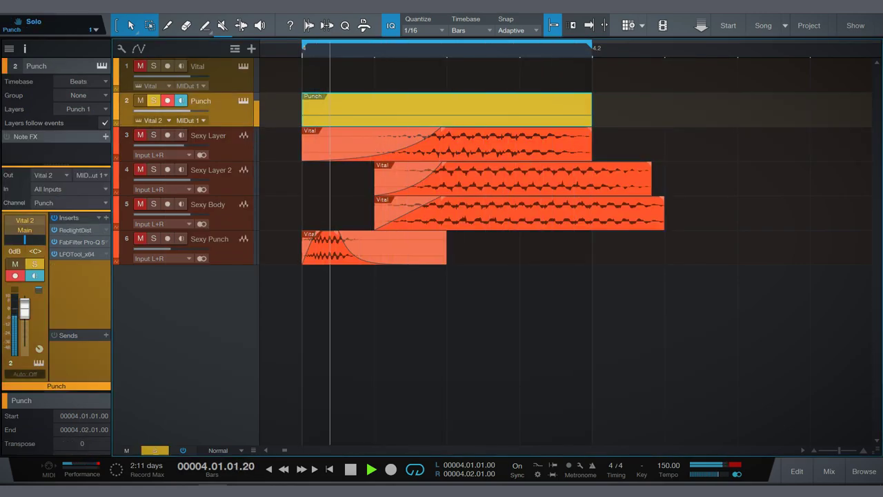
left_click(106, 217)
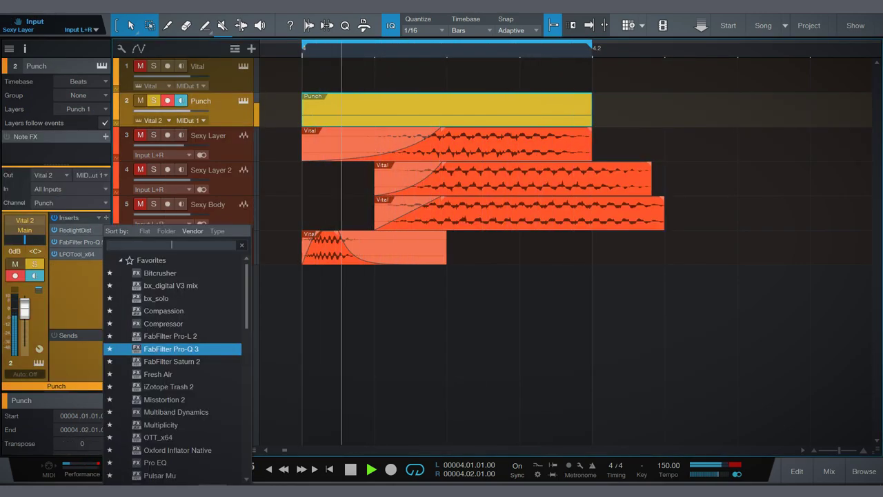
type("va")
key("Down")
key("Down")
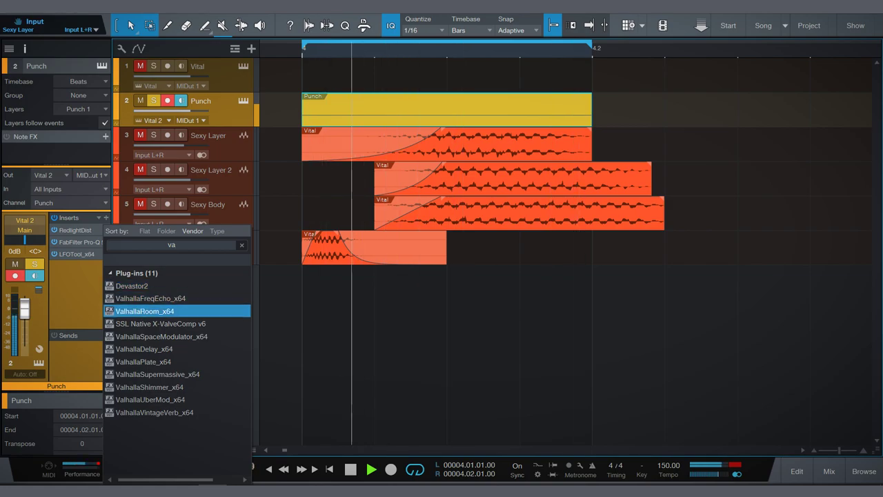
key("Return")
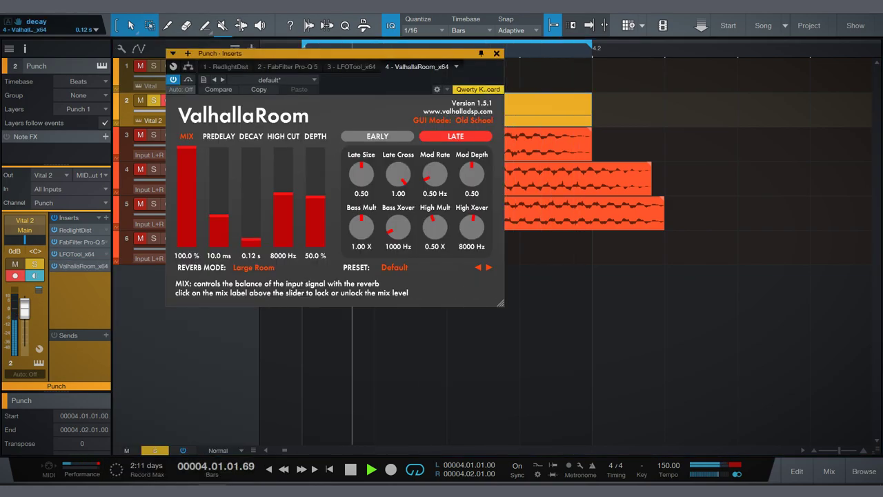
Set Punch's ValhallaRoom to Large Chamber with a 13.8 % mix and 0.18 s decay, and turn the track's solo off
left_click_drag(187, 149, 186, 241)
left_click(253, 267)
left_click(266, 310)
left_click_drag(250, 238, 250, 219)
mouse_move(186, 239)
left_mouse_down()
mouse_move(187, 225)
mouse_move(187, 232)
left_mouse_up()
left_click_drag(250, 220, 251, 235)
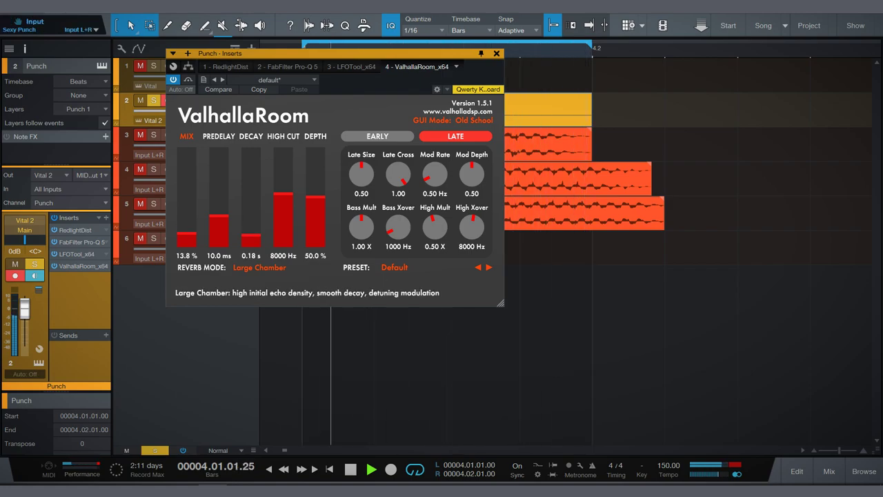
key("s")
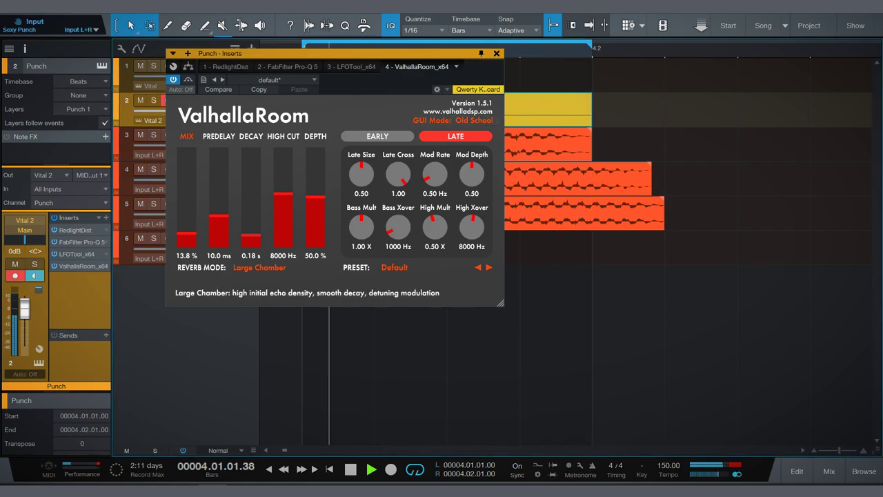
Try starting the Sexy Layer 2 clip earlier, at 4.01.01.00 and 4.01.01.39, and move it back to 4.01.02.00
key("ctrl+w")
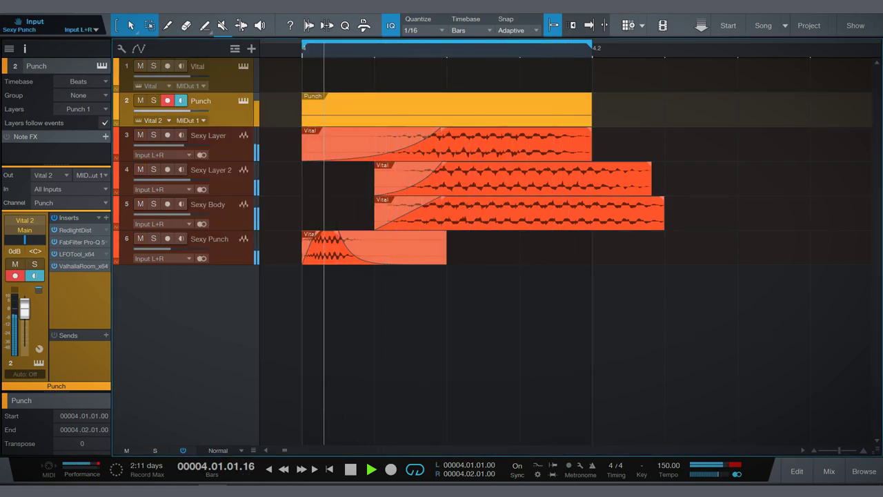
key("w")
left_click(483, 178)
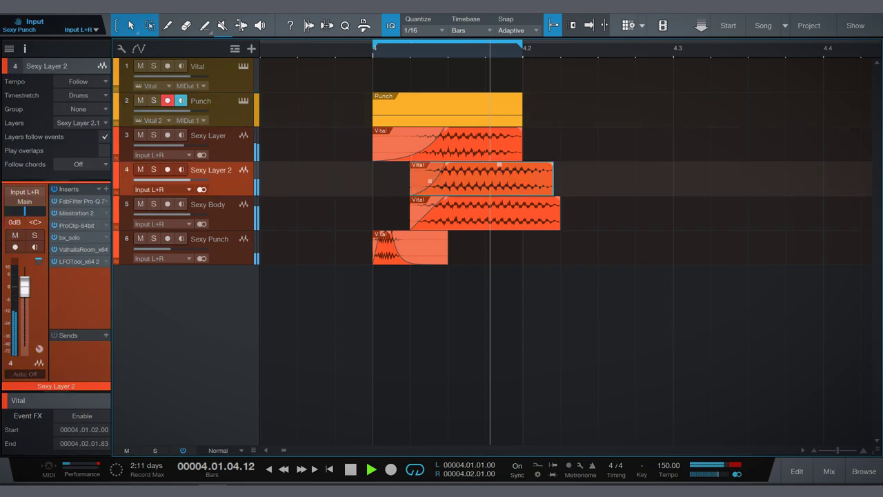
key("alt+Left")
key("e")
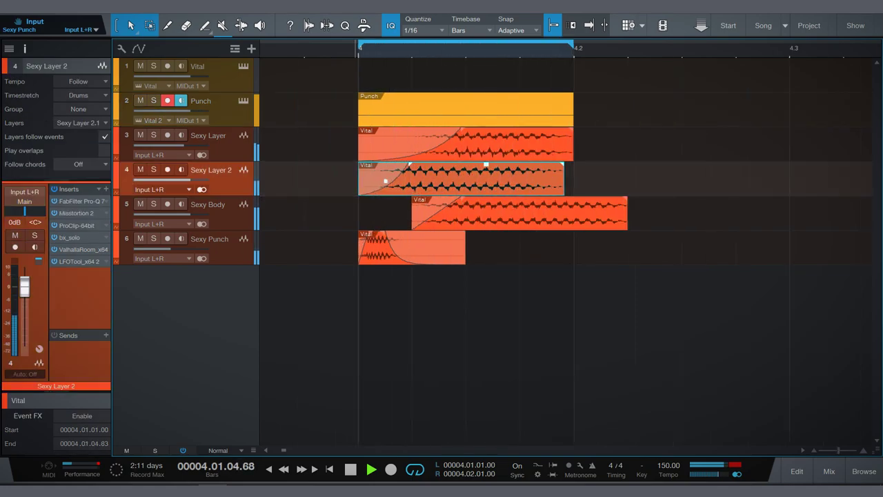
key("e")
key("f")
left_click_drag(441, 178, 476, 178)
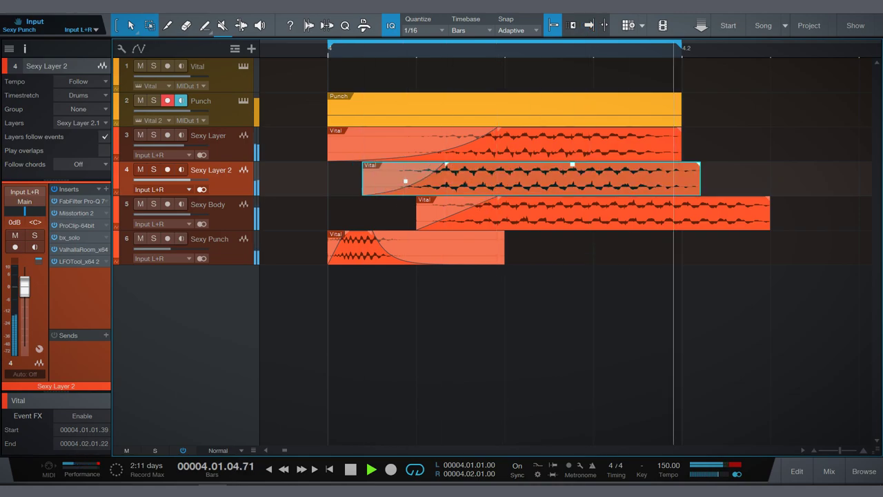
mouse_move(477, 212)
left_mouse_down()
mouse_move(424, 213)
mouse_move(476, 213)
left_mouse_up()
left_click_drag(476, 178, 531, 178)
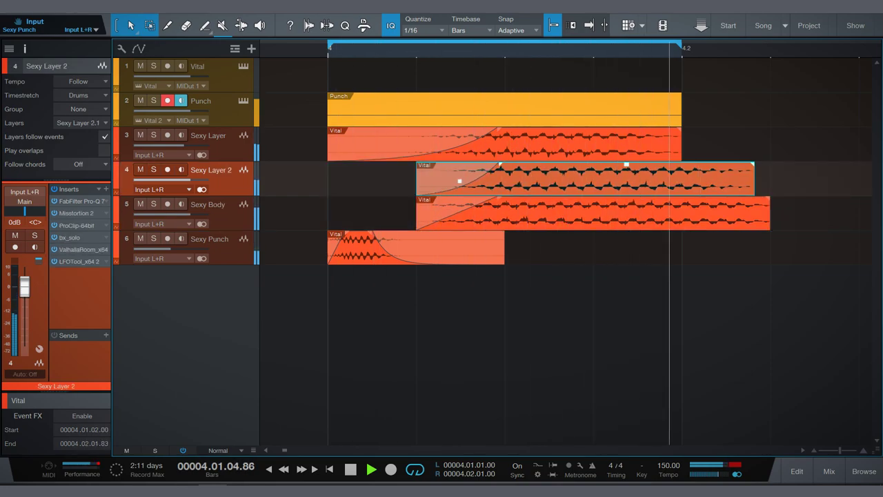
Solo Sexy Body and add a FabFilter Pro-Q 3 with a 12 dB/oct high cut at about 505 Hz
left_click(476, 212)
key("s")
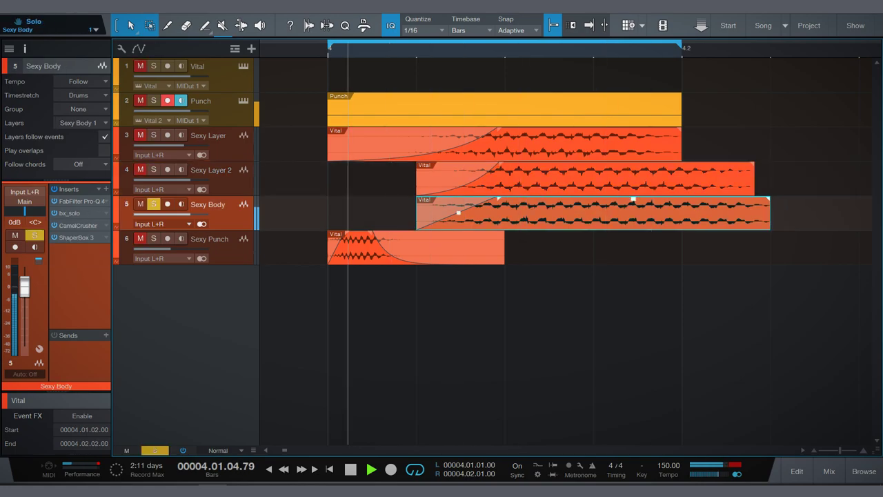
left_click(105, 188)
key("Escape")
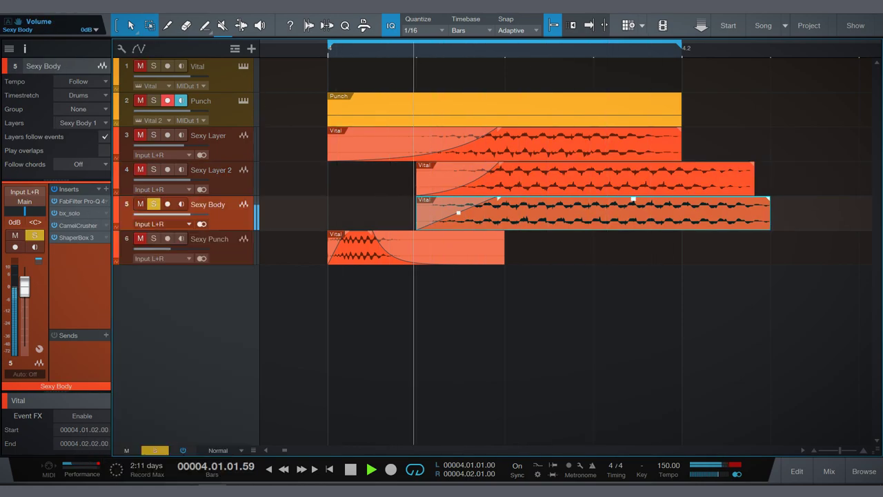
left_click(430, 221)
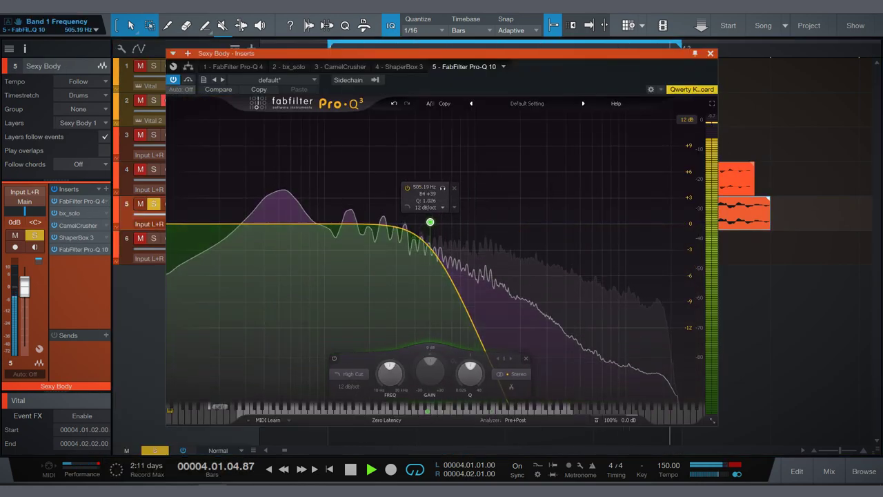
Add an 18 dB/oct low cut at about 22.8 Hz in Sexy Body's new Pro-Q 3
left_click(230, 219)
scroll(231, 219, "up", 2)
scroll(231, 219, "down", 1)
left_click_drag(230, 219, 227, 215)
Add a dynamic bell cut of about -1.22 dB at 220 Hz in Sexy Body's Pro-Q 3 and turn the solo off
mouse_move(430, 222)
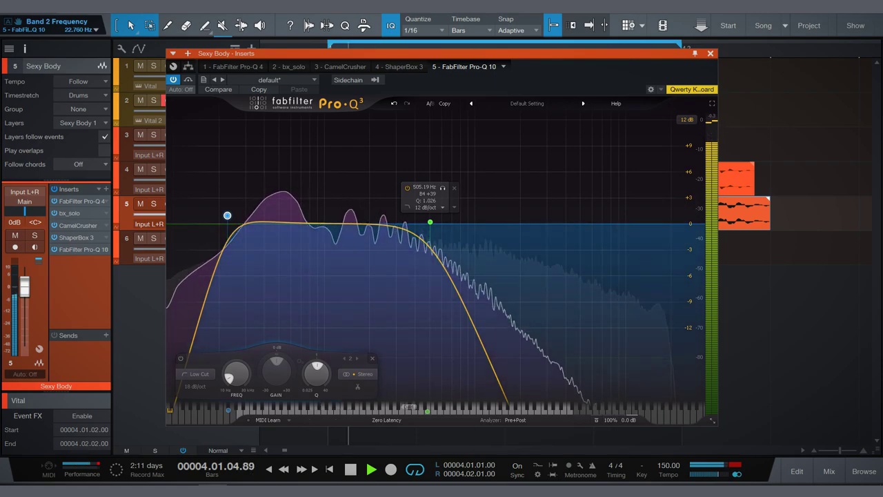
left_click(283, 233)
right_click(283, 233)
left_click(331, 301)
left_click_drag(282, 233, 375, 235)
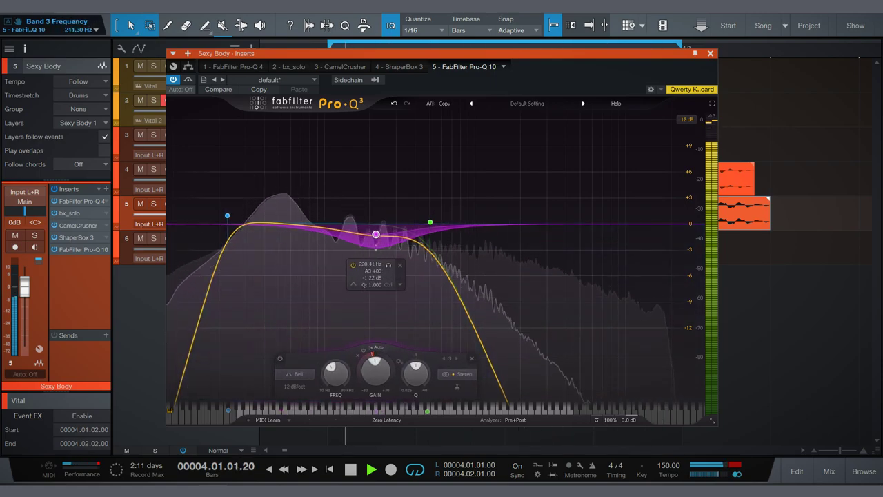
key("Escape")
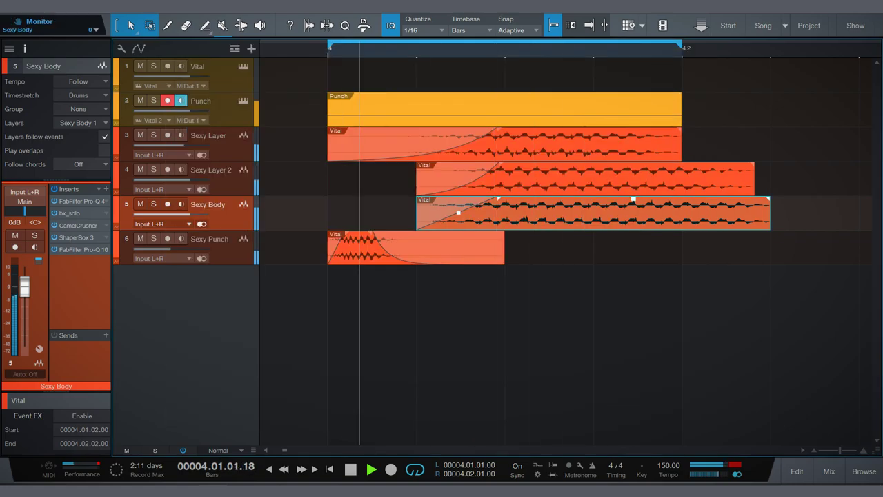
Move the new Pro-Q 3 ahead of ShaperBox 3 on Sexy Body and shift ShaperBox's lower volume-curve handle slightly past 1/16
left_click_drag(75, 237, 84, 276)
key("s")
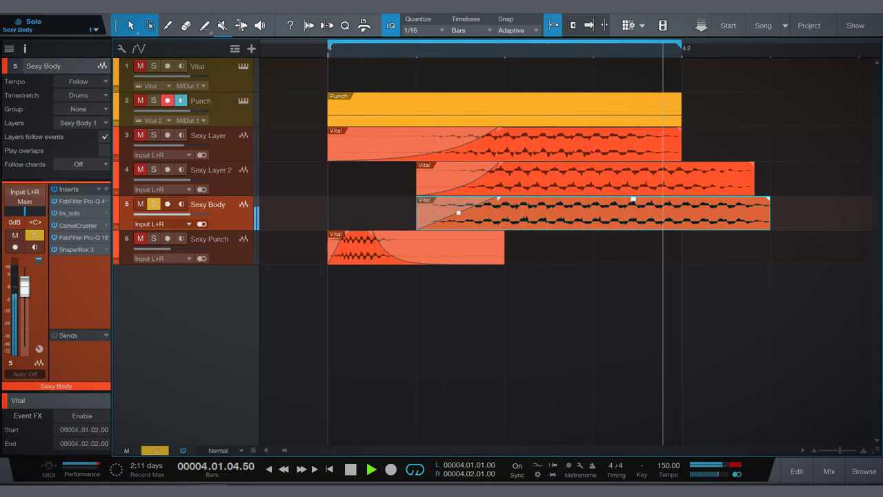
left_click(76, 249)
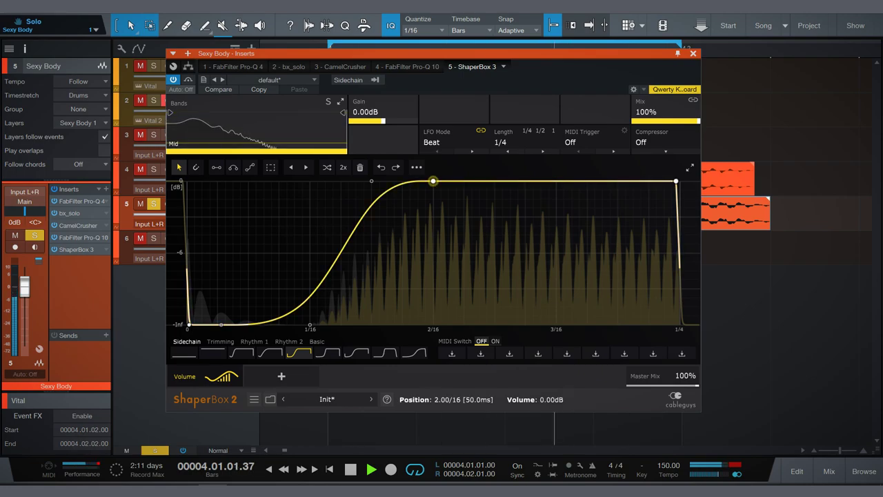
mouse_move(310, 324)
left_mouse_down()
mouse_move(344, 325)
mouse_move(319, 324)
left_mouse_up()
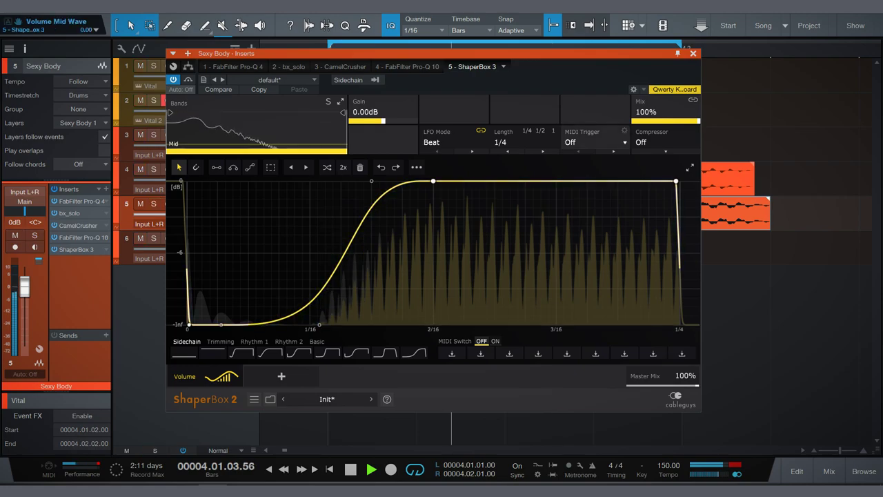
left_click(694, 53)
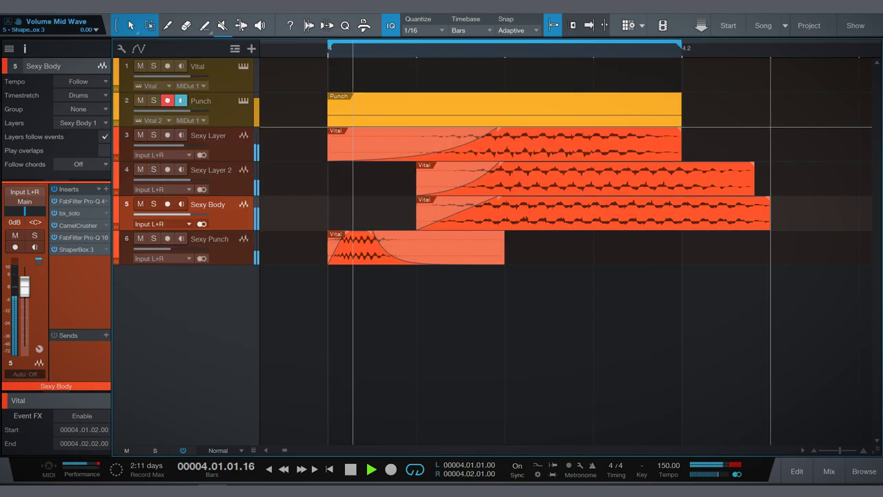
Stop playback and open the mixing console enlarged to full size
key("F3")
key("space")
key("f")
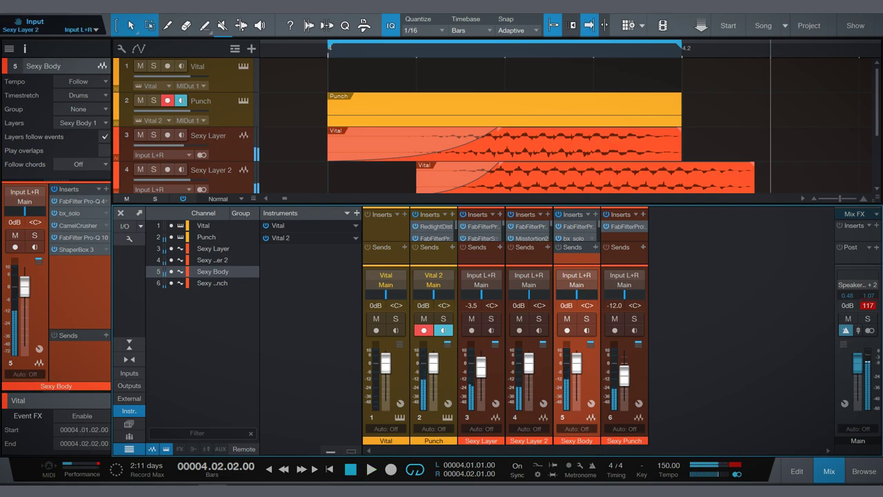
key("alt+F3")
left_click(650, 64)
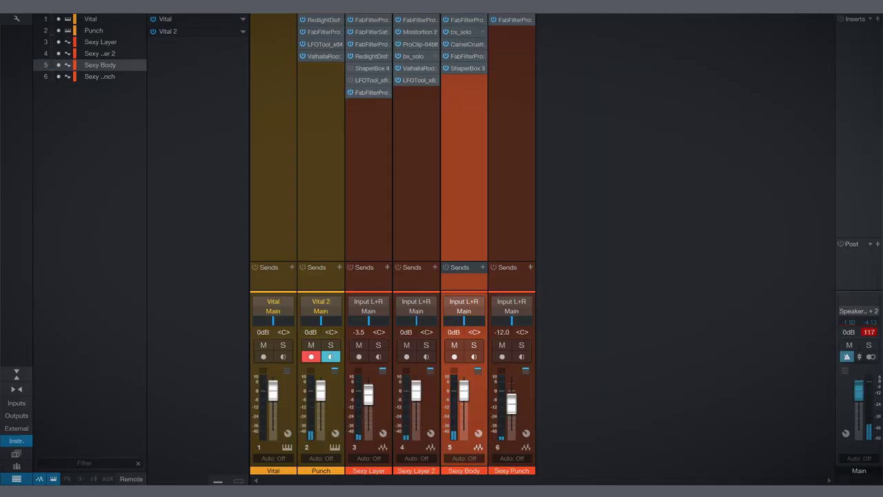
left_click(368, 172)
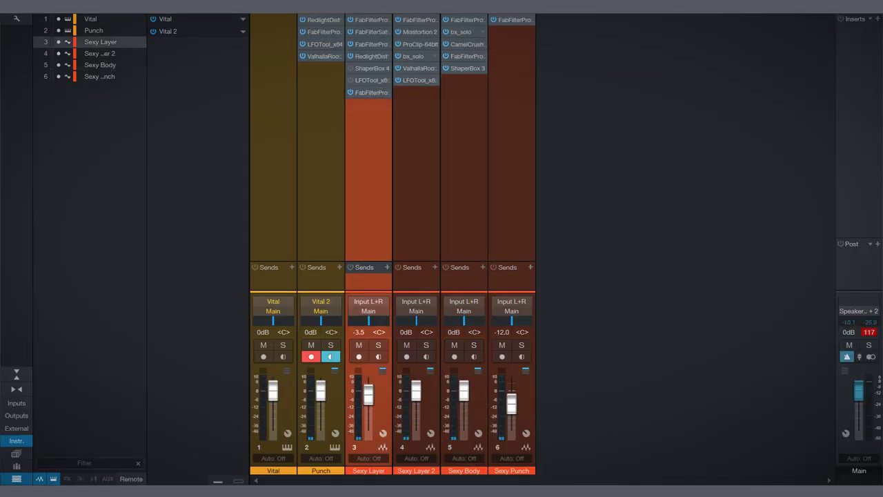
left_click(321, 172)
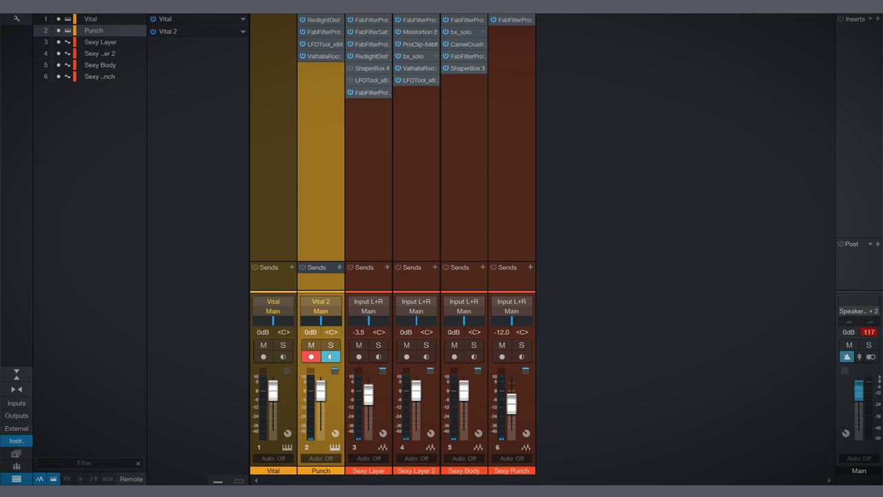
left_click(511, 173, "shift")
right_click(516, 211)
left_click(511, 173)
Add a bus for the Sexy Layer, Sexy Layer 2, Sexy Body and Sexy Punch channels
left_click(369, 172)
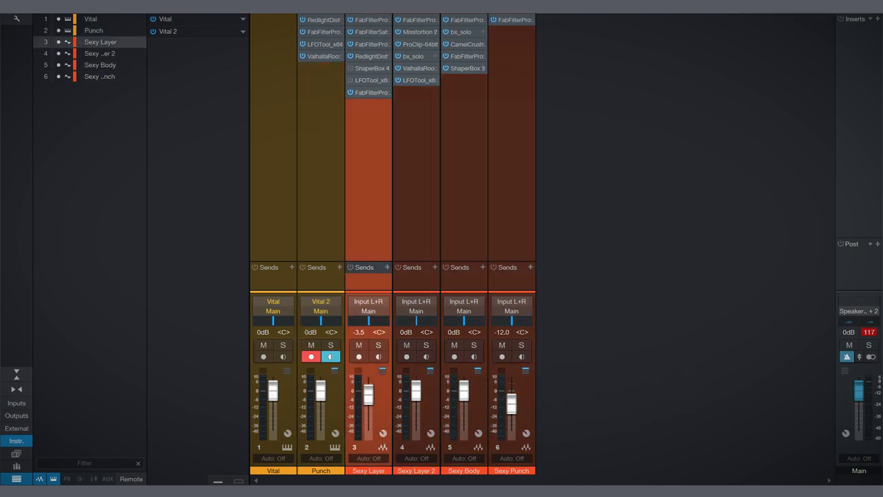
left_click(512, 172, "shift")
right_click(519, 191)
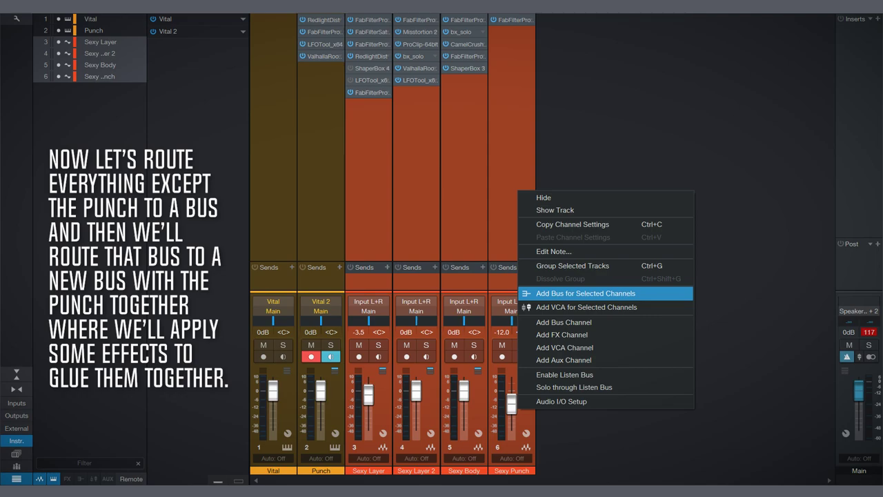
left_click(585, 293)
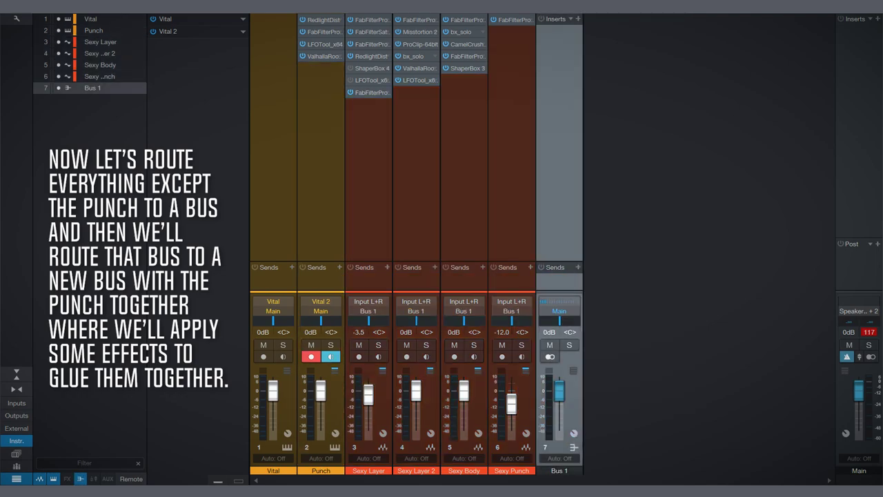
Colour the new bus orange and rename it BODY
left_click(559, 470)
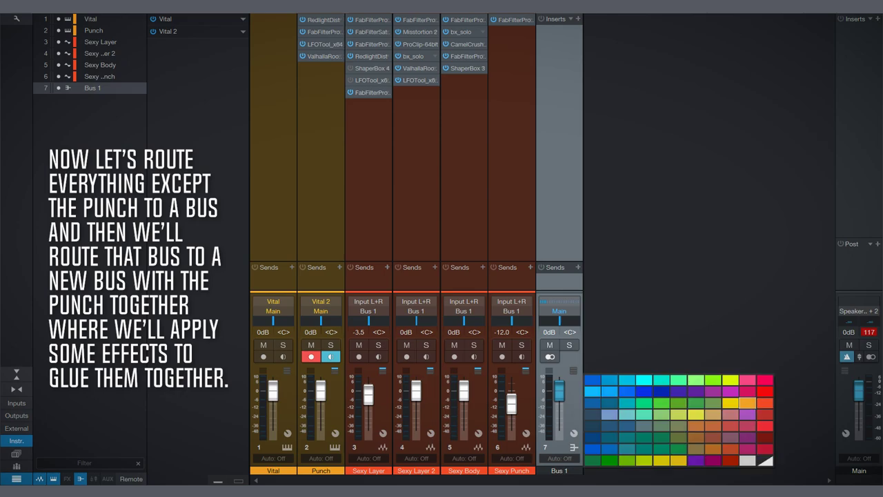
left_click(747, 402)
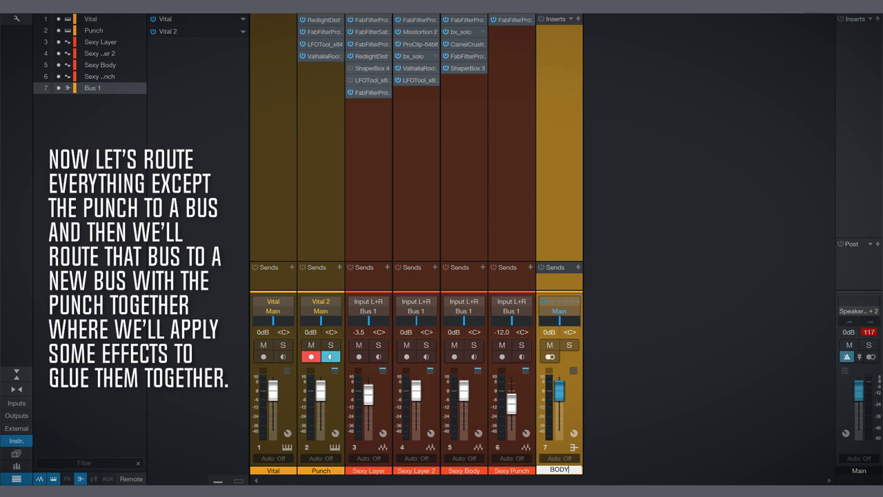
left_click(100, 42)
Add another bus that takes the output of the BODY bus
left_click(94, 30)
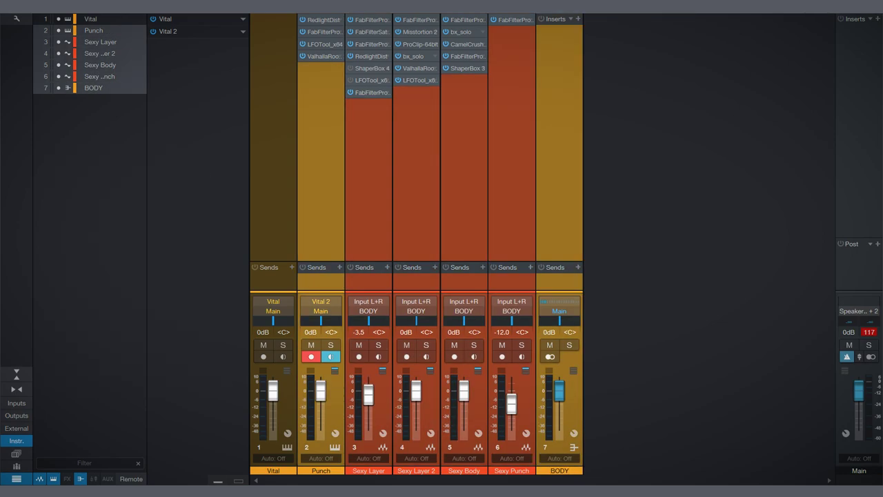
left_click(566, 236)
right_click(565, 236)
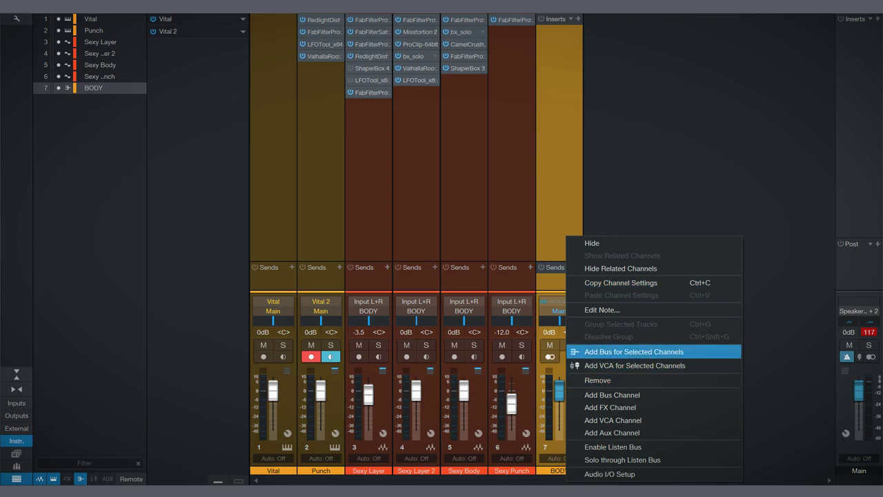
left_click(633, 351)
Route the Punch channel's output to Bus 1 and rename that bus Main
left_click(94, 31)
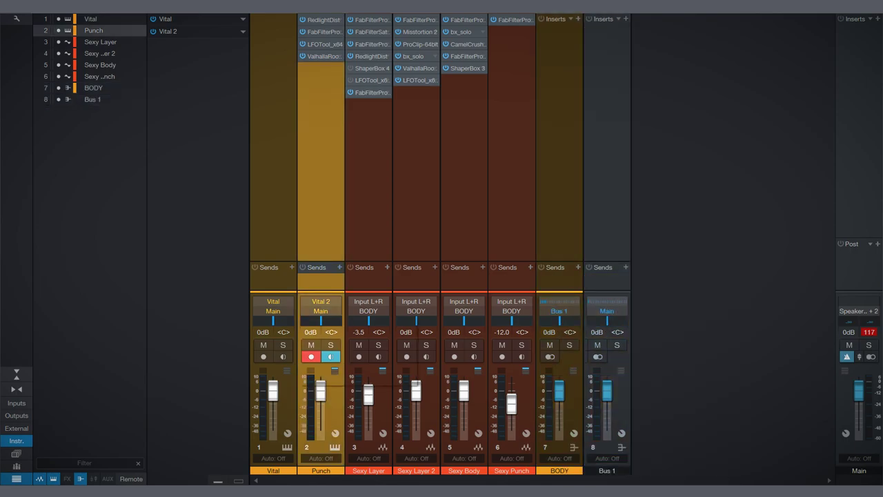
left_click(321, 312)
left_click(331, 348)
left_click(92, 99)
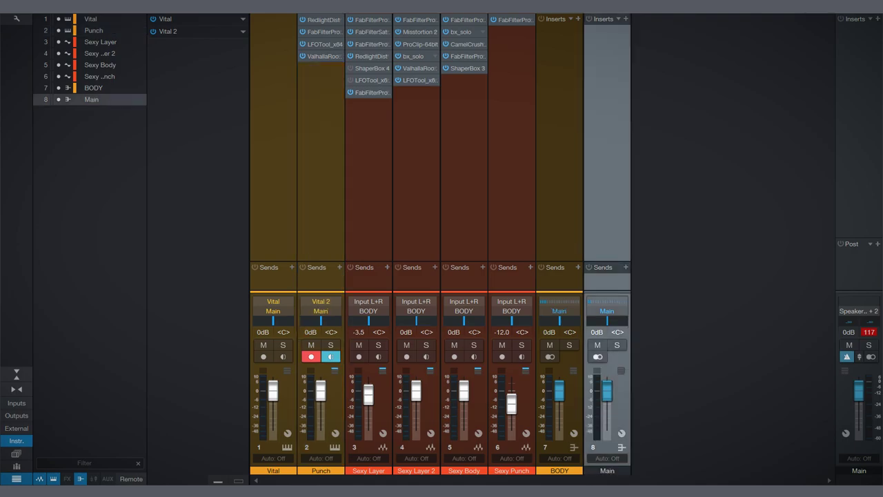
Restart playback, audition the Sexy Layer channel in solo and turn its solo off
left_click(93, 88)
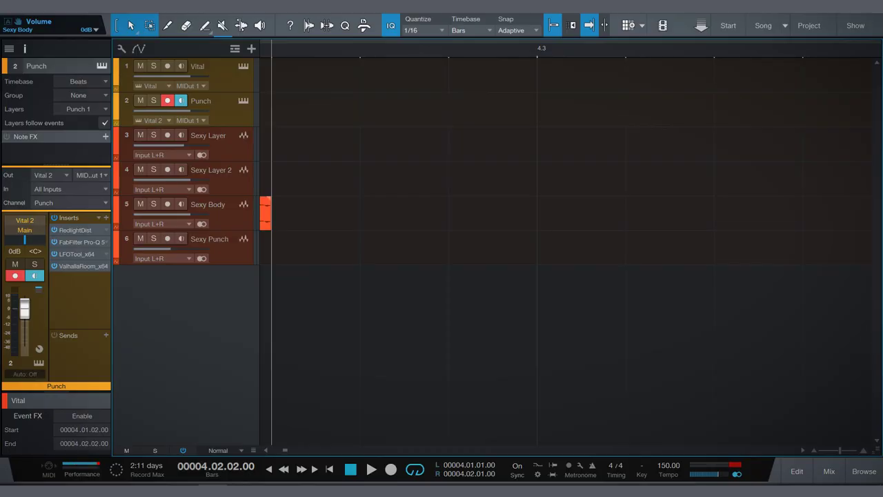
key("z")
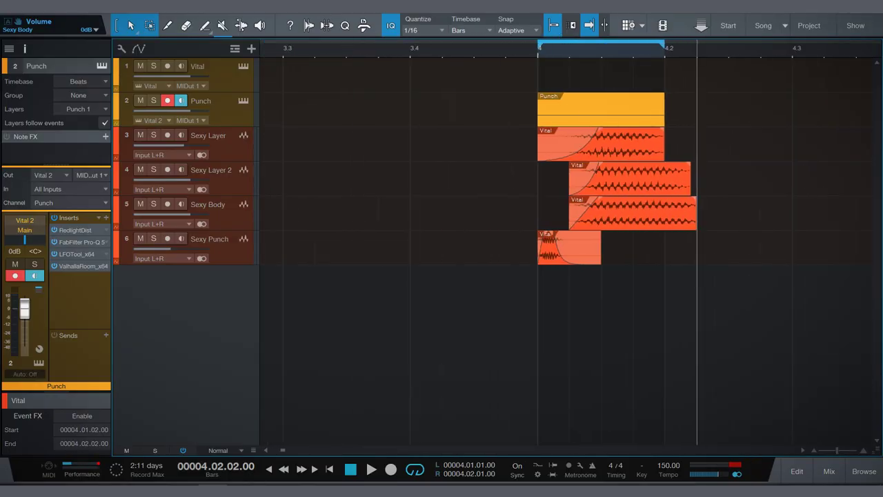
key("space")
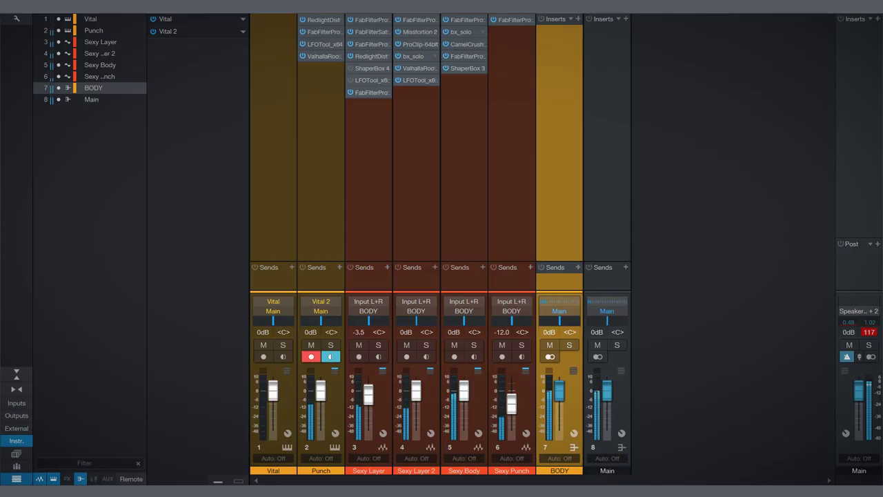
left_click(416, 173)
key("s")
key("Up")
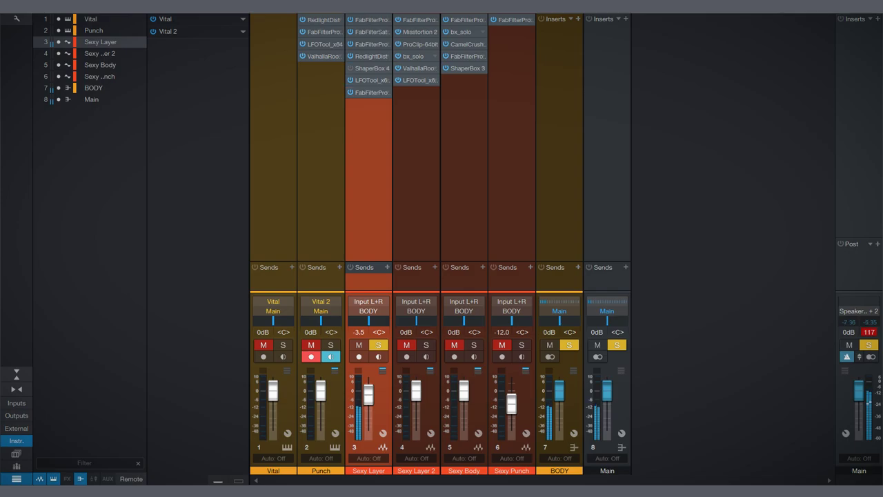
key("s")
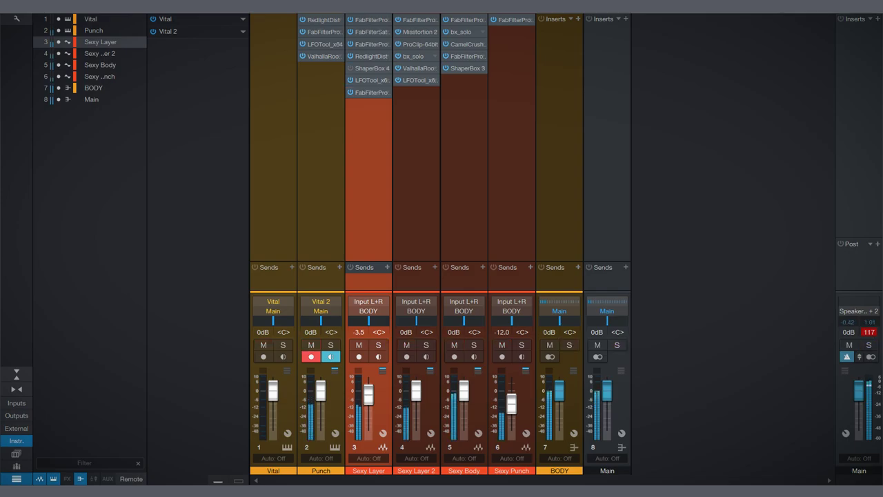
Solo the Sexy Body channel and rename it SUB
left_click(463, 173)
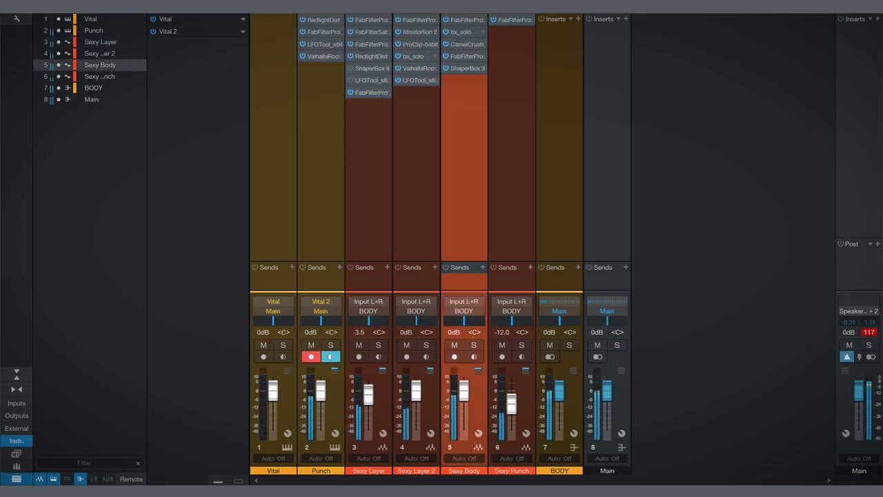
key("s")
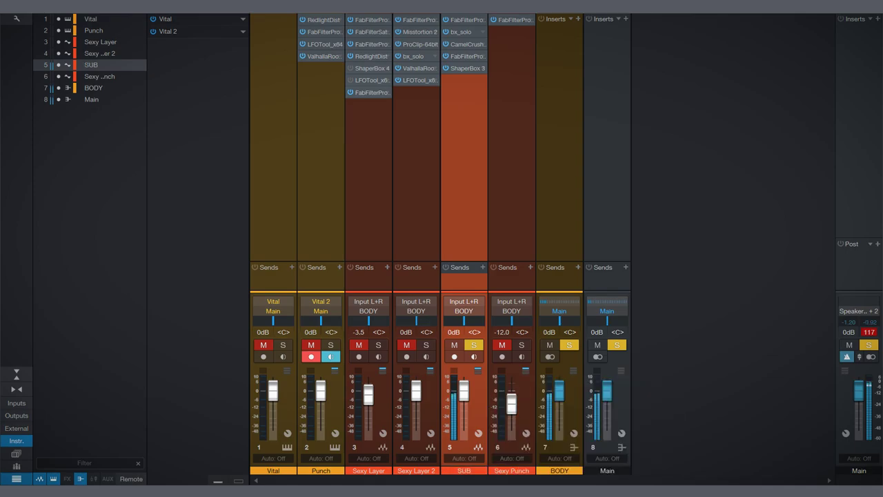
Insert OTT_x64 on the SUB channel before ShaperBox 3, lower its input gain to -1.8 dB and turn off the SUB solo
left_click(463, 165)
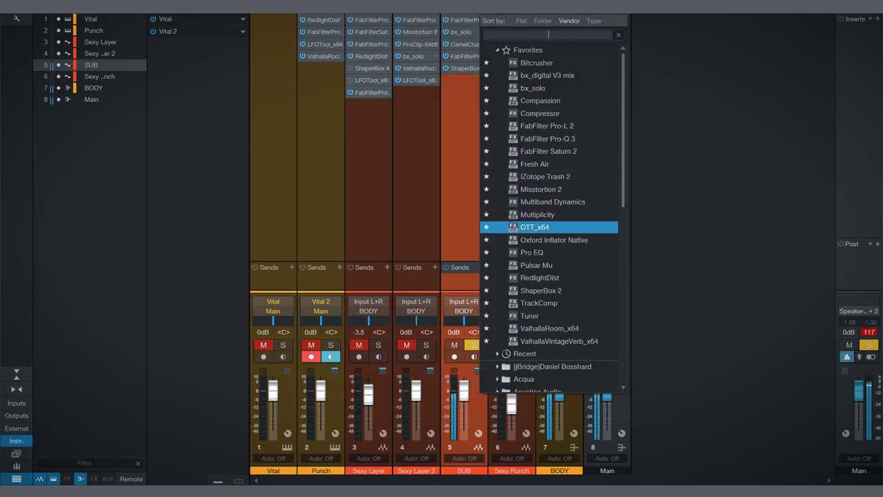
left_click(535, 227)
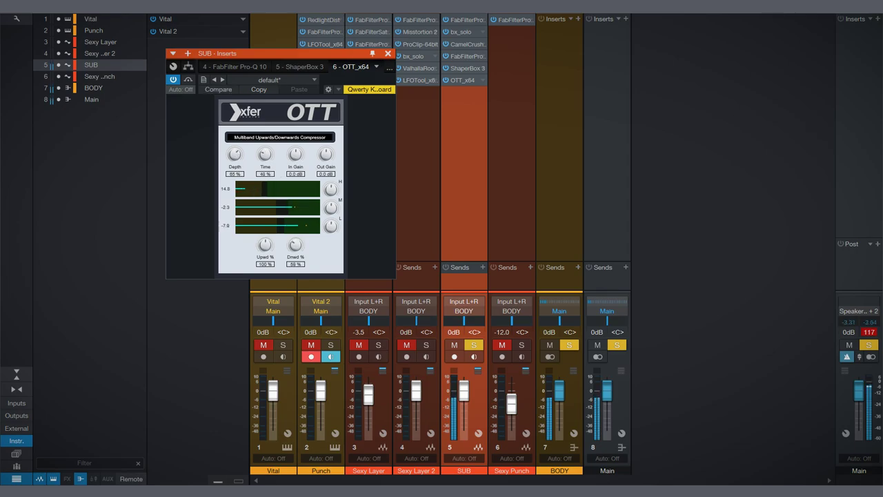
left_click_drag(464, 80, 464, 69)
key("s")
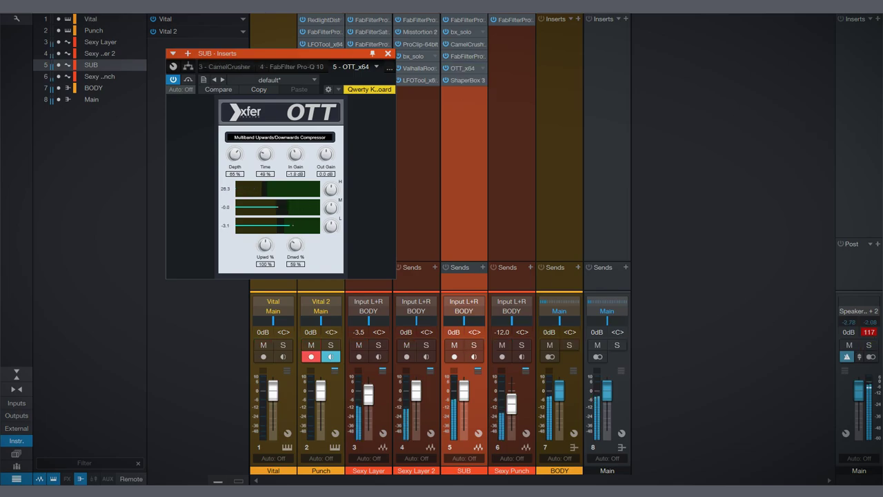
key("Escape")
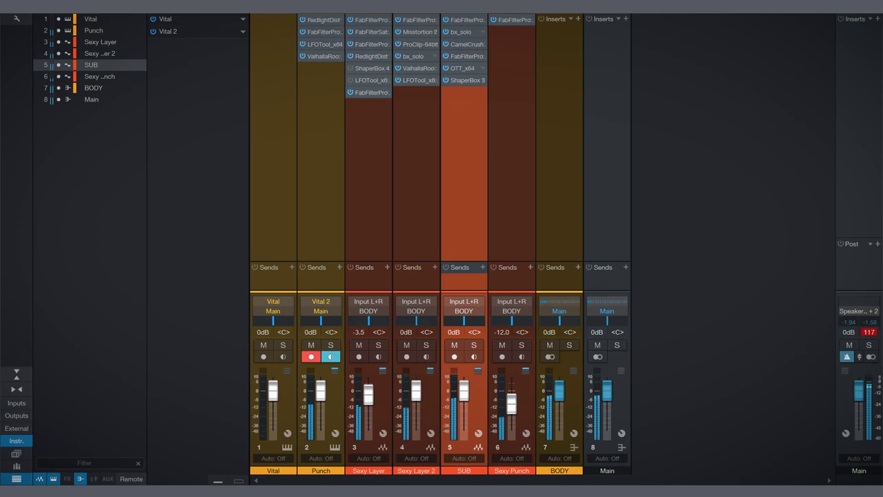
left_click(559, 173)
left_click(578, 19)
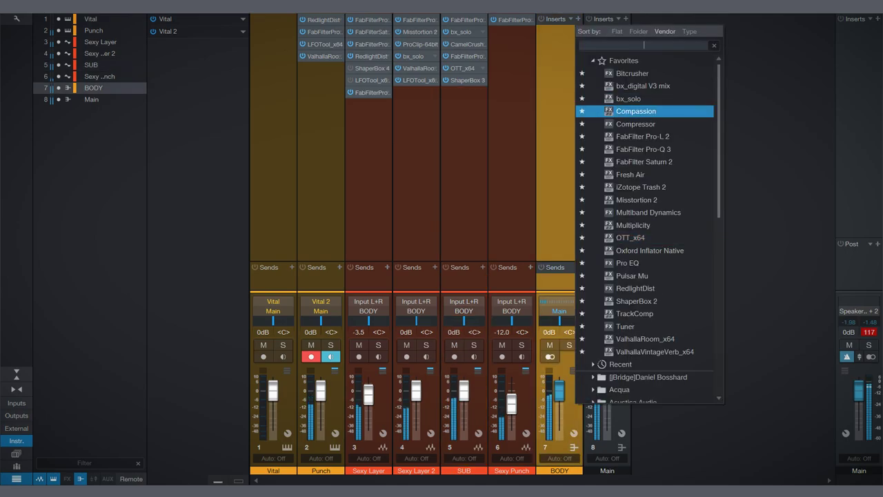
key("Escape")
Audition the mix with CamelCrusher bypassed on the SUB channel and open that plug-in for inspection
left_click(464, 172)
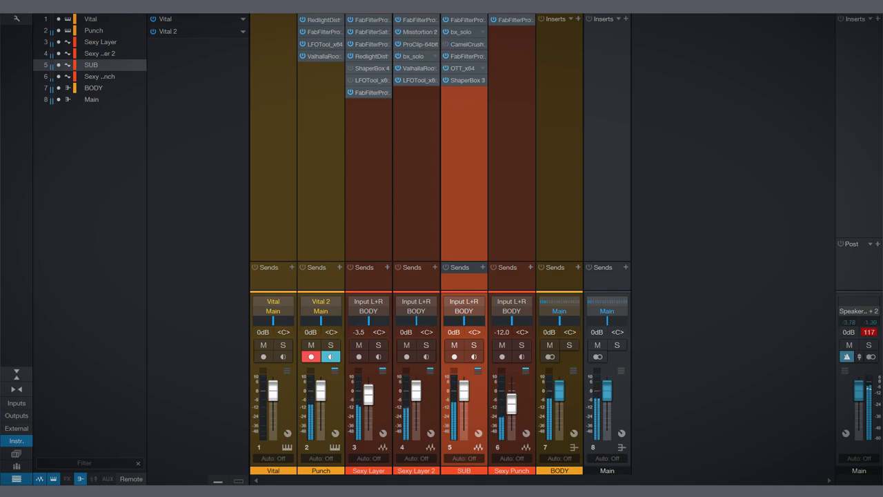
left_click(369, 172)
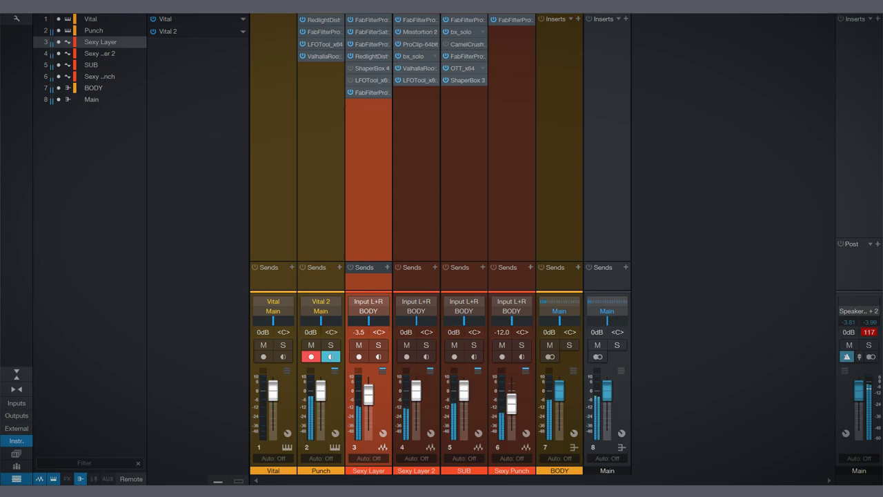
double_click(468, 44)
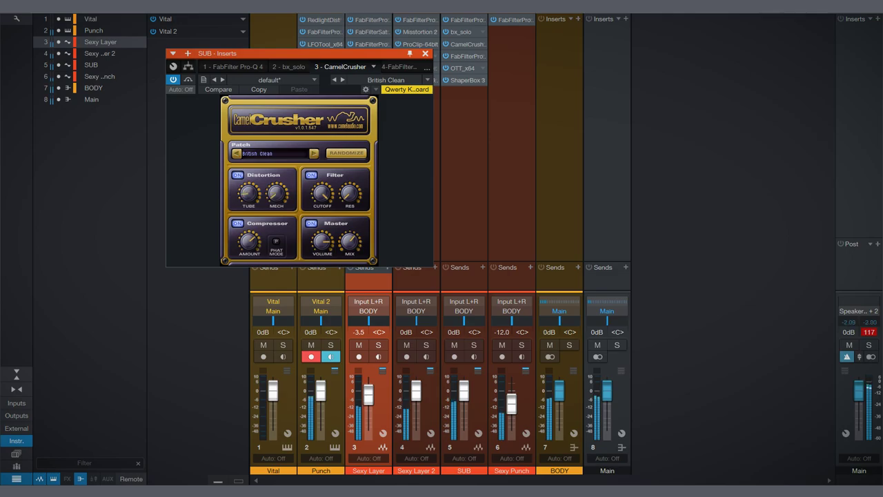
Solo the Sexy Layer 2 channel and insert a second ValhallaRoom_x64 reverb at the end of its chain
left_click(100, 54)
key("s")
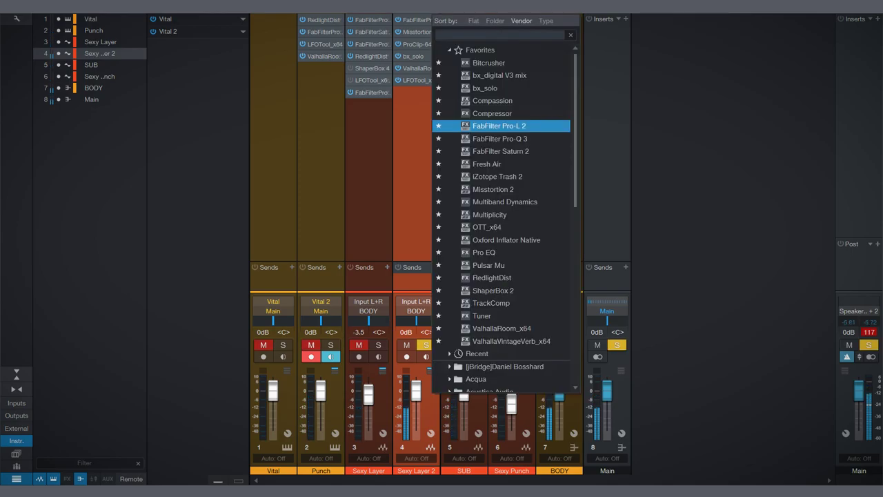
key("Down")
key("Down")
key("Down")
key("Down")
key("Down")
key("Down")
key("Down")
key("Down")
key("Down")
key("Down")
key("Down")
key("Down")
key("Down")
key("Down")
key("Down")
key("Down")
key("Return")
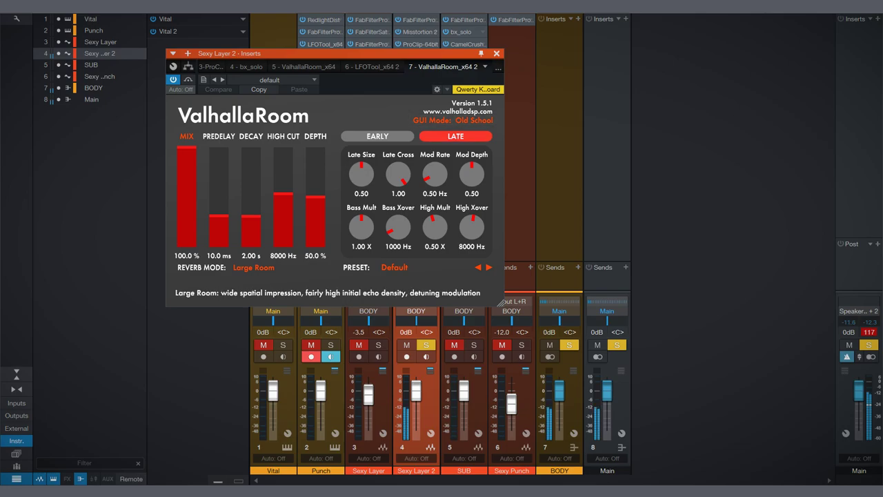
Set the new ValhallaRoom's mix to 11.5 %, Bass Mult to 1.23 X and Late Size to 0.32
left_click_drag(186, 159, 187, 236)
left_click_drag(361, 228, 361, 219)
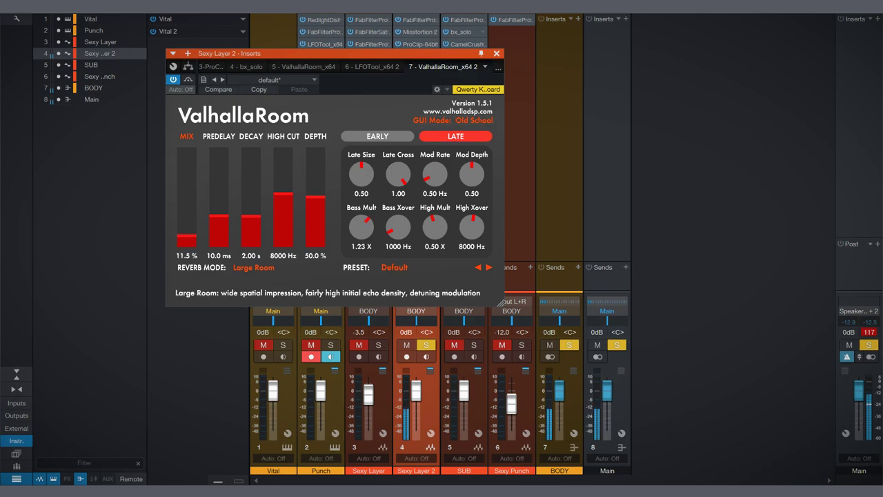
left_click(377, 136)
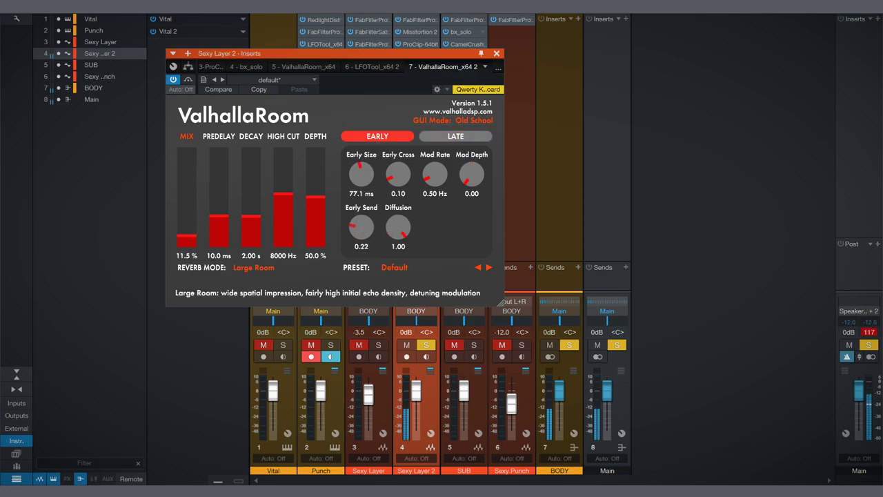
left_click(455, 136)
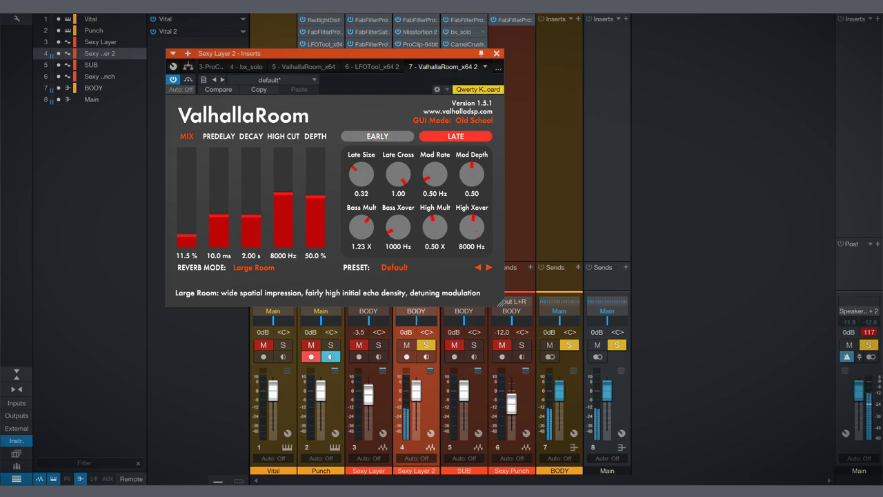
Switch the reverb mode to Bright Room, adjust the decay time and close ValhallaRoom
left_click(253, 267)
left_click(238, 290)
left_click(253, 267)
left_click(249, 301)
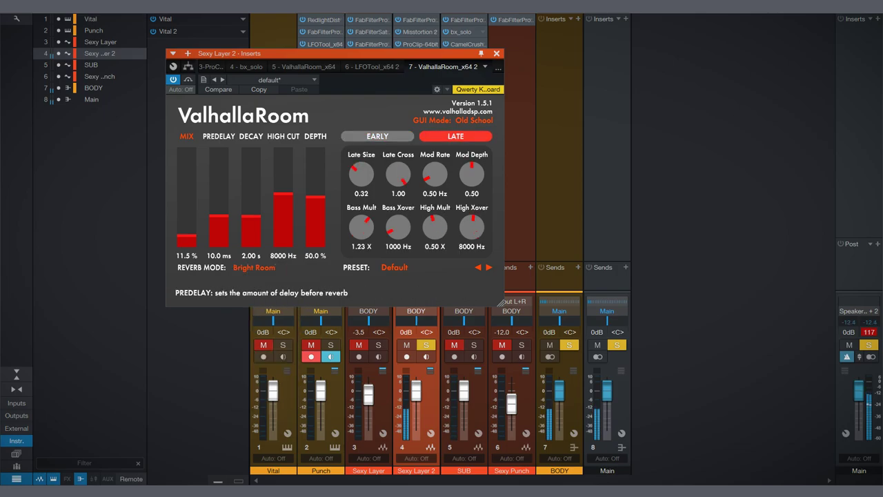
left_click(252, 238)
left_click_drag(251, 237, 251, 227)
key("Escape")
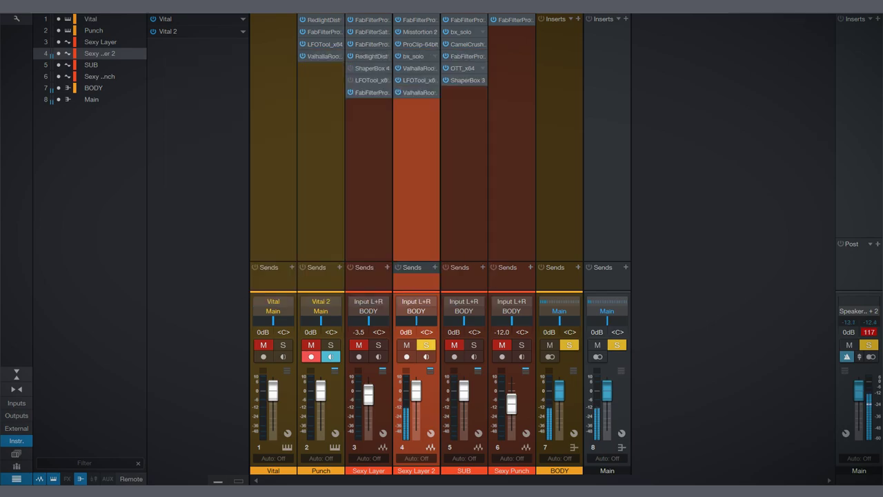
Place the new ValhallaRoom directly after Misstortion 2 and turn off the Sexy Layer 2 solo
left_click_drag(416, 92, 435, 55)
left_click(425, 345)
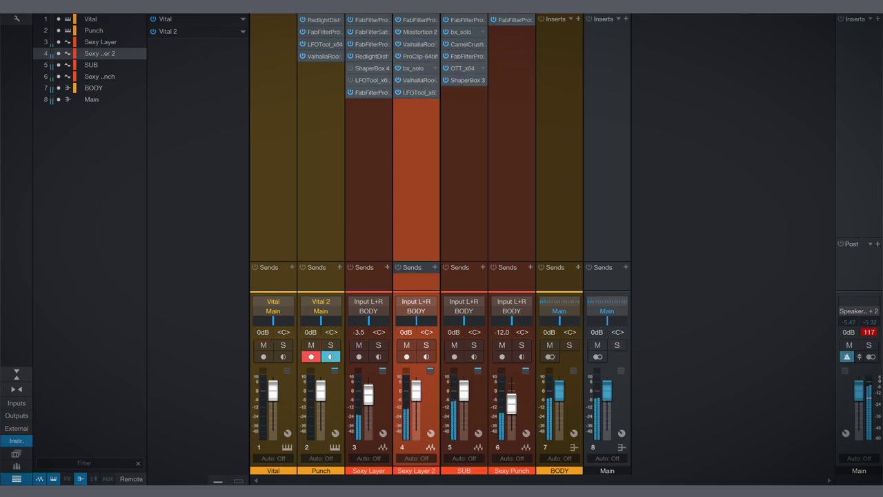
Insert iZotope Trash 2 on the BODY bus and set its Stage 1 mix to 31.3
key("Down")
key("Up")
key("Up")
key("Down")
key("Down")
key("Down")
key("Down")
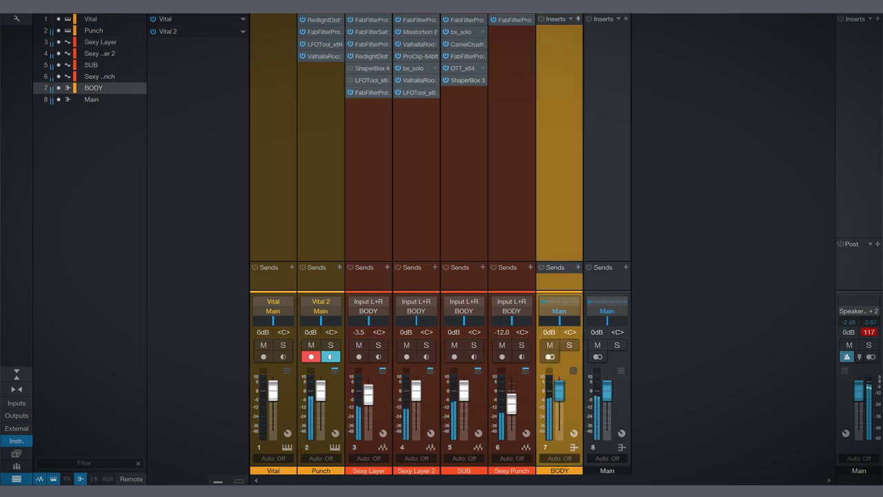
left_click(578, 19)
type("tras")
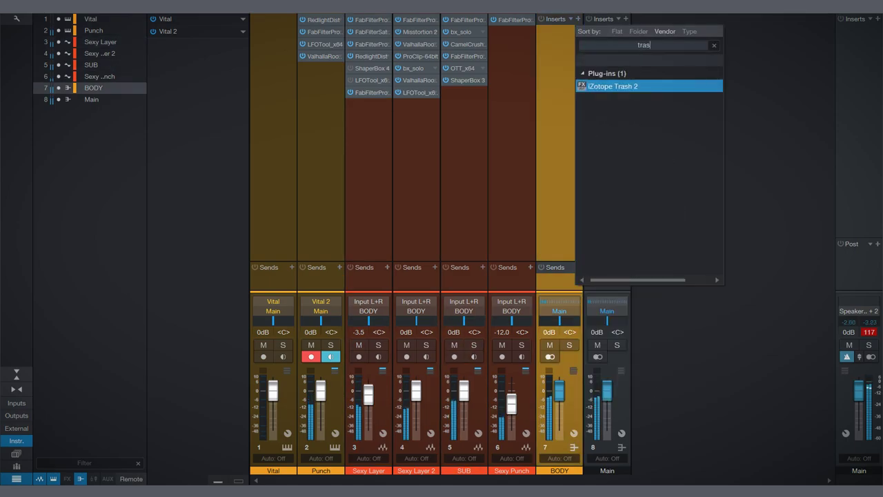
key("Return")
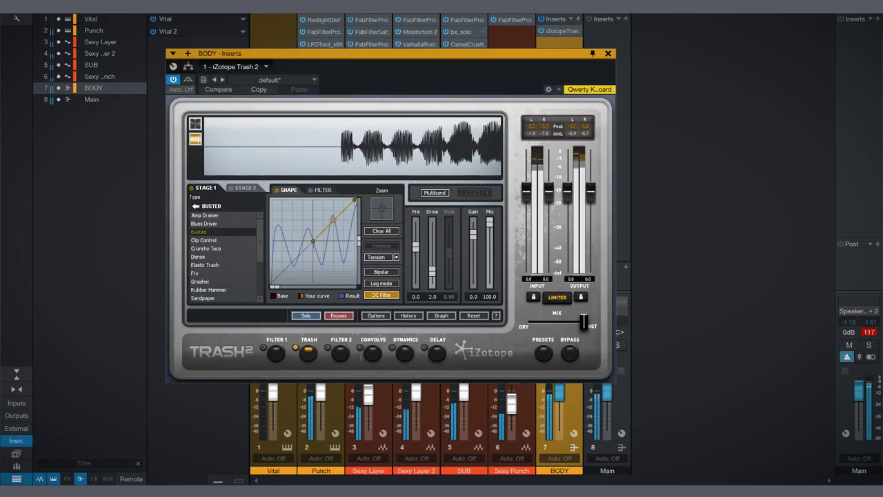
left_click_drag(489, 221, 489, 261)
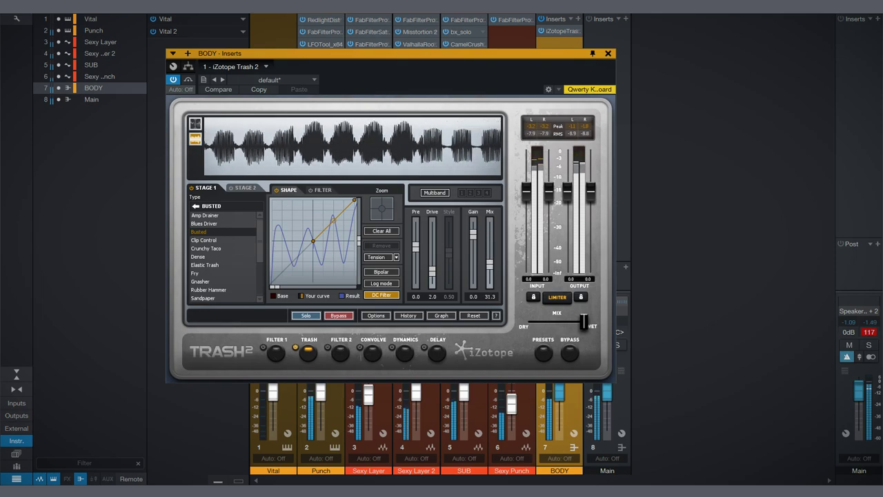
Audition Trash 2's Stage 1 distortion types, including Fry, Squealer, Soft Taco, Sandpaper and Elastic Trash
left_click(198, 256)
key("Down")
key("Down")
key("Down")
key("Down")
key("Down")
key("Down")
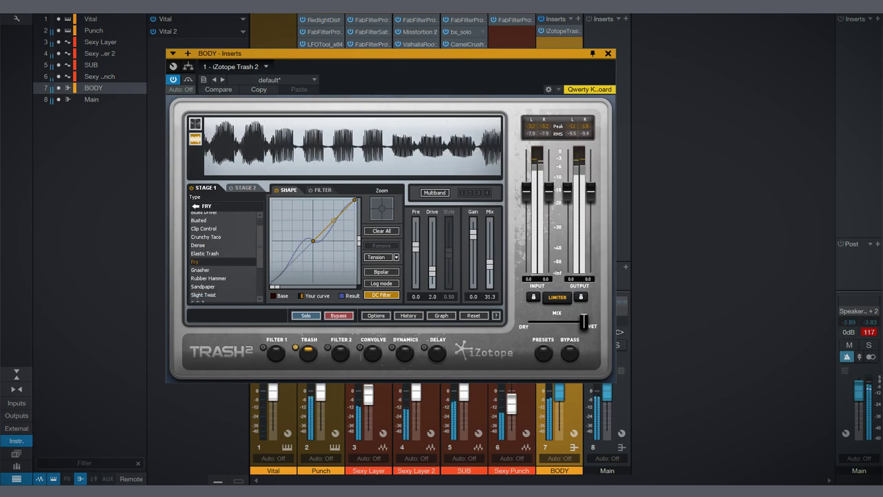
key("Down")
key("Down")
key("Down")
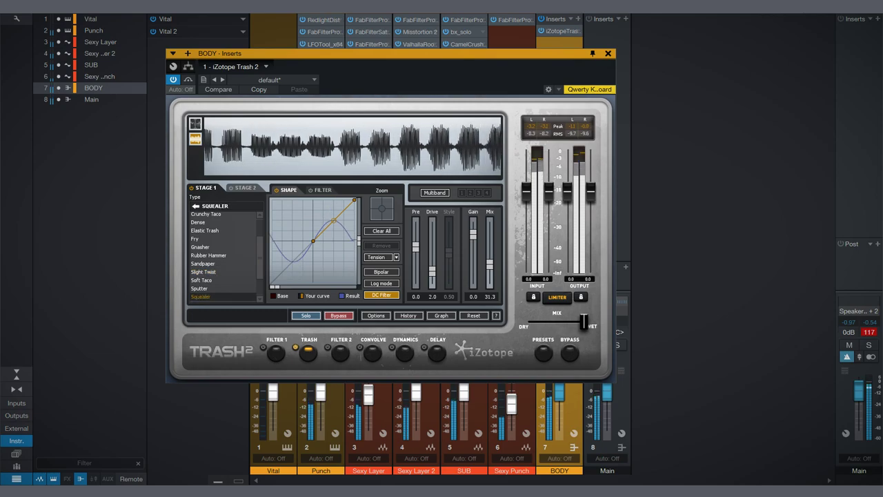
key("Up")
key("Up")
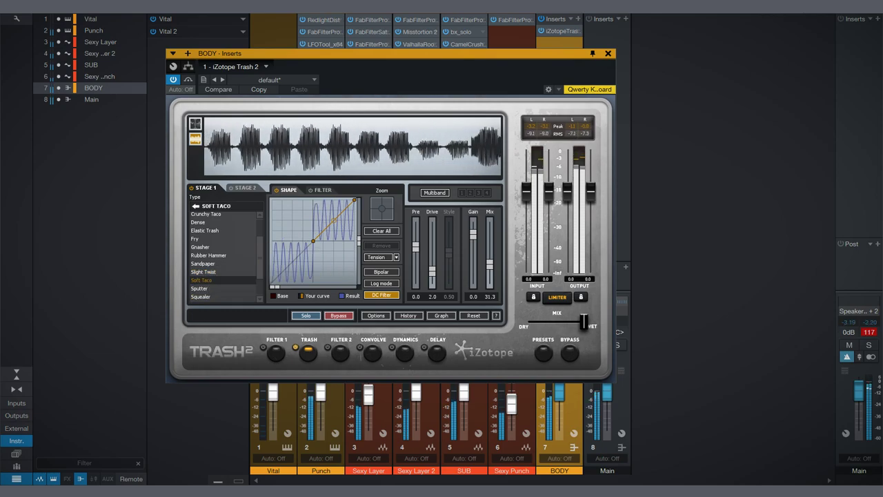
key("Down")
key("Down")
key("Up")
key("Up")
key("Up")
key("Up")
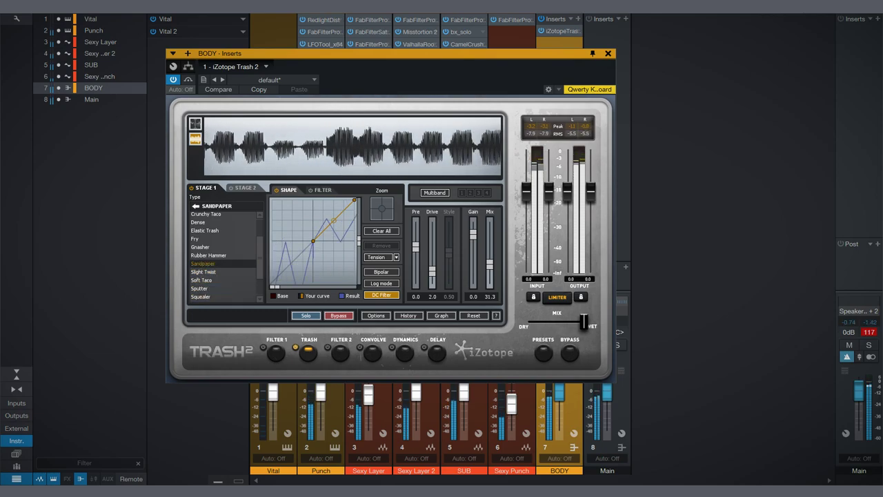
key("Up")
key("Up")
key("Up")
key("Up")
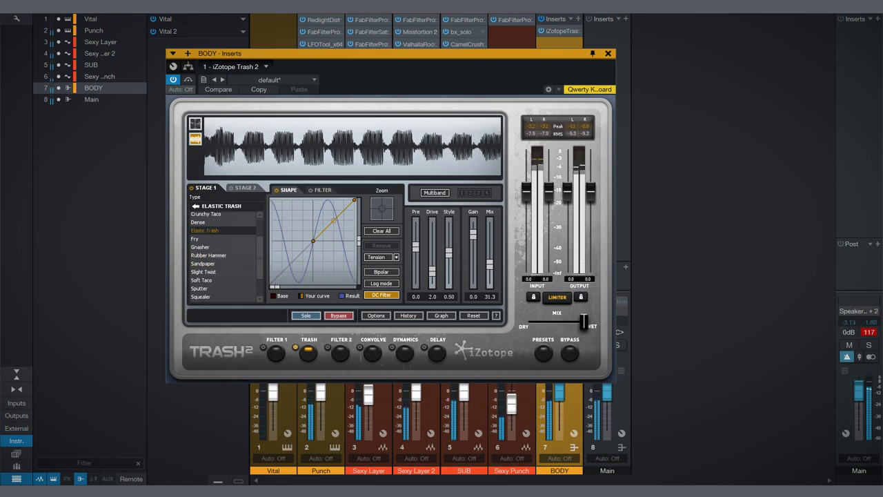
key("Up")
key("Up")
key("Up")
key("Up")
key("Up")
key("Up")
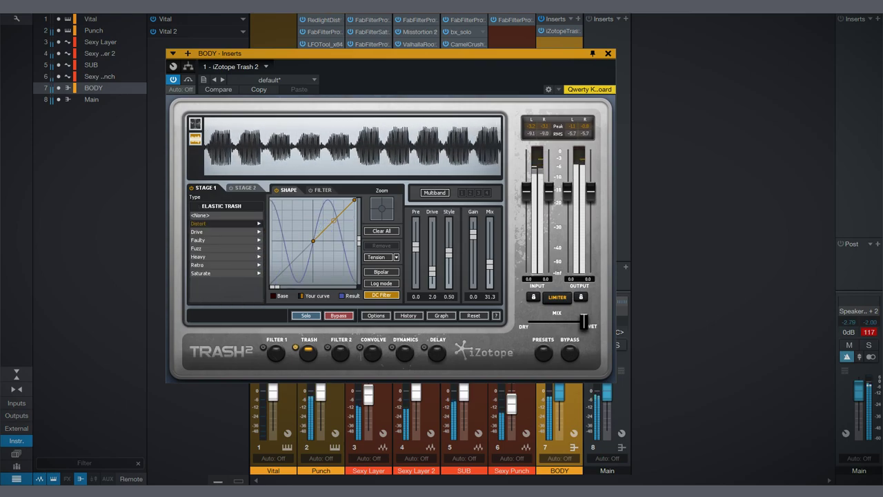
Choose Tape Saturation as the Stage 1 distortion type and close Trash 2
key("Down")
key("Down")
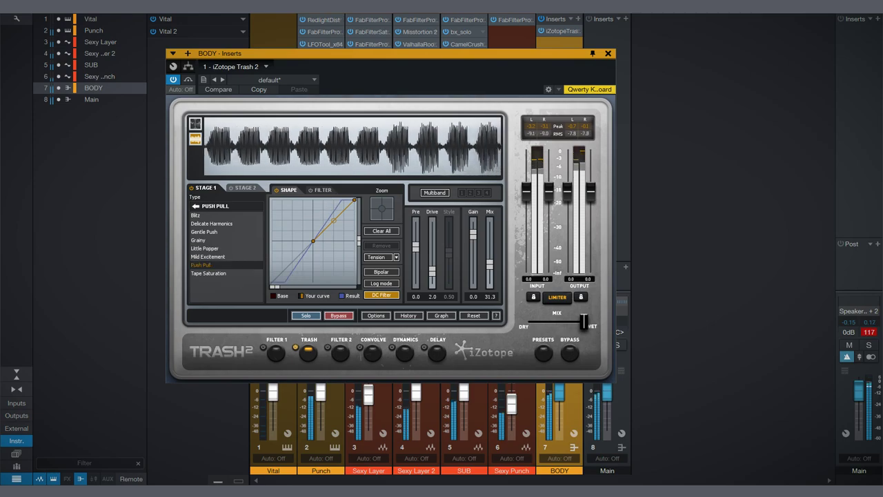
key("Down")
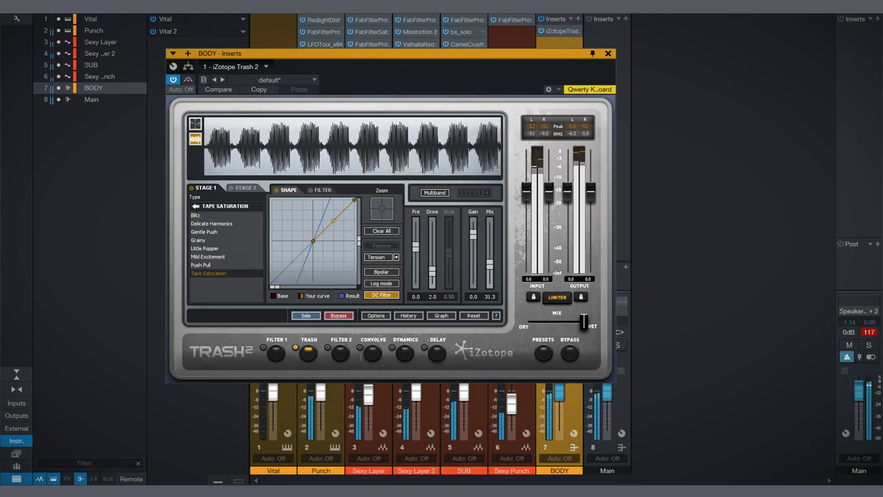
key("ctrl+w")
Insert FabFilter Pro-Q 3 after Trash 2 on the BODY bus
left_click(578, 19)
key("f")
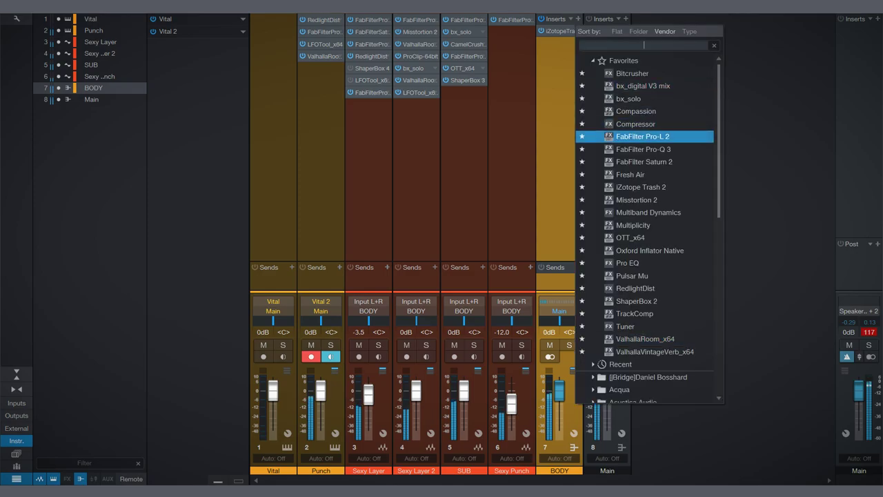
key("Down")
key("Return")
Add an 18 dB/oct low cut at about 20 Hz and a high cut at about 17.8 kHz in Pro-Q 3
left_click_drag(182, 223, 219, 214)
scroll(220, 215, "up", 1)
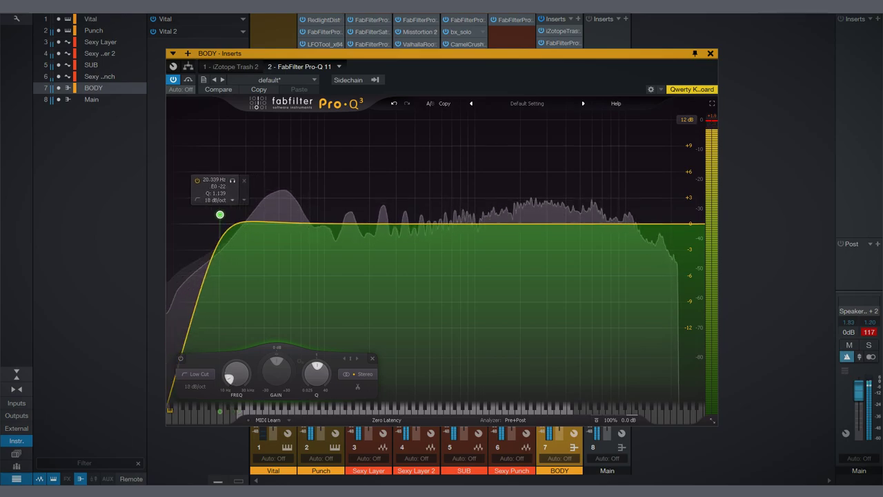
left_click_drag(701, 223, 663, 218)
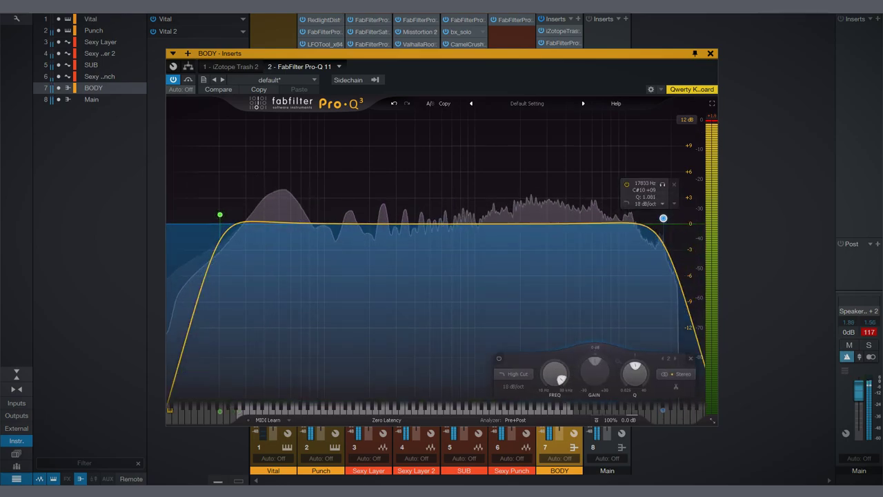
Add a dynamic bell band at about 54 Hz with -0.16 dB gain to tame the low-end peak
left_click(270, 212)
right_click(270, 212)
left_click(329, 231)
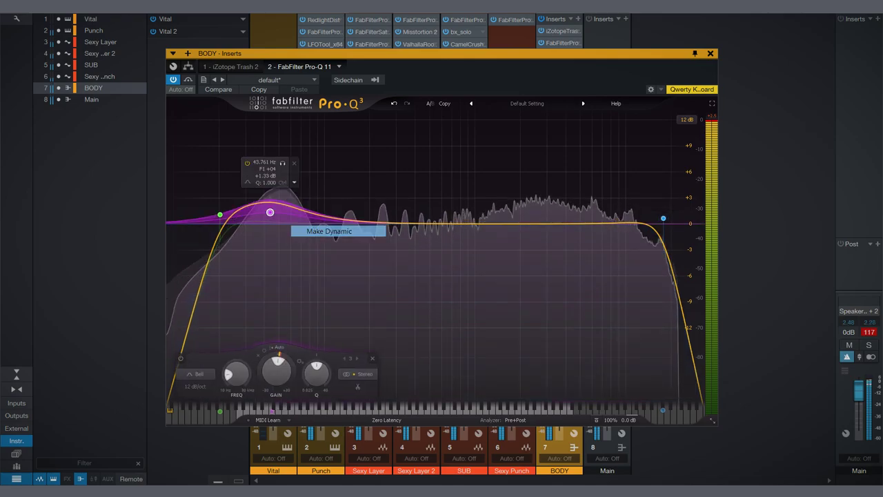
left_click_drag(270, 198, 282, 225)
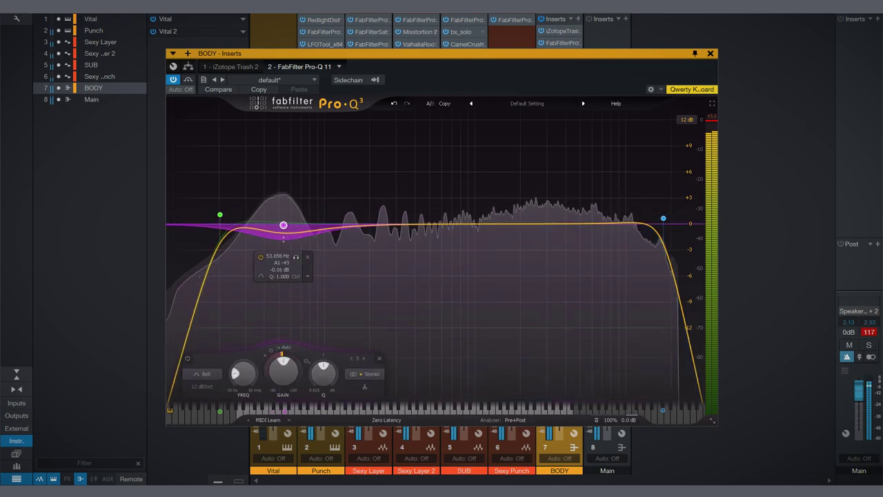
Add bell cuts of -1.86 dB at about 307 Hz and -0.64 dB at about 2673 Hz, plus a gentle boost in the highs
left_click_drag(401, 223, 398, 239)
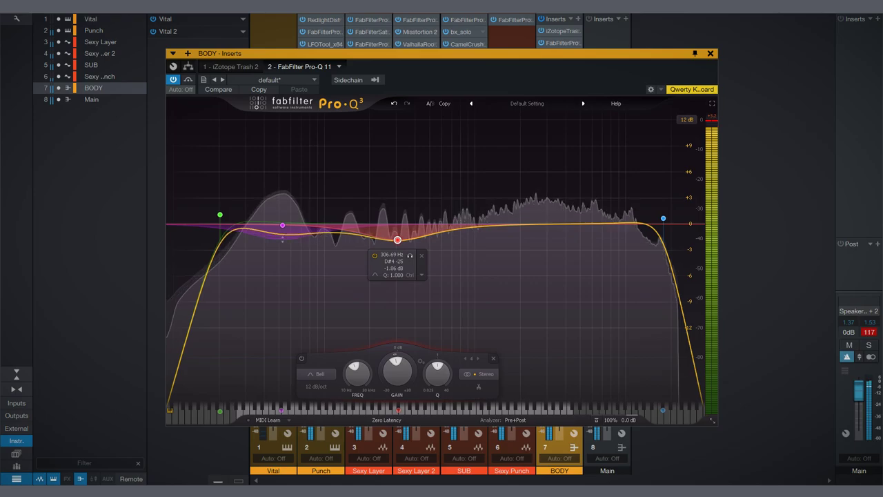
left_click_drag(532, 223, 625, 210)
left_click(538, 229)
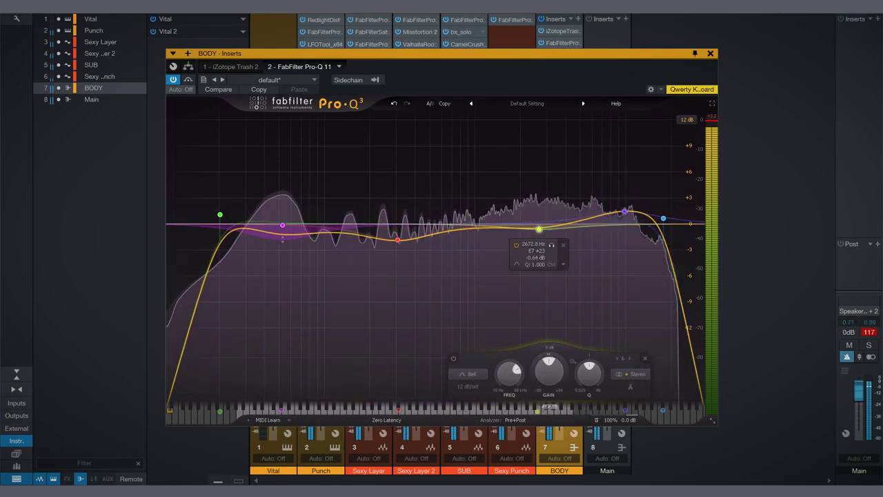
Make the bell at about 2673 Hz dynamic and add a narrow bell cut of about -2 dB just below 1 kHz
right_click(539, 230)
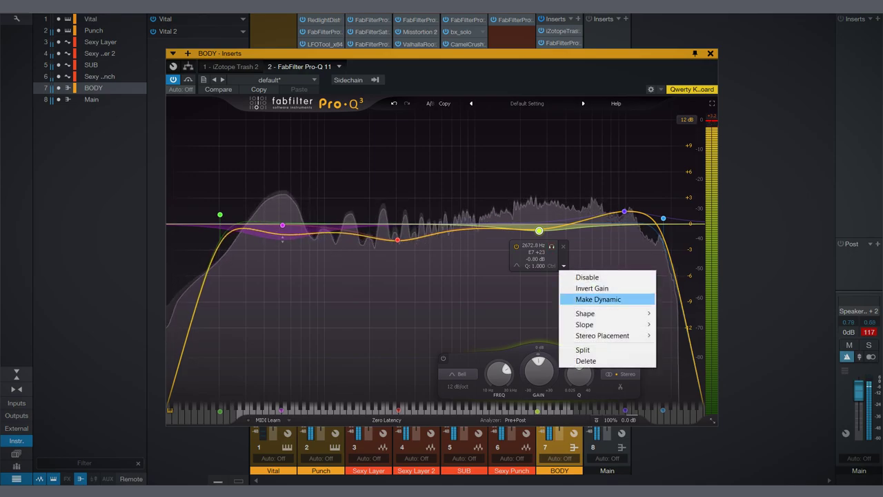
left_click(583, 299)
mouse_move(465, 225)
left_mouse_down()
mouse_move(465, 153)
mouse_move(395, 149)
mouse_move(508, 156)
mouse_move(475, 186)
mouse_move(471, 240)
left_mouse_up()
Move FabFilter Pro-Q 3 ahead of Trash 2 in the BODY bus insert chain
left_click_drag(562, 43, 563, 29)
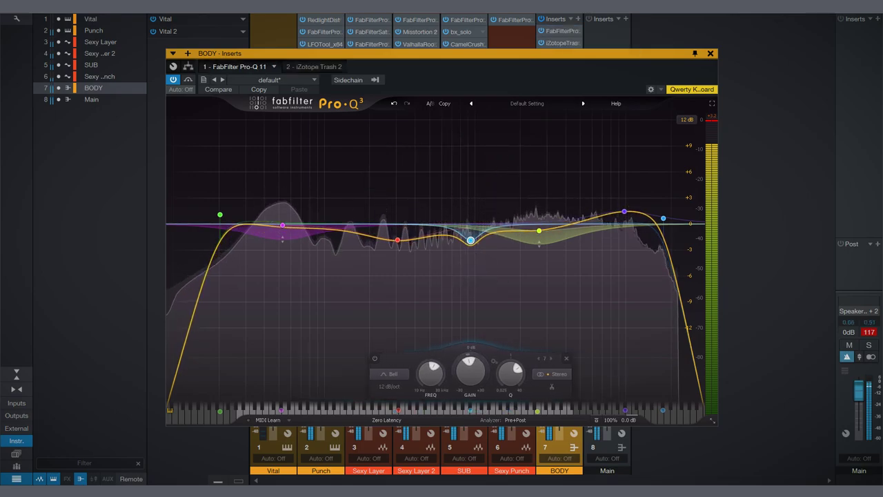
key("Escape")
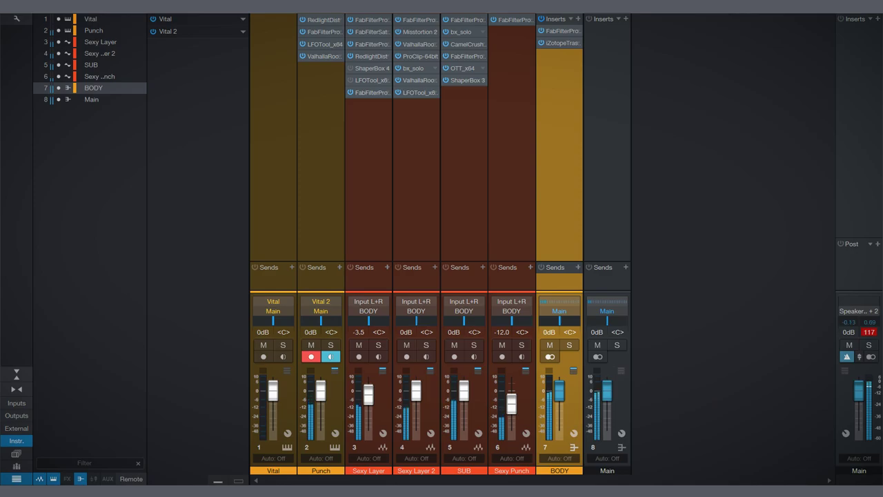
Check the BODY bus's output routing and rename the Main bus as Kick
left_click(607, 172)
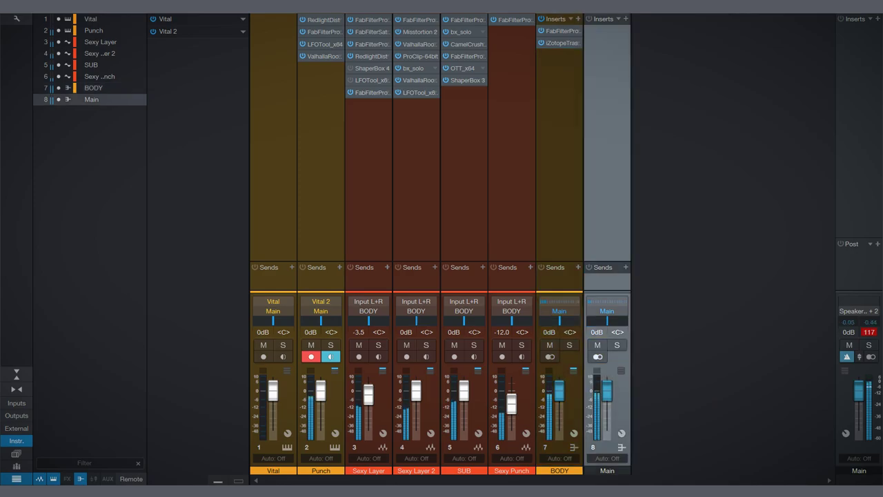
left_click(559, 172)
left_click(559, 311)
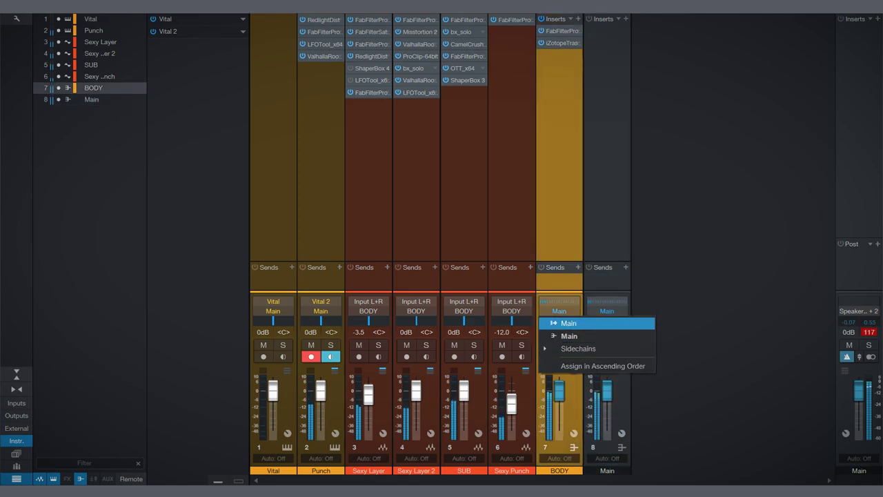
left_click(569, 322)
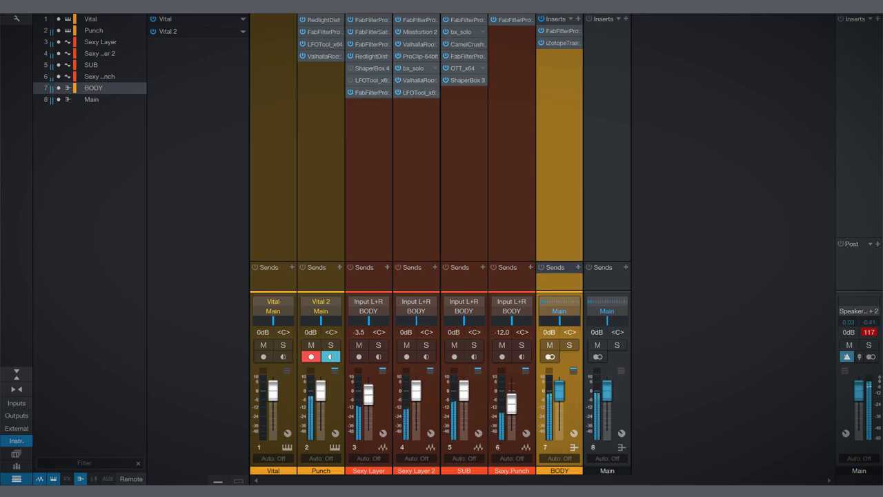
double_click(607, 470)
type("Kick")
key("Return")
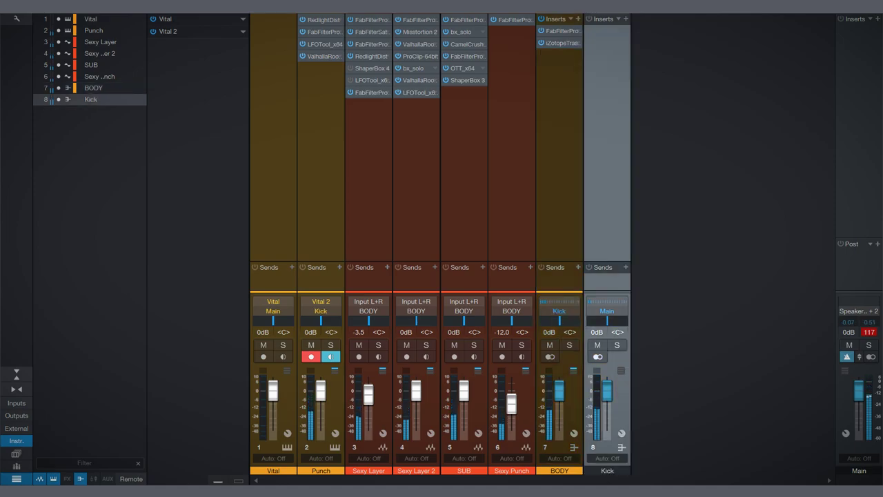
Insert FabFilter Pro-MB on the Kick bus
left_click(625, 18)
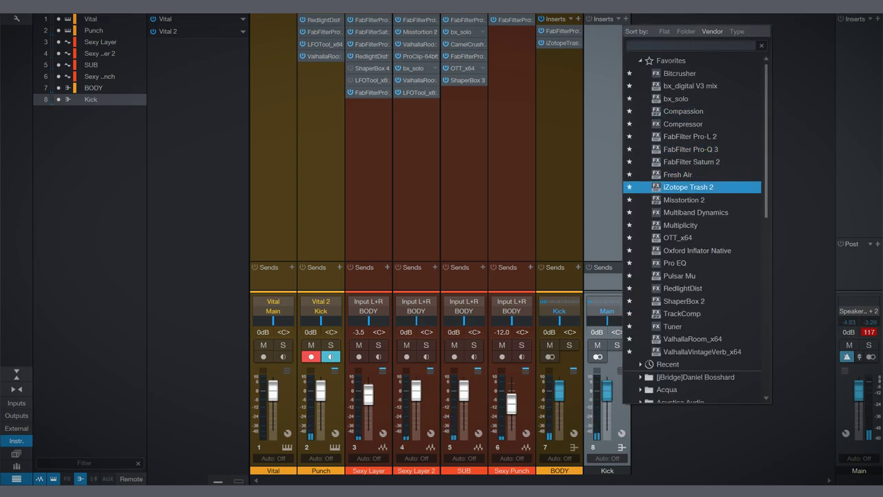
key("Down")
key("Down")
key("Down")
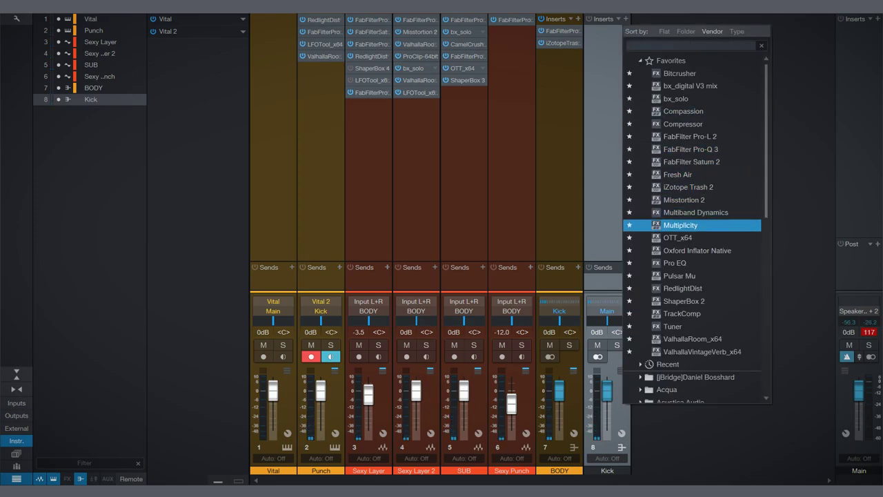
key("Up")
key("Up")
key("Up")
key("Up")
key("Up")
key("Up")
key("Up")
key("Down")
key("Up")
key("Up")
key("Up")
key("Up")
key("Up")
key("Up")
key("Down")
key("Down")
key("Down")
key("Down")
key("Down")
key("Down")
key("Down")
key("Down")
key("Down")
key("Down")
key("Down")
key("Down")
key("Down")
key("Down")
key("Down")
key("Down")
key("Down")
key("Down")
key("Down")
key("Down")
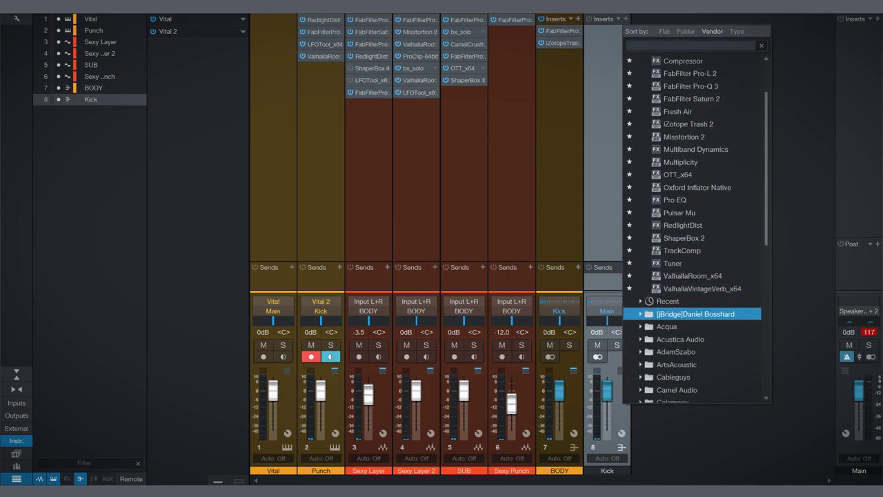
key("Down")
key("Down")
key("Down")
key("Down")
key("Down")
key("Down")
key("Down")
key("Down")
key("Down")
key("Down")
key("Right")
key("Down")
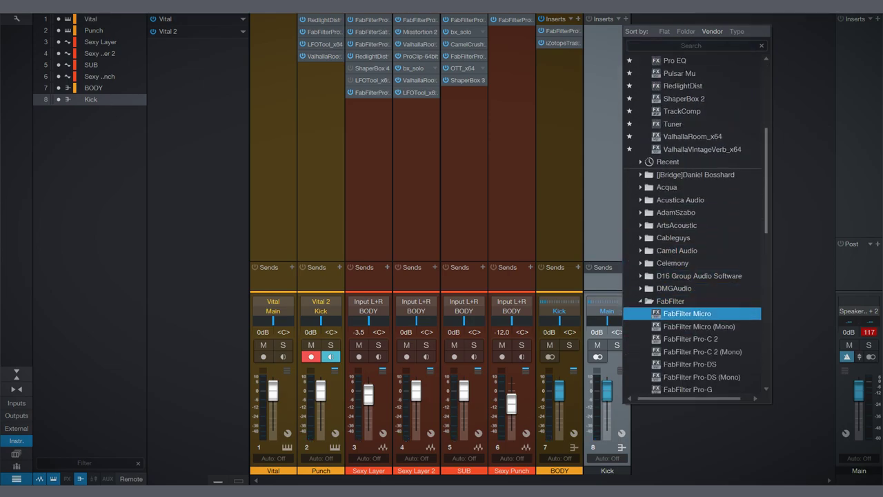
key("Down")
key("Down")
key("Down")
key("Down")
key("Down")
key("Down")
key("Down")
key("Down")
key("Down")
key("Return")
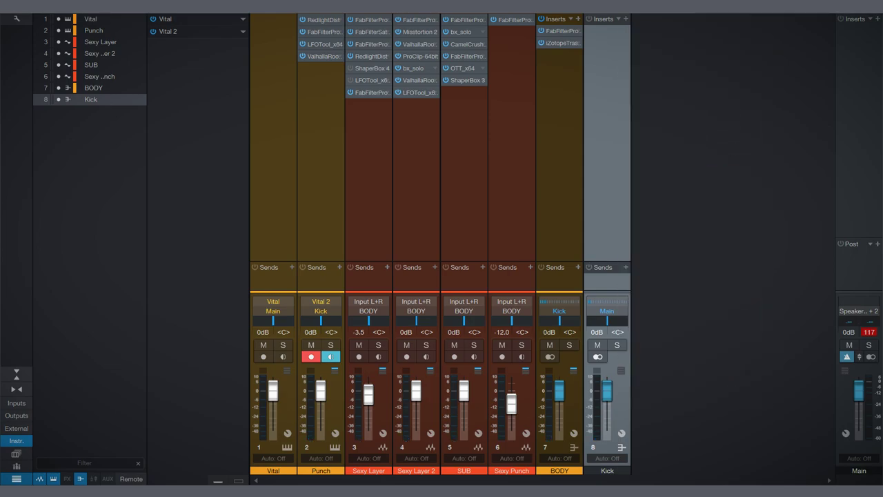
Add a mid-only low compression band in Pro-MB reaching up to about 300 Hz, with a range of about -2 dB
left_click_drag(266, 245, 266, 272)
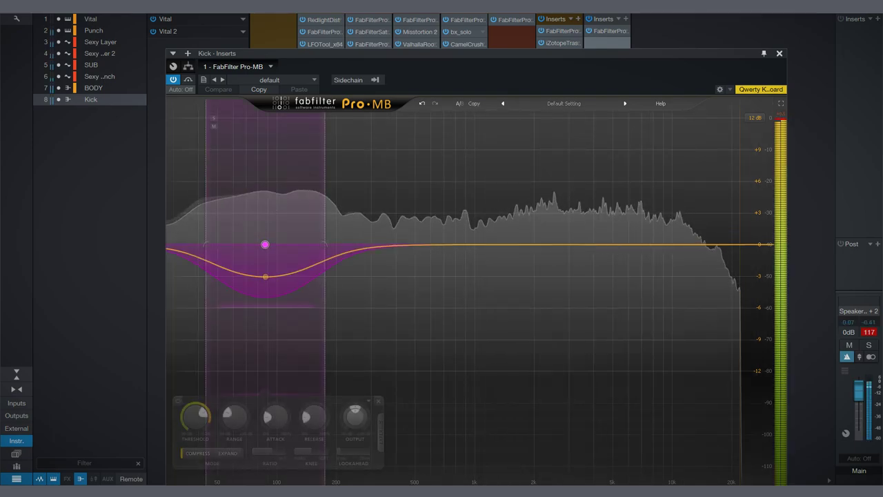
left_click_drag(207, 253, 167, 253)
left_click_drag(325, 248, 369, 244)
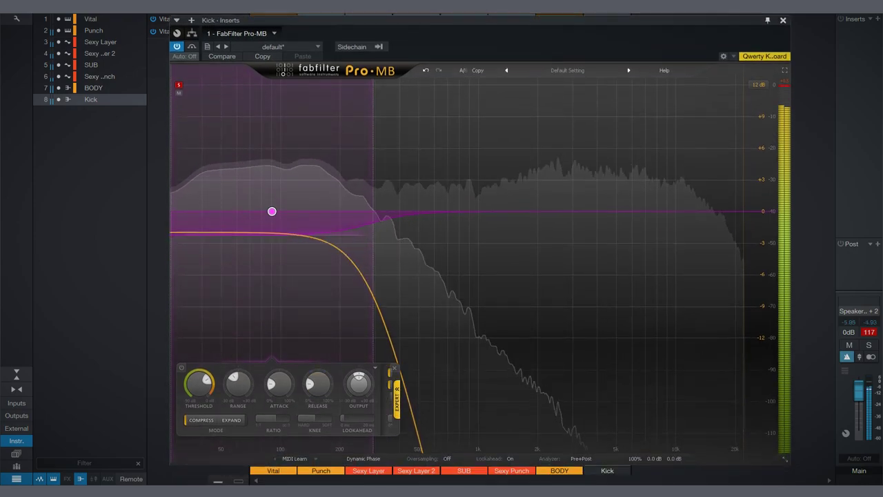
left_click(384, 397)
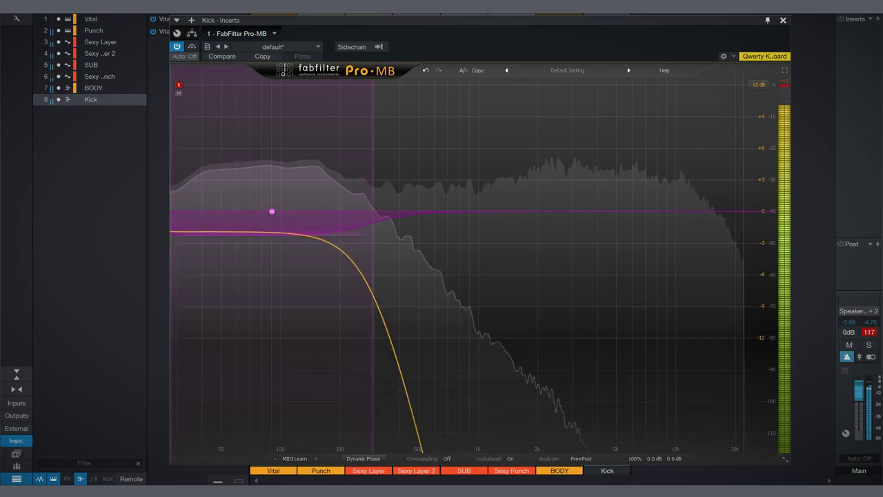
Set Pro-MB's processing mode to Linear Phase and lower the low band's upper crossover to about 190 Hz
left_click(363, 458)
left_click(377, 434)
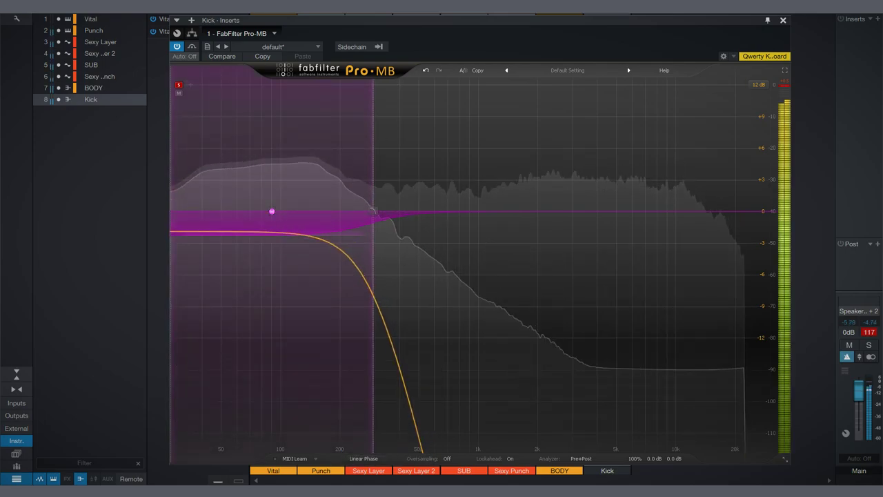
left_click_drag(371, 211, 335, 211)
Add a second compression band from about 190 Hz to 2 kHz with a range of about -2.5 dB
left_click(430, 210)
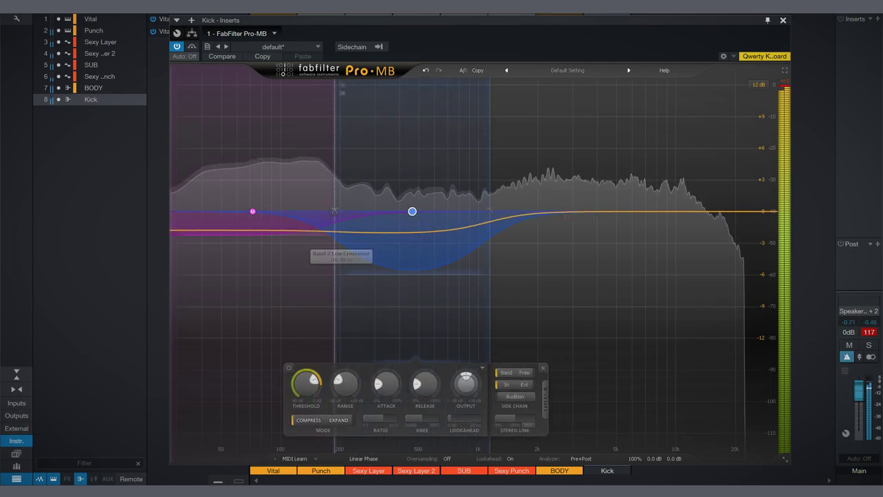
left_click_drag(490, 241, 535, 241)
left_click_drag(434, 273, 434, 239)
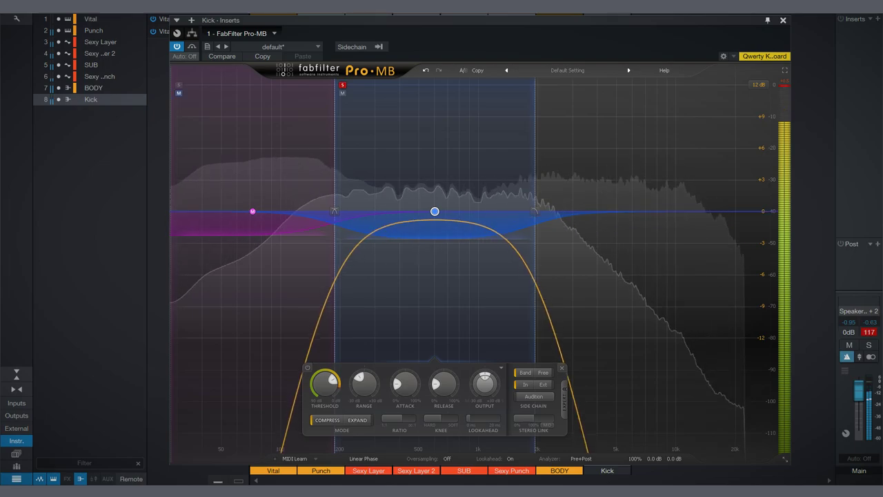
Add a third compression band from about 2 kHz up to the end of the spectrum and reduce its range
left_click(589, 210)
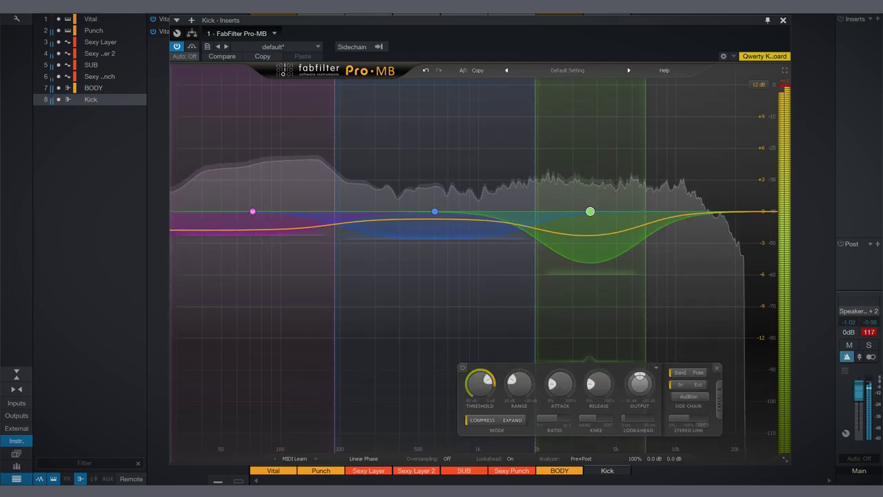
left_click_drag(646, 227, 759, 245)
left_click_drag(656, 248, 656, 220)
left_click(783, 20)
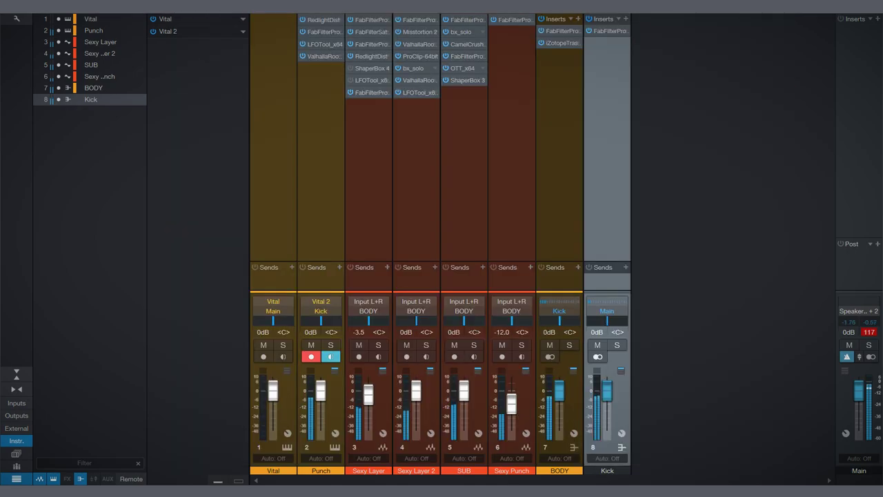
Bring the bell at about 9.6 kHz in the BODY bus's Pro-Q 3 to roughly 0 dB
left_click(562, 31)
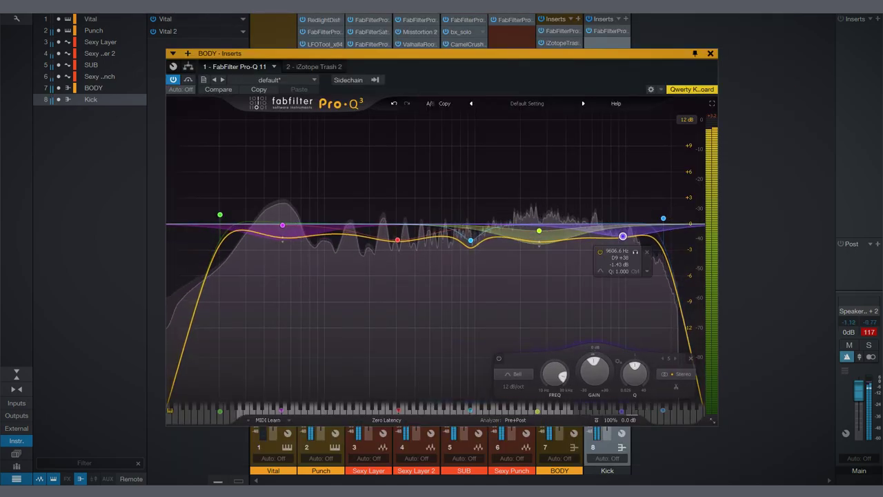
left_click_drag(623, 236, 623, 225)
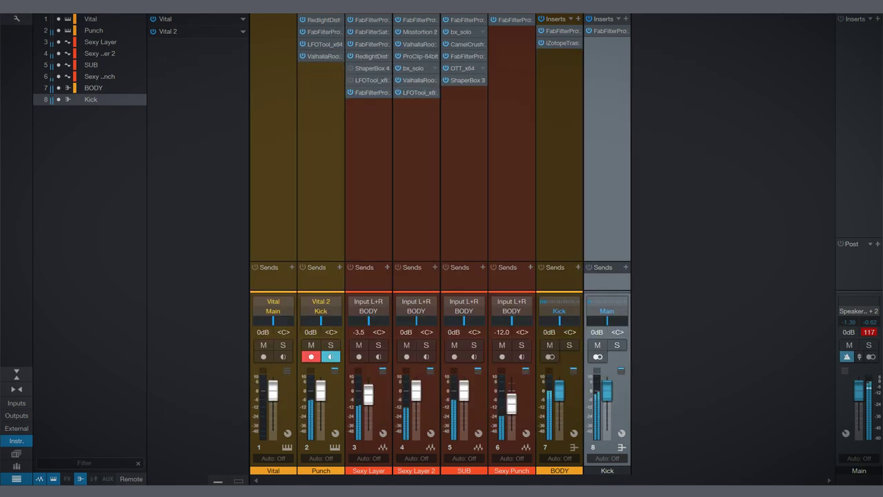
left_click(710, 53)
Solo Sexy Layer 2, lower its volume to -2.5 dB and release the solo
left_click(416, 207)
left_click(426, 344)
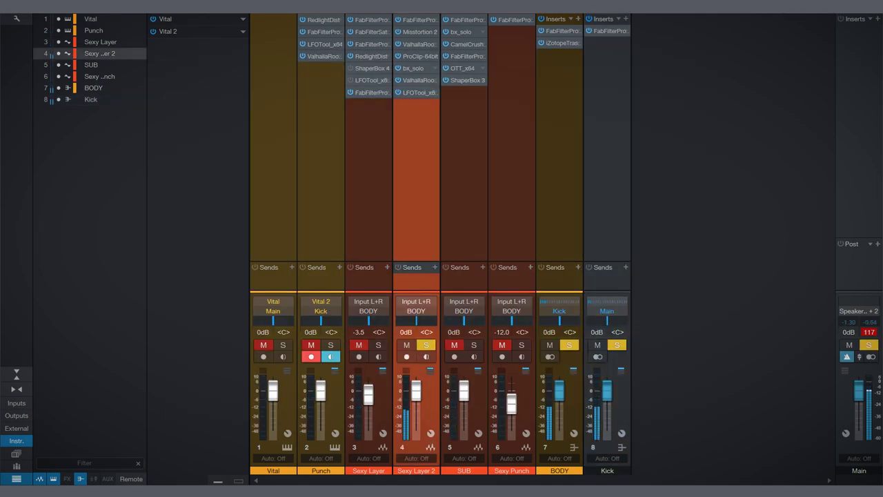
left_click_drag(417, 390, 416, 393)
left_click(426, 344)
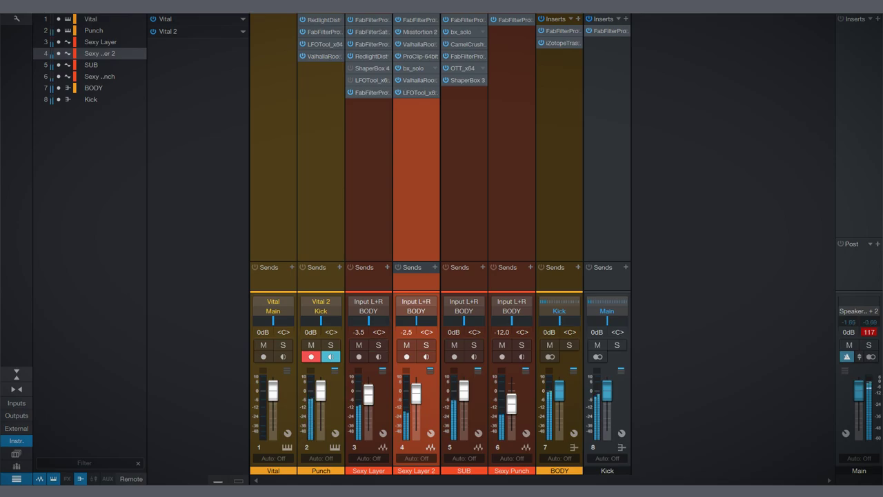
In Sexy Layer's last Pro-Q 3, lower the low cut to about 190 Hz and set the high cut to about 19131 Hz
left_click(378, 345)
left_click(369, 180)
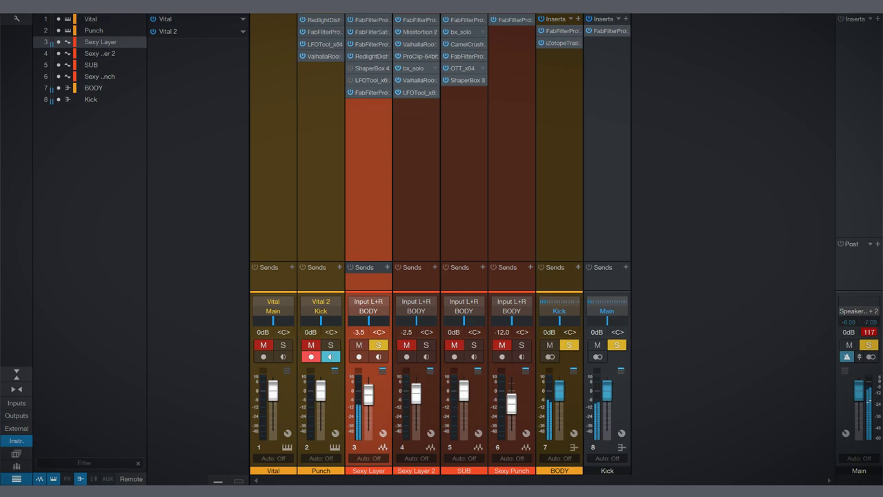
left_click(368, 92)
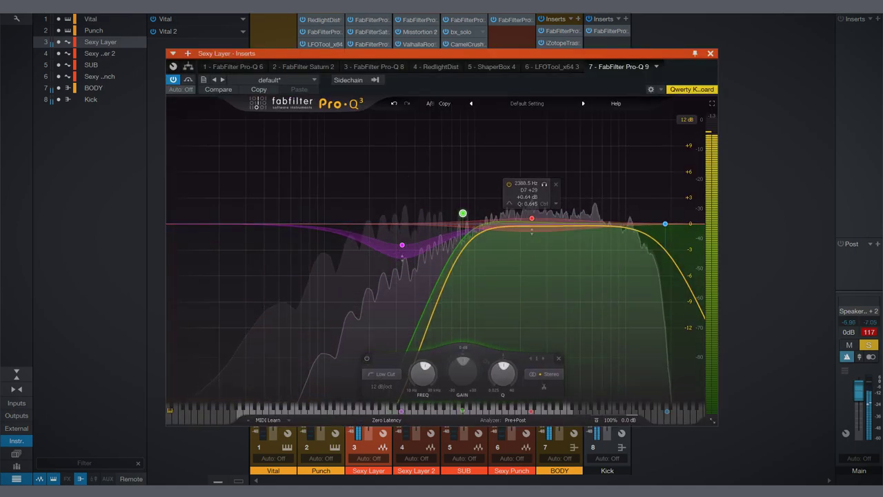
left_click(710, 53)
left_click(378, 344)
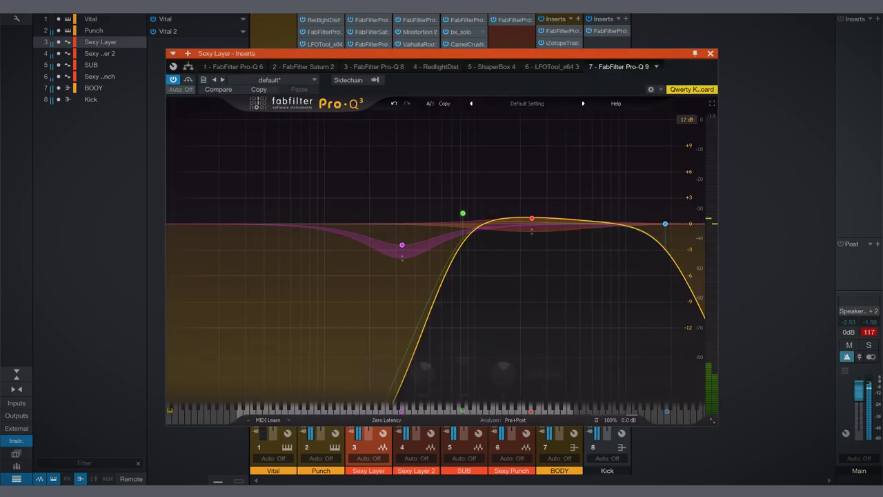
left_click(368, 91)
left_click_drag(462, 213, 367, 209)
mouse_move(665, 223)
left_mouse_down()
mouse_move(582, 223)
mouse_move(666, 220)
left_mouse_up()
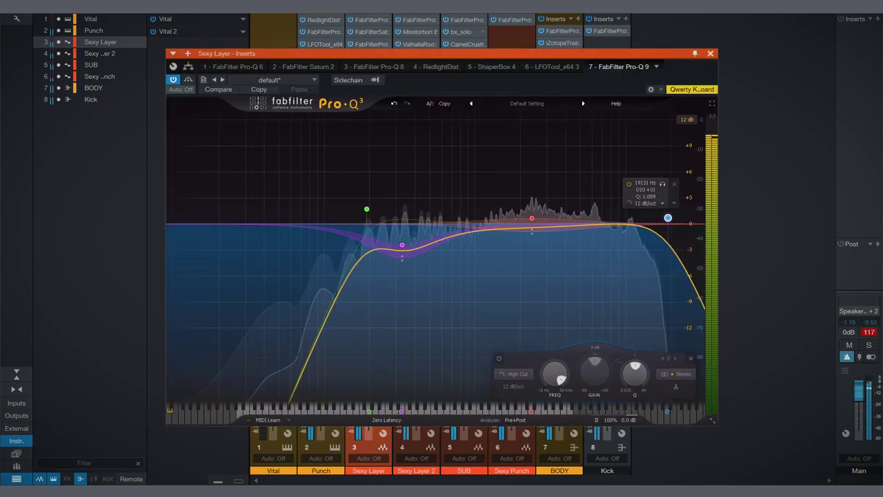
left_click(710, 53)
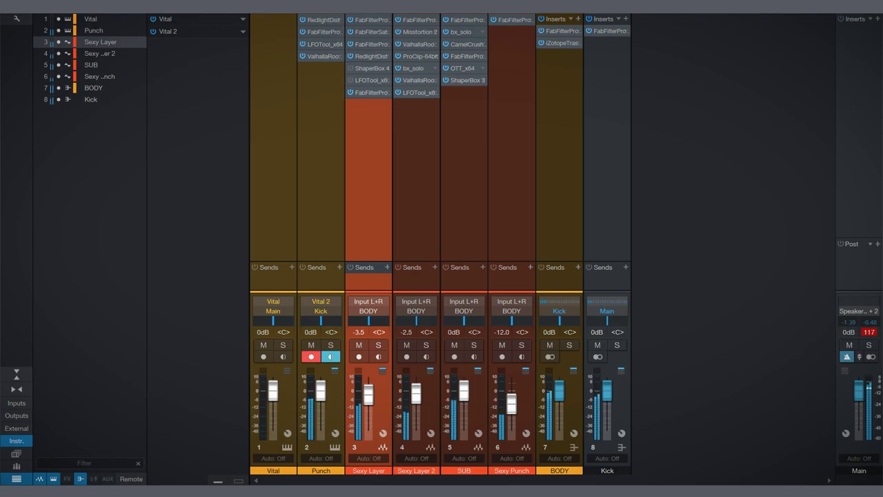
Audition Sexy Layer in solo, enable its LFOTool insert and open the LFOTool preset list
key("s")
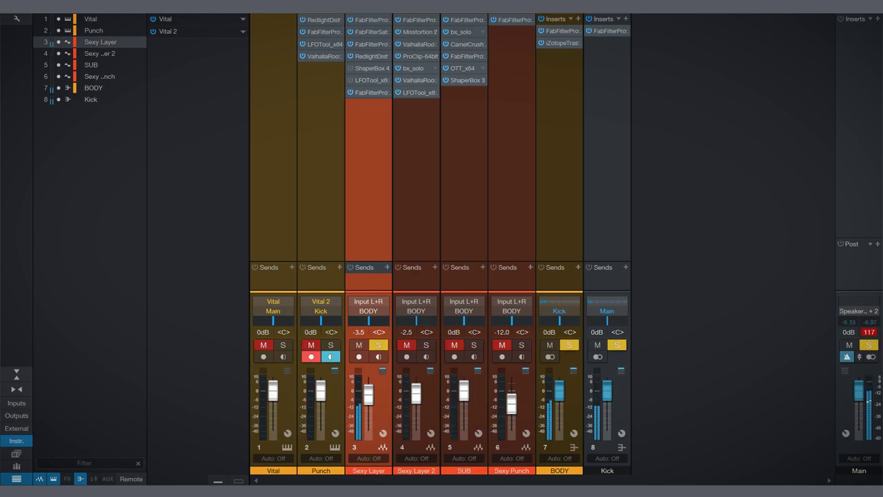
key("s")
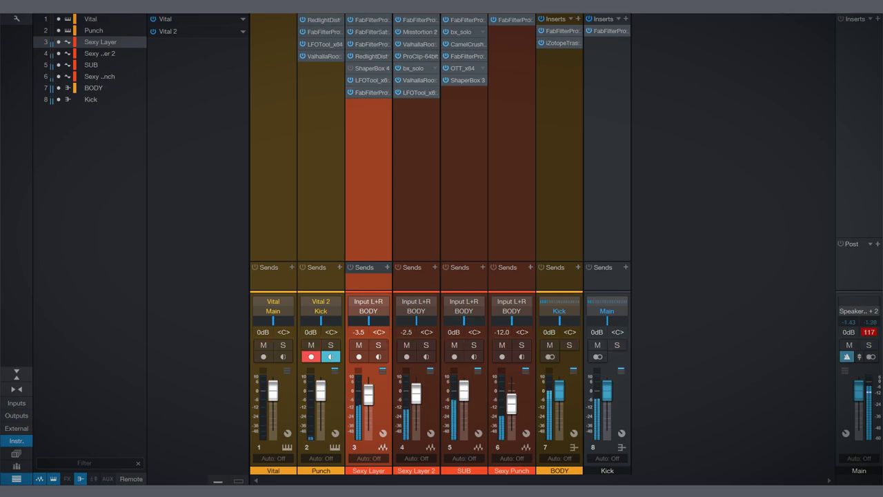
left_click(373, 80)
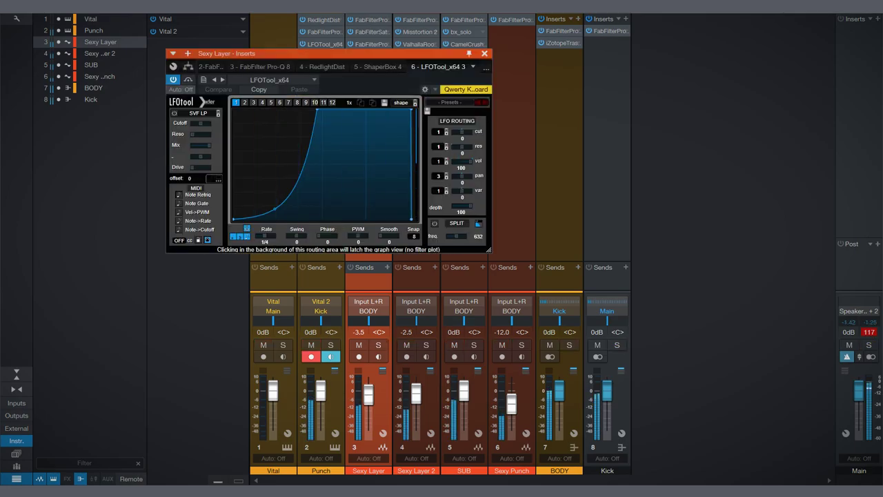
left_click(430, 104)
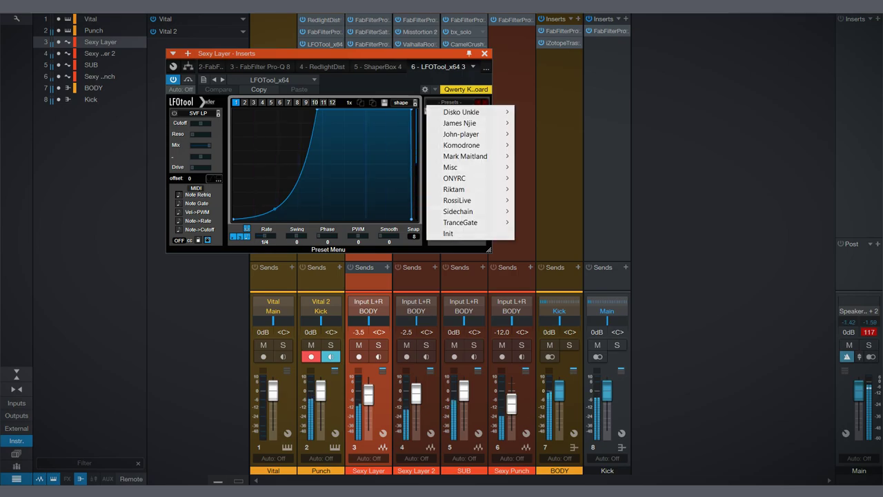
Look over the BODY bus's EQ and select the Kick bus
left_click(560, 470)
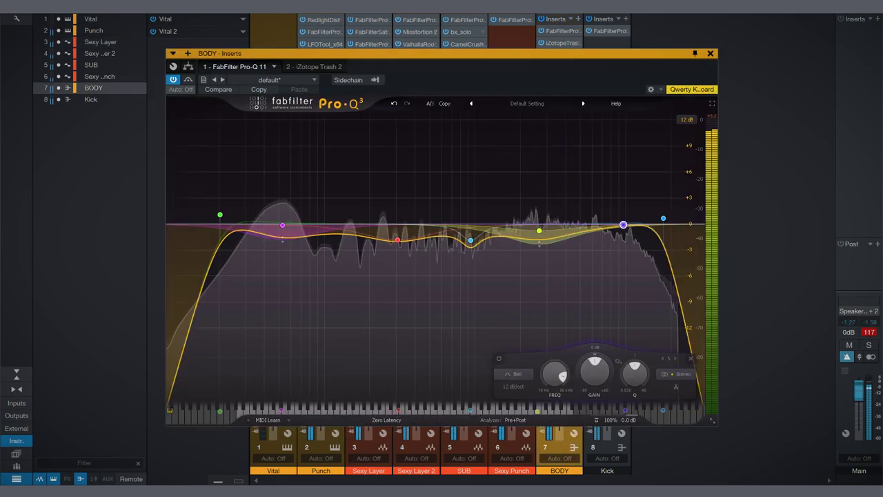
left_click(710, 53)
left_click(512, 470)
left_click(560, 470)
left_click(608, 470)
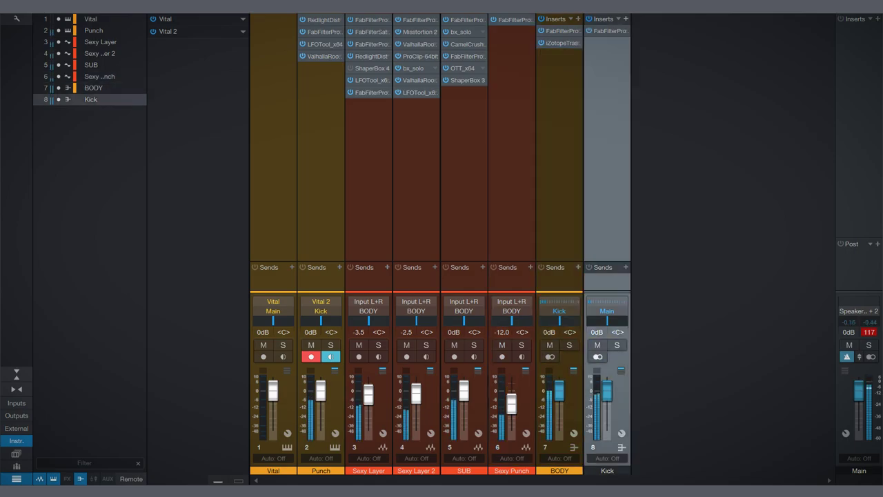
Add OTT_x64 to the Kick bus and set its Depth to 42 %
left_click(625, 19)
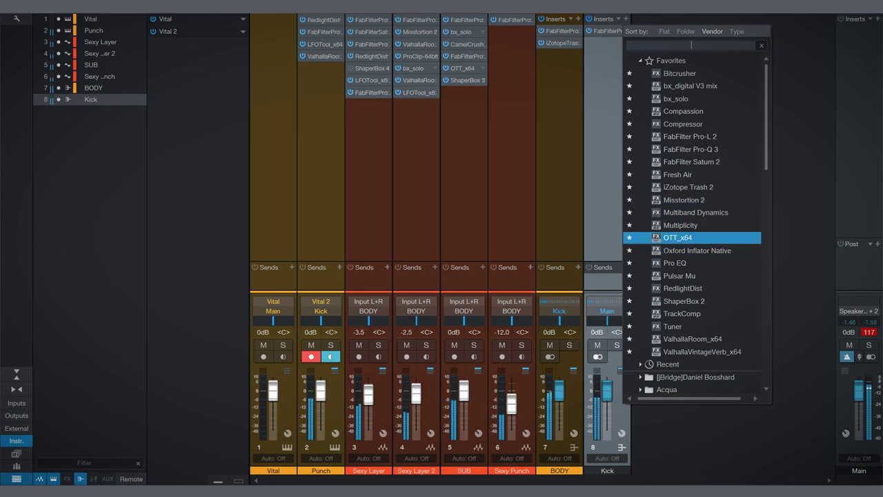
key("Return")
left_click_drag(235, 153, 235, 179)
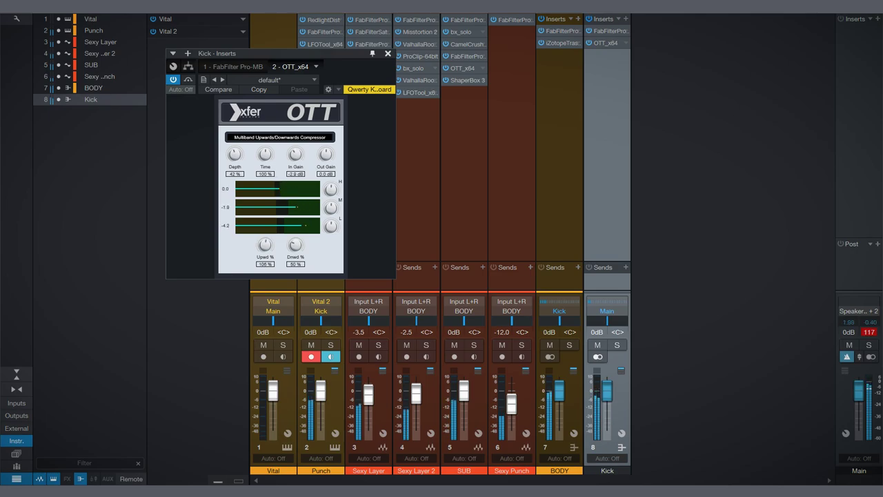
key("Escape")
In Sexy Layer 2's Pro-Q 3, boost 3.77 dB around 1556 Hz, lower the low cut, and dip the low mids about 4.5 dB
left_click(416, 173)
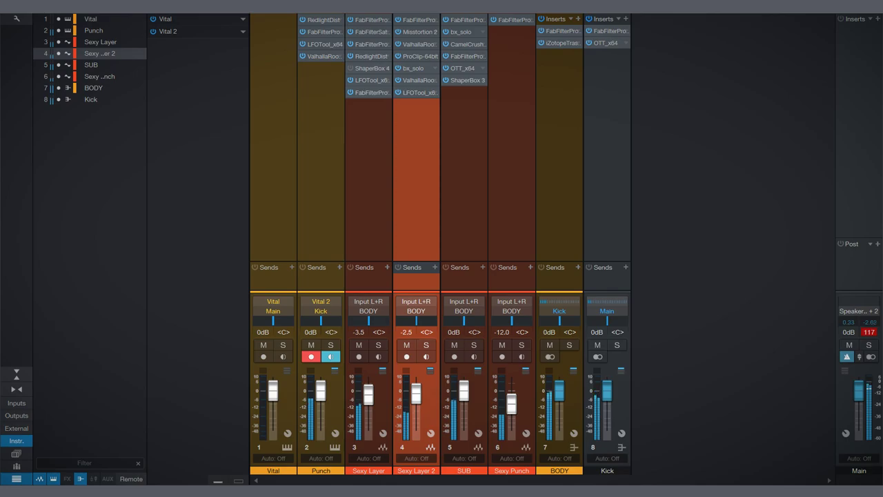
key("s")
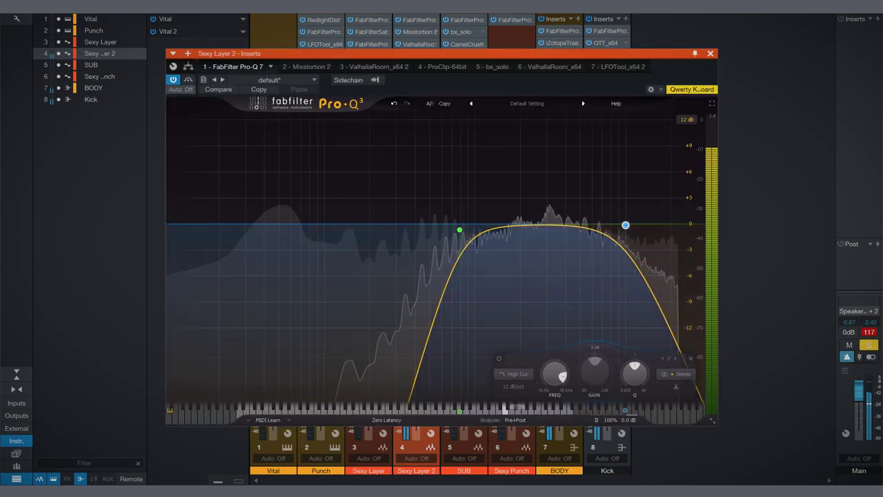
left_click_drag(503, 224, 504, 191)
left_click_drag(459, 230, 339, 226)
key("s")
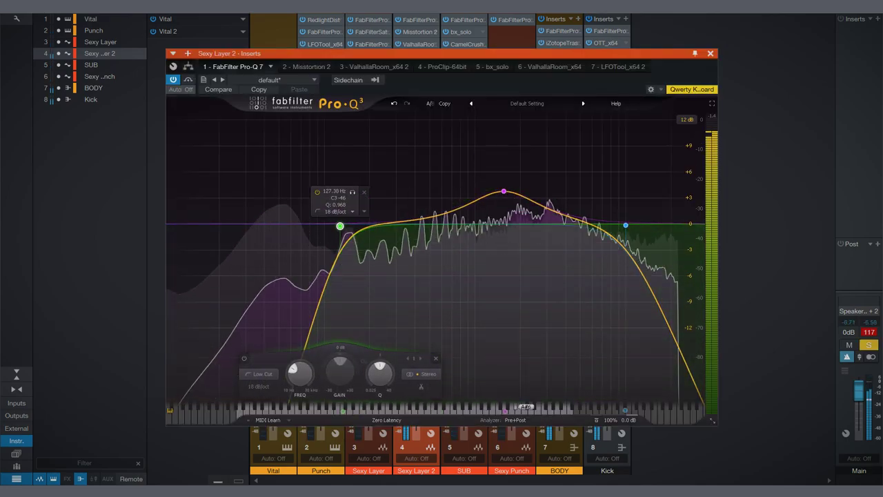
left_click_drag(340, 226, 367, 222)
left_click_drag(425, 227, 424, 263)
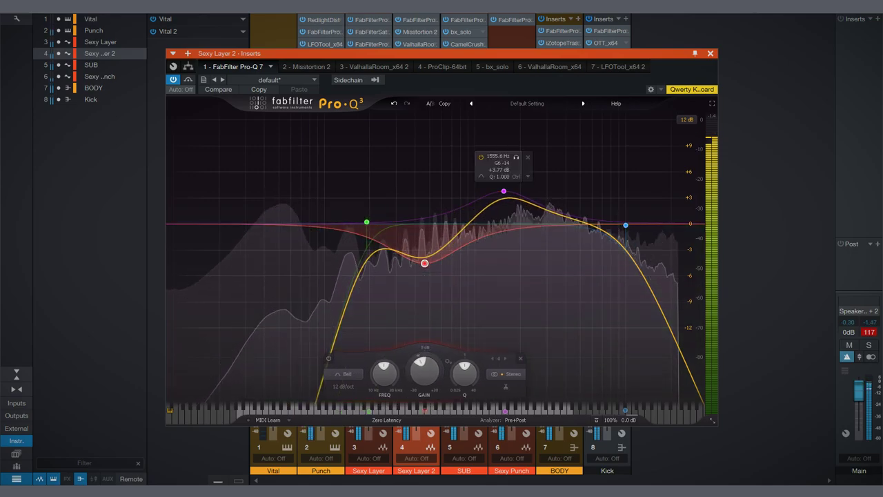
key("ctrl+w")
Solo Sexy Layer 2, add the Phaser plug-in to its inserts and release the solo
key("s")
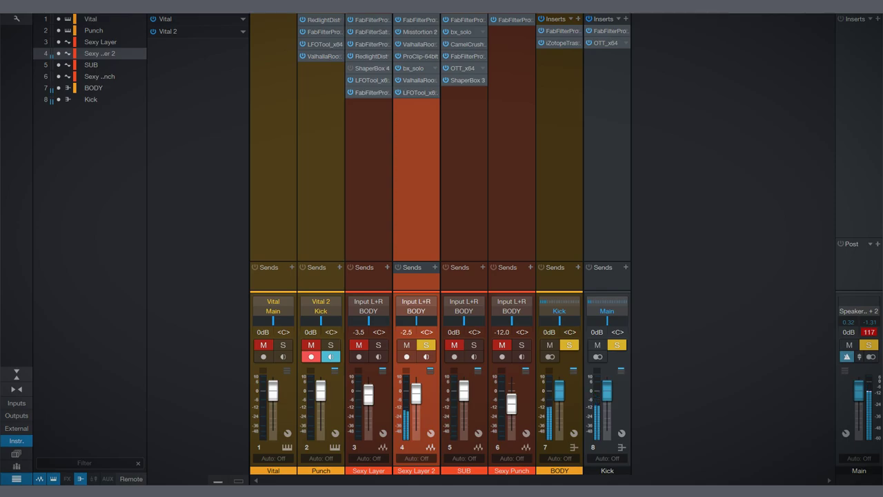
type("h")
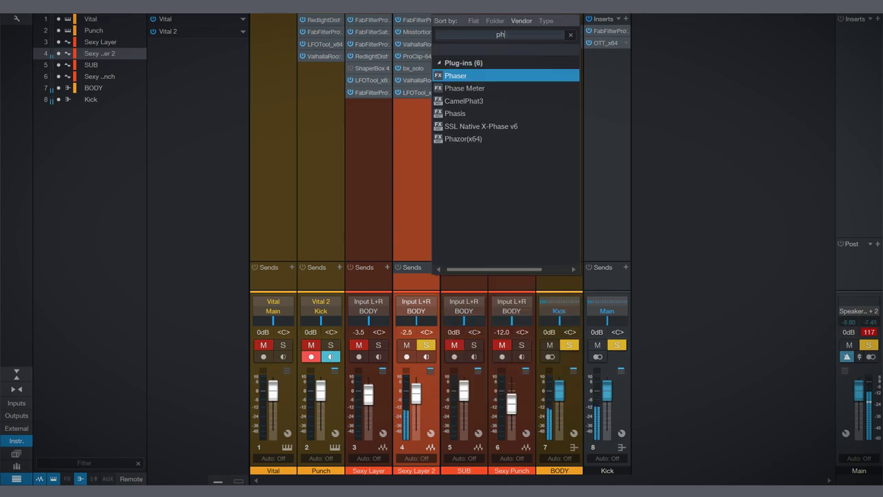
key("Down")
key("Down")
key("Down")
key("Down")
key("Down")
key("Up")
key("Up")
key("Up")
key("Down")
key("Up")
key("Up")
key("Up")
key("Return")
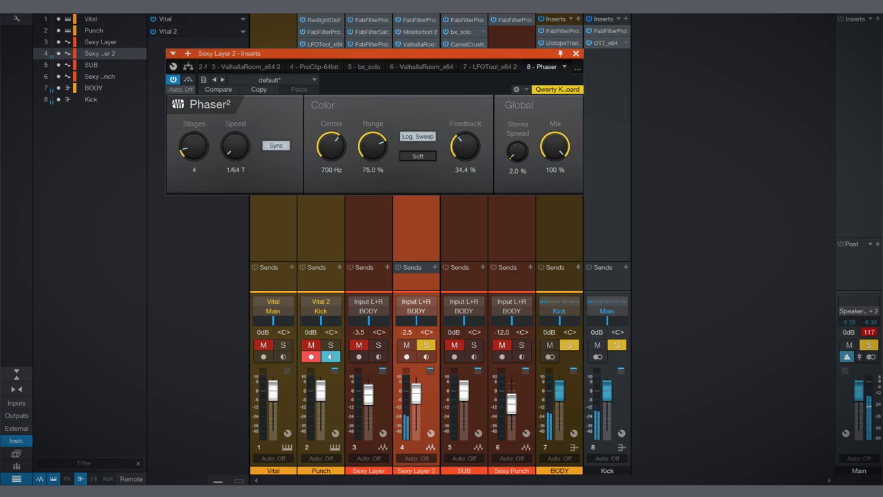
key("shift+s")
key("Escape")
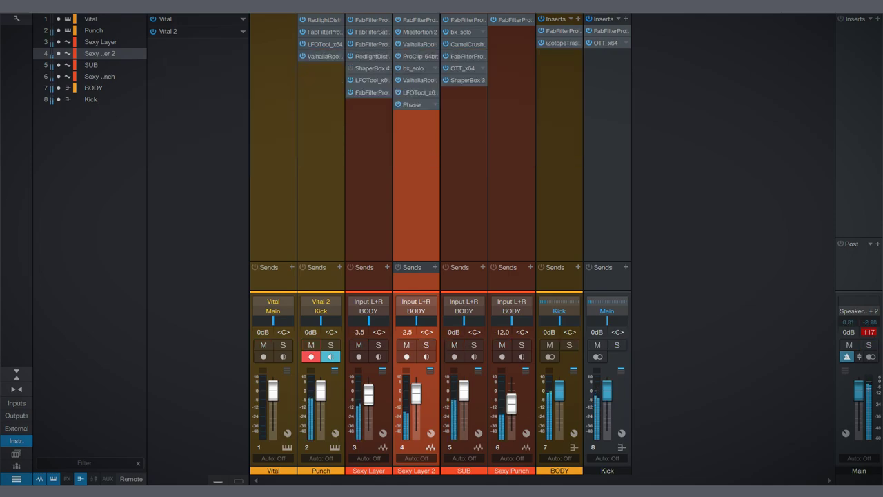
Move the Phaser directly after Sexy Layer 2's first Pro-Q 3 and deactivate it
key("shift+s")
left_click_drag(412, 104, 416, 32)
key("shift+s")
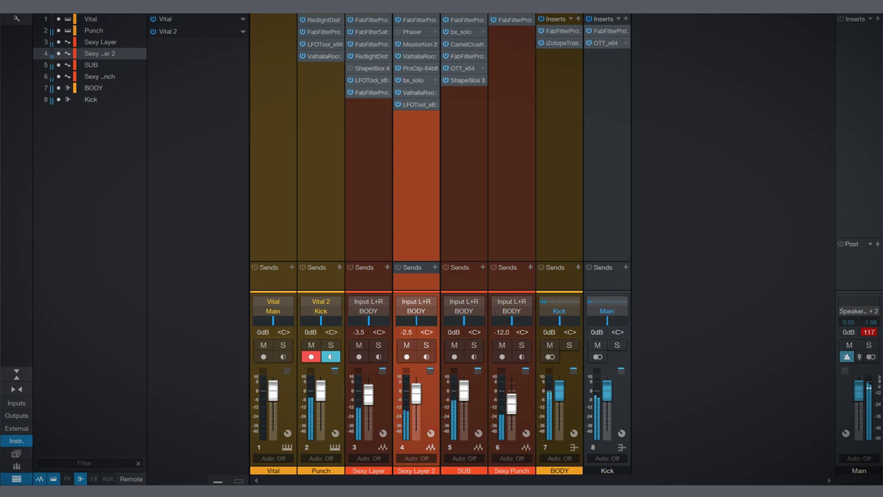
Return to the arrangement and extend the loop range over the kick to end at 00004.02.04.00
left_click(93, 87)
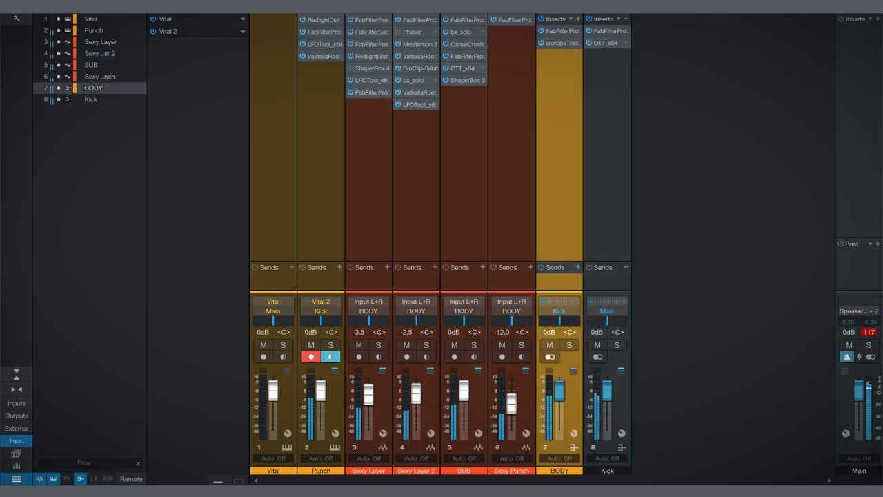
left_click(90, 99)
key("F3")
key("w")
key("w")
key("w")
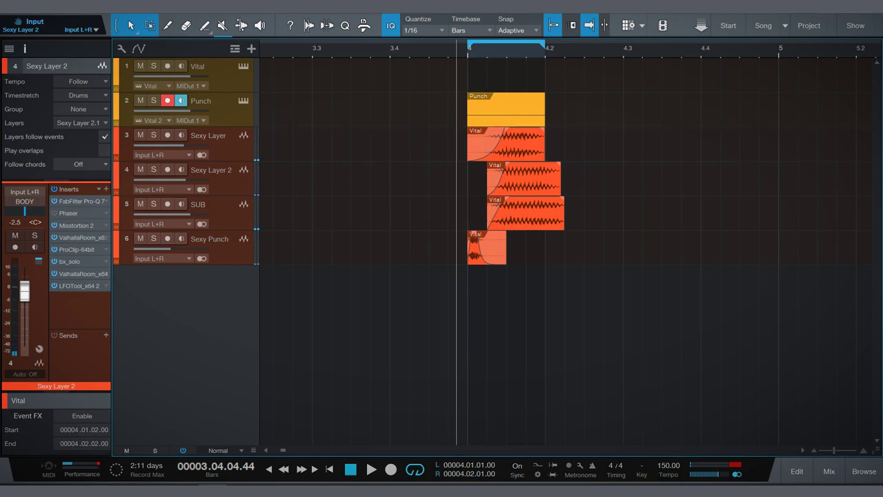
key("e")
key("e")
key("e")
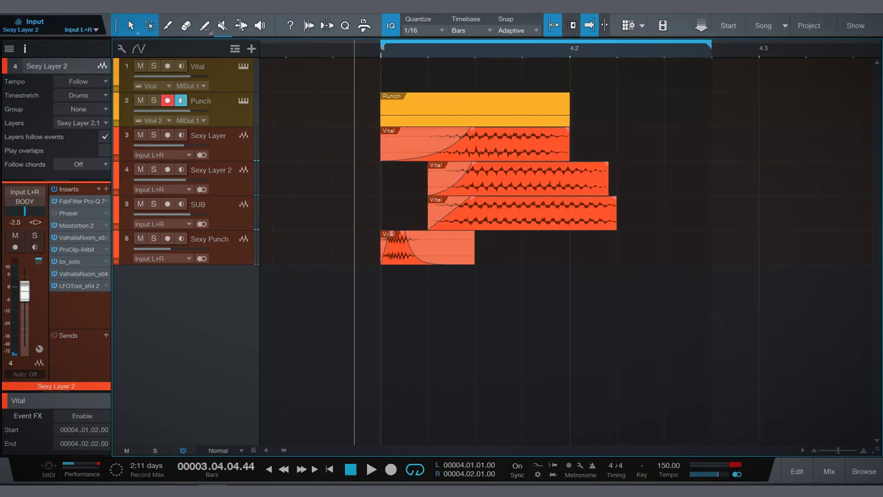
Export the mixdown between the loop markers as "Mid Intro Kick" and import it to a track
key("alt+e")
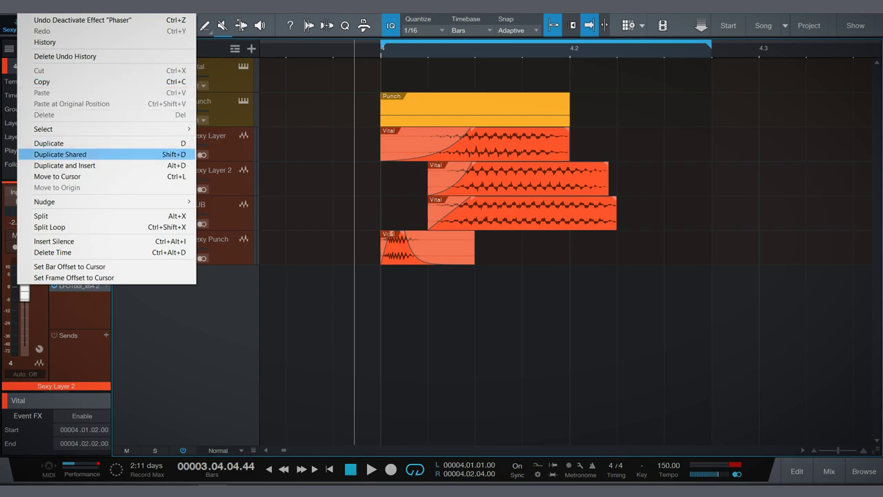
key("Right")
key("Right")
key("Left")
key("Left")
key("Left")
key("Down")
key("Down")
key("Down")
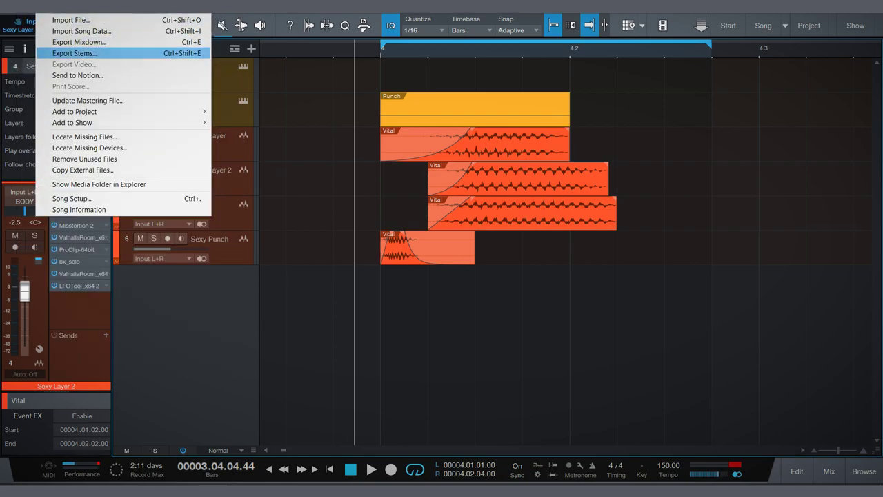
key("Up")
key("Return")
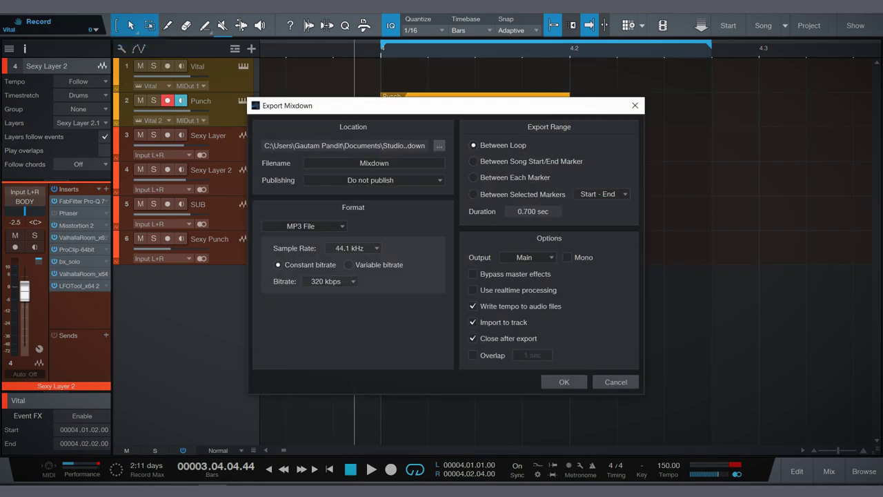
key("Tab")
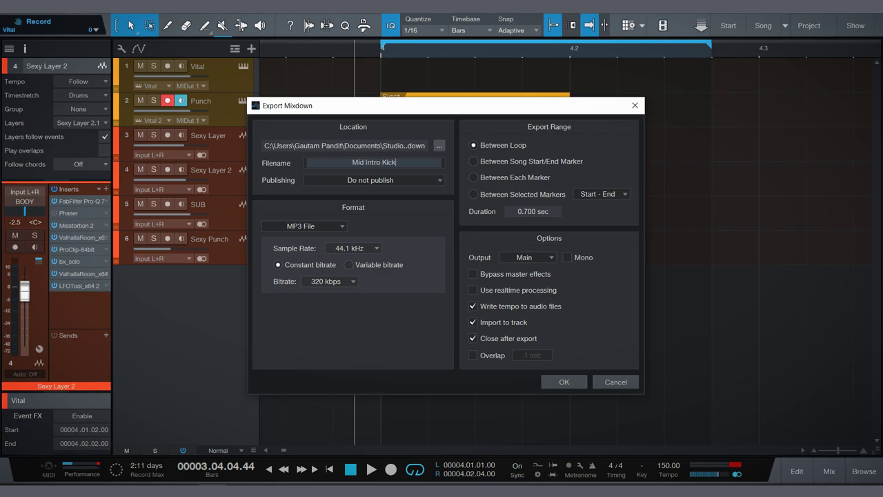
key("Return")
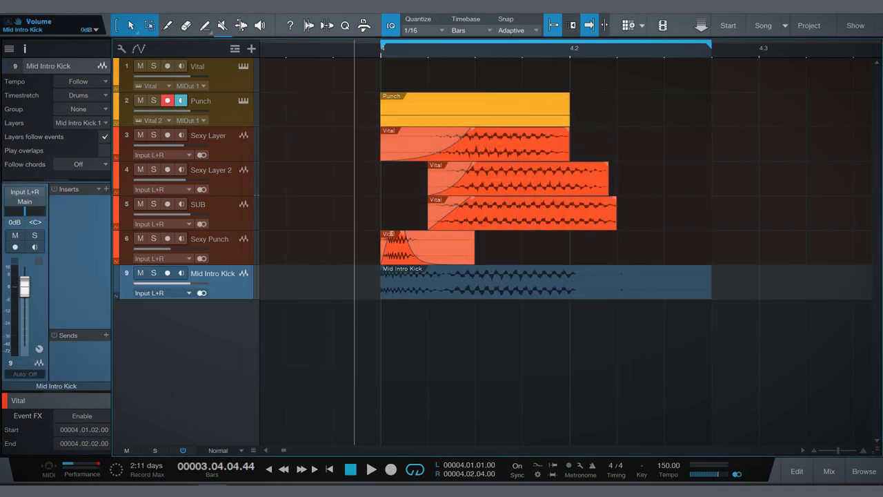
Audition the Mid Intro Kick track in solo and move its event to the start of bar 5
key("space")
key("w")
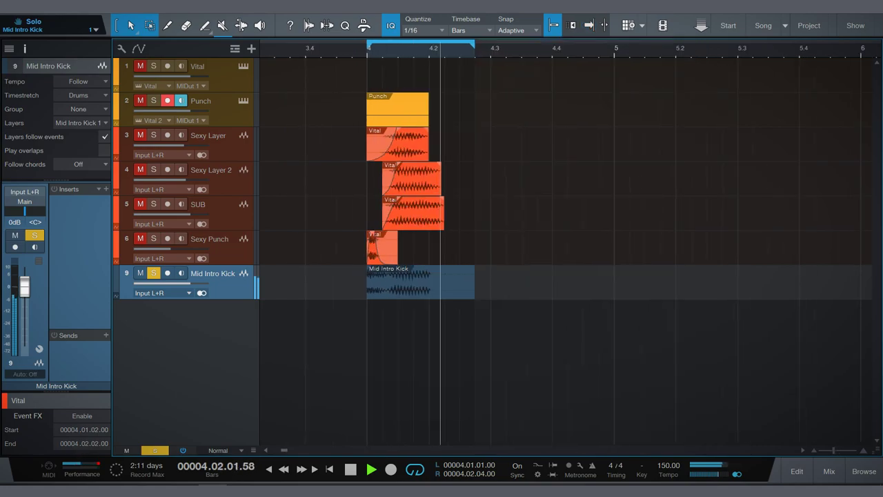
key("space")
left_click_drag(414, 279, 639, 279)
key("e")
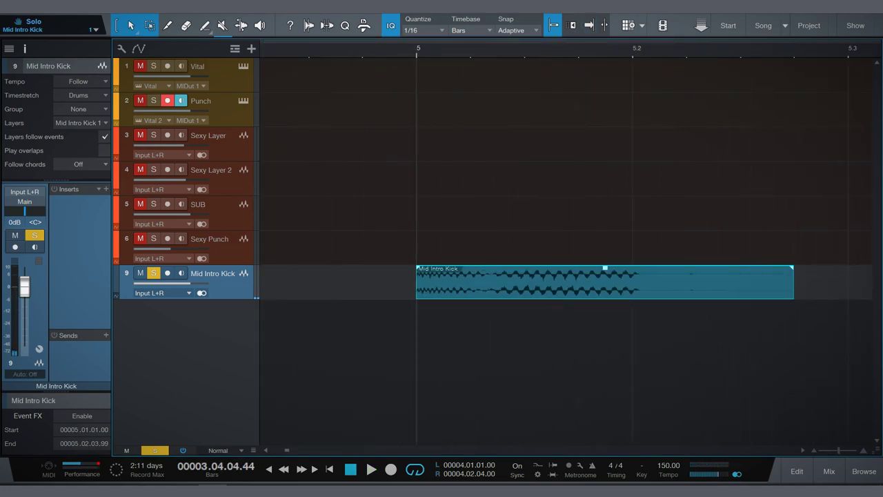
Loop from 00005.01.01.00 to 00005.02.01.00, audition the bounced kick, and return to the original layers with solo released
left_click_drag(392, 44, 546, 45)
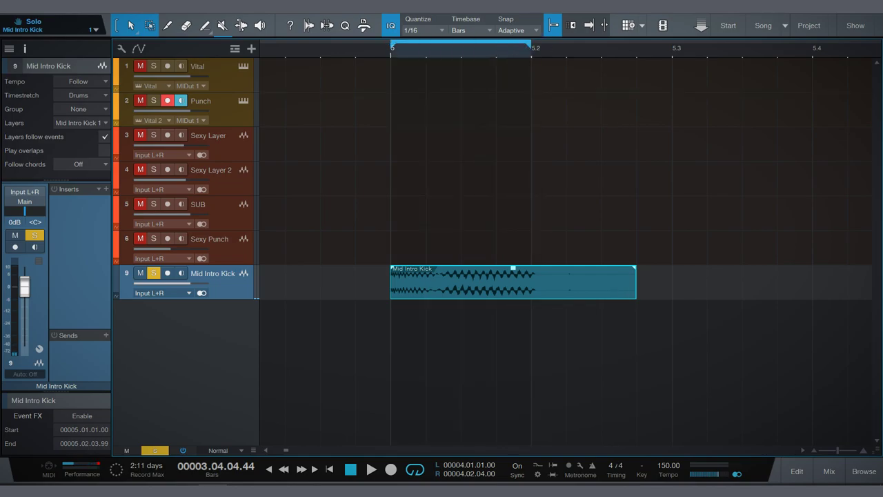
key("space")
key("w")
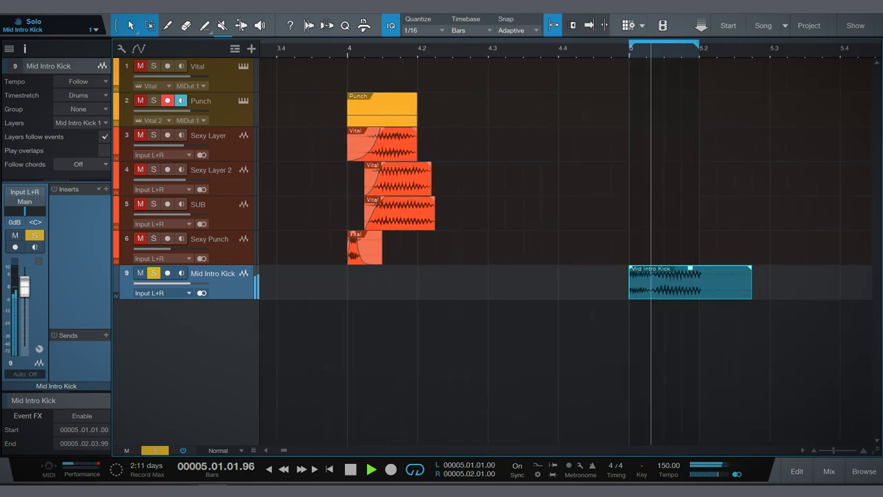
key("f")
key("shift+s")
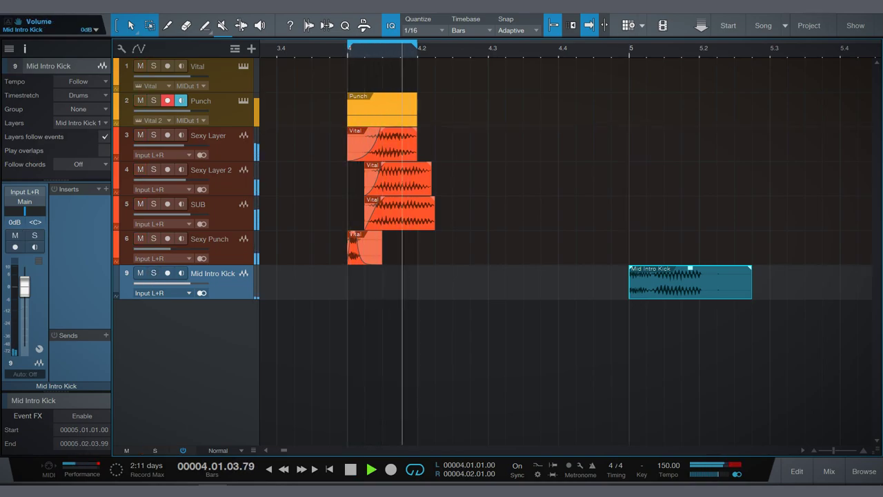
Audition Sexy Punch in solo and extend its event's end and fade-out to 00004.02.01.71
left_click(154, 239)
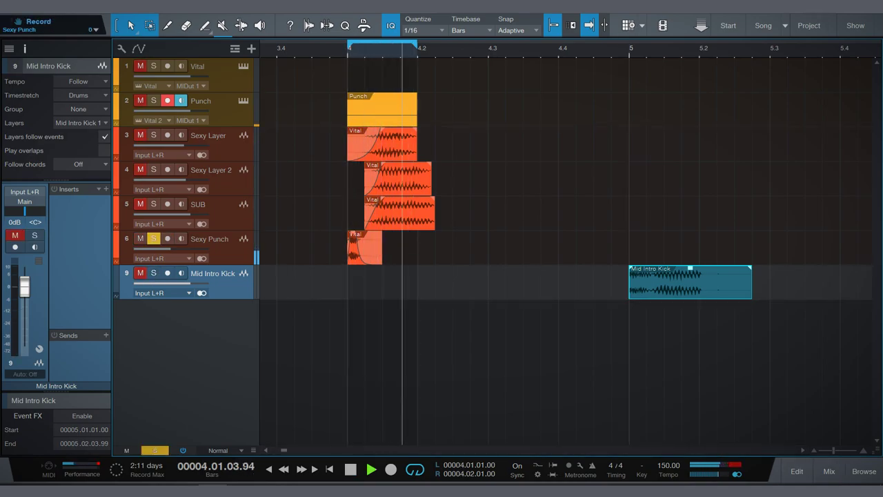
key("shift+l")
left_click_drag(379, 232, 427, 232)
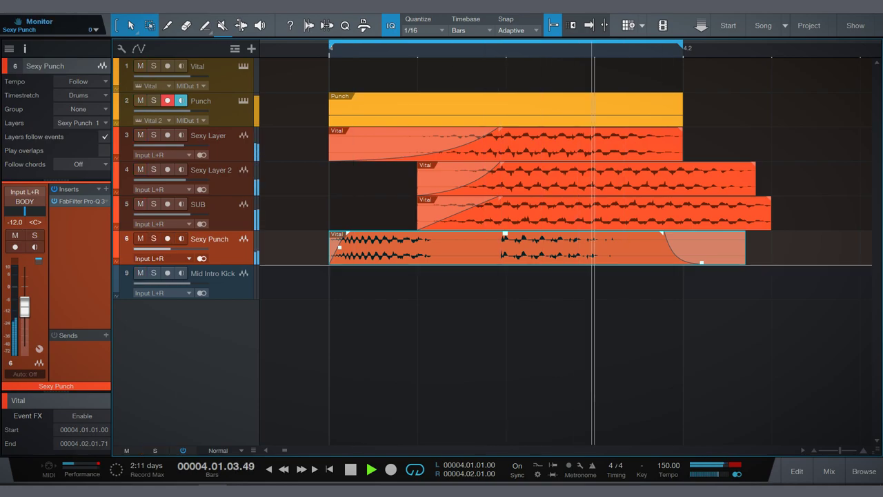
key("s")
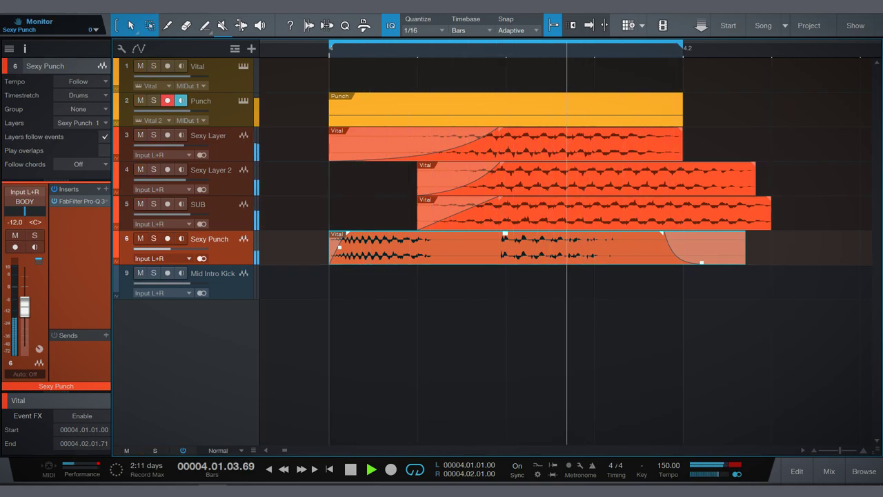
Trim the start of the Sexy Punch event to 00004.01.02.61, comparing trimmed and full starts and the mix without the track
left_click_drag(331, 249, 449, 249)
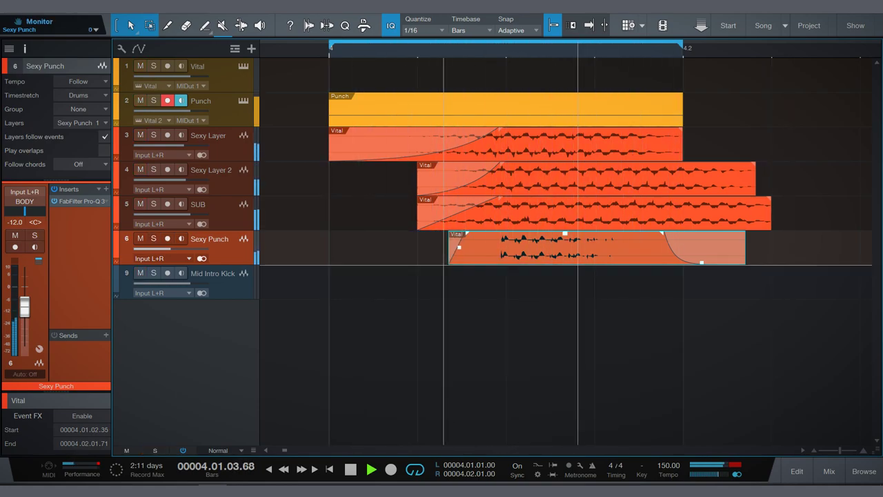
key("m")
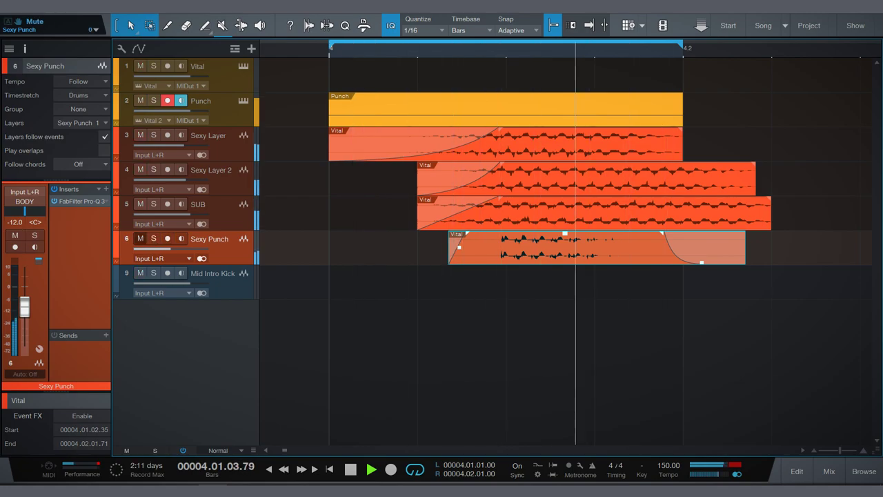
key("m")
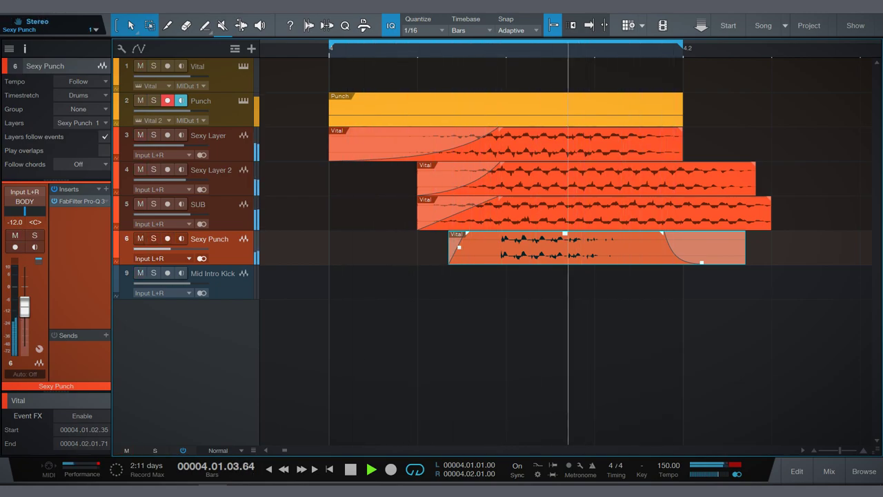
left_click_drag(449, 249, 330, 249)
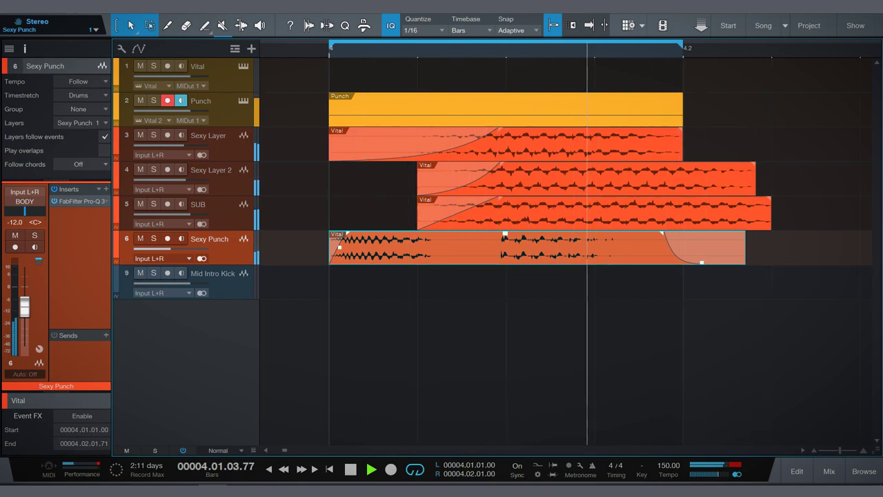
left_click_drag(330, 249, 472, 249)
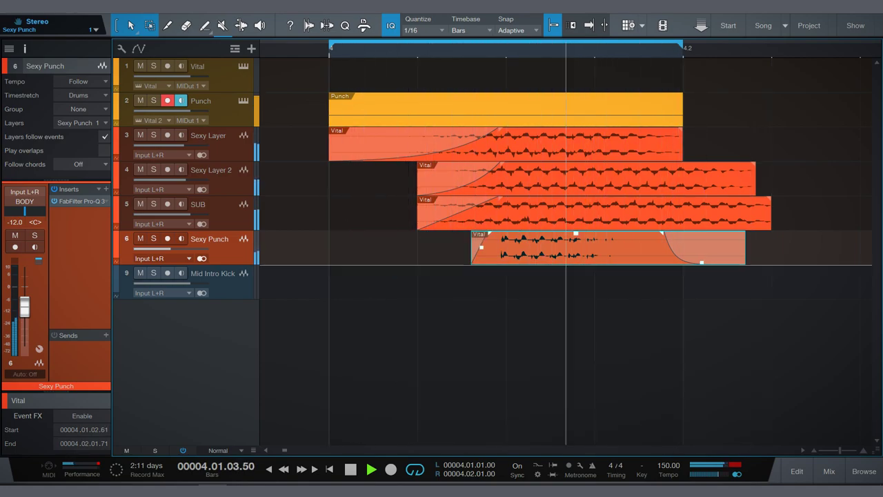
Trim the SUB and Sexy Layer 2 events to end at 00004.02.01.00 and fade out both of them and Sexy Layer
left_click(460, 214)
key("s")
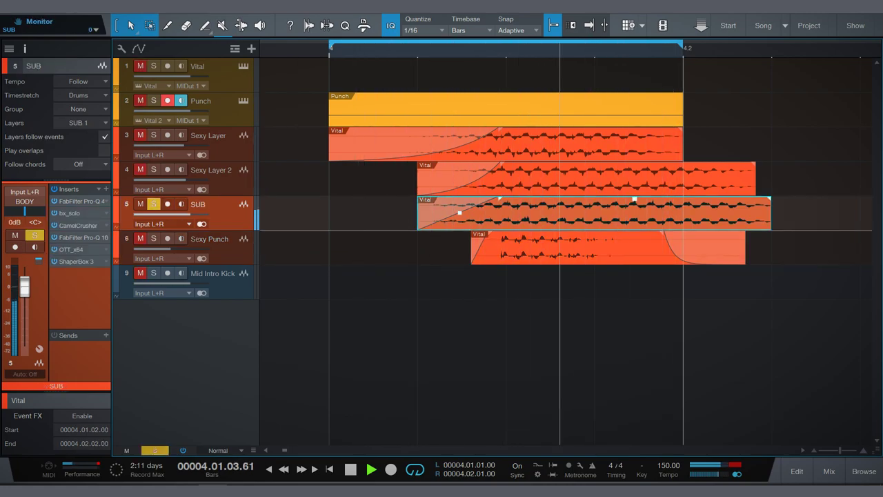
left_click_drag(770, 214, 642, 198)
left_click_drag(755, 178, 621, 164)
key("s")
left_click(154, 169)
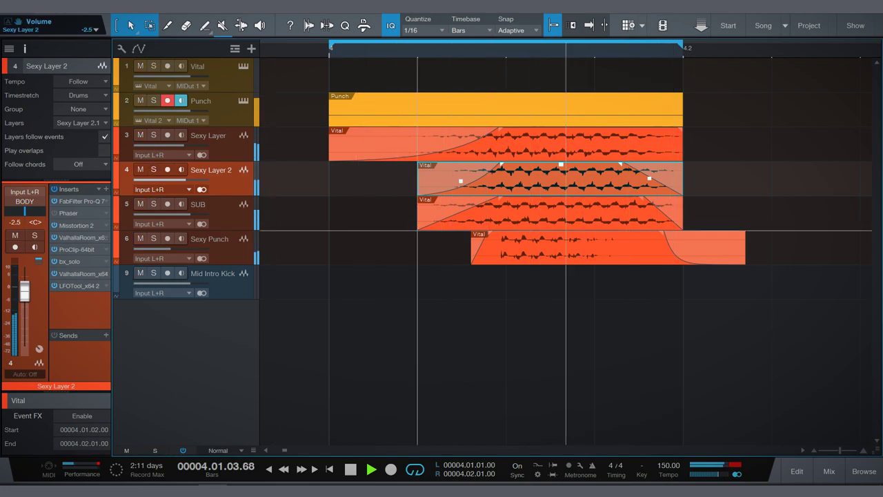
key("Up")
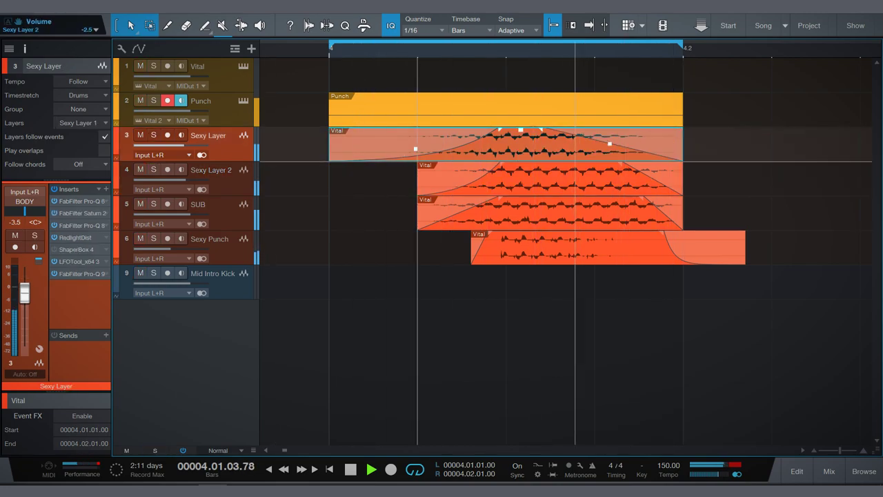
Bend the Sexy Layer event's fade-out curve inward and undo the trial shift of its fade-in
left_click_drag(610, 144, 610, 158)
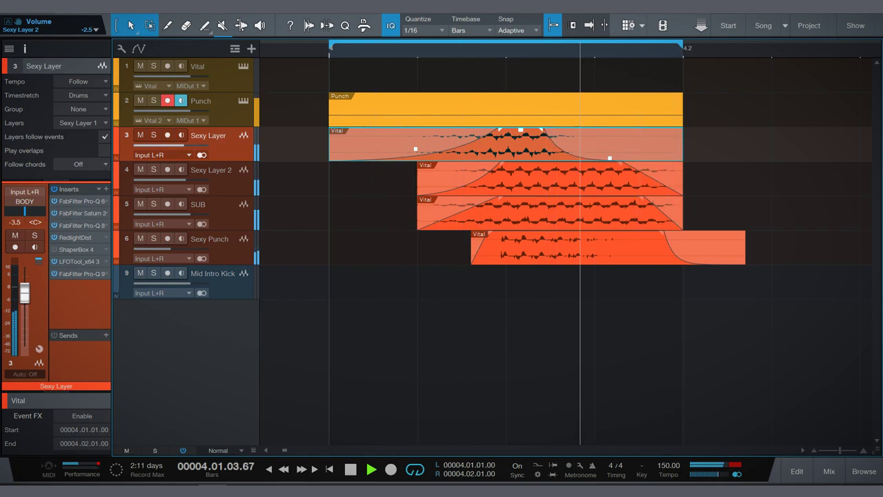
key("ctrl+z")
left_click_drag(610, 143, 610, 153)
left_click_drag(415, 148, 410, 148)
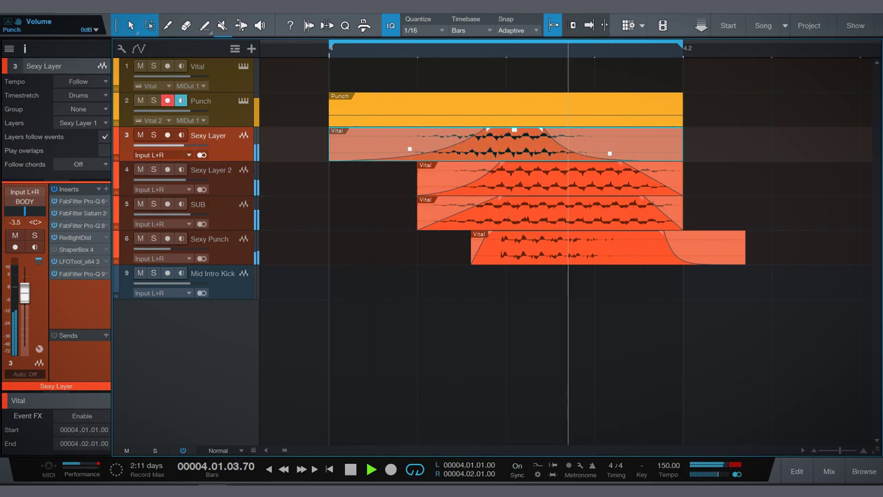
key("ctrl+z")
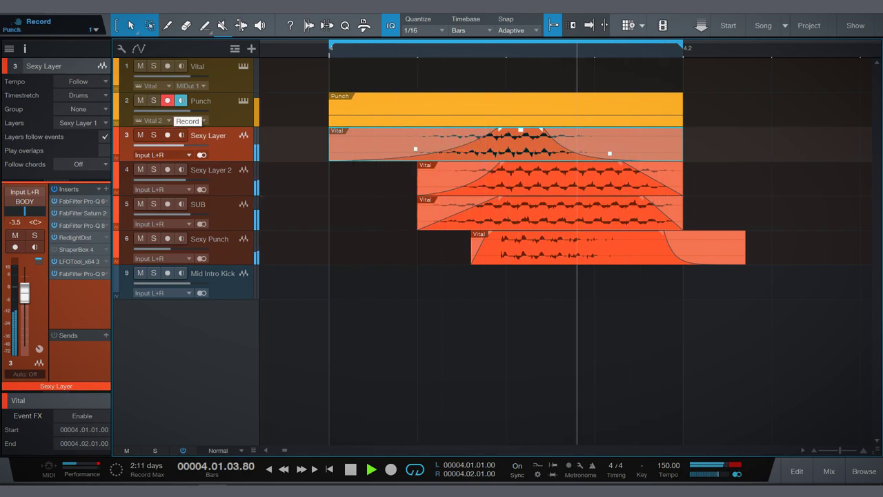
Solo the Punch track, enable its RedlightDist insert and try the Soft Tube and Fuzz distortion types
left_click(153, 100)
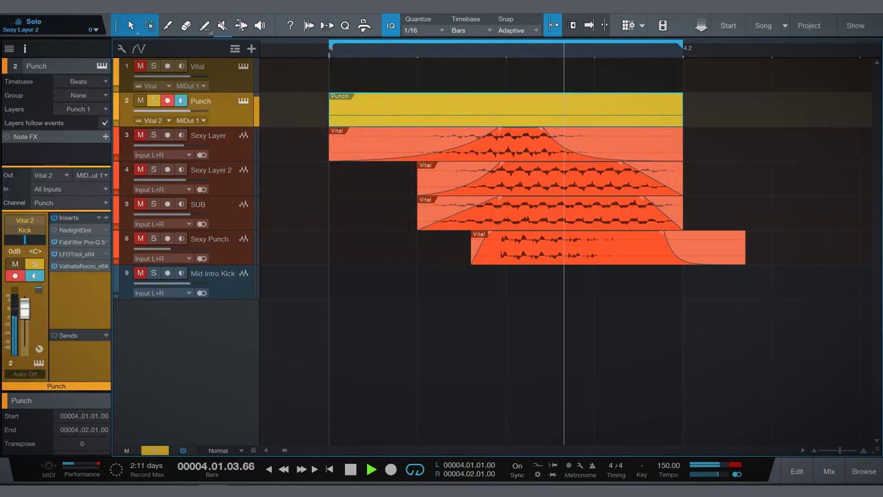
left_click(75, 229)
left_click(251, 304)
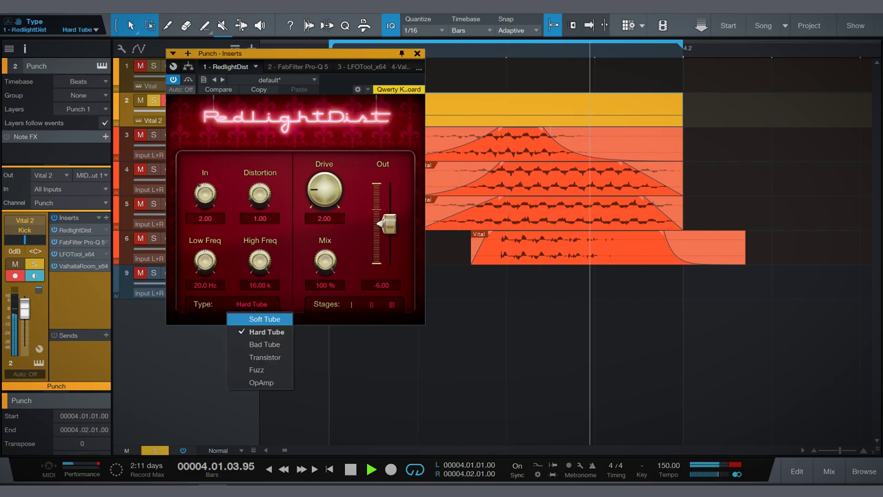
left_click(265, 319)
left_click(252, 304)
left_click(256, 369)
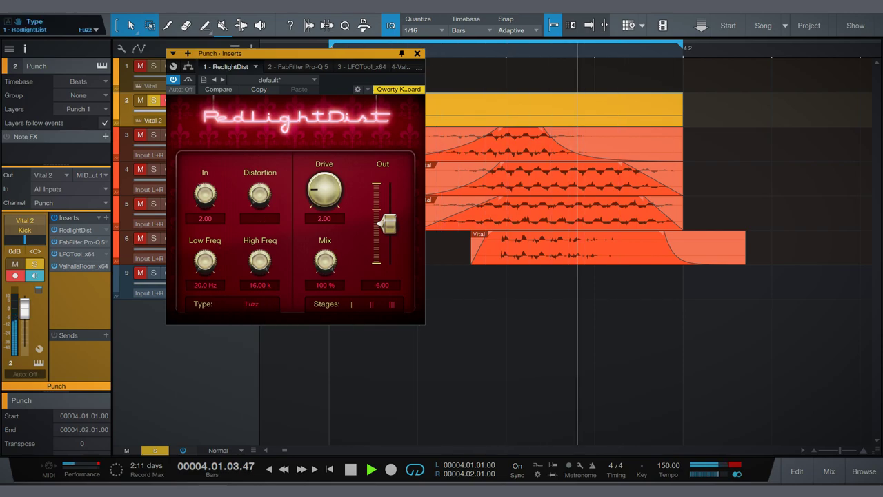
left_click(251, 303)
left_click(256, 369)
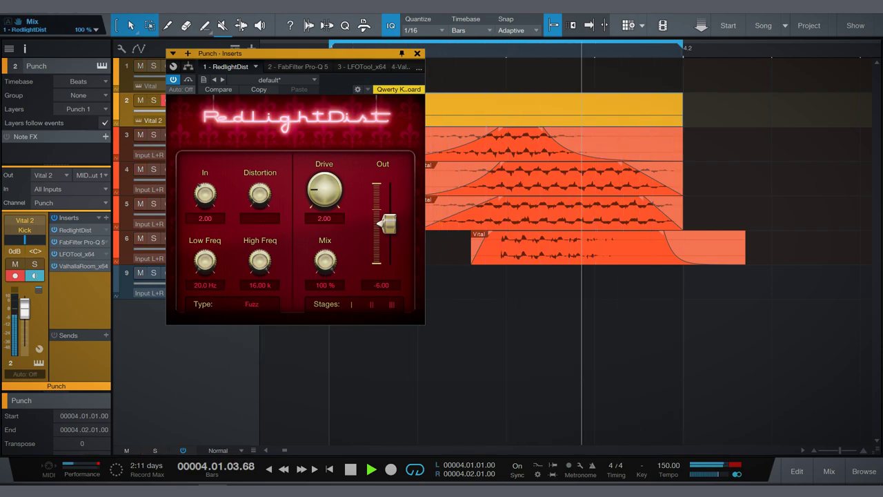
Compare RedlightDist's OpAmp, Bad Tube, Hard Tube and Transistor types on Punch and settle on Hard Tube
left_click(251, 304)
left_click(262, 383)
left_click(251, 304)
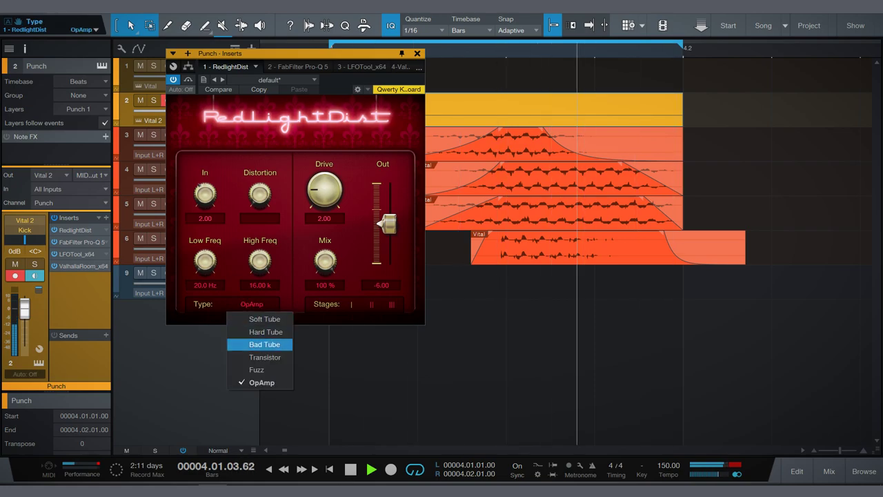
left_click(264, 344)
left_click(251, 303)
left_click(265, 332)
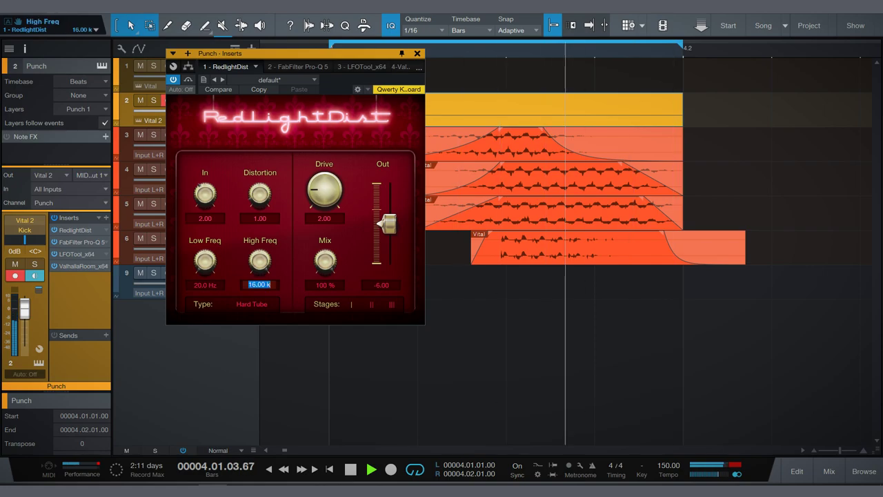
left_click(251, 304)
left_click(265, 357)
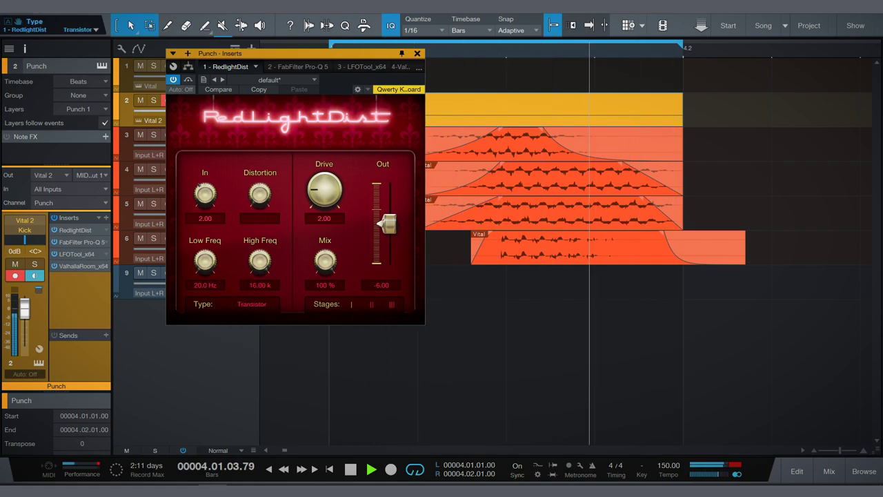
left_click(251, 303)
left_click(264, 344)
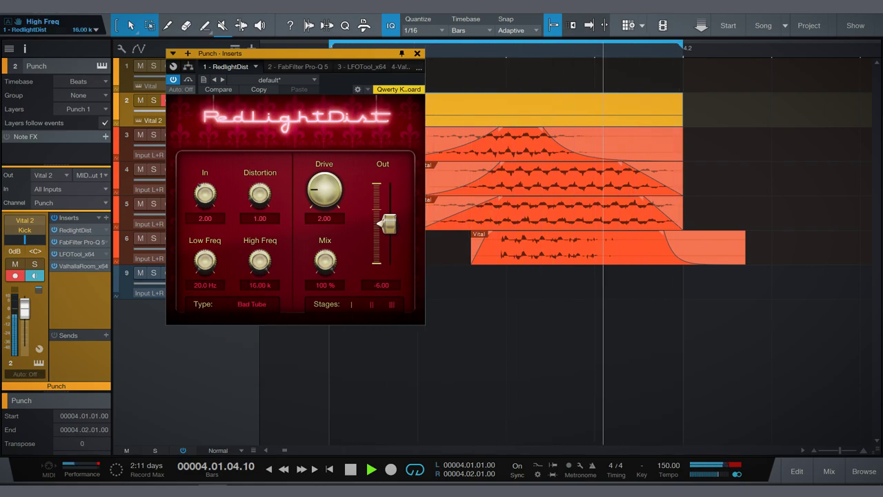
left_click(251, 303)
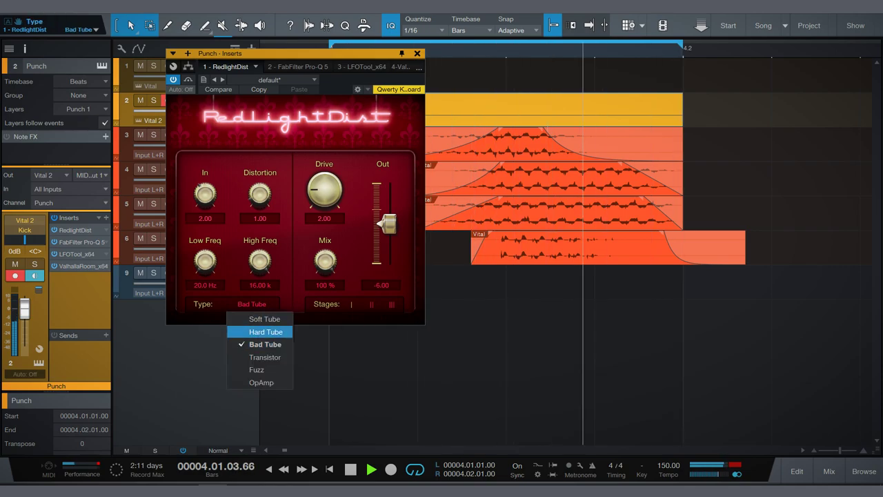
left_click(266, 332)
Close RedlightDist, release the Punch solo, enable autoscroll and stop playback
left_click(417, 54)
key("w")
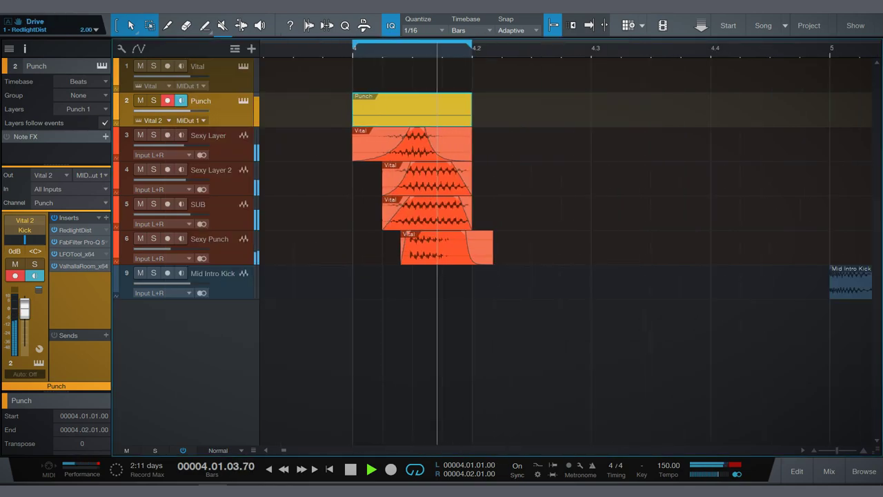
key("f")
key("space")
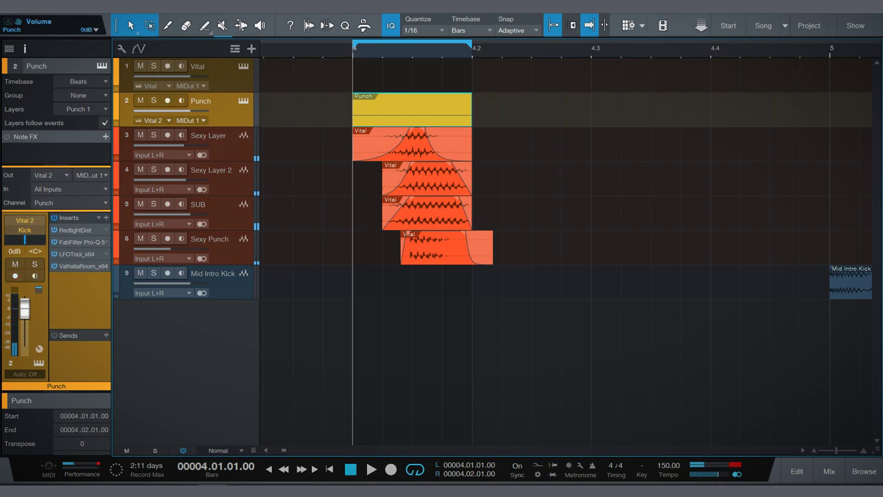
Play Sexy Layer 2 in solo and add another LFOTool_x64 at the end of its inserts
left_click(426, 178)
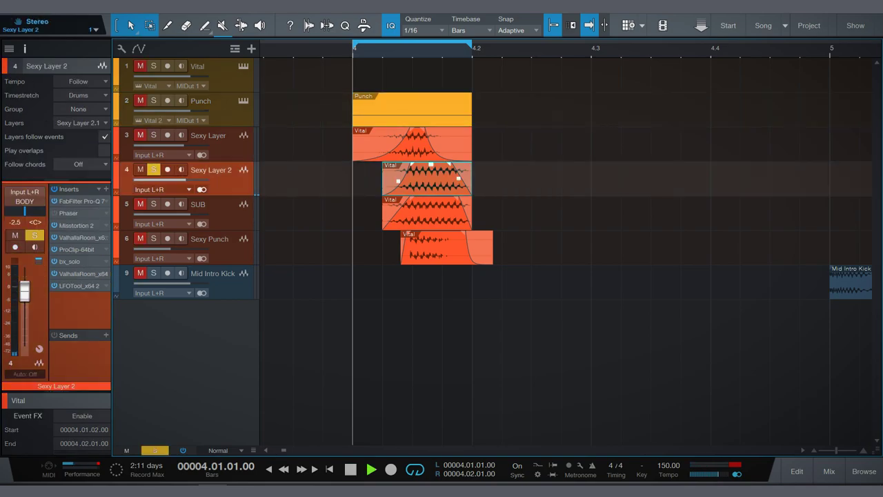
left_click(106, 189)
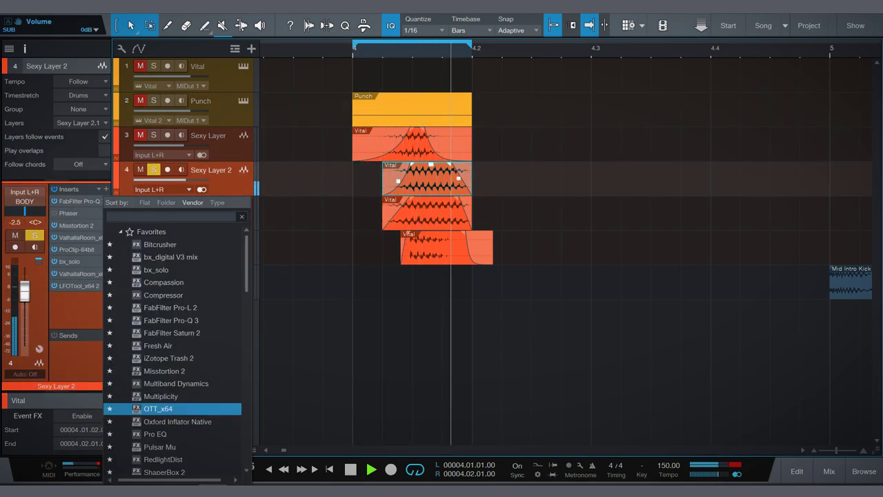
type("lfo")
key("Return")
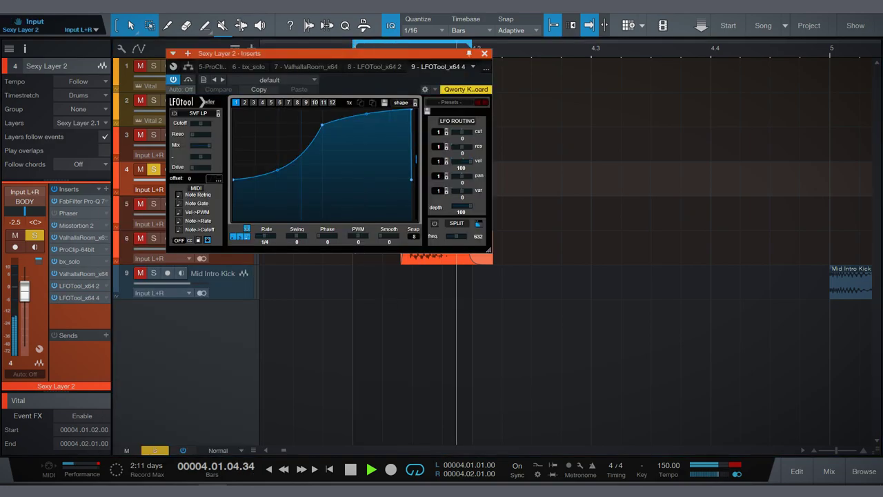
Audition the TranceGate presets from TranceGate-1 through TranceGate-5 in Sexy Layer 2's new LFOTool
left_click(450, 103)
mouse_move(463, 221)
left_click(545, 221)
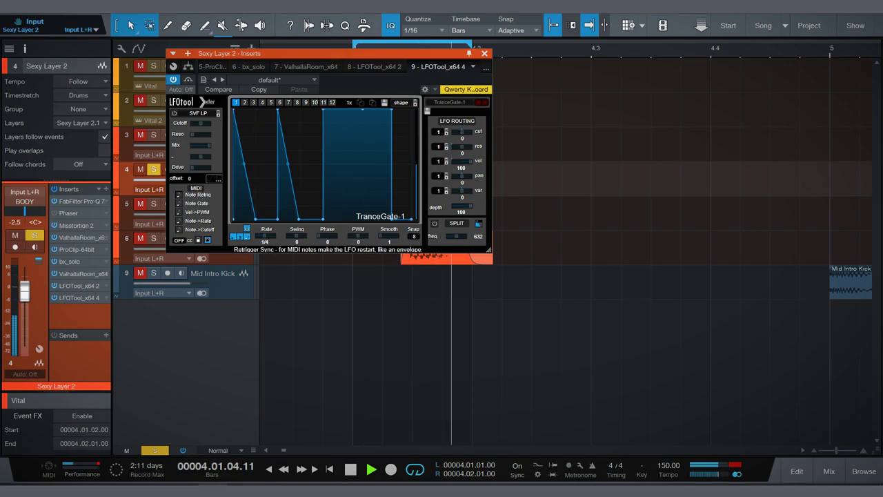
left_click(485, 102)
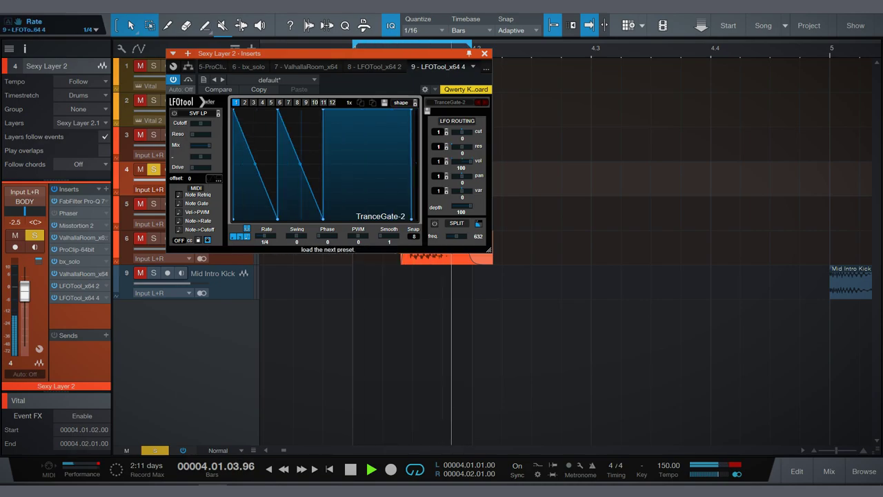
left_click(485, 102)
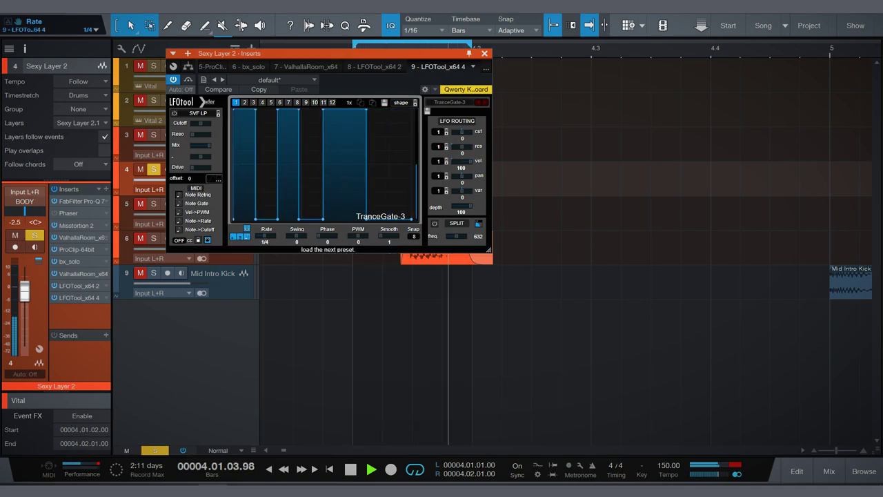
left_click(485, 102)
left_click(485, 102)
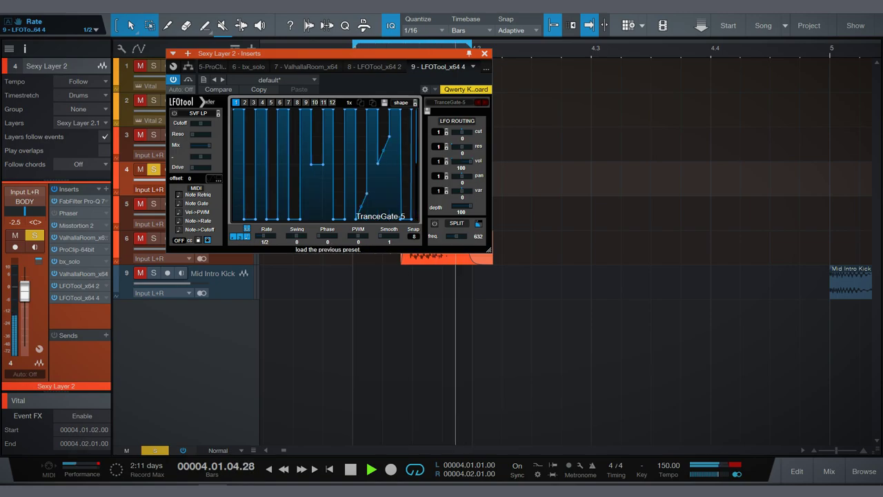
Load the TranceGate-2 preset in Sexy Layer 2's new LFOTool, release the solo and close the plug-in
left_click(448, 103)
mouse_move(469, 222)
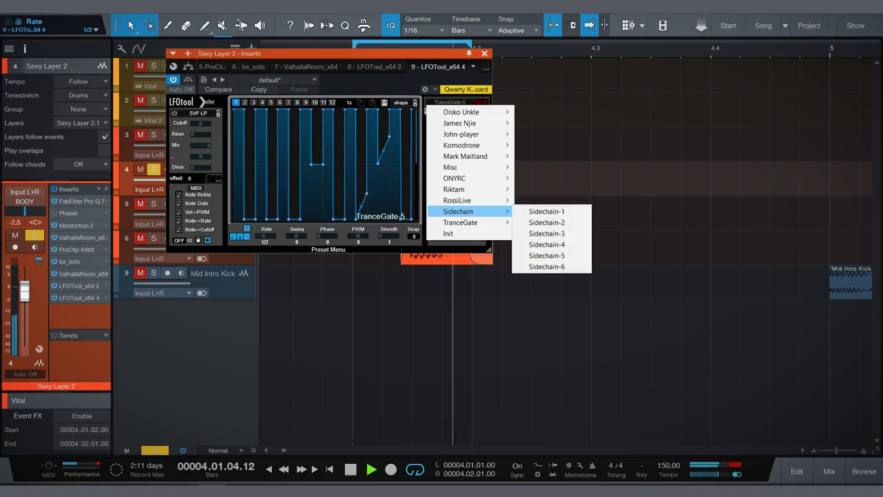
left_click(548, 234)
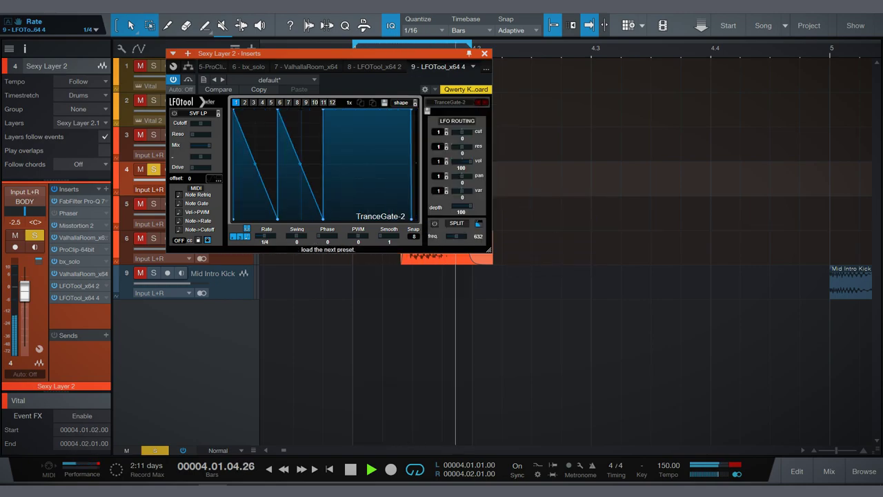
key("s")
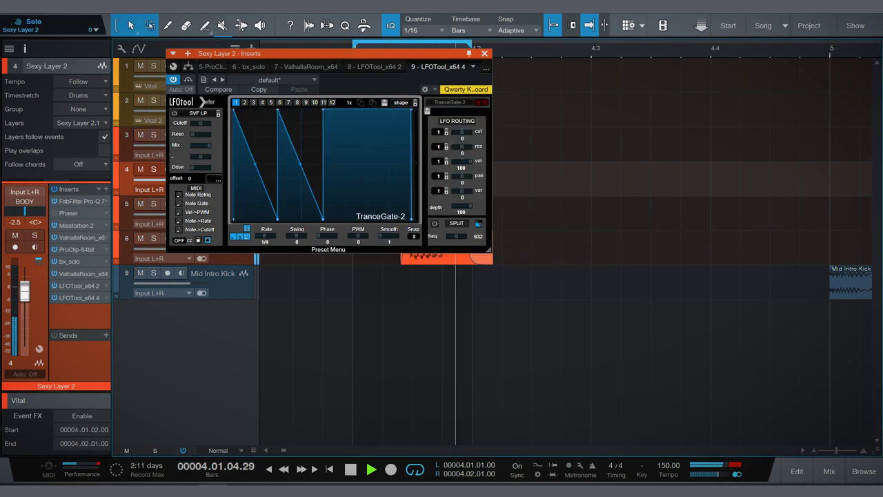
left_click(484, 53)
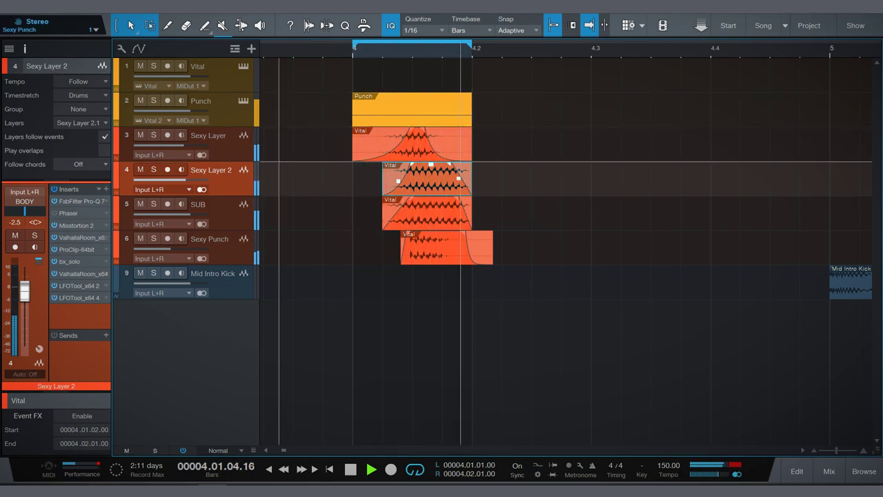
Trim the Sexy Punch event to end at 00004.02.01.00
key("w")
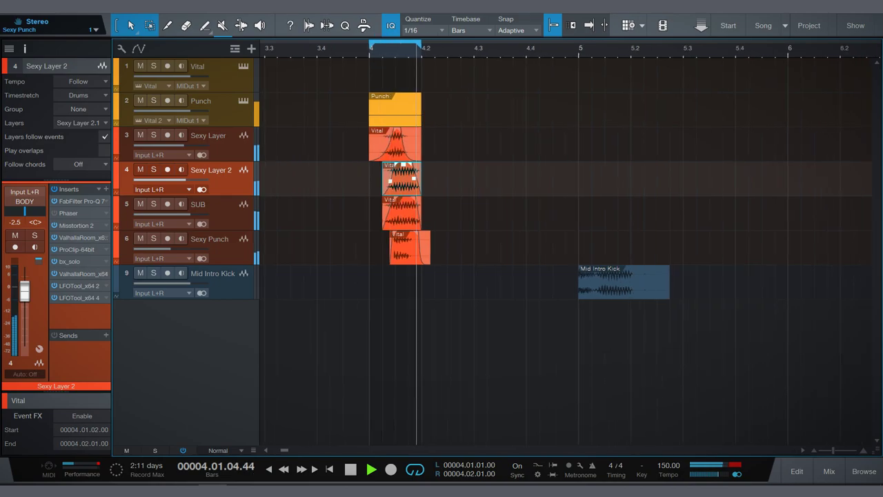
left_click_drag(428, 254, 421, 254)
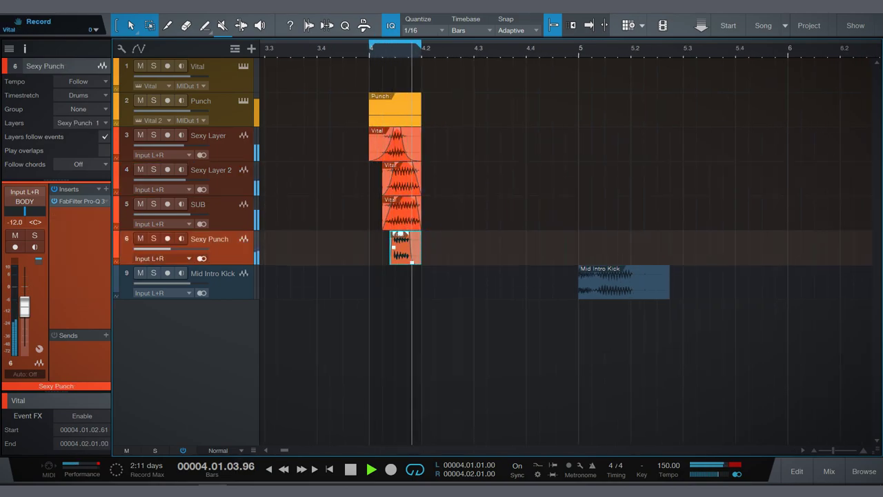
Export the loop range as Mid Intro Kick 2, keep the exported file, and move the imported event to 00005.01.01.00
left_click(43, 6)
left_click(69, 43)
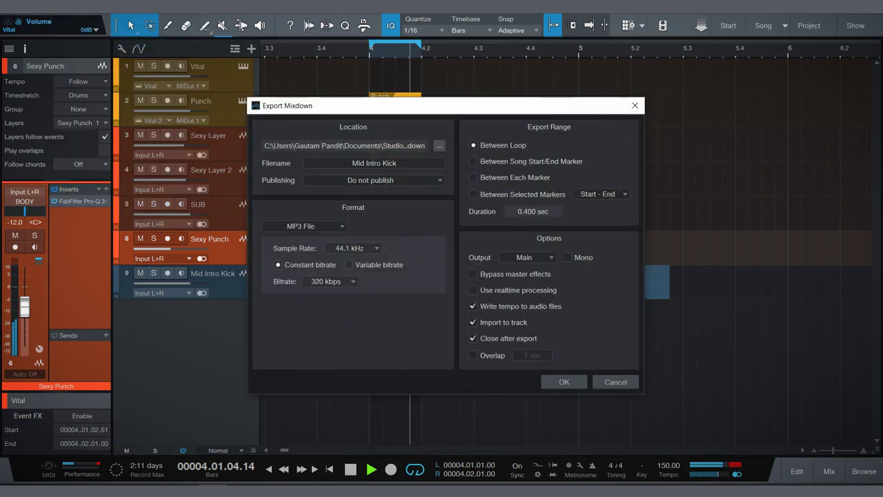
left_click(374, 163)
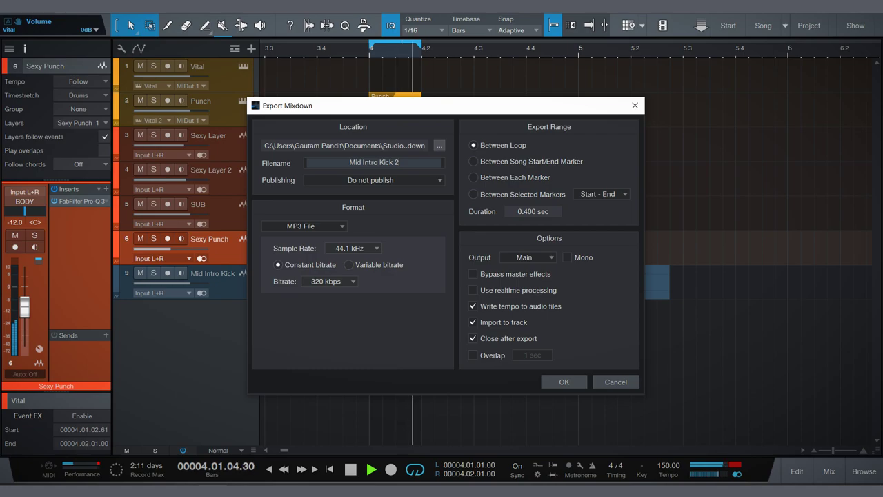
key("Return")
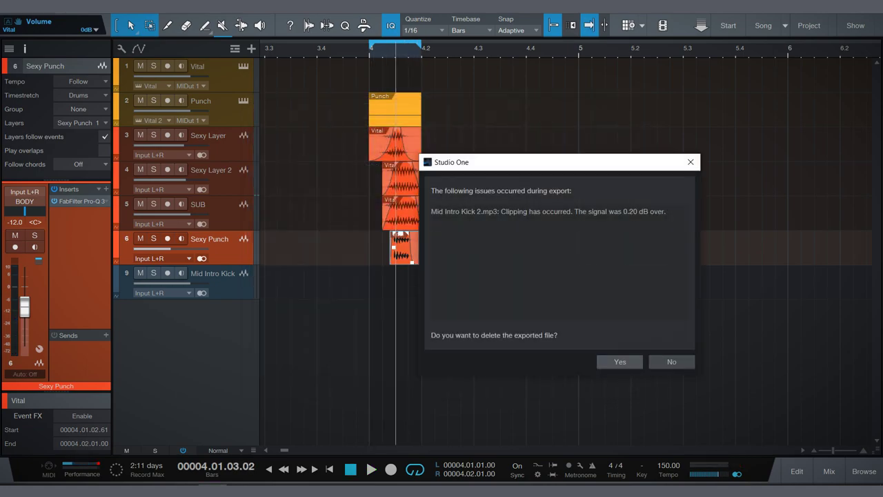
left_click(672, 362)
left_click_drag(395, 316, 604, 321)
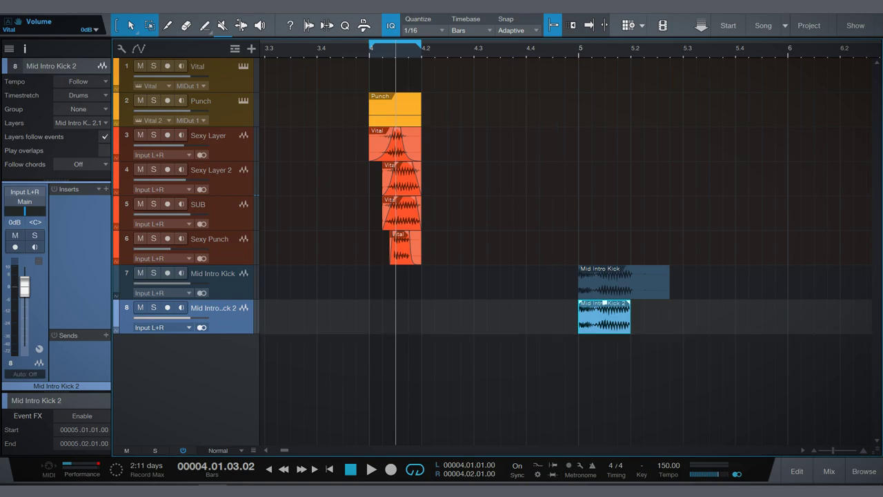
Add Oxford Inflator Native to the Kick bus in the mixer and return to the arrangement with the layers playing
left_click(830, 471)
left_click(721, 19)
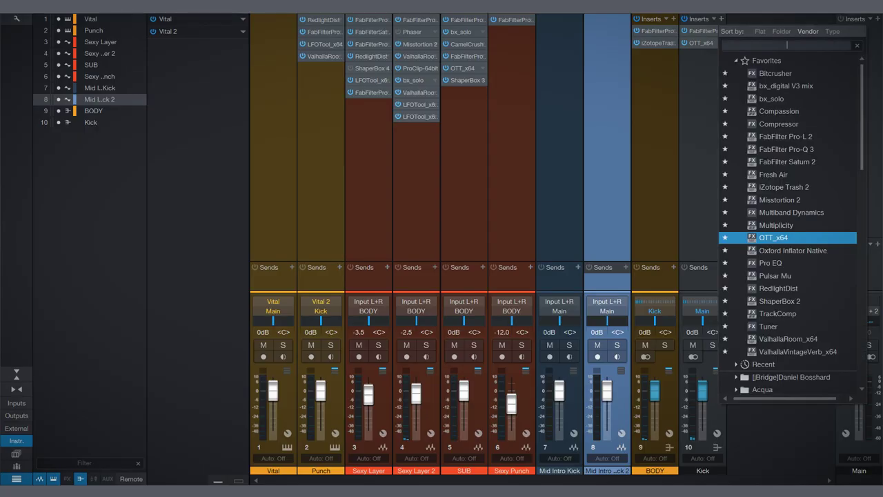
type("oxf")
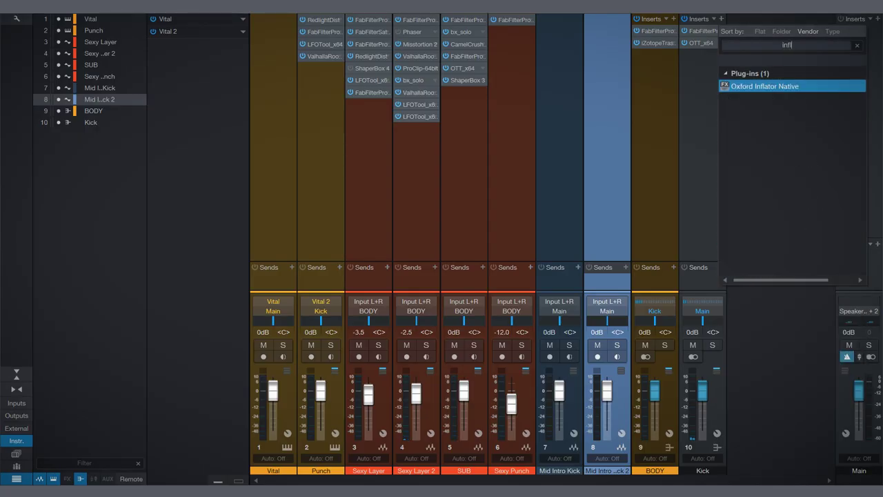
key("Return")
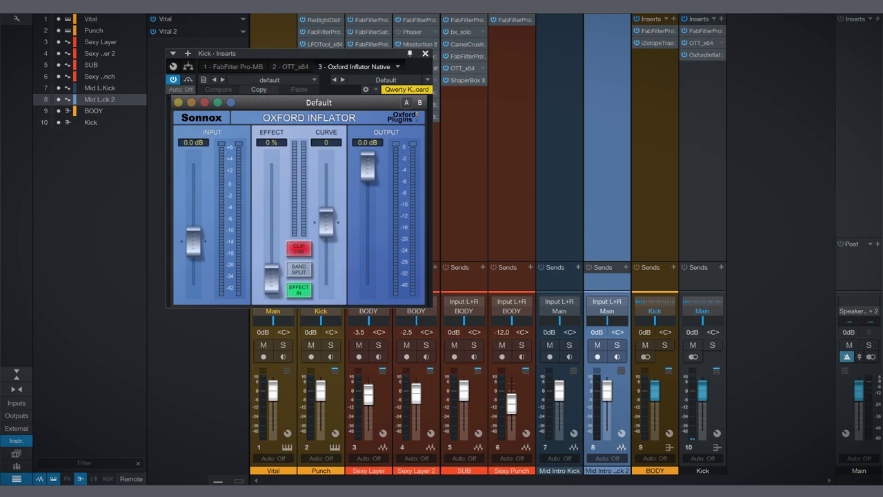
key("F3")
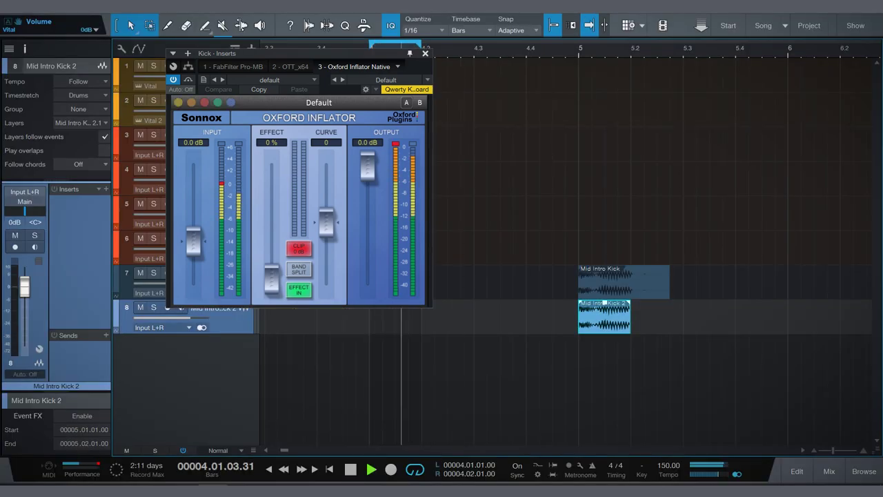
Set the Kick bus's Oxford Inflator to 100 % effect with band split on and -1.02 dB input, close it and stop playback
left_click_drag(373, 277, 373, 164)
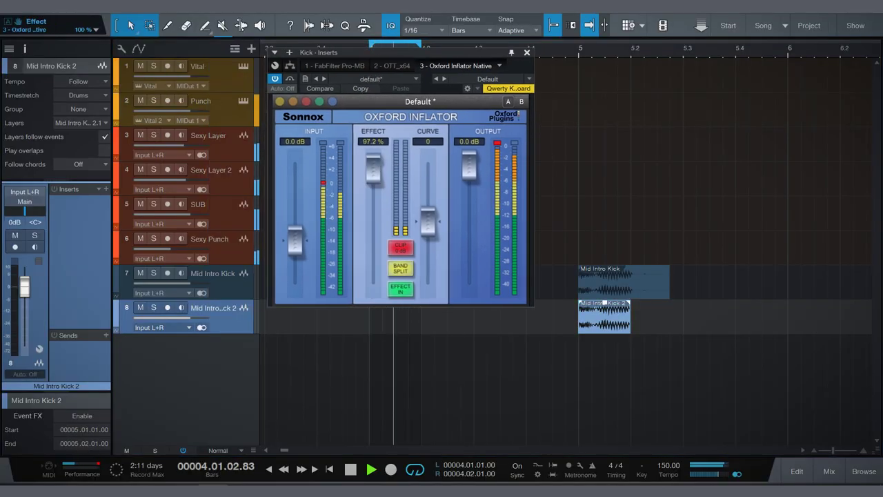
left_click(400, 269)
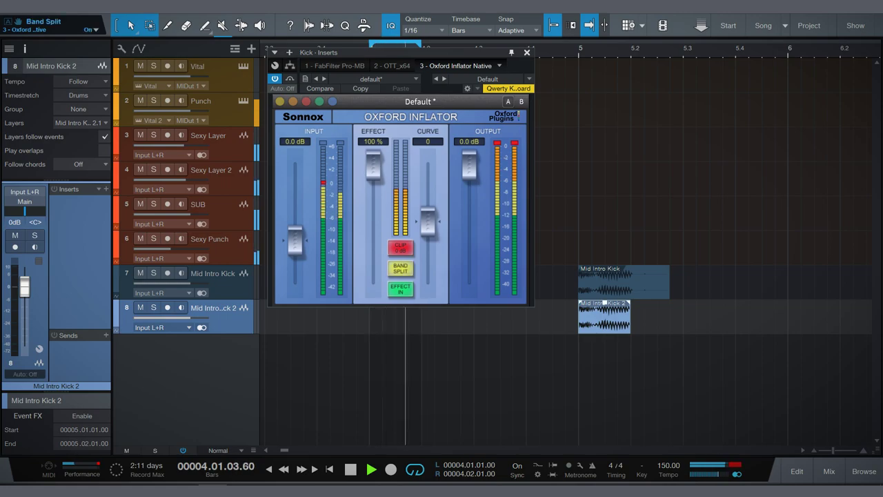
left_click_drag(294, 238, 294, 247)
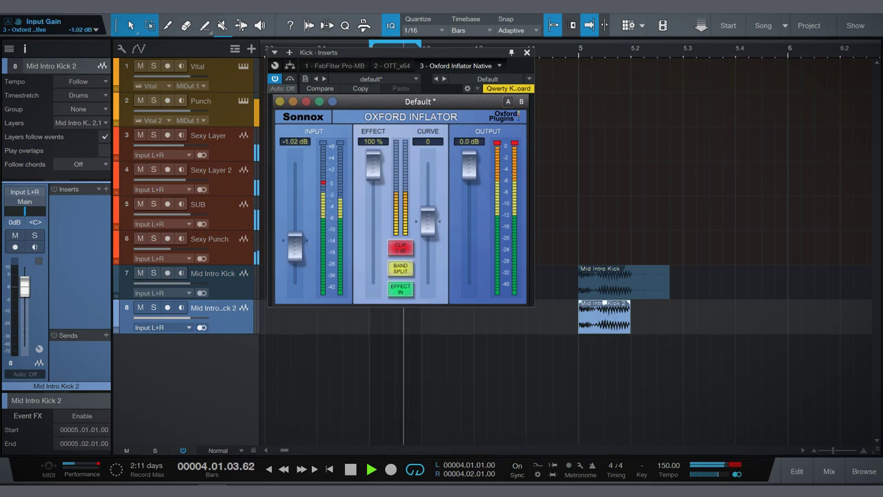
key("Escape")
key("space")
Bounce the Punch instrument event to a new audio track
scroll(374, 111, "up", 5)
right_click(397, 111)
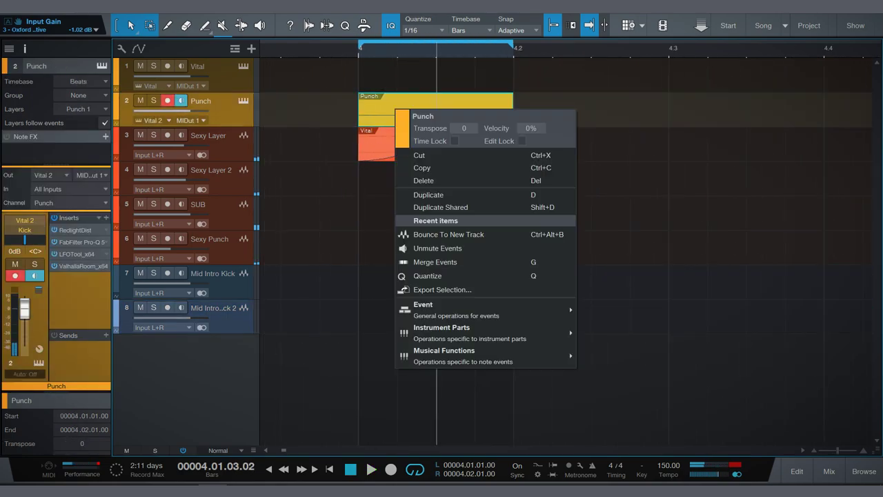
left_click(447, 234)
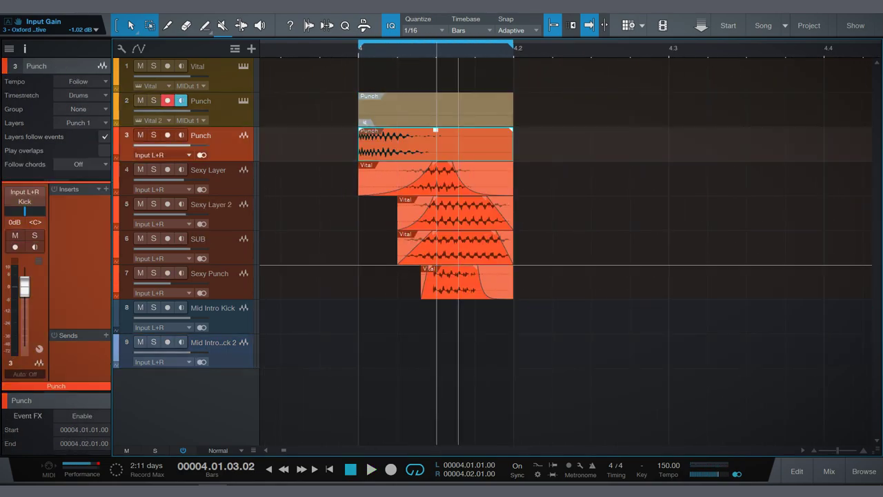
Trim the bounced Punch event to end at 00004.01.02.00, solo its track during playback and add a short fade-out
left_click_drag(512, 138, 397, 162)
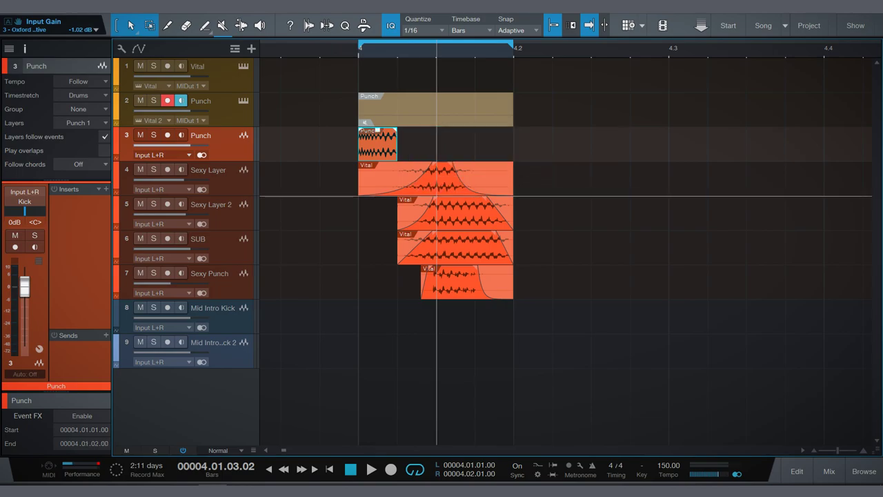
key("s")
key("space")
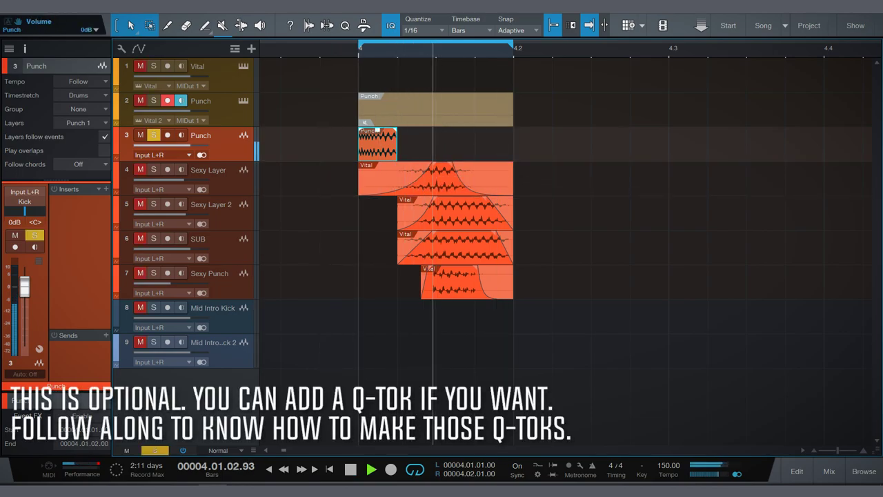
left_click_drag(397, 144, 391, 144)
Add FabFilter Pro-Q 3 to the Punch audio track with a low cut and a +30 dB bell at about 599 Hz
left_click(105, 189)
left_click(171, 320)
left_click_drag(563, 222, 563, 175)
left_click_drag(295, 223, 481, 214)
left_click_drag(563, 175, 557, 120)
left_click_drag(557, 408, 543, 410)
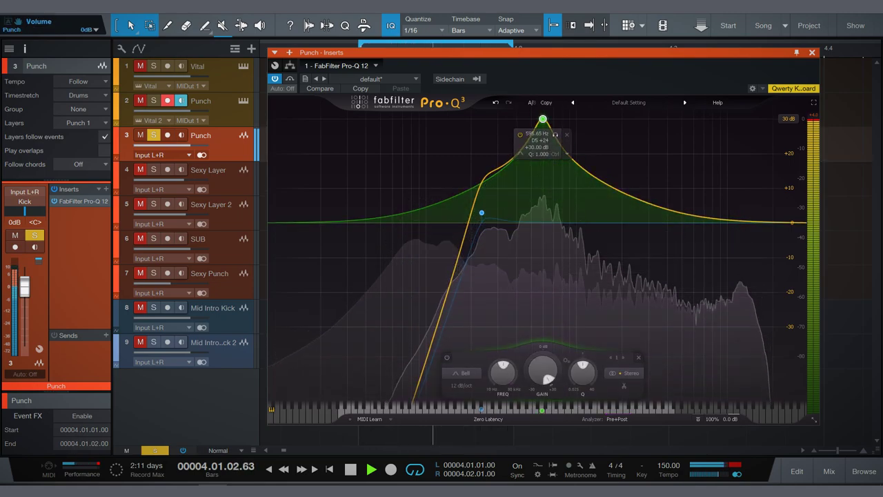
Lower the Punch audio track to -10.1 dB and add CamelPhat3 after its equalizer
left_click_drag(24, 286, 24, 304)
left_click(106, 188)
key("Down")
type("ca")
key("Down")
key("Down")
key("Down")
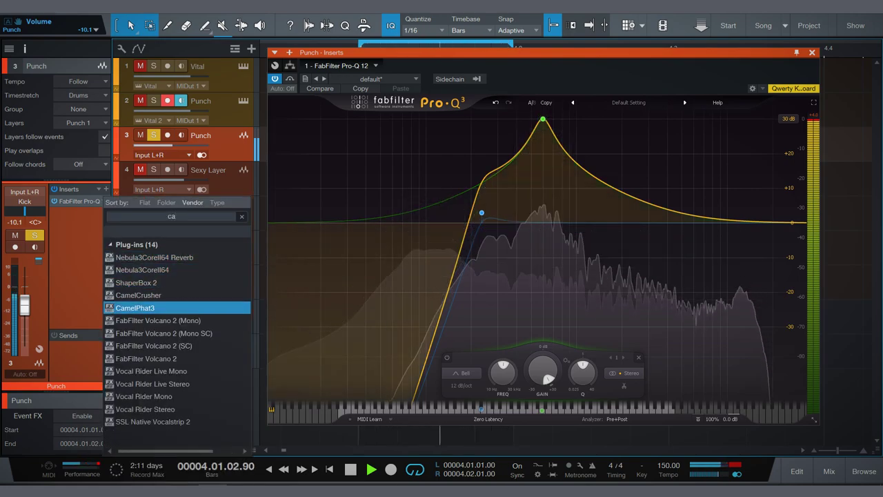
key("Return")
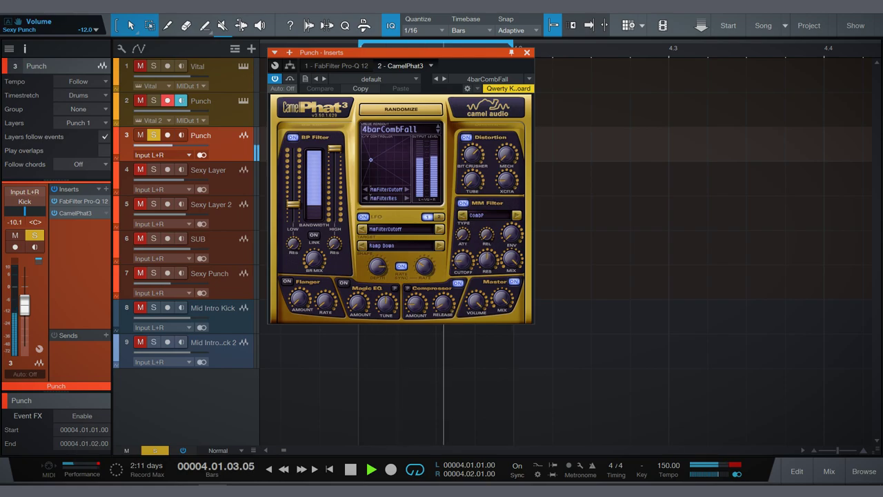
In CamelPhat3, set the MM filter type to BP2 Fat, switch off the BP filter, set Mech distortion to 36 % and close the plug-in
left_click(486, 214)
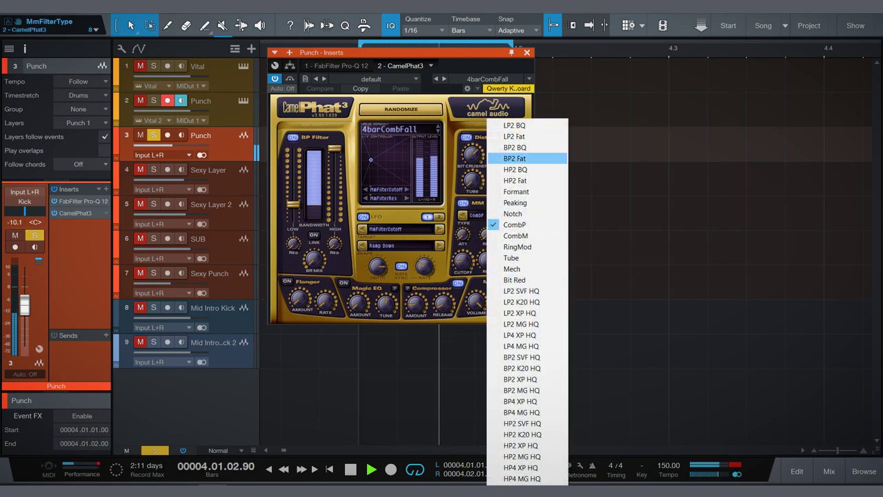
key("Return")
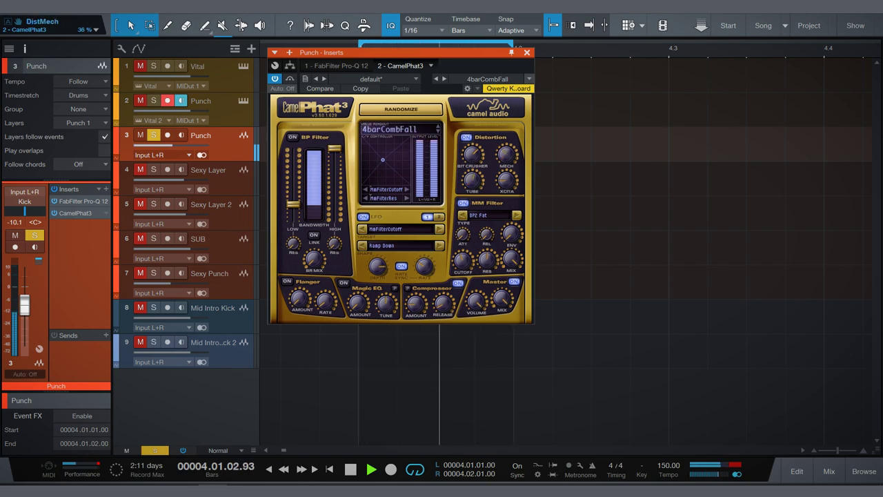
left_click(527, 52)
Add a second FabFilter Pro-Q 3 after CamelPhat3 with a low cut at about 157 Hz, and adjust bands in the upper mids and highs
left_click(105, 188)
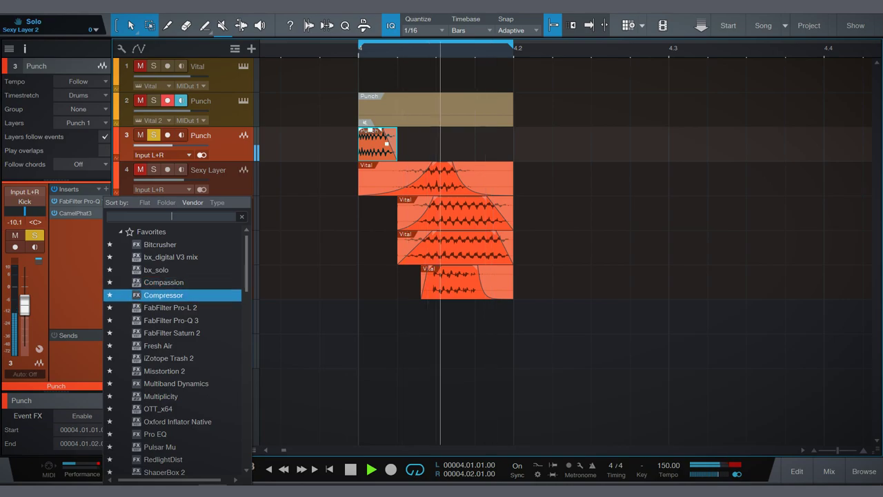
key("Down")
key("Down")
key("Return")
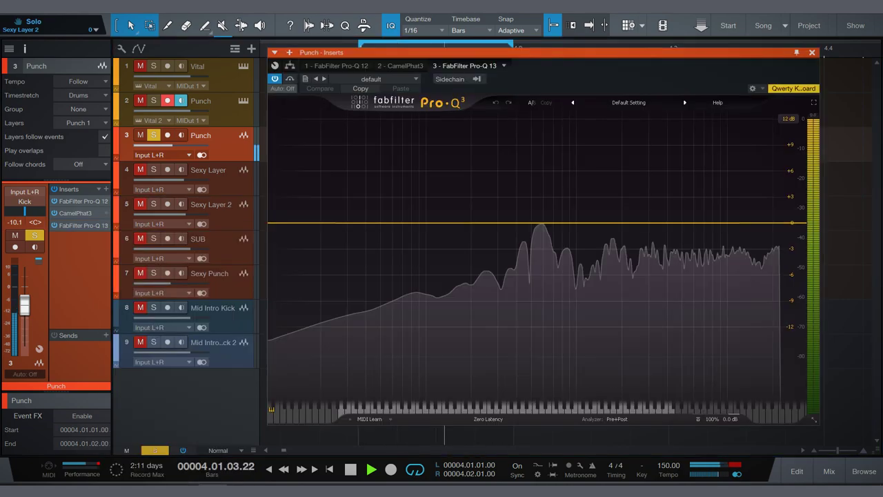
double_click(454, 211)
double_click(741, 222)
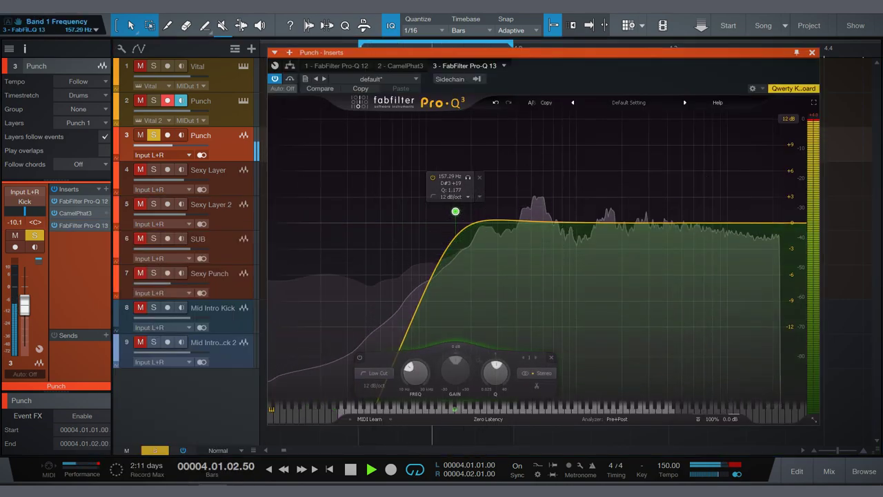
left_click_drag(741, 222, 777, 223)
double_click(611, 235)
left_click_drag(611, 234, 637, 244)
Set CamelPhat3's MM filter cutoff to 1330 Hz and narrow the first Pro-Q 3 with a 72 dB/oct high cut at about 1502 Hz
left_click(400, 66)
left_click(337, 66)
left_click(400, 65)
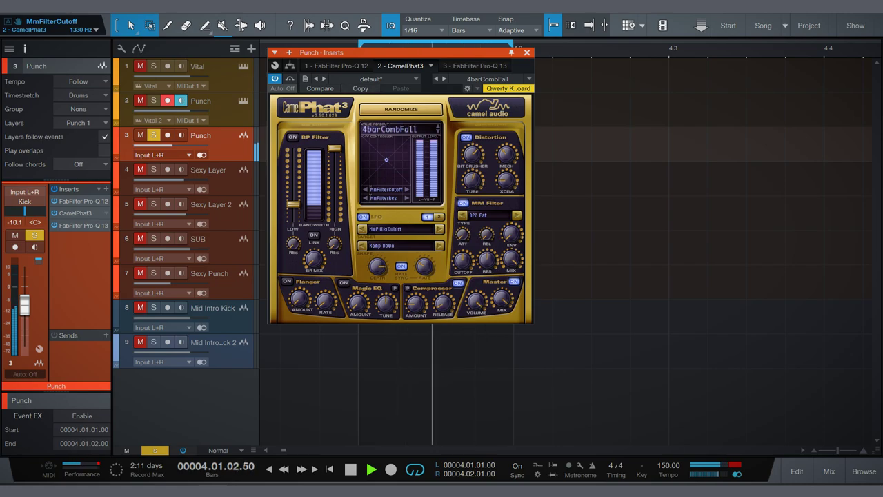
left_click(336, 65)
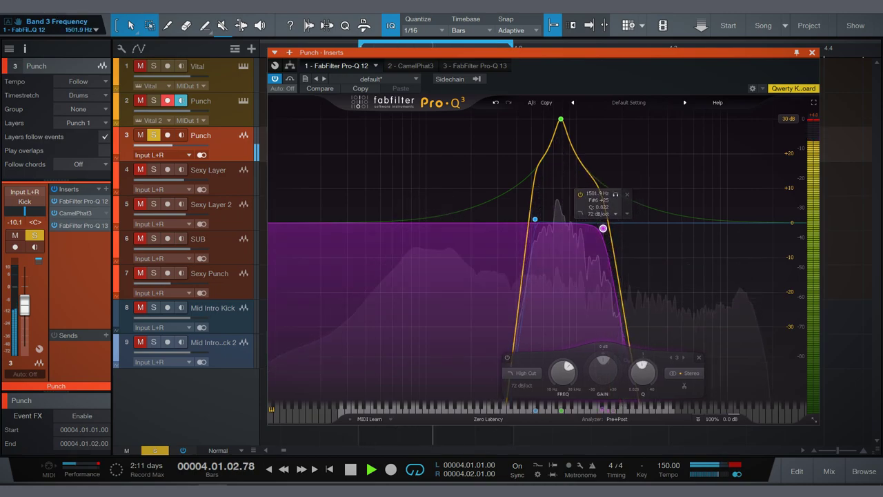
key("Escape")
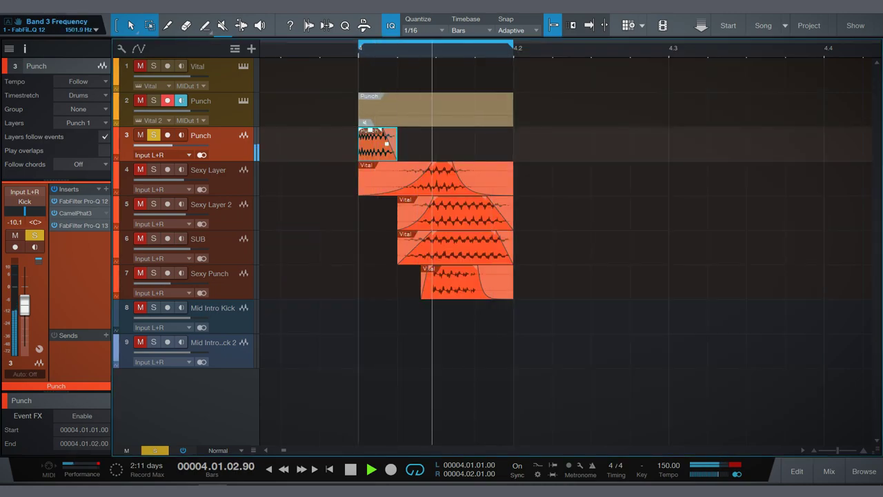
Adjust the fade-out on the bounced Punch event and stop playback
mouse_move(386, 143)
left_mouse_down()
mouse_move(382, 149)
mouse_move(467, 144)
mouse_move(397, 144)
left_mouse_up()
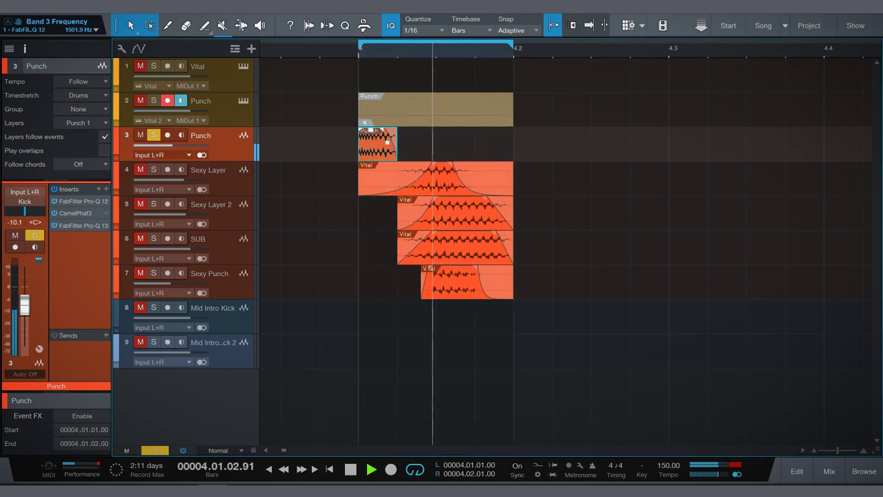
key("f")
key("space")
Add OTT_x64 after the second Pro-Q 3 on the Punch audio track
left_click(106, 188)
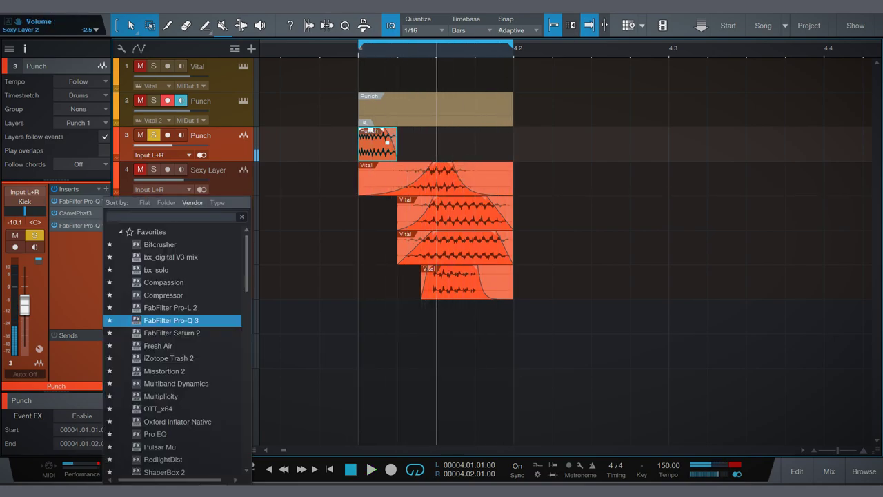
key("Down")
key("Down")
key("Down")
key("Down")
key("Down")
key("Down")
key("Down")
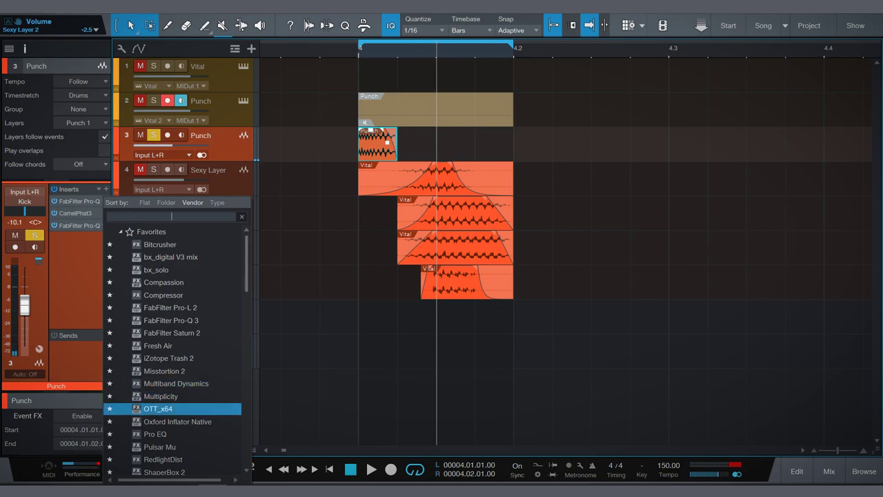
key("Return")
Set OTT to 23 % depth, 98 % time, -2.0 dB input gain, -2.3 dB output gain and 59 % upward strength, and close it
left_click_drag(336, 152, 336, 169)
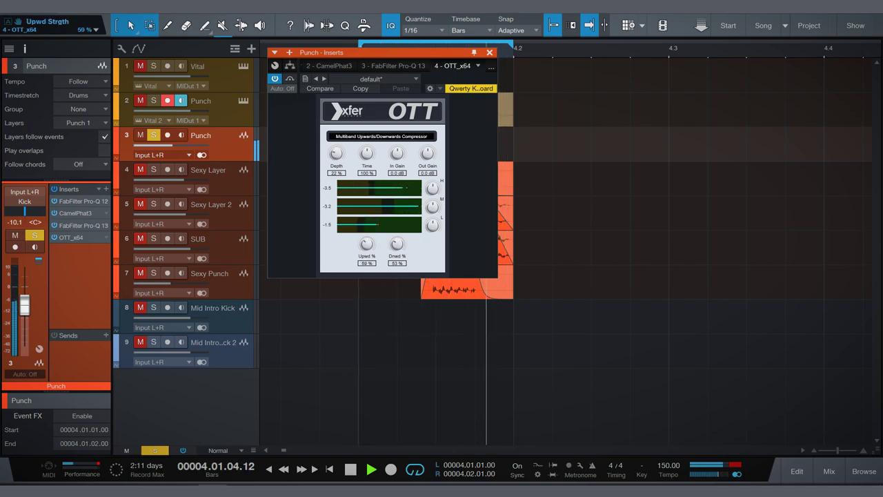
left_click_drag(367, 152, 367, 134)
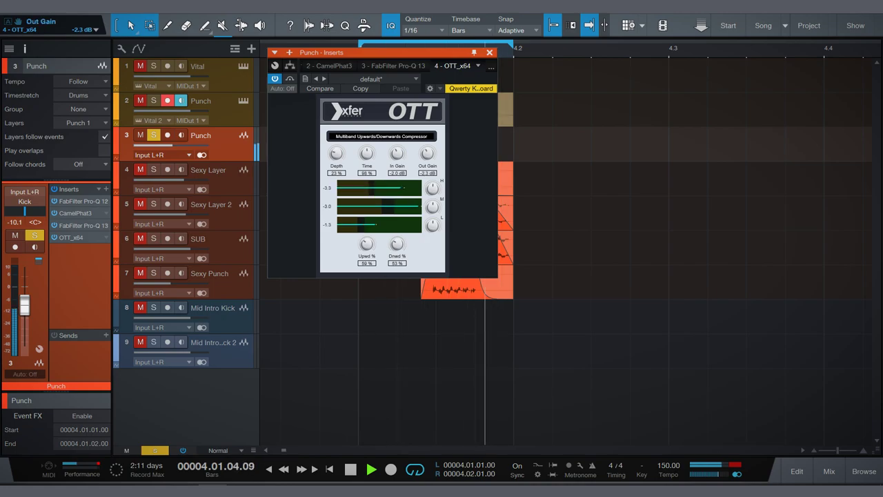
key("Escape")
key("space")
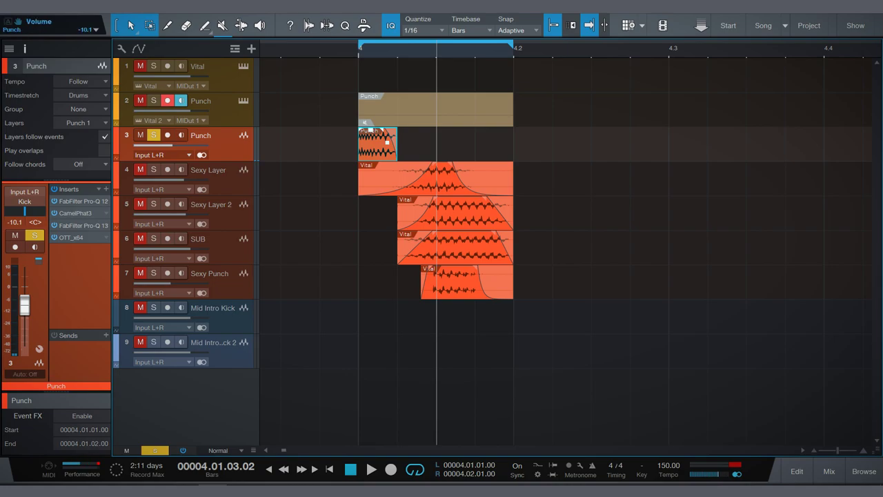
Add LFOTool_x64 after OTT on the Punch audio track
left_click(105, 189)
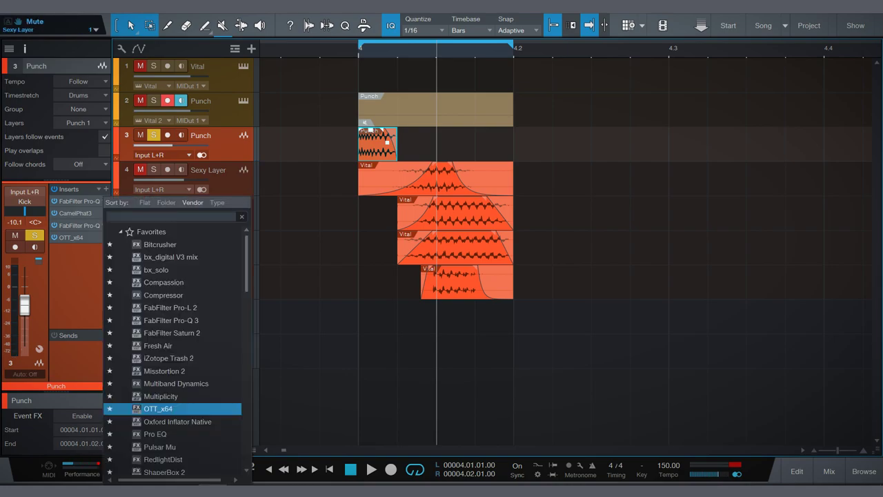
type("lfo")
key("Return")
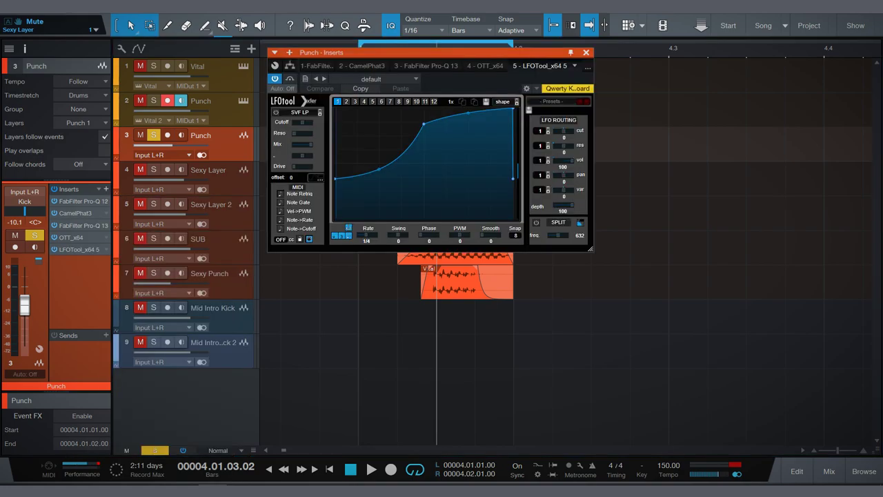
Reshape the LFOTool volume curve to start at full level and fall to zero at 28 % of the cycle, and release the Punch solo
left_click_drag(336, 178, 336, 108)
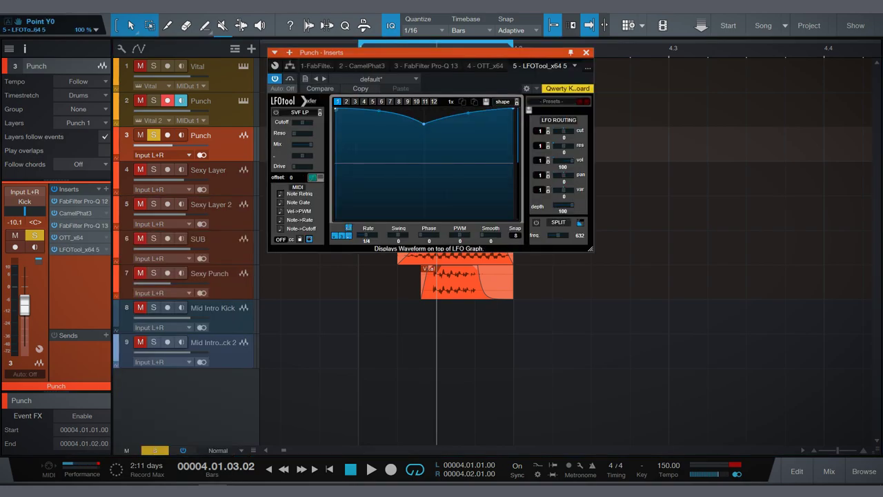
left_click_drag(423, 123, 514, 218)
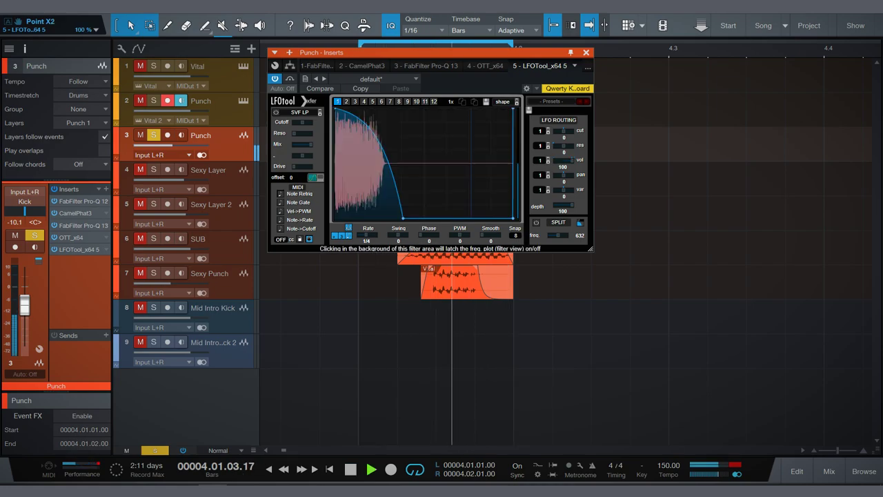
left_click_drag(369, 127, 356, 113)
left_click_drag(376, 218, 370, 190)
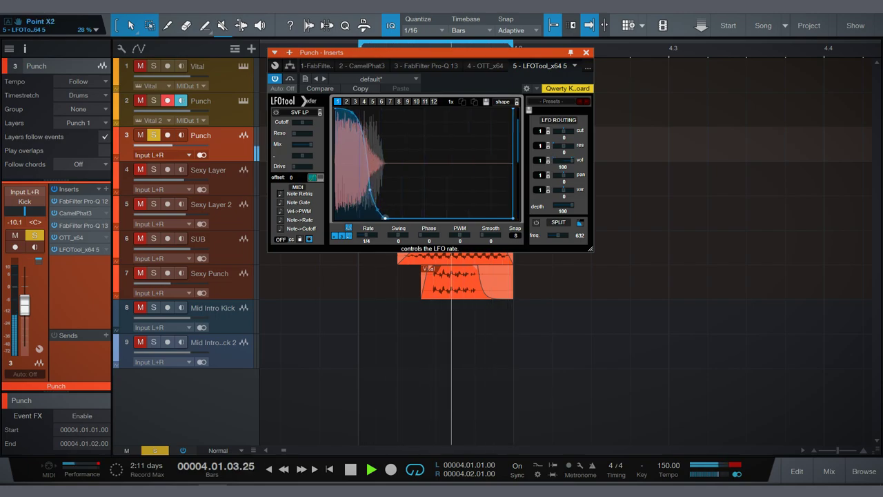
key("s")
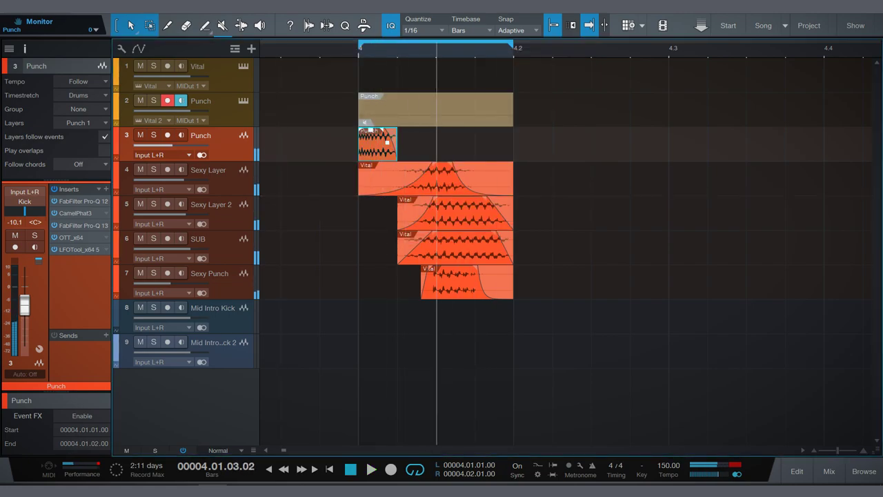
Unmute the Punch instrument event and play the loop with all layers
right_click(406, 116)
left_click(456, 256)
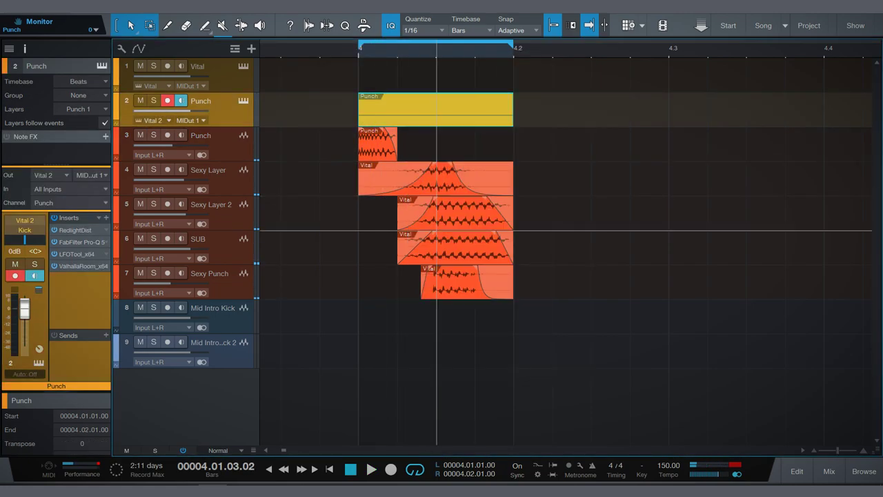
key("space")
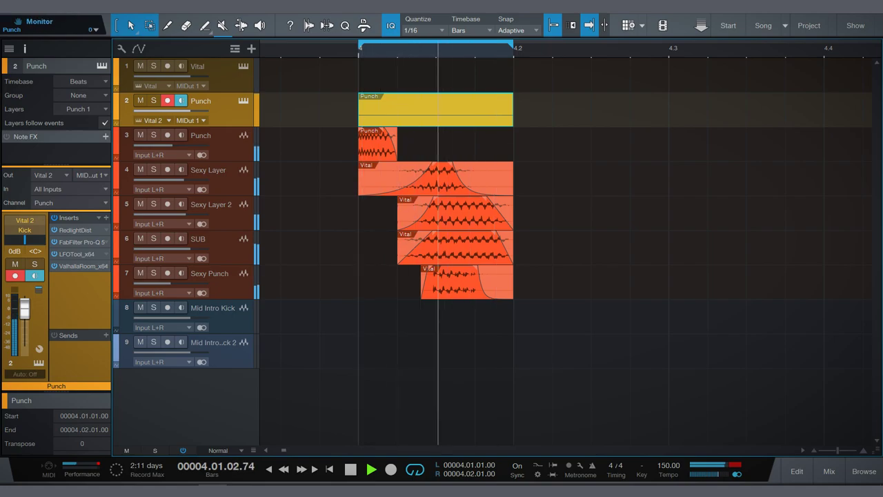
Solo the Punch audio track and, in its first FabFilter Pro-Q 3, set the low cut to 120.42 Hz and the high cut to 17584 Hz
mouse_move(162, 145)
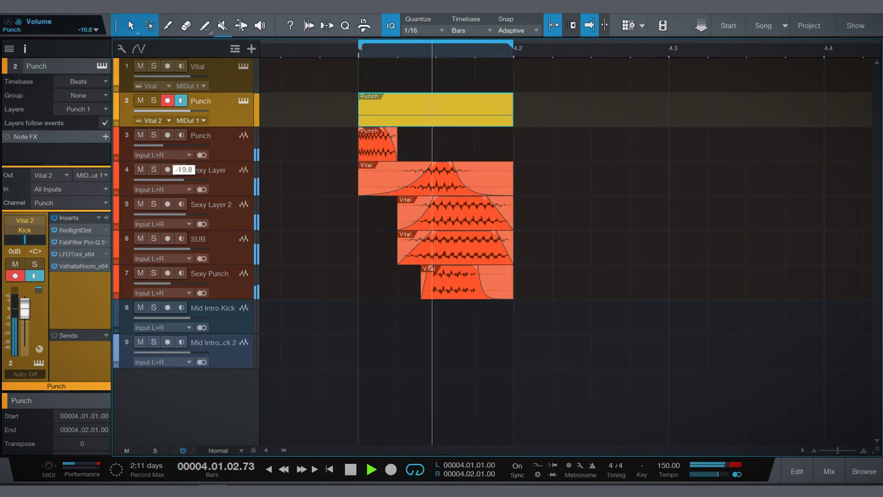
left_click(153, 135)
left_click(387, 141)
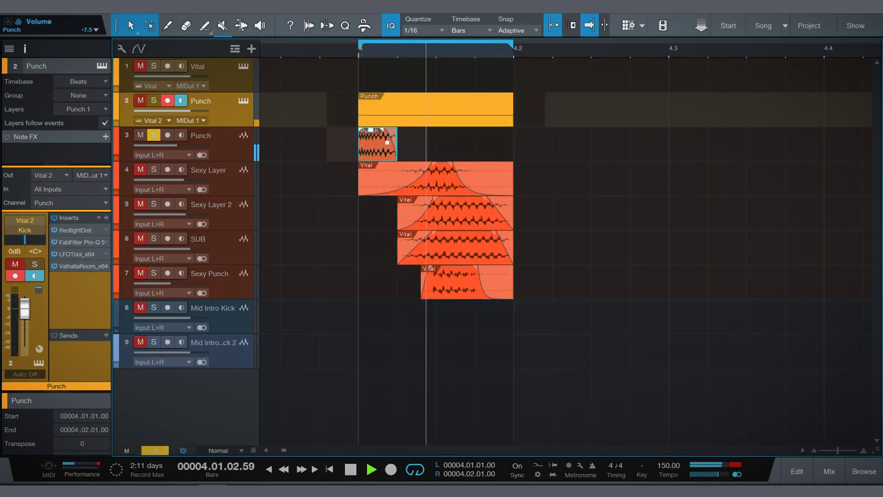
left_click(83, 200)
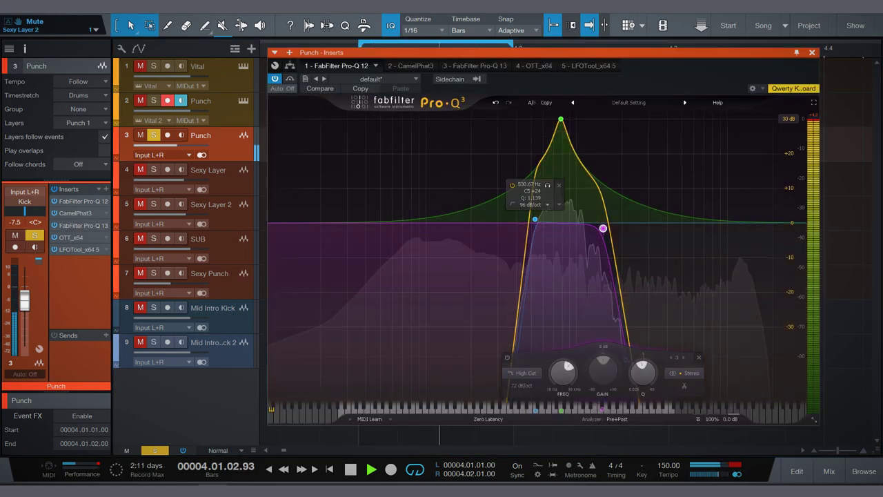
left_click_drag(521, 223, 380, 234)
left_click(603, 228)
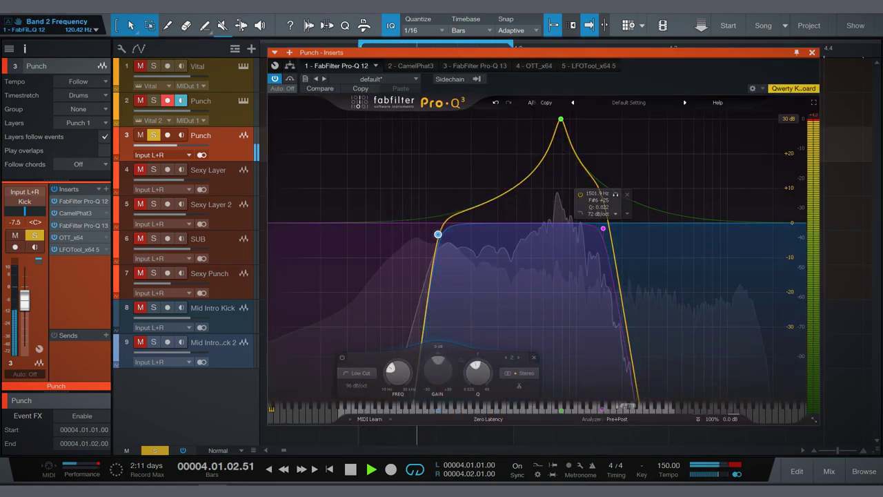
left_click_drag(601, 228, 763, 228)
Steepen the slope of the +30 dB bell in the first Pro-Q 3 to 36 dB/oct and close the equalizer
left_click(561, 119)
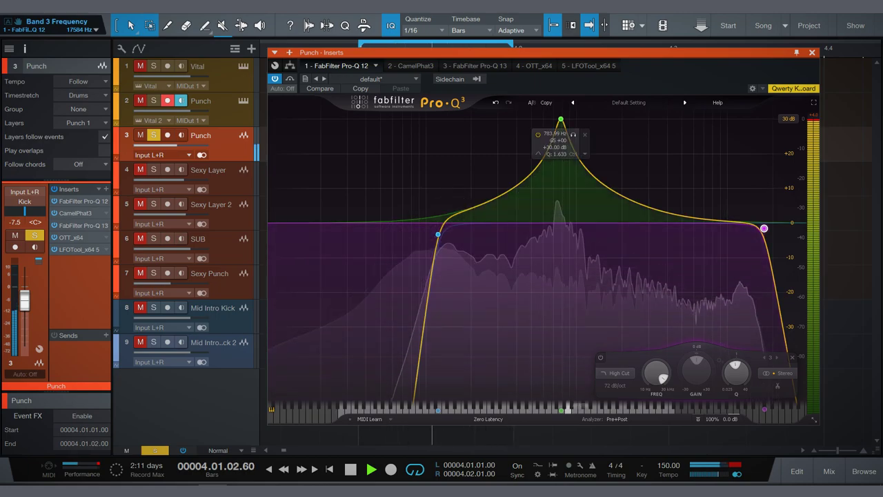
scroll(561, 120, "up", 5)
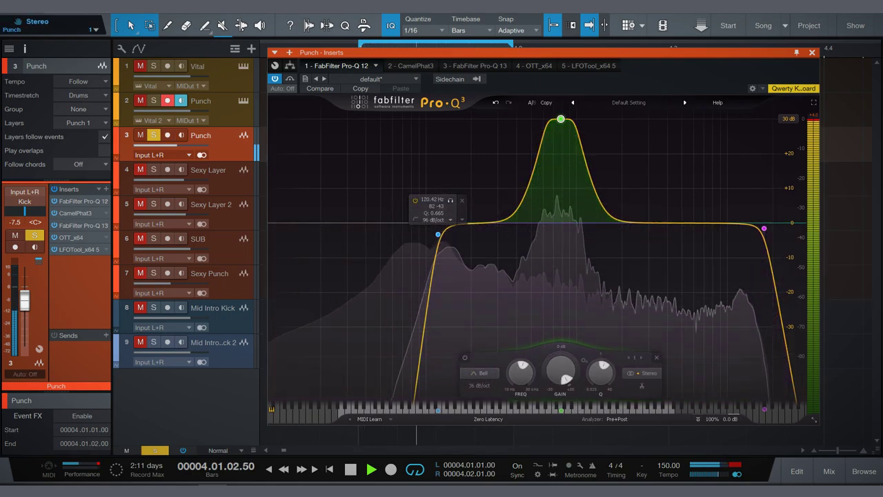
left_click(812, 53)
Add a last FabFilter Pro-Q 3 with a low cut, a 733.25 Hz +6.96 dB bell and a slight upper dip, and set the unsoloed track to -15.2 dB
left_click(105, 189)
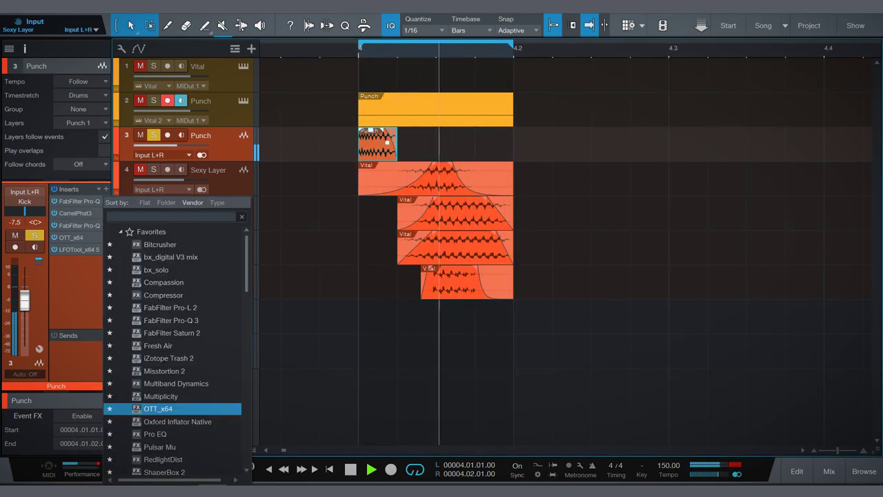
double_click(171, 320)
left_click_drag(529, 222, 556, 163)
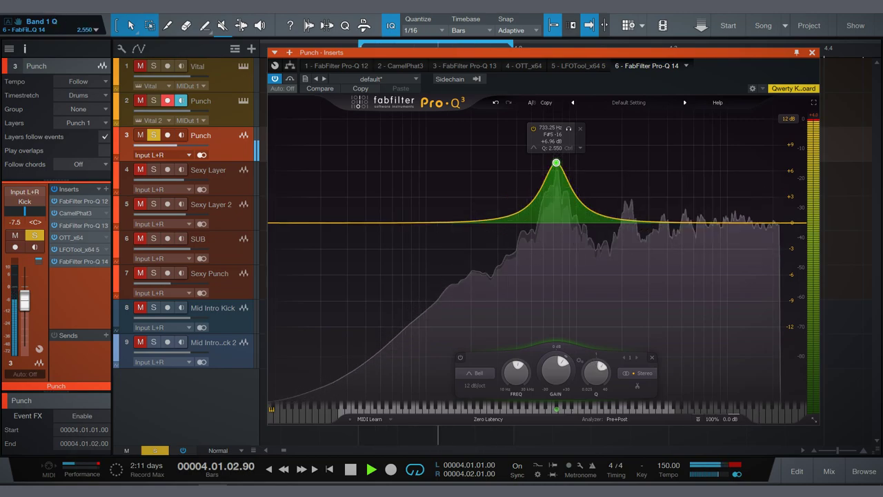
left_click_drag(290, 220, 456, 218)
left_click_drag(675, 223, 675, 238)
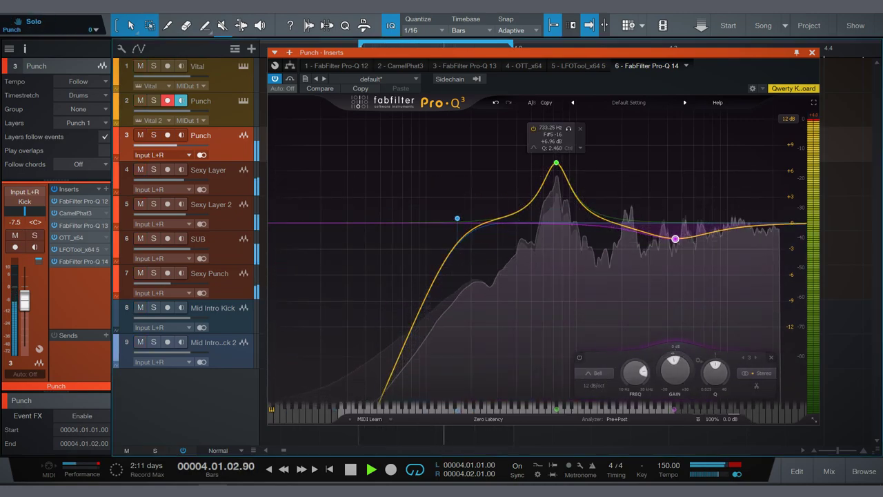
left_click(812, 53)
left_click_drag(177, 145, 168, 145)
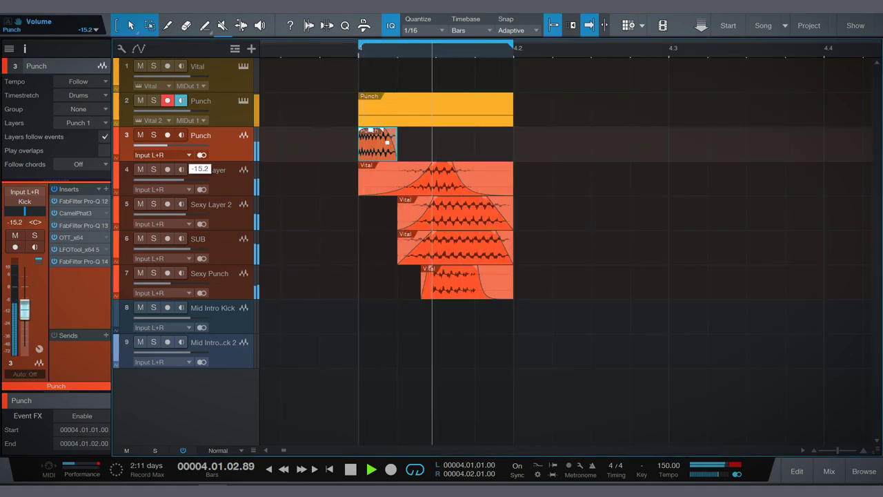
Reshape the Punch's LFOTool volume curve with an earlier mid-point and the zero point at 31 %, soloing the track, and stop playback
double_click(80, 249)
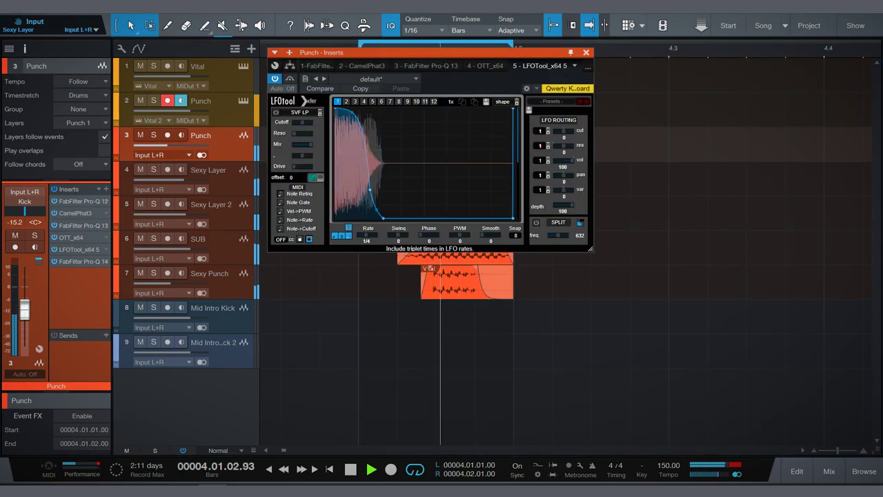
left_click_drag(336, 109, 337, 105)
left_click_drag(370, 188, 357, 188)
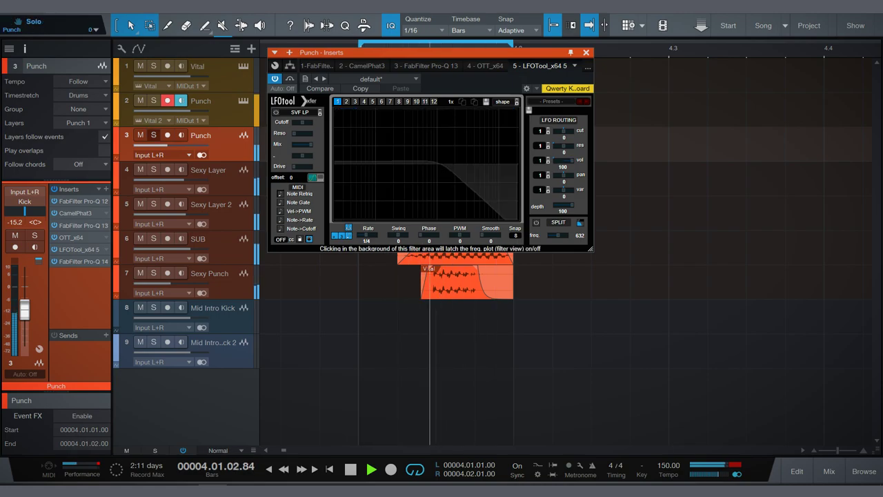
key("s")
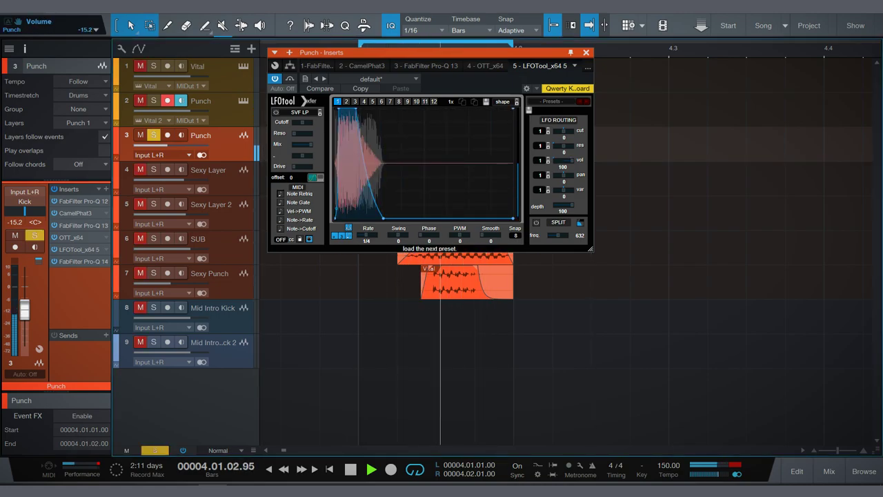
left_click_drag(383, 217, 390, 217)
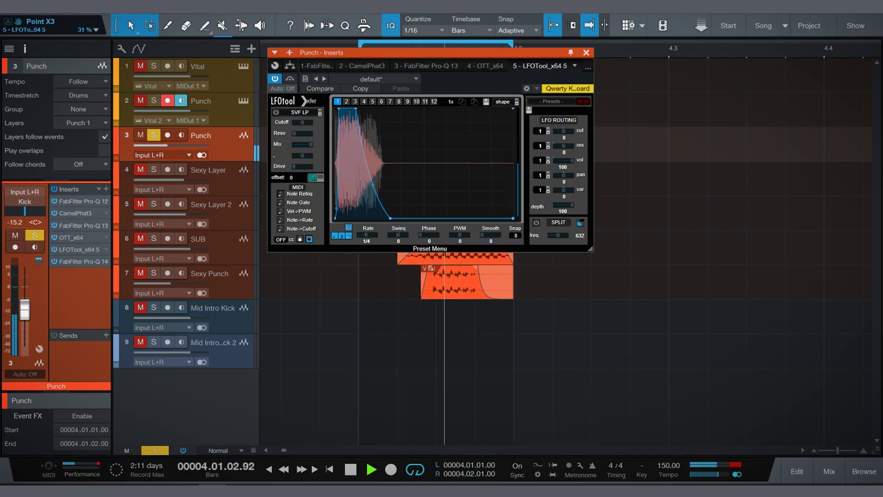
key("Escape")
key("space")
Add ValhallaVintageVerb at the end of the Punch audio track's inserts and set its mode to Bright Hall
left_click(106, 188)
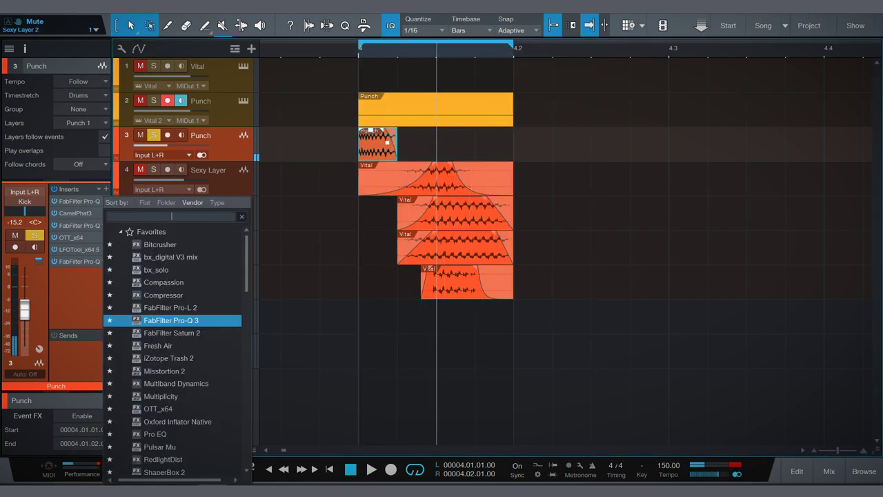
type("va")
key("Return")
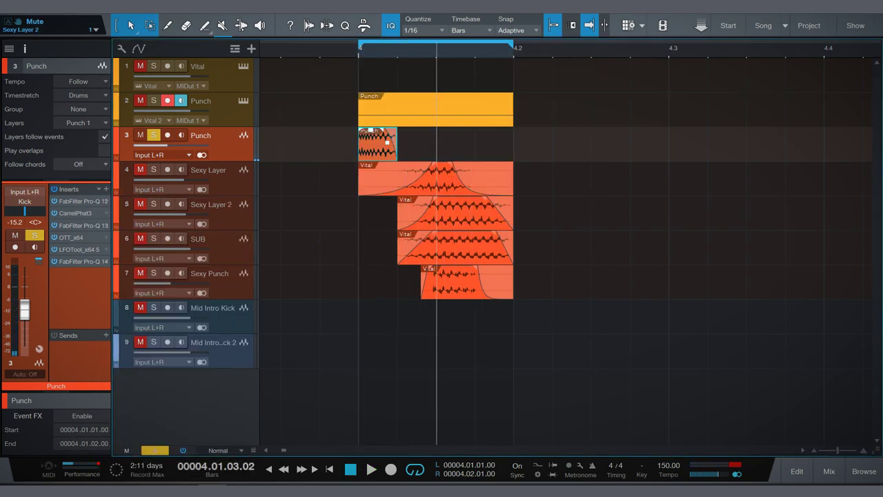
left_click(356, 293)
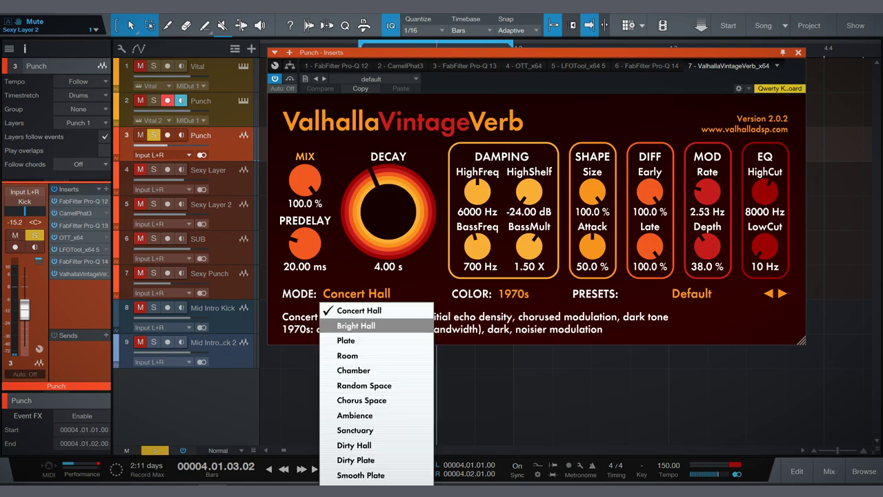
left_click(356, 325)
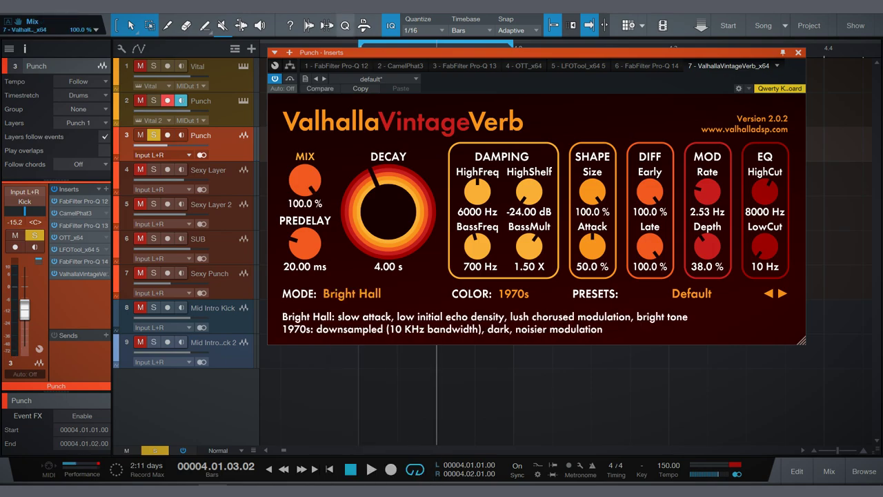
Automate the reverb's Mix on the Punch track from 0 % at the loop start, rising along a late-bending curve to the loop end
key("a")
key("Escape")
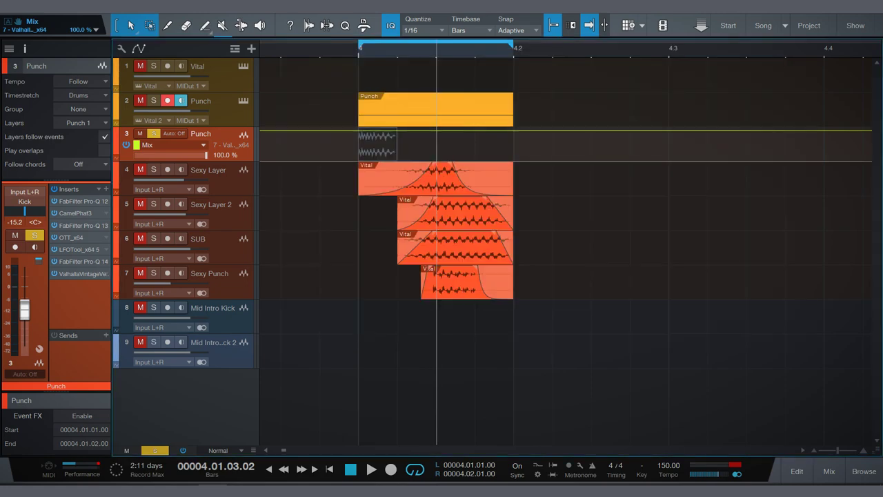
left_click_drag(358, 131, 358, 159)
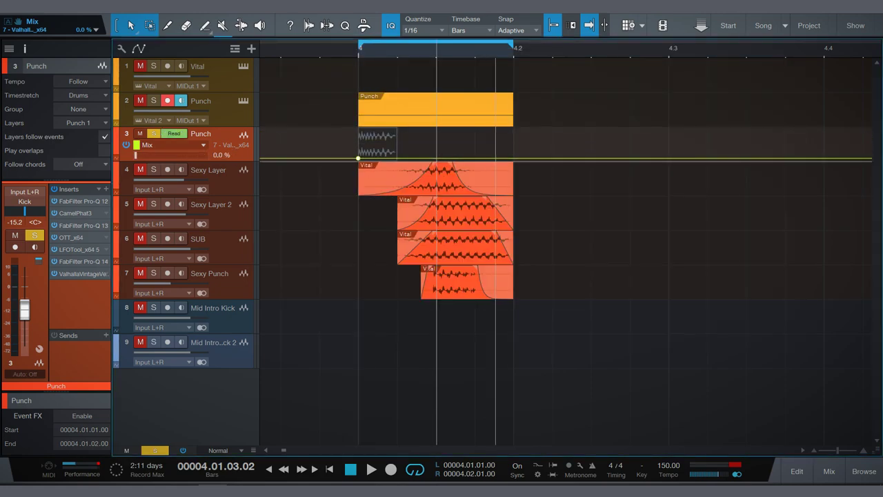
left_click_drag(514, 159, 513, 144)
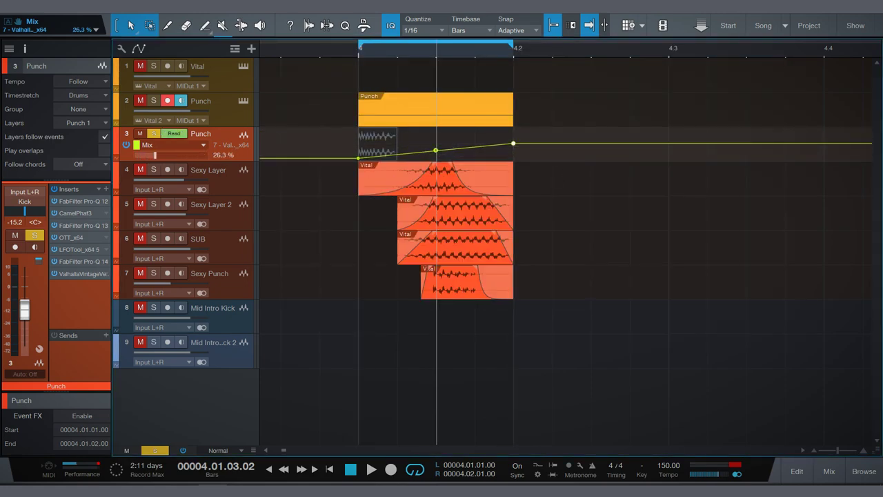
key("space")
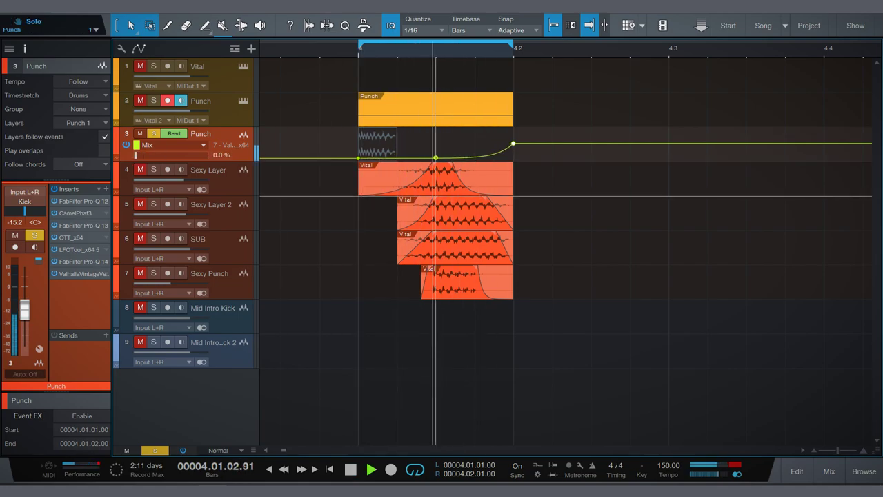
key("Delete")
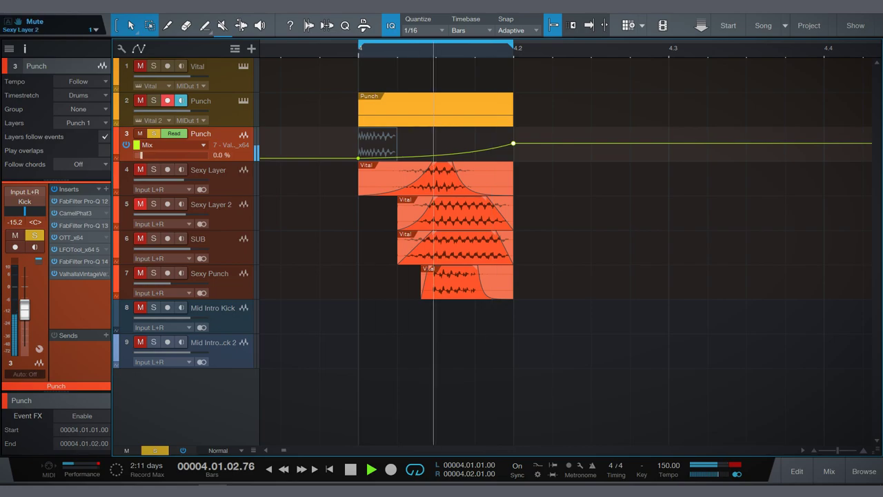
left_click(436, 154)
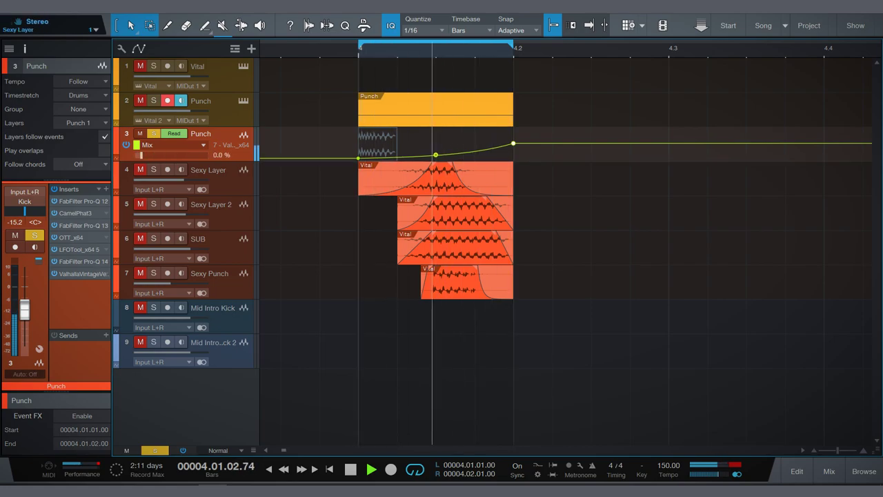
Set ValhallaVintageVerb's color to NOW, its LowCut to 260 Hz and its mode to Dirty Hall after trying Chorus Space, and release the Punch solo
left_click(79, 273)
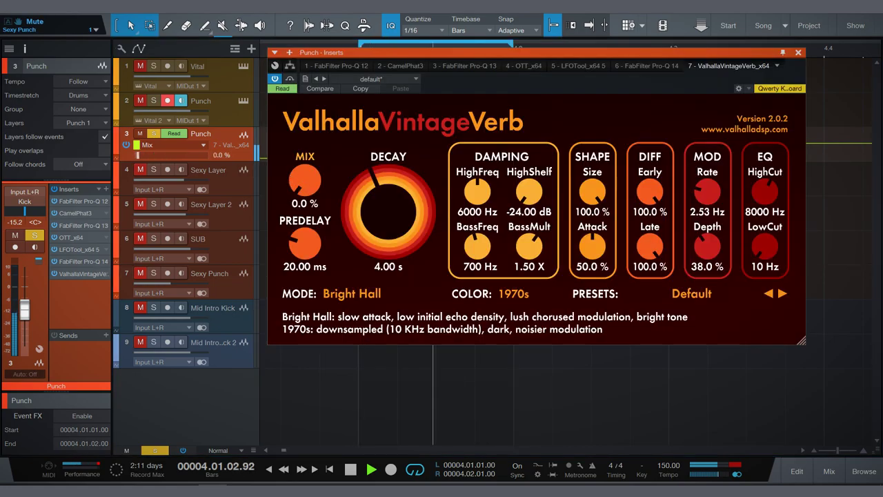
left_click(514, 293)
left_click(517, 340)
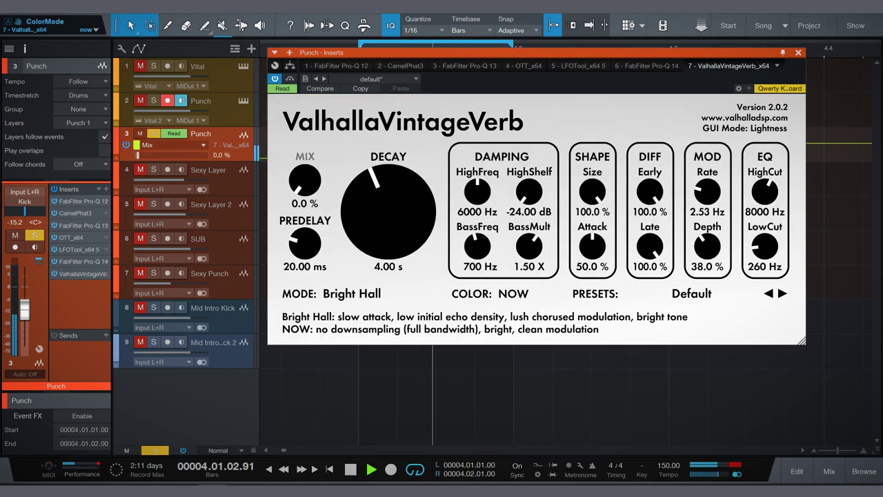
left_click(352, 293)
left_click(365, 327)
left_click(352, 293)
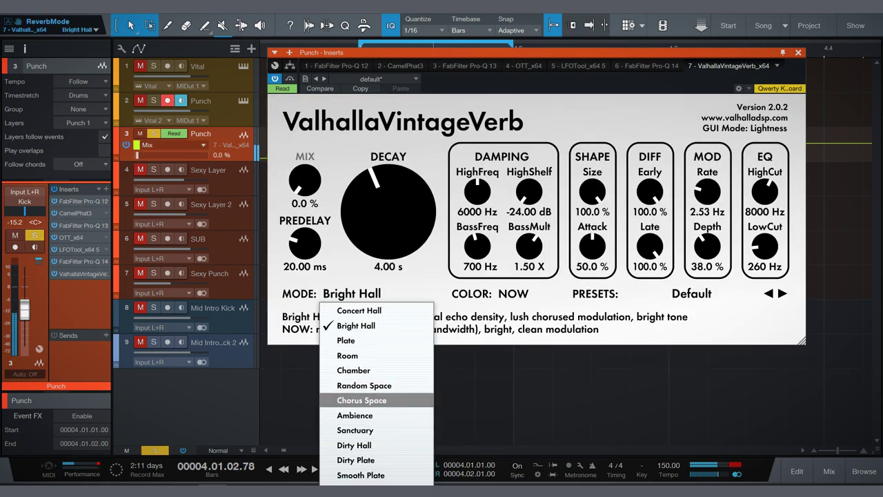
left_click(362, 400)
left_click(352, 294)
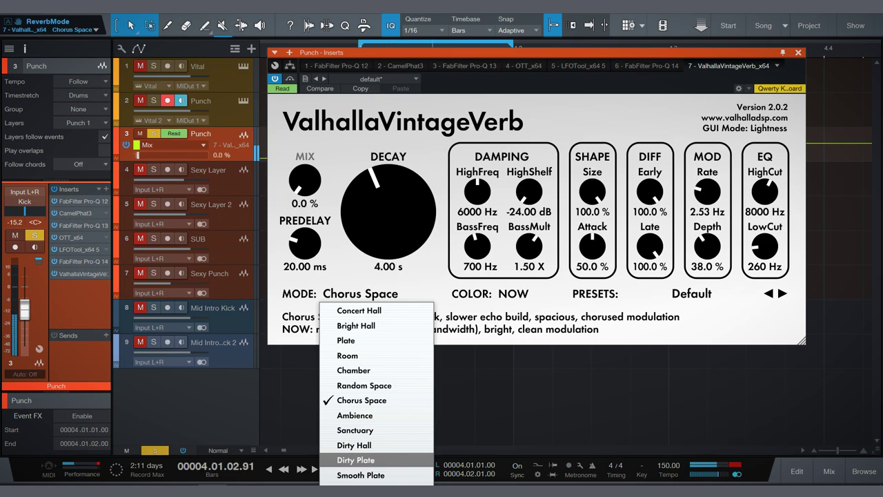
left_click(354, 445)
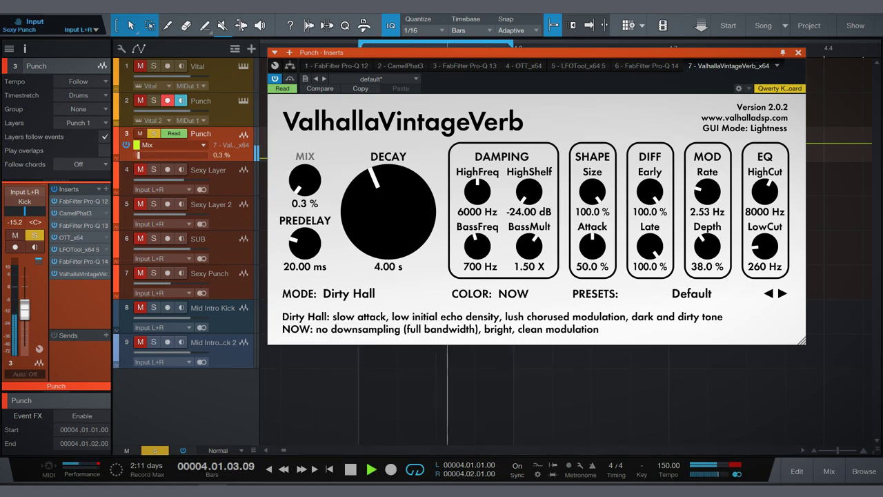
left_click_drag(82, 273, 83, 304)
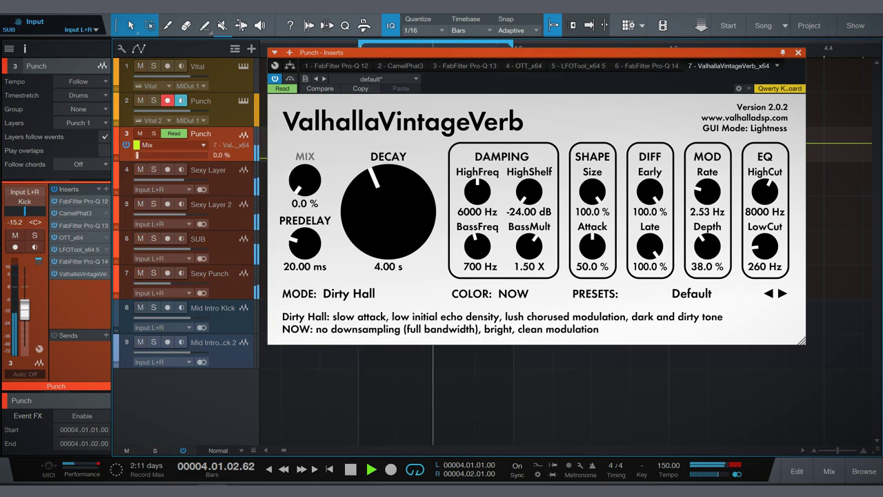
Close the reverb window, select the Punch instrument track and save the song
key("Escape")
key("Up")
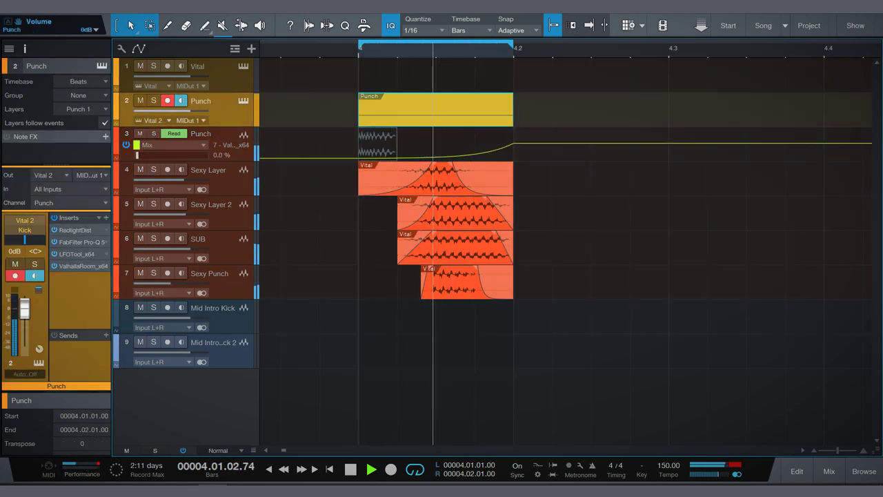
key("ctrl+s")
Solo the Punch audio track, move the first point of its LFOTool curve to 1 %, release the solo and close the plugin
key("Down")
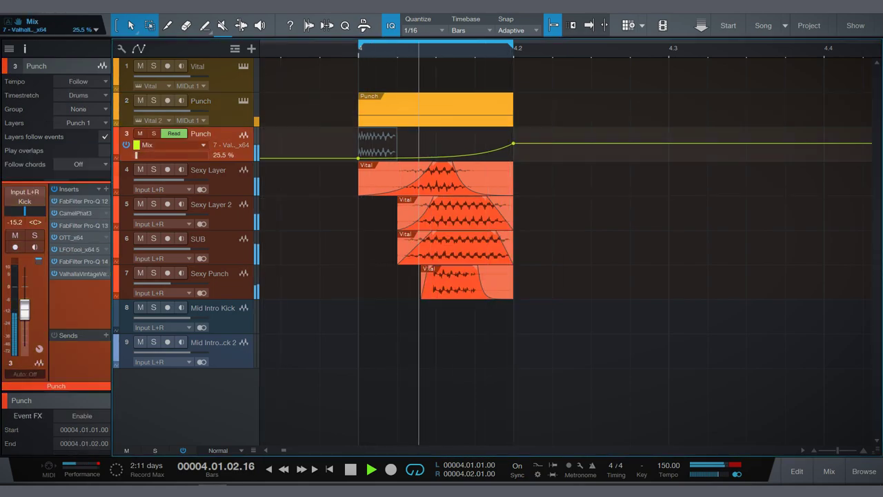
key("s")
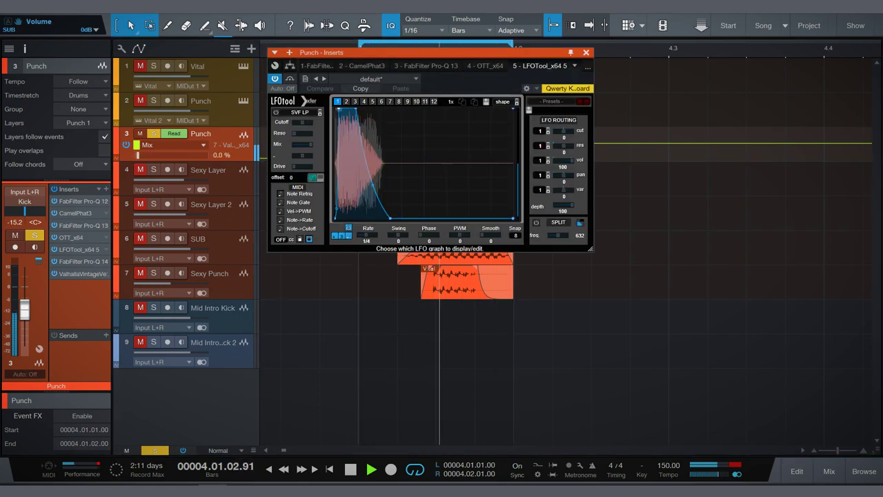
key("s")
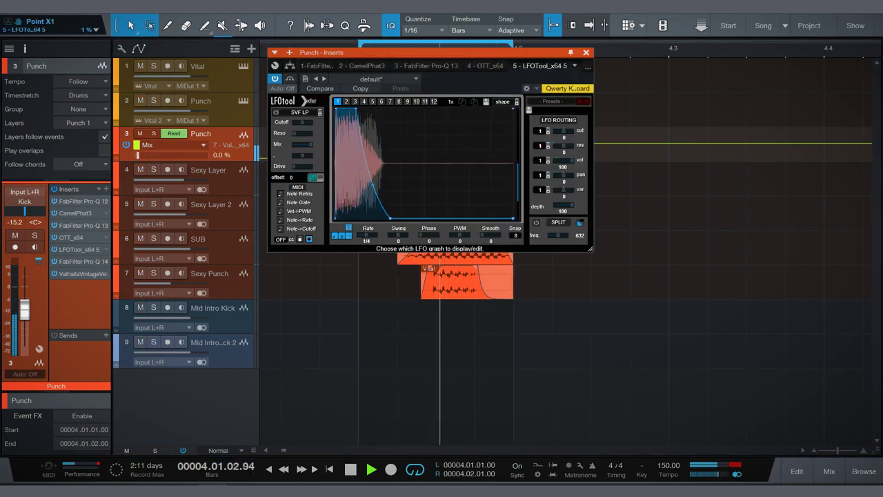
key("Escape")
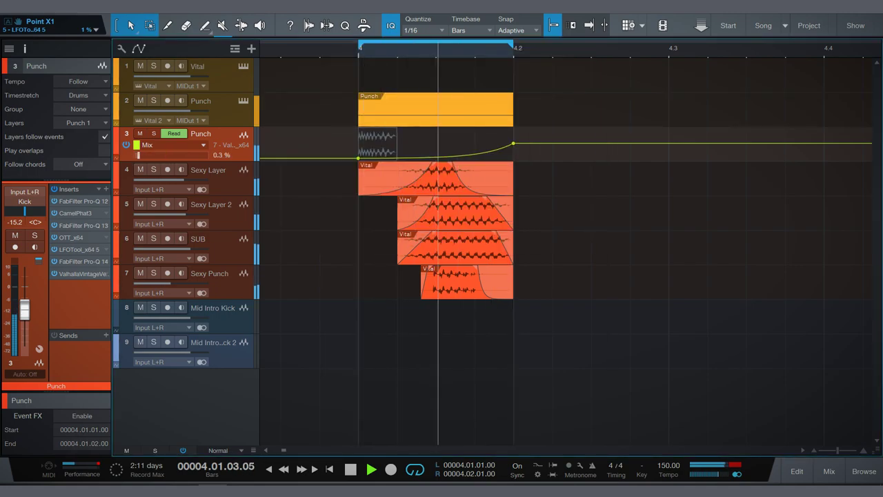
In the Punch audio track's first Pro-Q, add cuts of -8.23 dB at 2580.5 Hz (Q 2.205) and -8.89 dB at 183.59 Hz (Q 1.957)
left_click(82, 201)
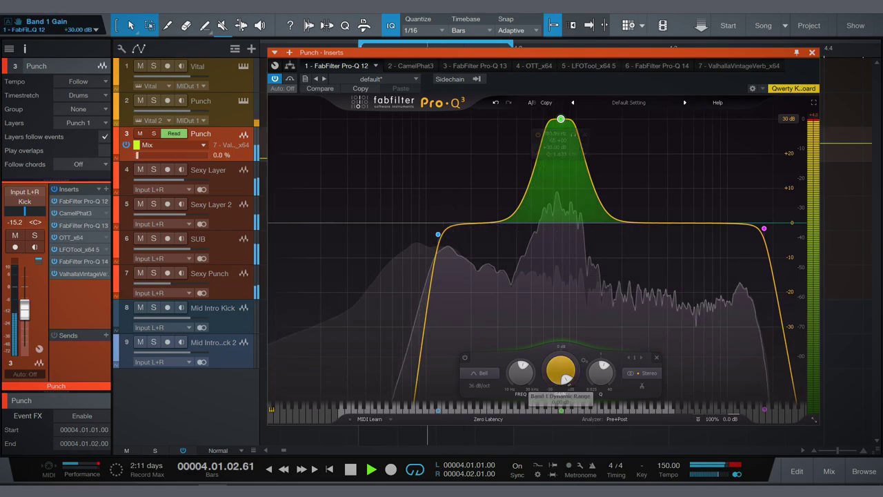
double_click(559, 174)
left_click_drag(559, 174, 638, 247)
scroll(565, 142, "up", 5)
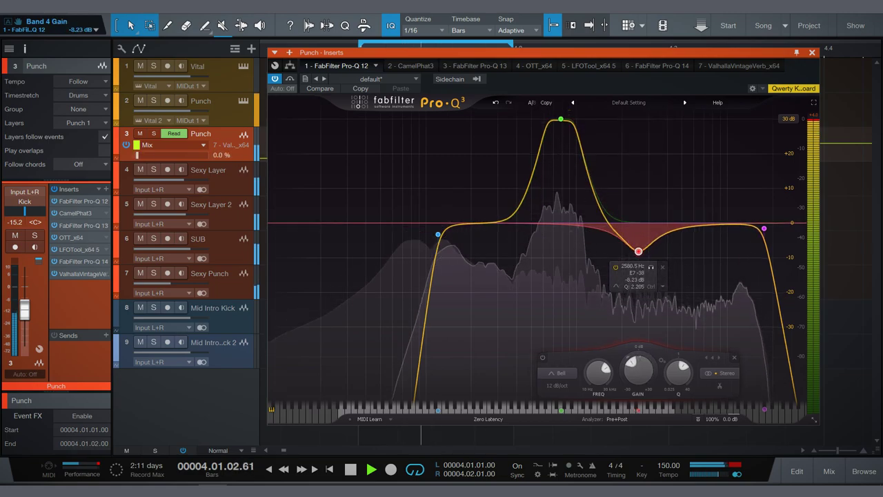
double_click(436, 185)
left_click_drag(436, 185, 466, 247)
scroll(467, 247, "up", 4)
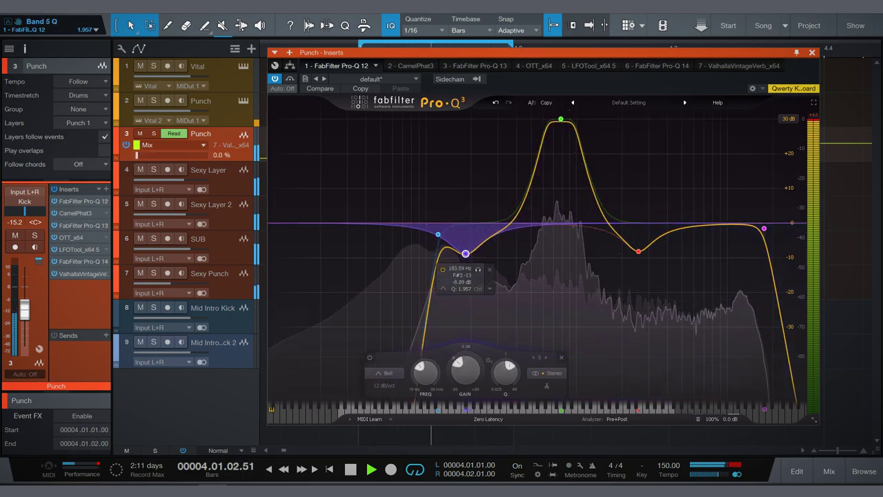
key("Escape")
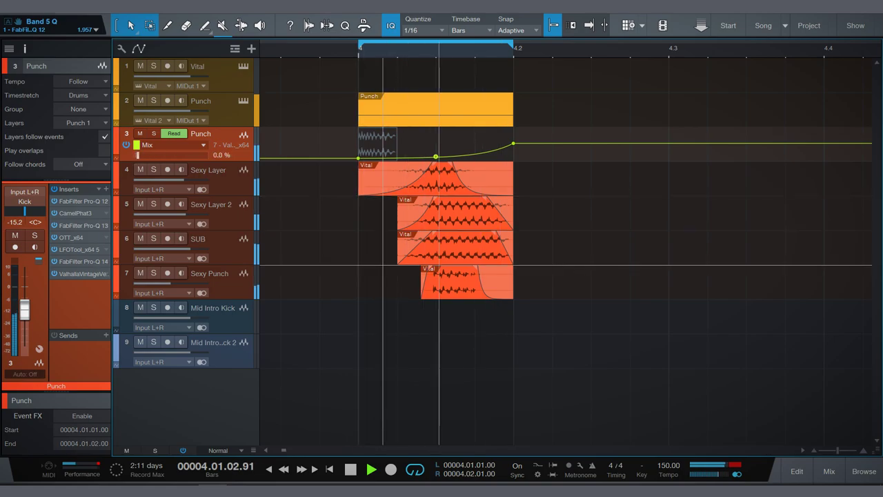
Solo Punch, select its instrument track and move LFOTool after ValhallaRoom in the insert chain
key("s")
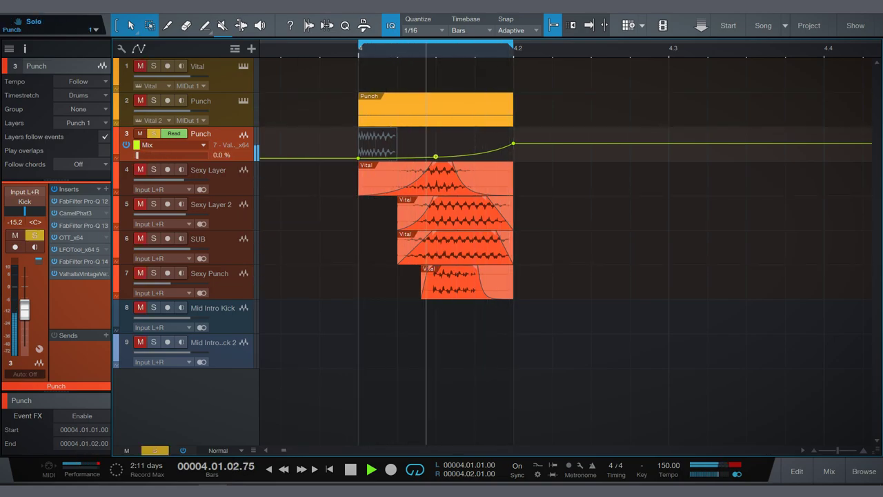
key("Up")
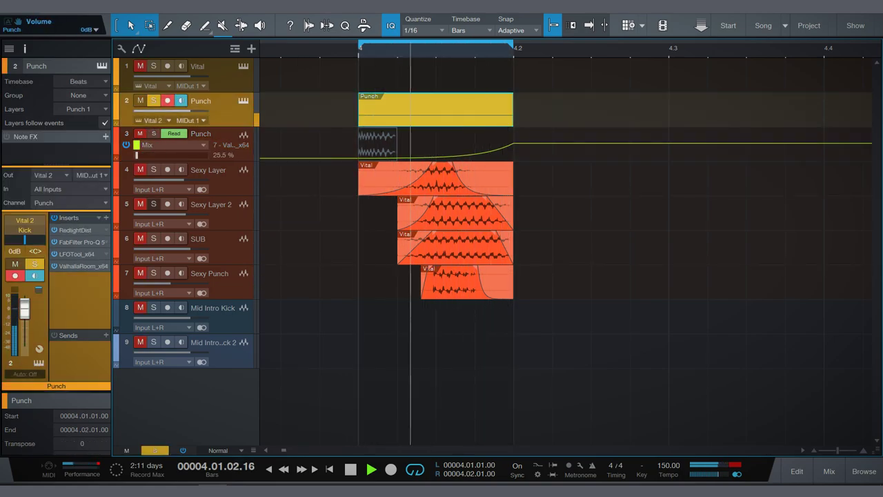
left_click_drag(75, 254, 76, 271)
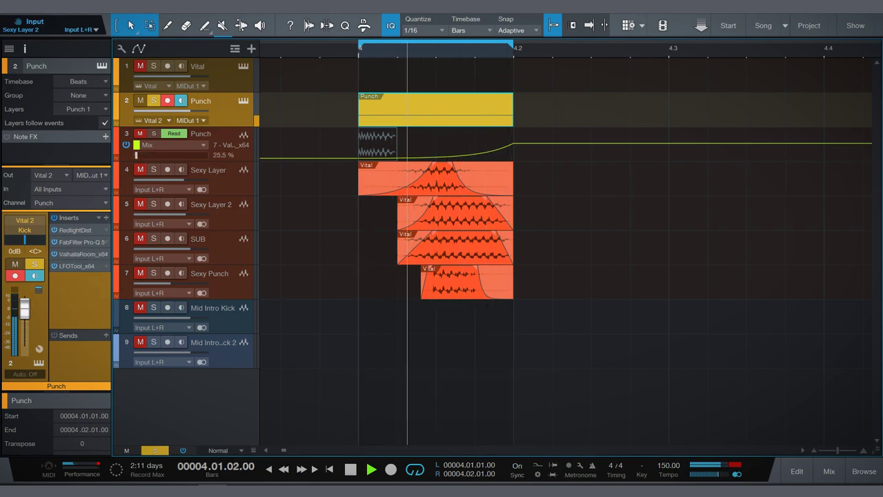
Extend the instrument track's LFOTool fade with the first curve point at 40 % and a later end point, close the plugin, and compare with and without solo
double_click(76, 265)
left_click_drag(369, 220, 310, 219)
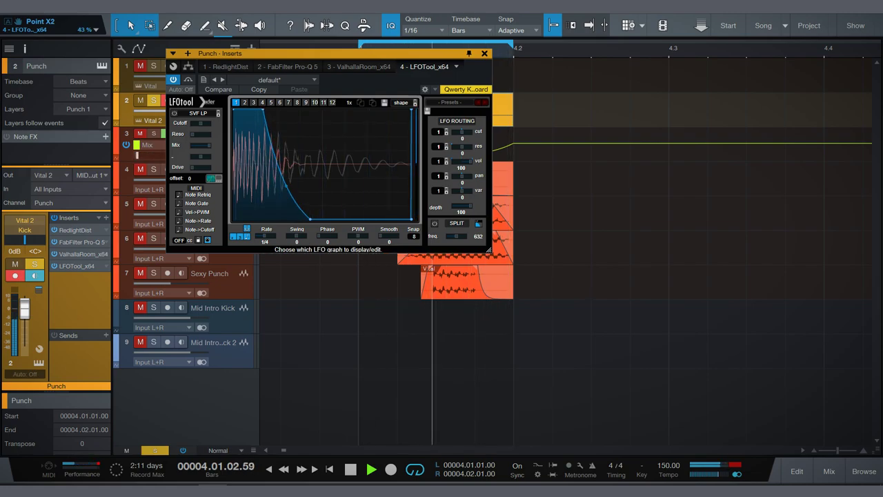
key("s")
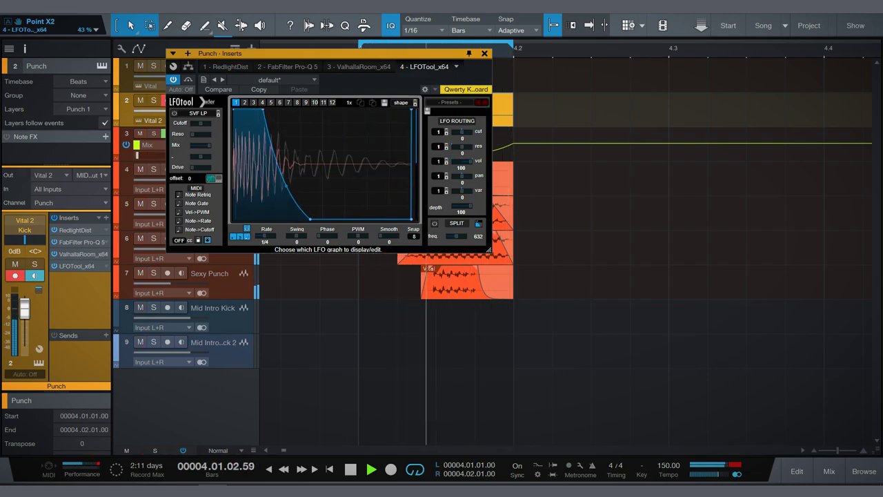
left_click_drag(263, 109, 284, 109)
left_click_drag(310, 220, 321, 219)
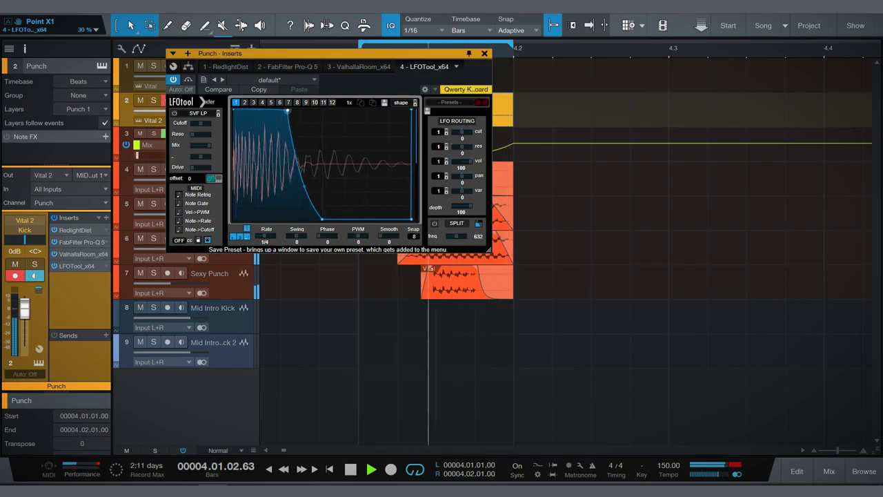
left_click_drag(288, 109, 318, 109)
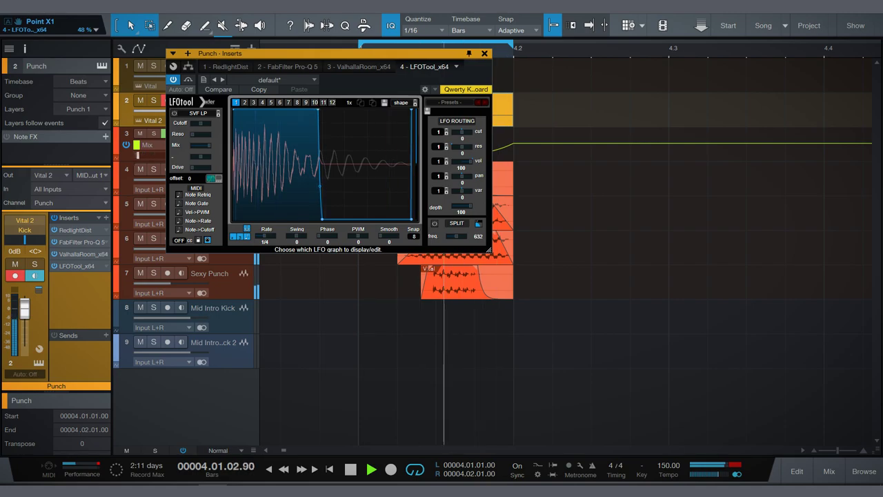
left_click_drag(323, 219, 347, 219)
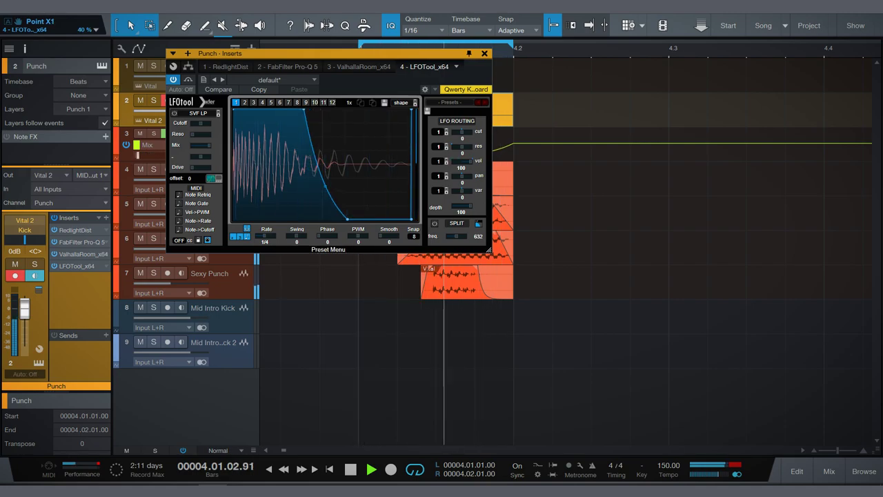
left_click(484, 53)
key("s")
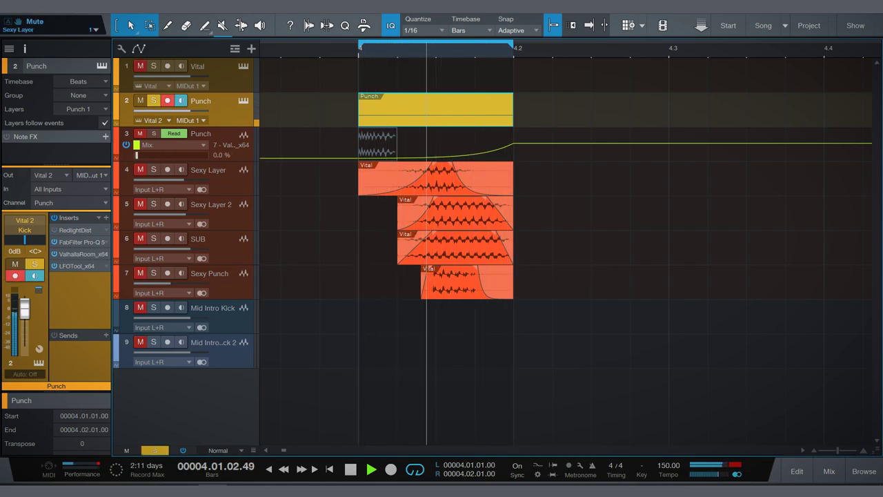
key("s")
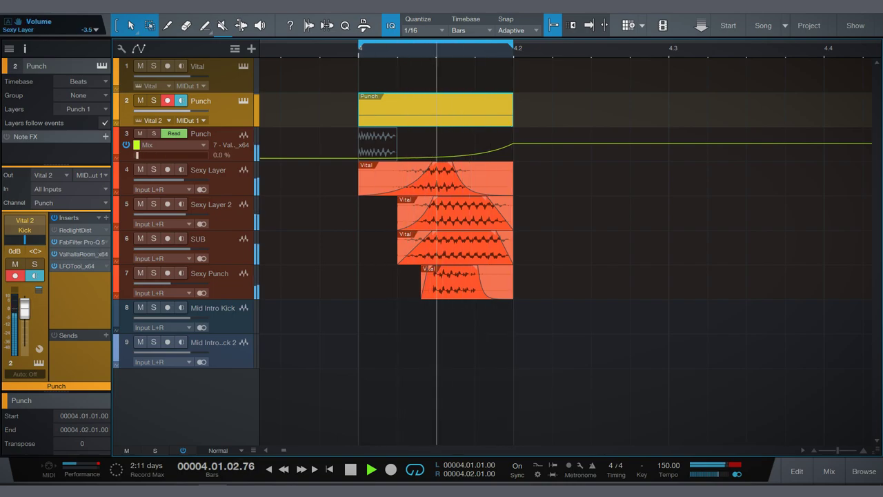
Solo the Punch instrument track and lower its Vital output volume to about -14.1 dB
key("s")
key("F11")
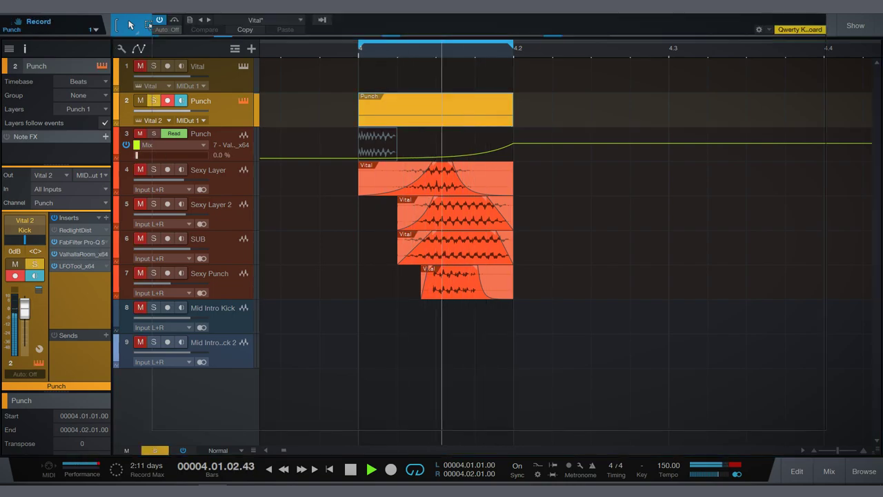
left_click_drag(694, 47, 688, 47)
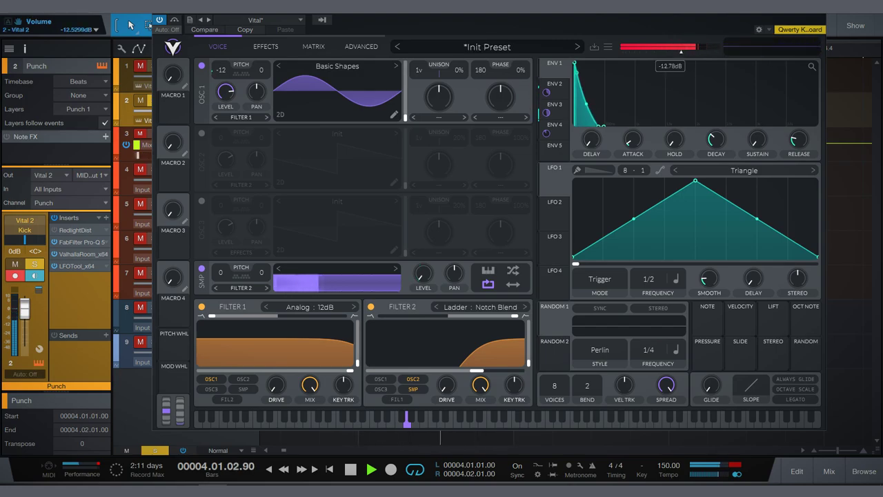
In Vital's effects, set the EQ's high gain to about 0.41 dB and lower the low band's cutoff
left_click(265, 46)
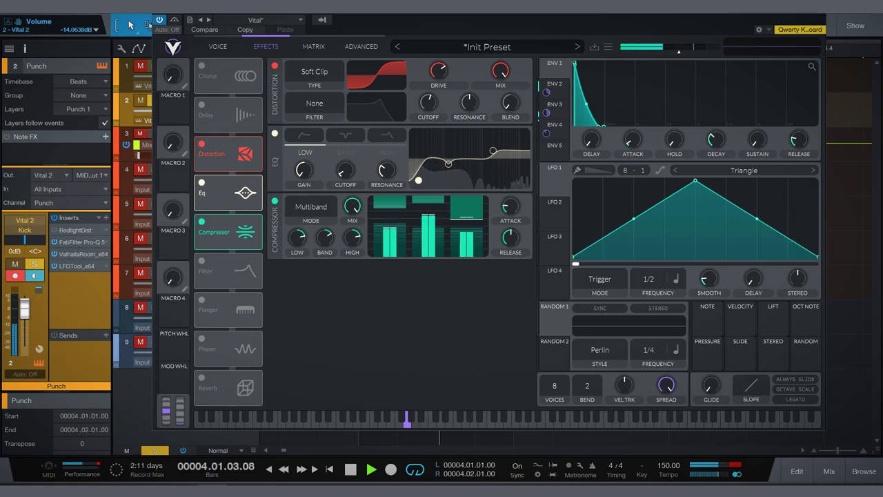
left_click_drag(493, 150, 492, 165)
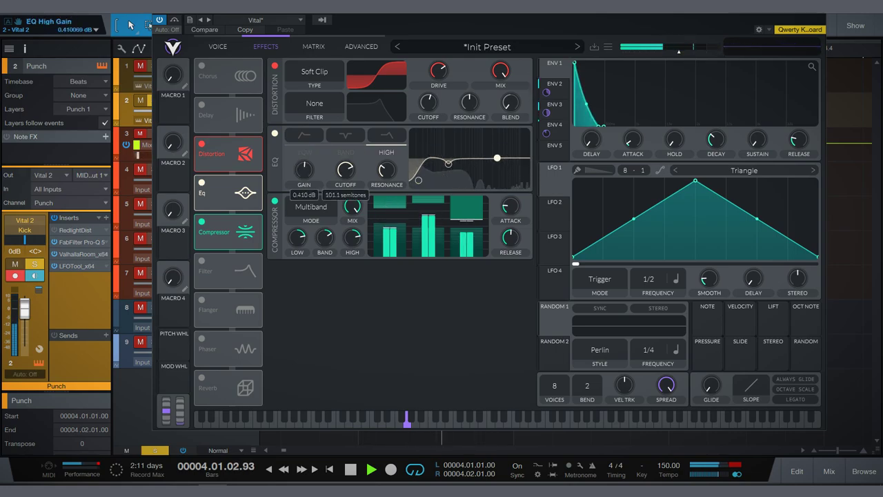
left_click_drag(418, 180, 409, 181)
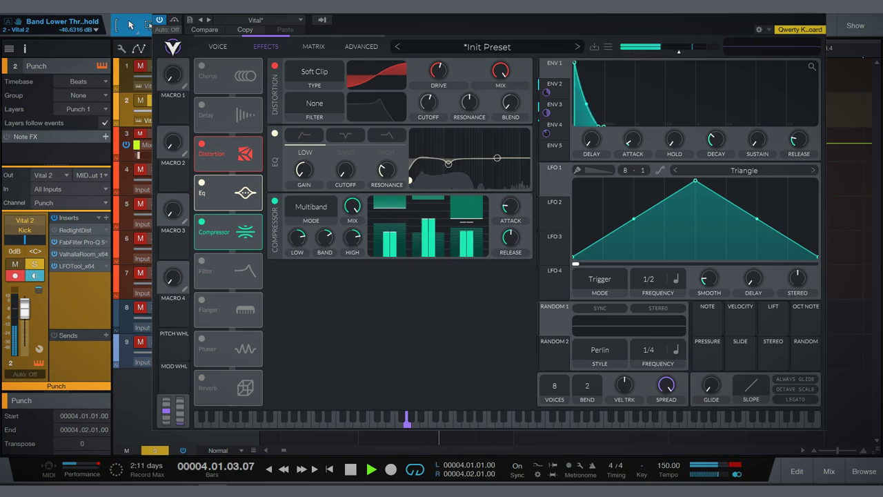
Set Vital's distortion drive to about 6.3 dB and its compressor's high upper threshold to about -27.6 dB, and close the synth
left_click_drag(439, 70, 438, 64)
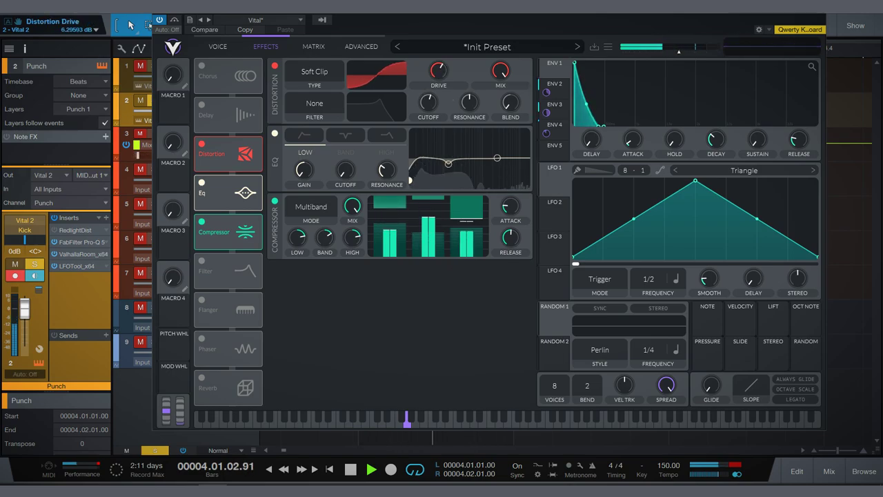
mouse_move(227, 153)
left_mouse_down()
mouse_move(227, 232)
mouse_move(228, 153)
left_mouse_up()
mouse_move(228, 193)
left_mouse_down()
mouse_move(228, 115)
mouse_move(228, 193)
left_mouse_up()
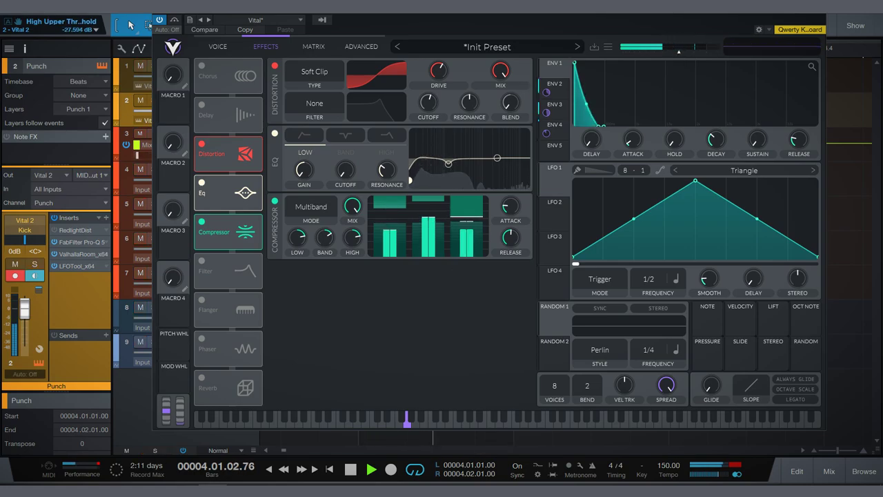
key("Escape")
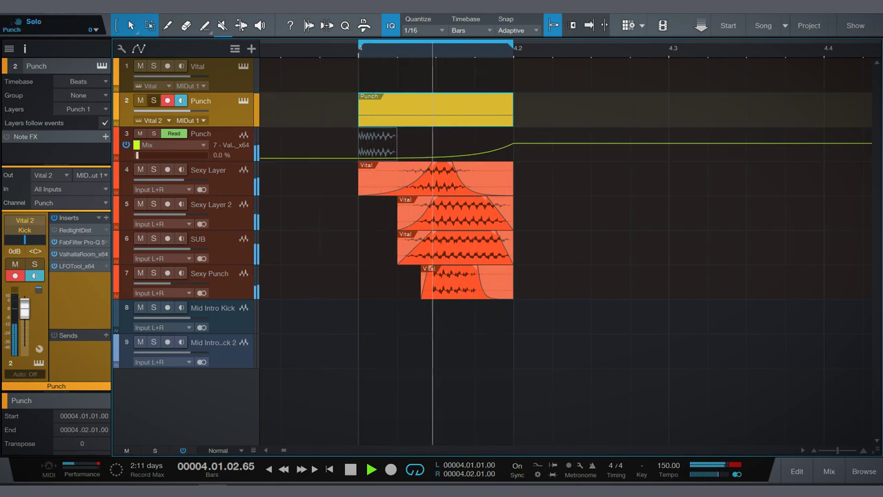
Solo the Punch instrument and set Vital's Env 4 modulation of Osc 1 Transpose to about -0.126
key("s")
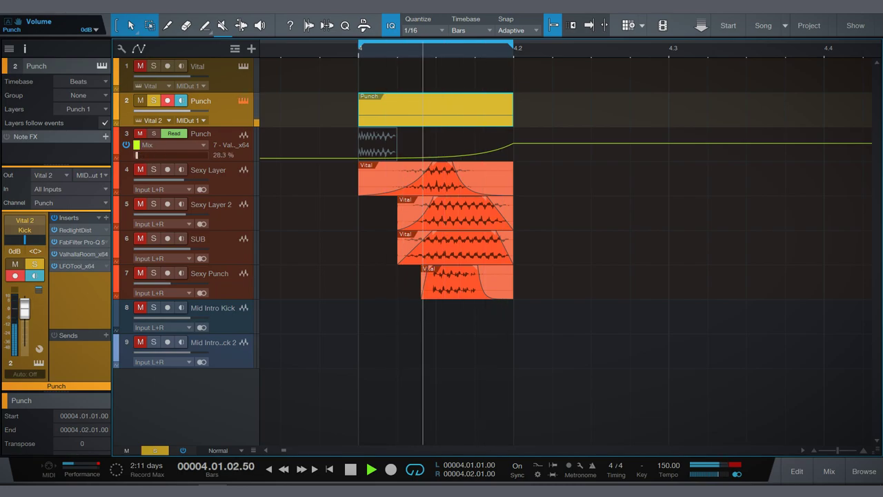
key("F11")
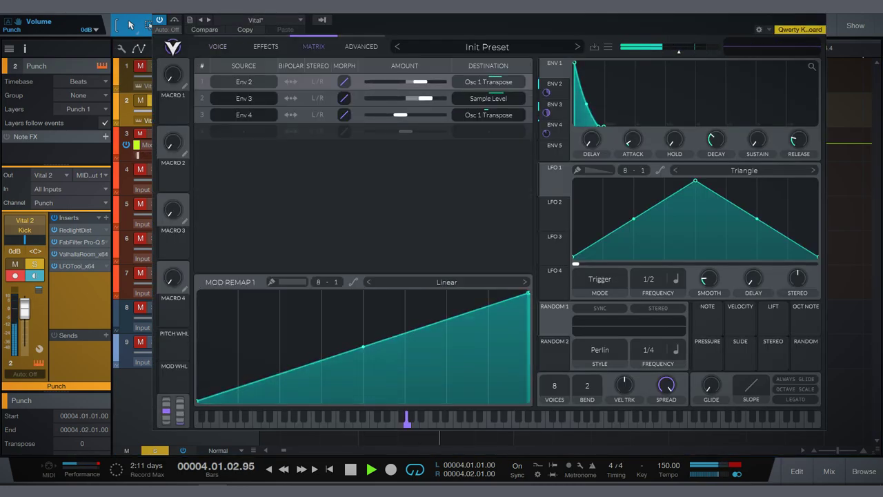
left_click_drag(402, 115, 393, 114)
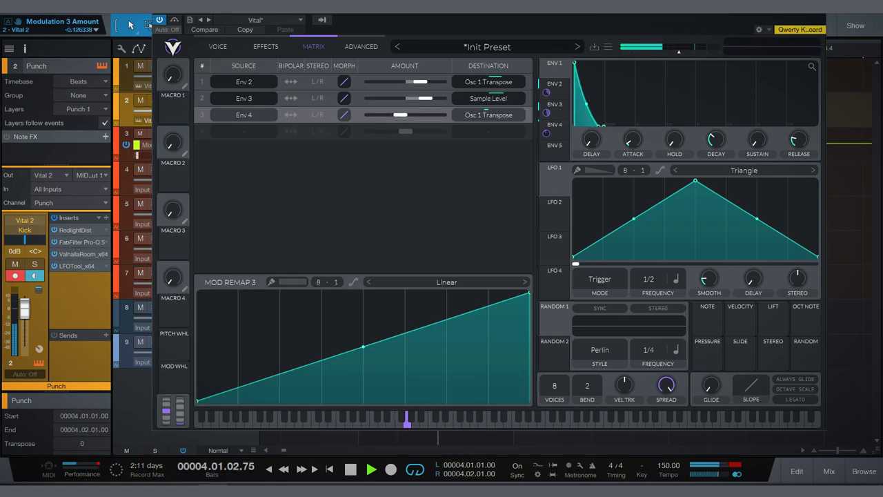
Set Vital's distortion drive to about 14.4 dB, stop playback, and leave the Punch instrument unsoloed with the synth closed
left_click(265, 46)
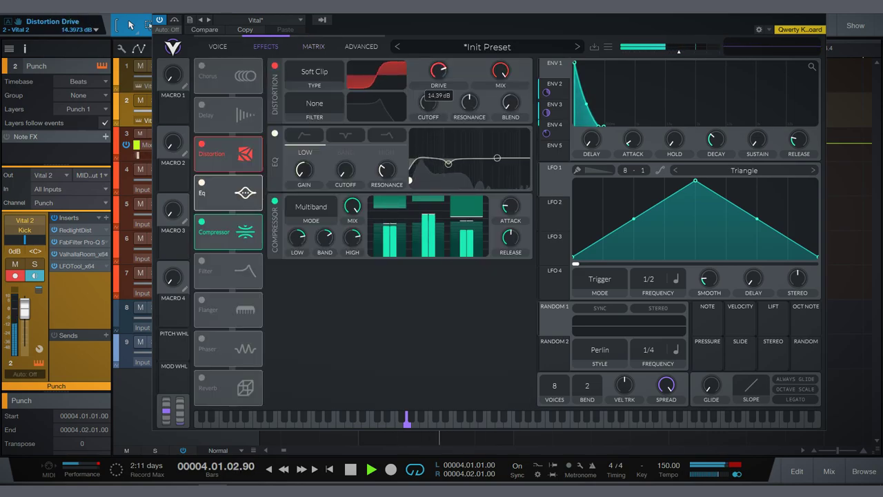
left_click_drag(439, 70, 439, 86)
key("s")
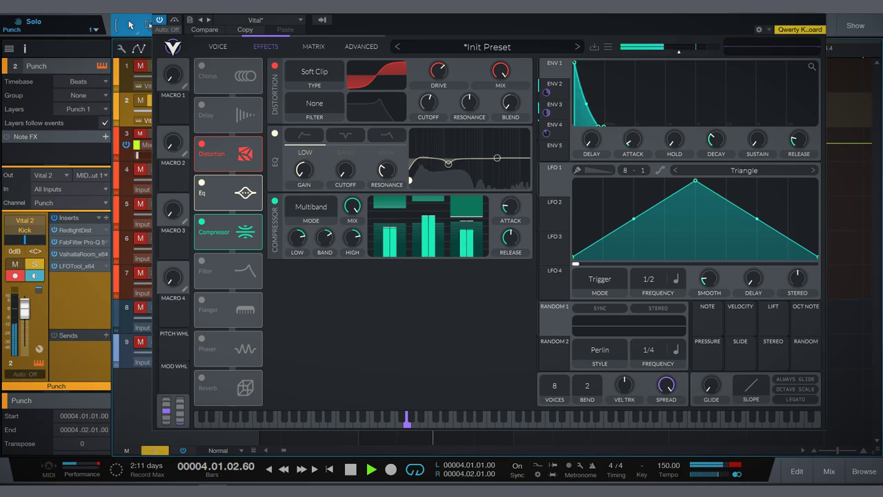
key("space")
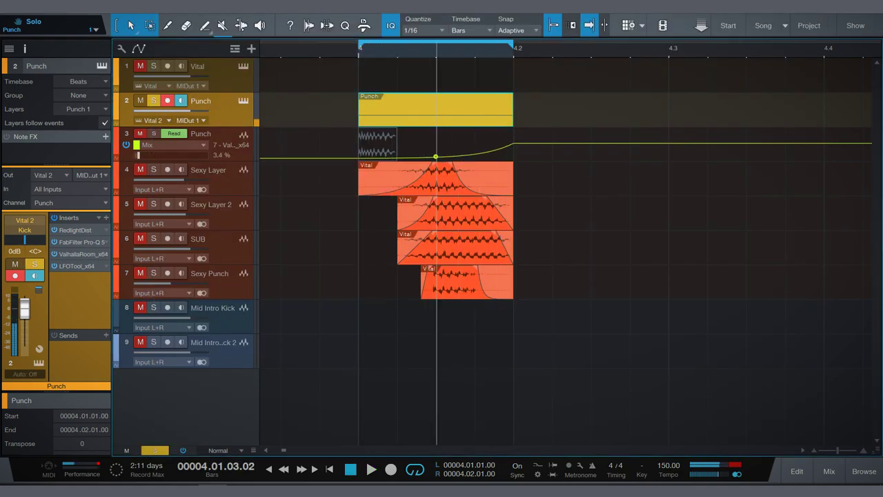
key("s")
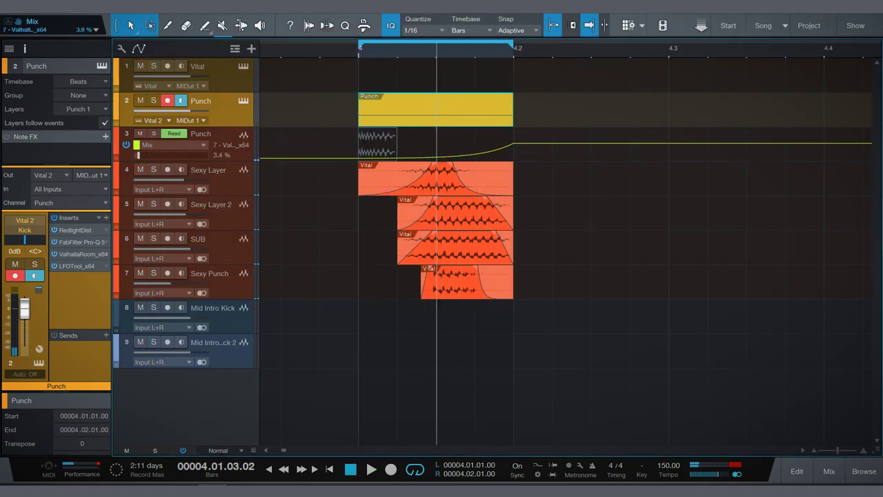
Solo the Punch audio track, move its first Pro-Q's +30 dB bell to 659.25 Hz, release the solo and close the EQ
left_click(207, 141)
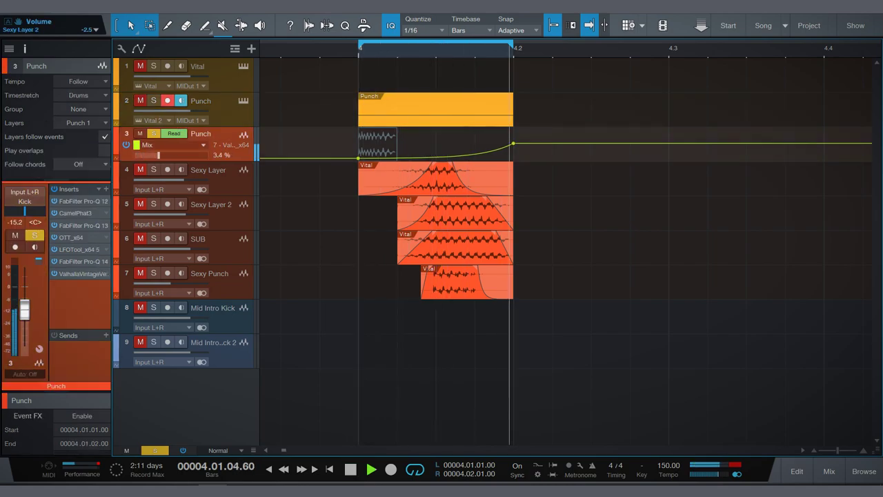
double_click(81, 201)
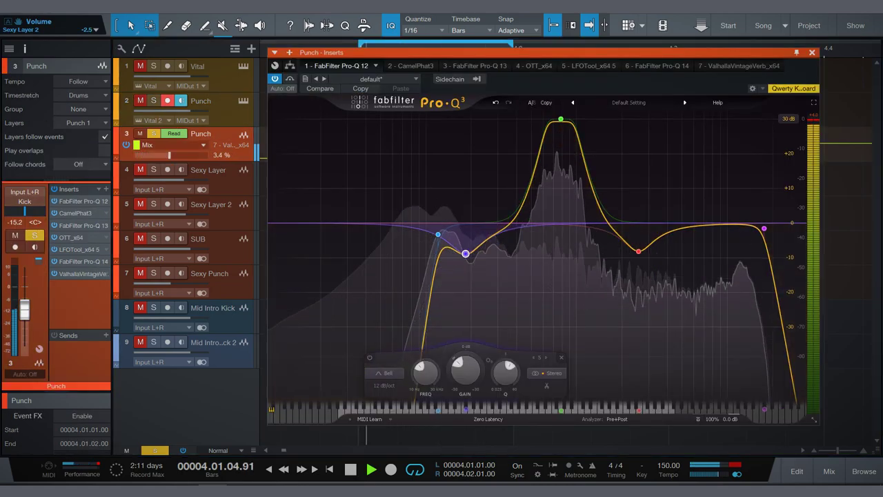
mouse_move(561, 410)
left_mouse_down()
mouse_move(529, 410)
mouse_move(550, 410)
left_mouse_up()
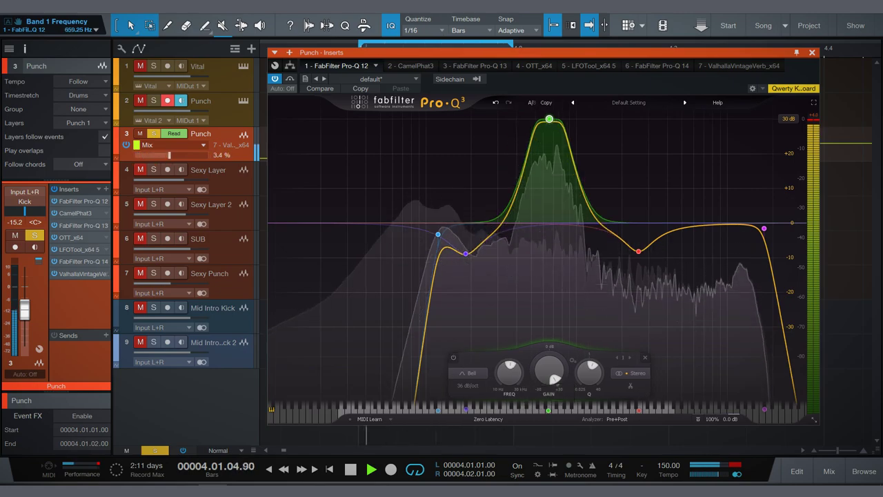
key("s")
mouse_move(764, 227)
left_click(812, 53)
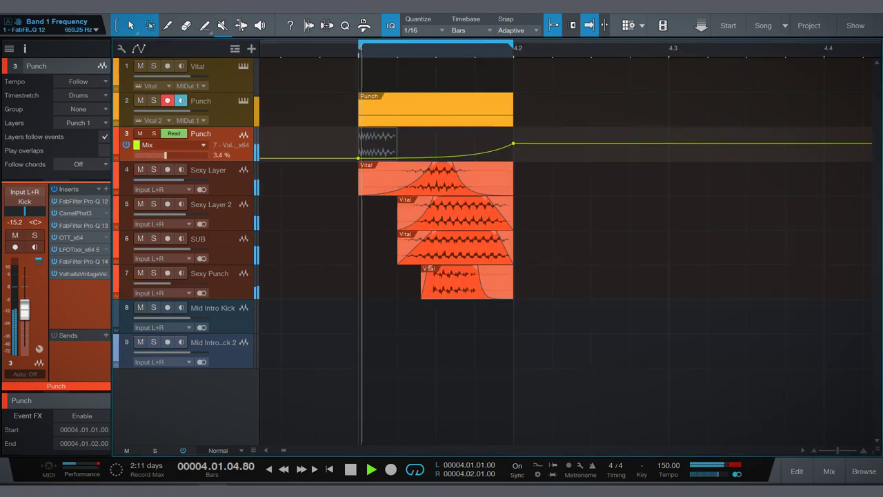
Solo the Punch audio track, turn on CamelPhat3's MM Filter, show its cutoff automation at 1177 Hz, and release the solo
key("s")
left_click(76, 213)
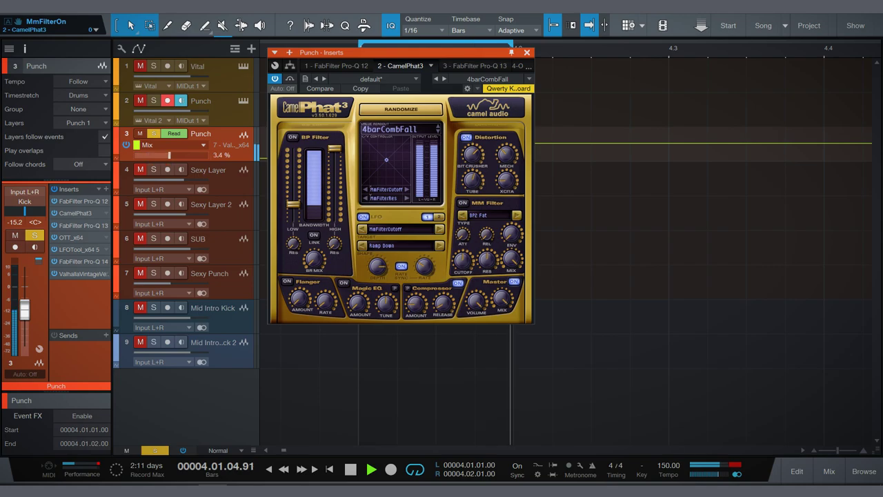
key("s")
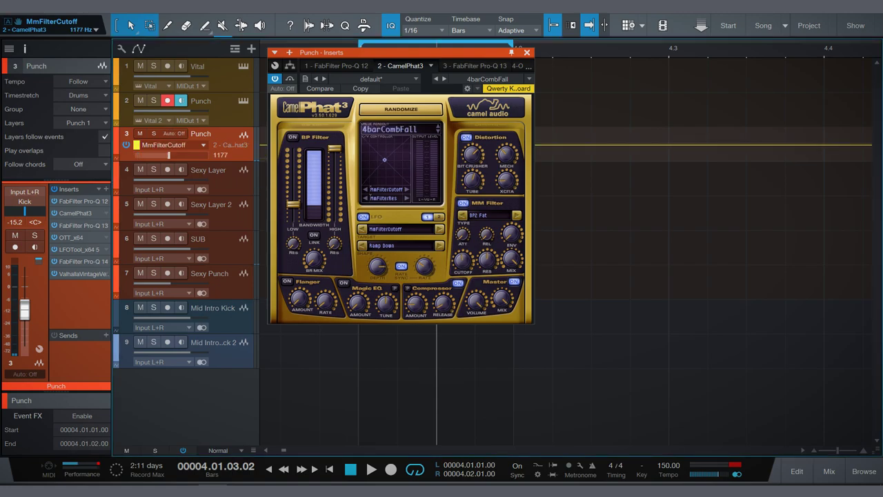
Close CamelPhat3 and add MmFilterCutoff automation points at the start and end of the Punch audio clip, sloping the cutoff slightly downward
key("ctrl+w")
key("z")
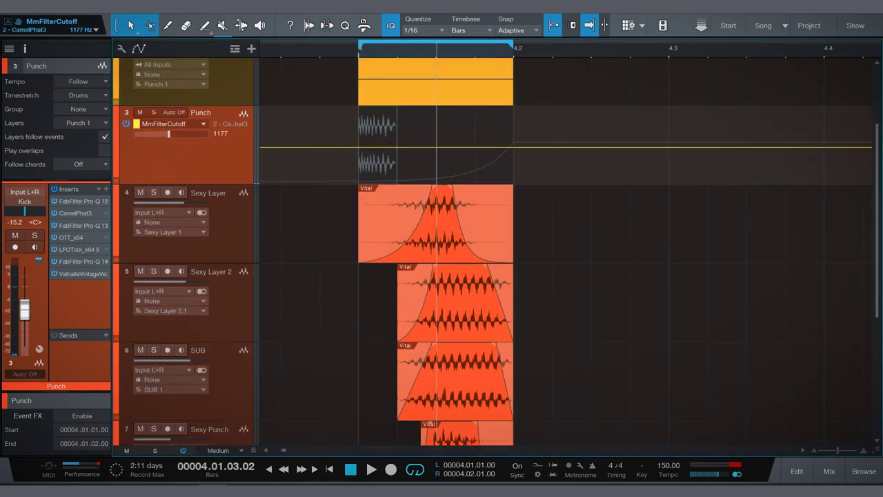
key("z")
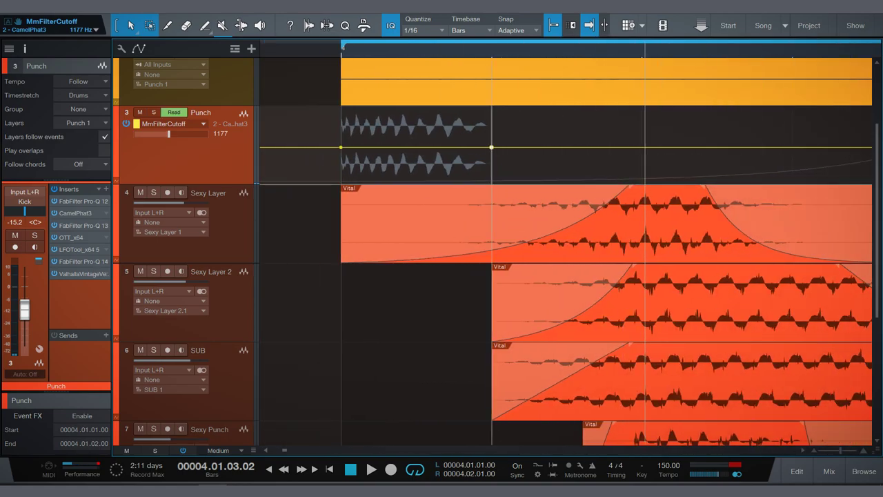
key("space")
key("z")
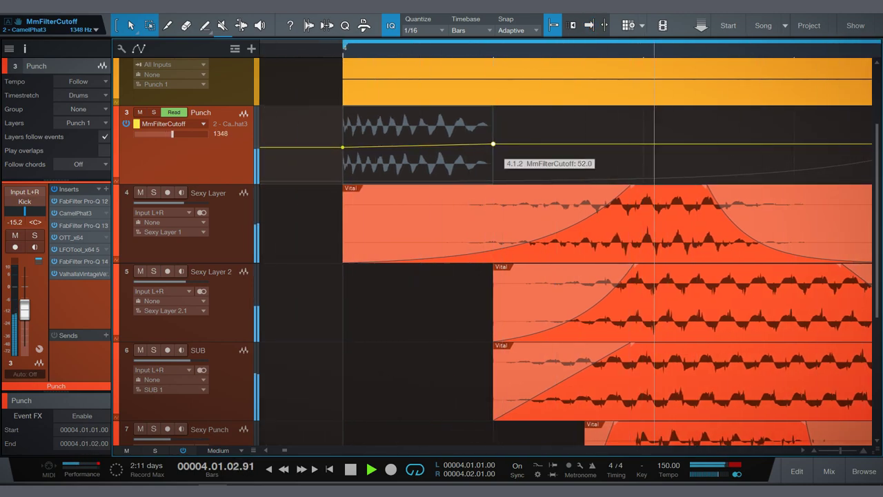
key("ctrl+z")
key("ctrl+y")
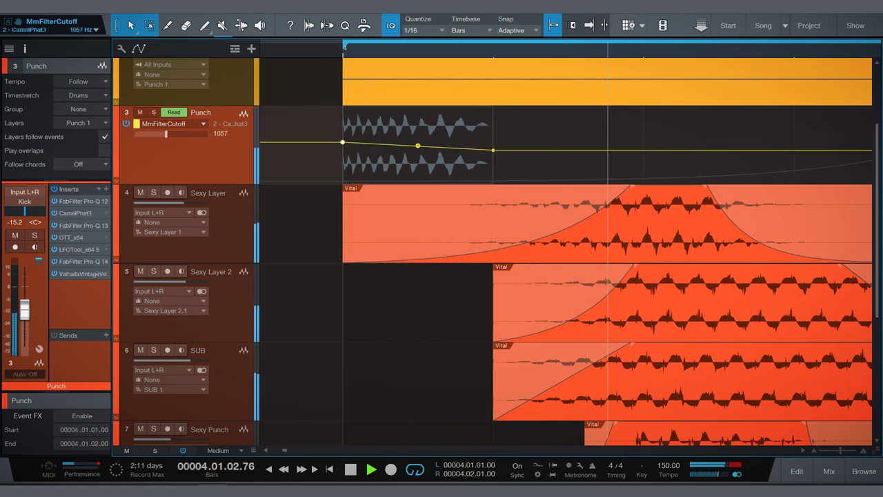
Hide the track automation, solo the Punch audio track and lower its volume to about -21.7 dB
key("w")
key("shift+w")
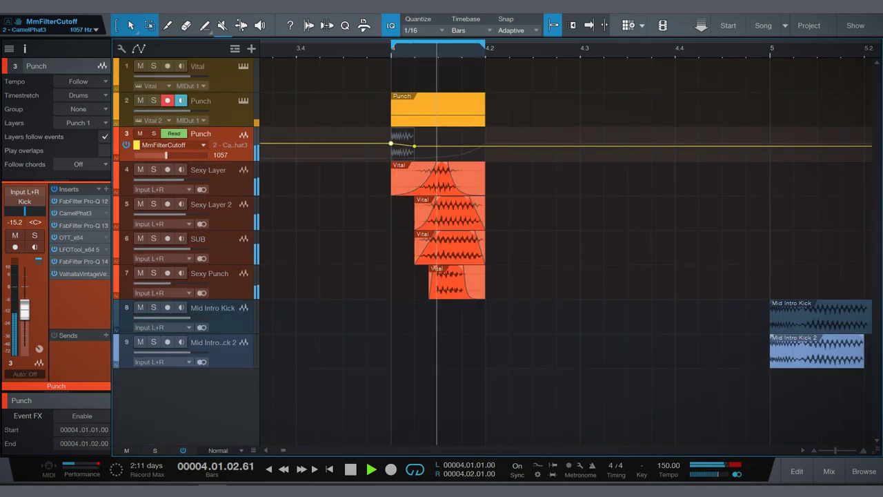
key("w")
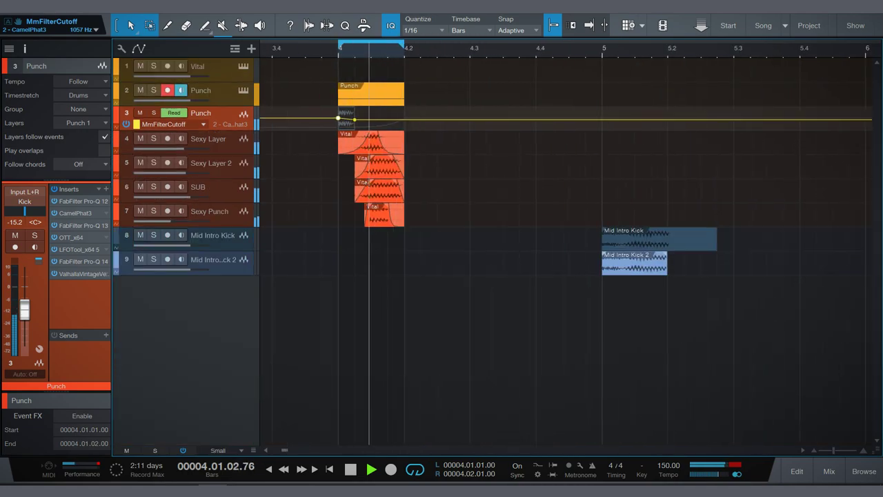
key("shift+e")
key("s")
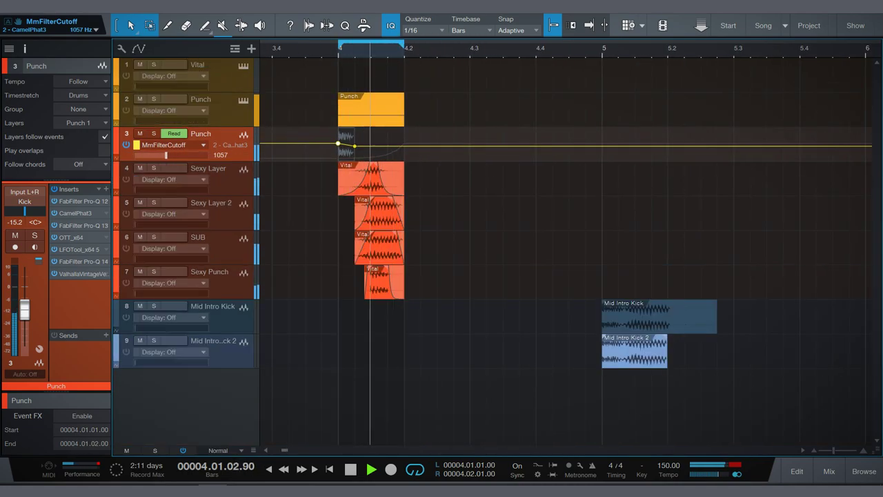
key("a")
key("f")
key("space")
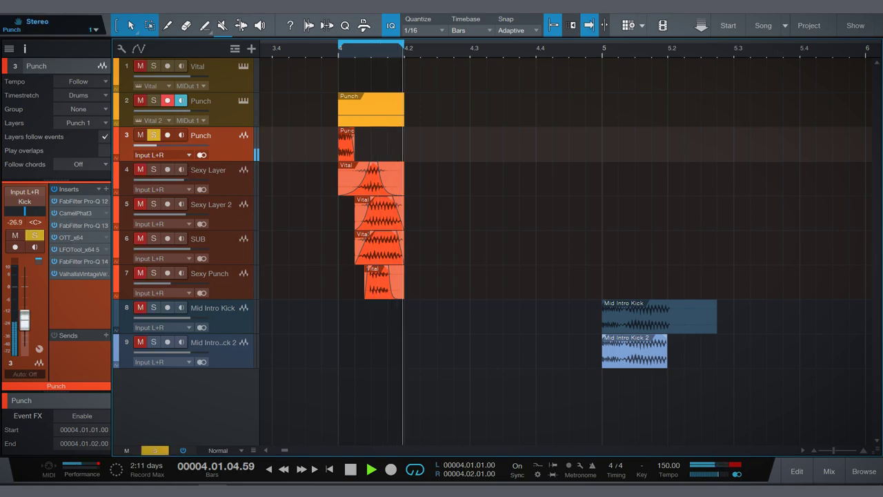
mouse_move(184, 158)
left_mouse_down()
mouse_move(237, 160)
mouse_move(185, 160)
mouse_move(200, 160)
left_mouse_up()
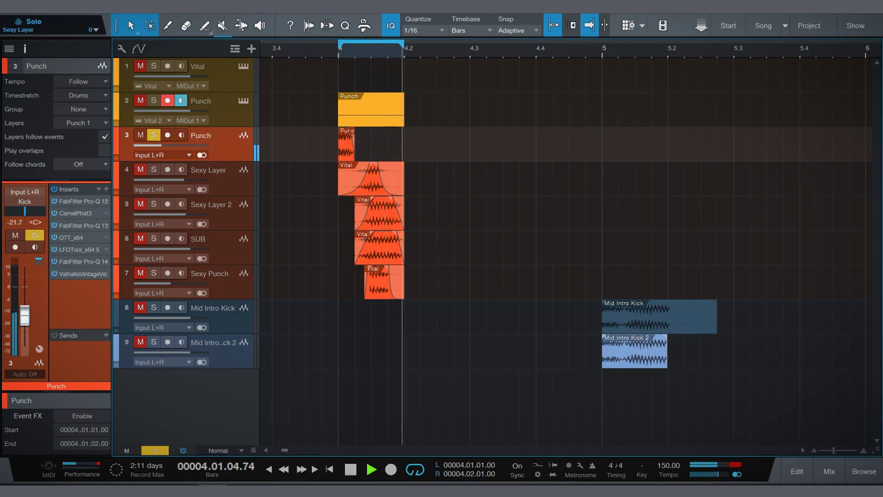
Insert another FabFilter Pro-Q 3 on the Punch audio track, with a low cut and a bell near 660 Hz boosted about 4 dB, Q 1.534
left_click(106, 201)
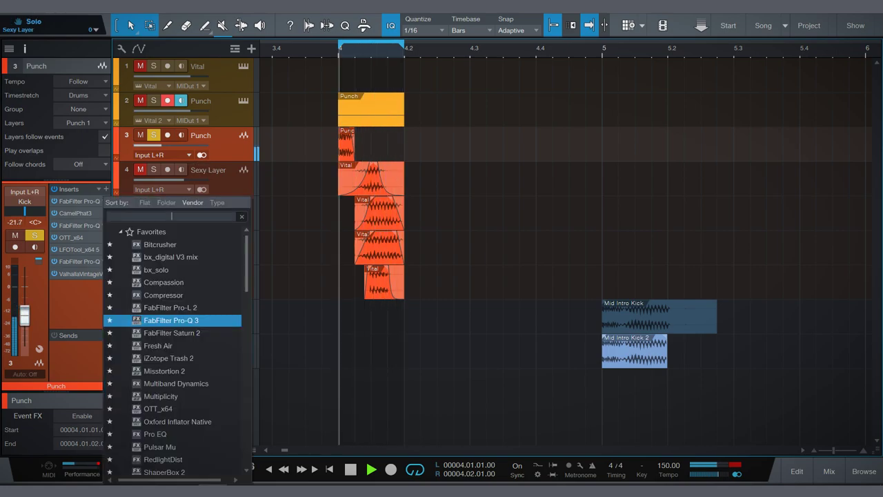
key("Escape")
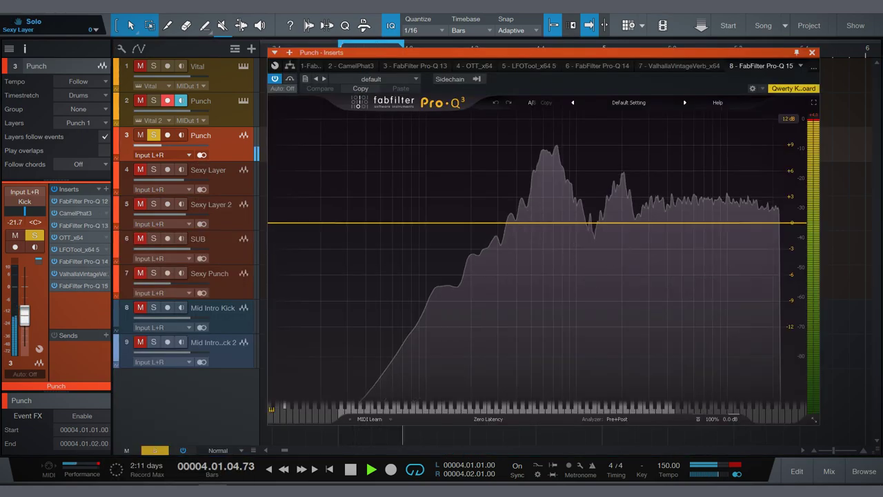
double_click(428, 206)
left_click_drag(545, 222, 549, 166)
scroll(553, 158, "up", 4)
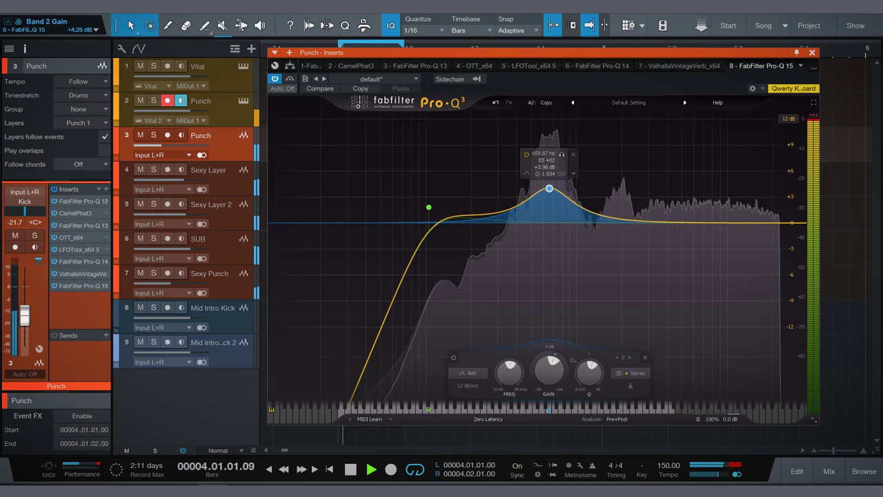
Add a high cut and small bell boosts near 2032 Hz and 8406 Hz to the new Pro-Q, and close the EQ
double_click(747, 223)
double_click(607, 220)
mouse_move(607, 220)
left_mouse_down()
mouse_move(614, 239)
mouse_move(623, 213)
left_mouse_up()
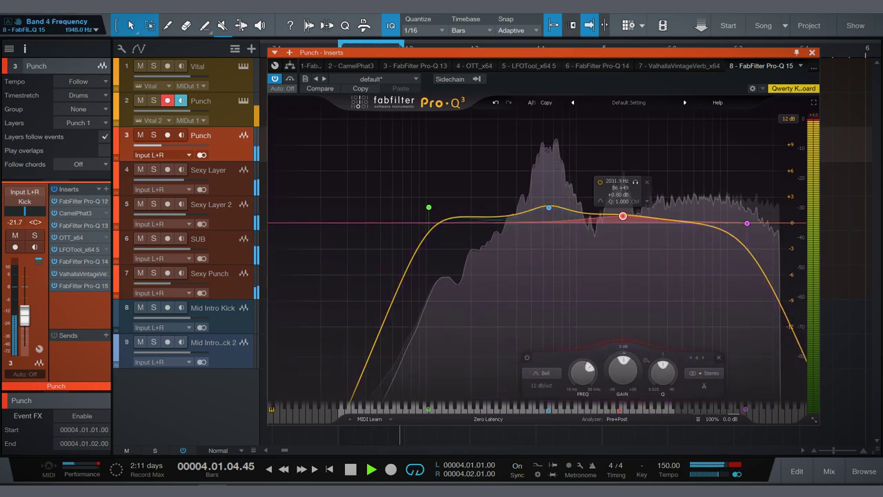
double_click(773, 219)
left_click_drag(772, 218, 714, 190)
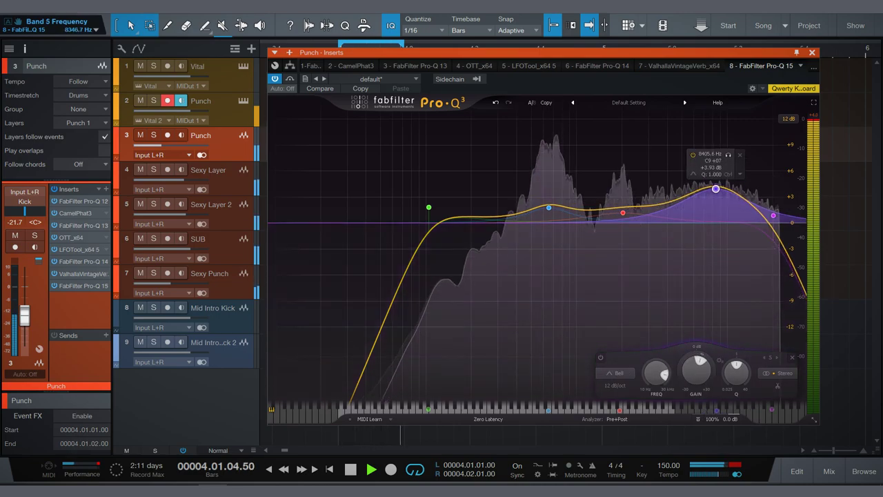
left_click(812, 53)
left_click(140, 135)
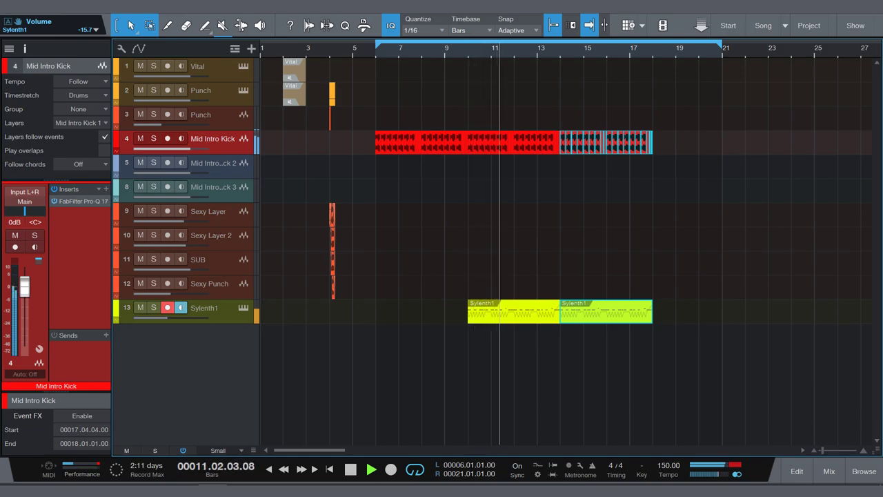
Deselect the repeated Mid Intro Kick and Sylenth1 events in the arrangement
key("ctrl+shift+a")
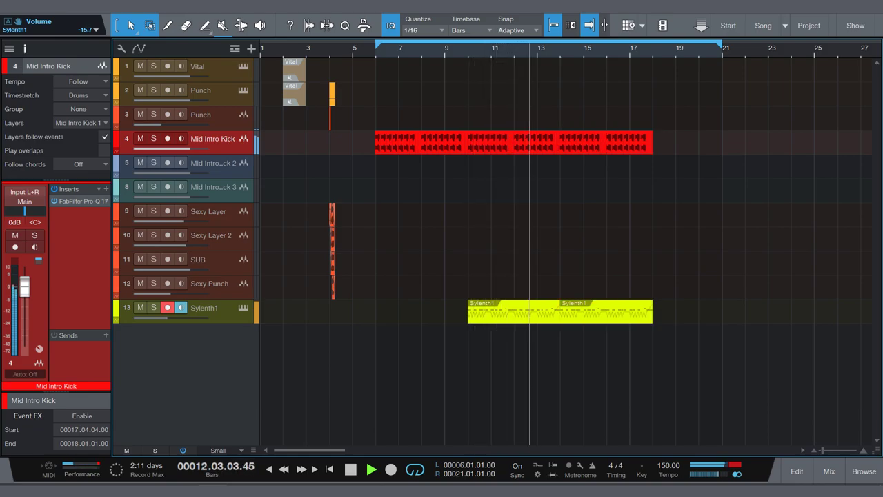